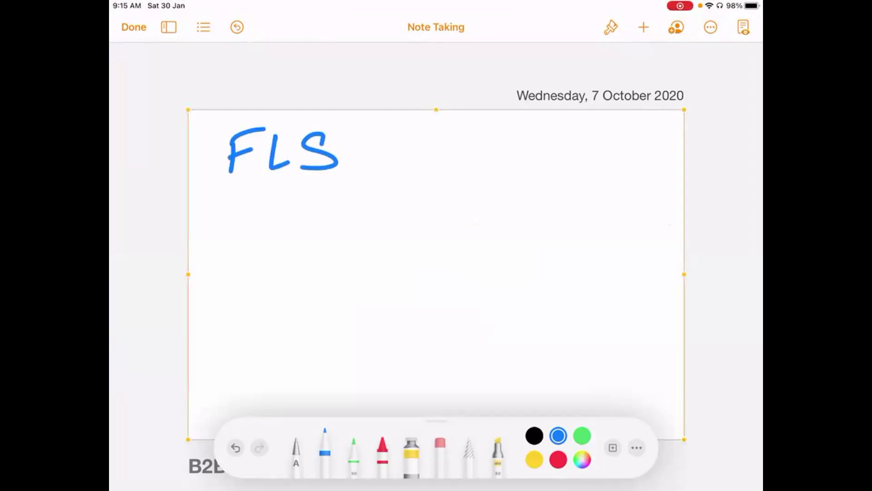
- Extend the FLS line in blue ink to read 'FLS → Profile/PS.'
{"action": "mouse_move", "coordinate": [364, 155]}
{"action": "left_mouse_down"}
{"action": "mouse_move", "coordinate": [411, 150]}
{"action": "mouse_move", "coordinate": [423, 159]}
{"action": "left_mouse_up"}
{"action": "mouse_move", "coordinate": [464, 131]}
{"action": "left_mouse_down"}
{"action": "mouse_move", "coordinate": [453, 174]}
{"action": "mouse_move", "coordinate": [461, 155]}
{"action": "left_mouse_up"}
{"action": "mouse_move", "coordinate": [477, 172]}
{"action": "left_mouse_down"}
{"action": "mouse_move", "coordinate": [502, 157]}
{"action": "mouse_move", "coordinate": [515, 183]}
{"action": "left_mouse_up"}
{"action": "left_click_drag", "start_coordinate": [520, 162], "coordinate": [531, 155]}
{"action": "left_click_drag", "start_coordinate": [548, 126], "coordinate": [536, 166]}
{"action": "left_click_drag", "start_coordinate": [552, 159], "coordinate": [570, 164]}
{"action": "left_click_drag", "start_coordinate": [592, 128], "coordinate": [571, 191]}
{"action": "mouse_move", "coordinate": [624, 140]}
{"action": "left_mouse_down"}
{"action": "mouse_move", "coordinate": [618, 166]}
{"action": "mouse_move", "coordinate": [633, 150]}
{"action": "left_mouse_up"}
{"action": "left_click_drag", "start_coordinate": [659, 138], "coordinate": [643, 164]}
{"action": "left_click", "coordinate": [673, 167]}
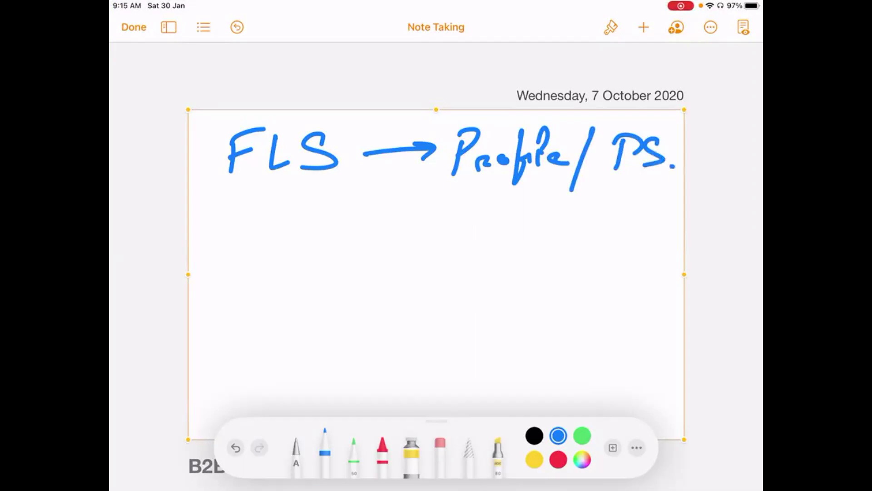
- Handwrite 'OLS → FLS → RLS' on the line below
{"action": "mouse_move", "coordinate": [227, 223]}
{"action": "left_mouse_down"}
{"action": "mouse_move", "coordinate": [217, 257]}
{"action": "mouse_move", "coordinate": [228, 221]}
{"action": "left_mouse_up"}
{"action": "mouse_move", "coordinate": [255, 221]}
{"action": "left_mouse_down"}
{"action": "mouse_move", "coordinate": [247, 260]}
{"action": "mouse_move", "coordinate": [274, 253]}
{"action": "left_mouse_up"}
{"action": "left_click_drag", "start_coordinate": [297, 222], "coordinate": [278, 252]}
{"action": "mouse_move", "coordinate": [310, 245]}
{"action": "left_mouse_down"}
{"action": "mouse_move", "coordinate": [346, 235]}
{"action": "mouse_move", "coordinate": [340, 257]}
{"action": "left_mouse_up"}
{"action": "mouse_move", "coordinate": [391, 221]}
{"action": "left_mouse_down"}
{"action": "mouse_move", "coordinate": [378, 258]}
{"action": "mouse_move", "coordinate": [408, 219]}
{"action": "left_mouse_up"}
{"action": "mouse_move", "coordinate": [379, 240]}
{"action": "left_mouse_down"}
{"action": "mouse_move", "coordinate": [396, 234]}
{"action": "mouse_move", "coordinate": [438, 249]}
{"action": "left_mouse_up"}
{"action": "mouse_move", "coordinate": [472, 223]}
{"action": "left_mouse_down"}
{"action": "mouse_move", "coordinate": [452, 232]}
{"action": "mouse_move", "coordinate": [447, 250]}
{"action": "left_mouse_up"}
{"action": "mouse_move", "coordinate": [489, 241]}
{"action": "left_mouse_down"}
{"action": "mouse_move", "coordinate": [549, 232]}
{"action": "mouse_move", "coordinate": [524, 255]}
{"action": "left_mouse_up"}
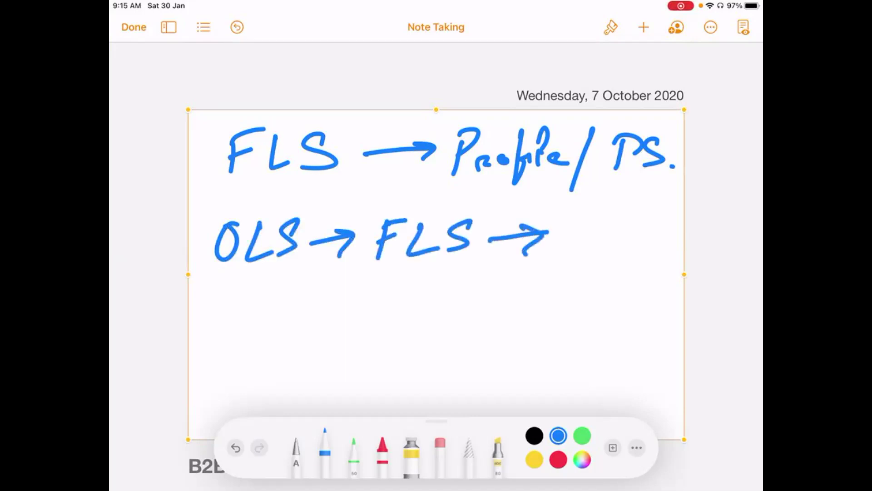
{"action": "left_click_drag", "start_coordinate": [574, 226], "coordinate": [561, 260]}
{"action": "left_click_drag", "start_coordinate": [564, 227], "coordinate": [601, 250]}
{"action": "mouse_move", "coordinate": [615, 218]}
{"action": "left_mouse_down"}
{"action": "mouse_move", "coordinate": [613, 247]}
{"action": "mouse_move", "coordinate": [636, 245]}
{"action": "left_mouse_up"}
{"action": "left_click_drag", "start_coordinate": [658, 219], "coordinate": [629, 245]}
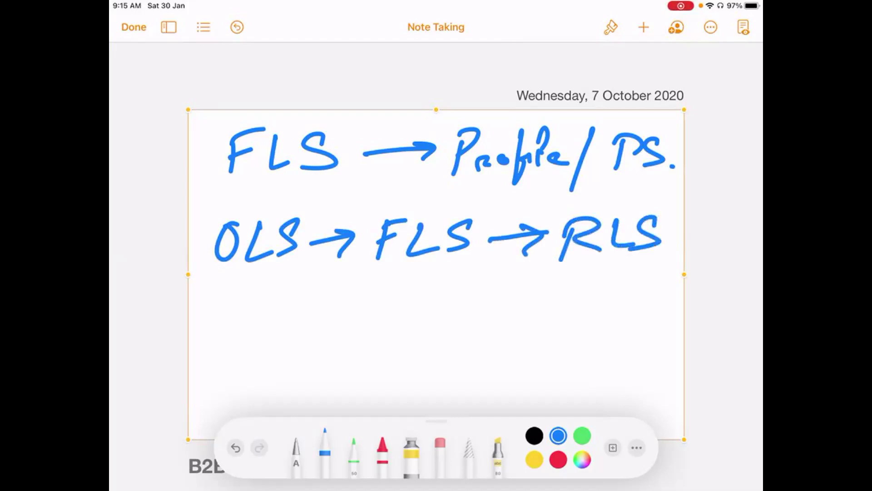
- Handwrite CRUD under OLS
{"action": "left_click_drag", "start_coordinate": [227, 292], "coordinate": [225, 315]}
{"action": "mouse_move", "coordinate": [236, 295]}
{"action": "left_mouse_down"}
{"action": "mouse_move", "coordinate": [231, 315]}
{"action": "mouse_move", "coordinate": [256, 313]}
{"action": "left_mouse_up"}
{"action": "left_click_drag", "start_coordinate": [259, 295], "coordinate": [275, 294]}
{"action": "left_click_drag", "start_coordinate": [282, 292], "coordinate": [278, 309]}
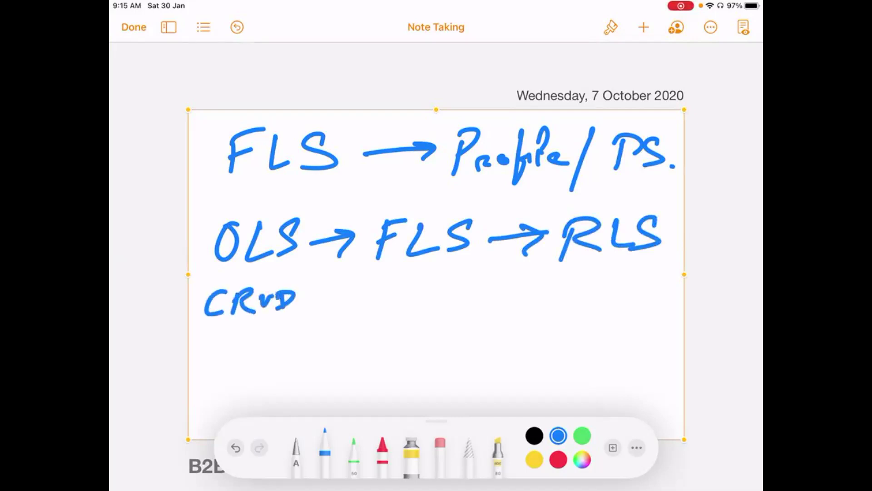
- Write ME under the second FLS, replacing a scribbled-out CRV
{"action": "mouse_move", "coordinate": [399, 291]}
{"action": "left_mouse_down"}
{"action": "mouse_move", "coordinate": [396, 307]}
{"action": "mouse_move", "coordinate": [412, 311]}
{"action": "left_mouse_up"}
{"action": "mouse_move", "coordinate": [411, 290]}
{"action": "left_mouse_down"}
{"action": "mouse_move", "coordinate": [432, 303]}
{"action": "mouse_move", "coordinate": [455, 290]}
{"action": "left_mouse_up"}
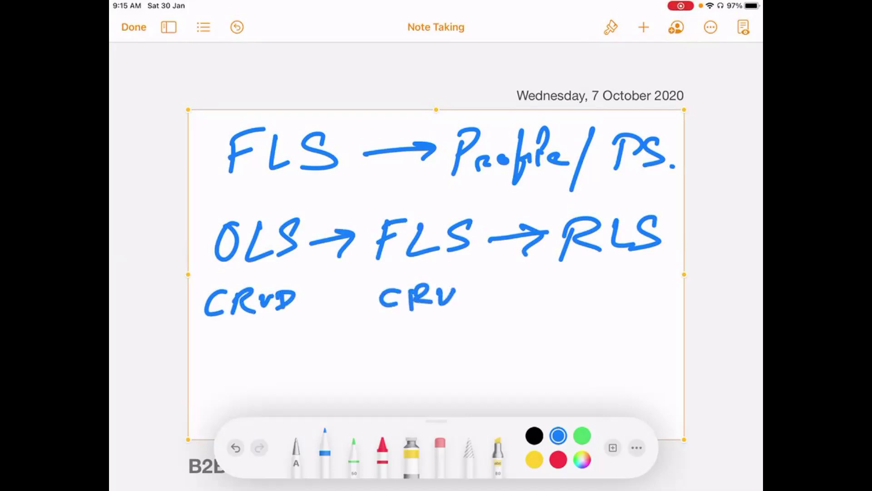
{"action": "left_click_drag", "start_coordinate": [384, 299], "coordinate": [462, 291]}
{"action": "mouse_move", "coordinate": [399, 335]}
{"action": "left_mouse_down"}
{"action": "mouse_move", "coordinate": [416, 328]}
{"action": "mouse_move", "coordinate": [427, 349]}
{"action": "left_mouse_up"}
{"action": "left_click_drag", "start_coordinate": [456, 314], "coordinate": [462, 327]}
{"action": "left_click_drag", "start_coordinate": [448, 313], "coordinate": [484, 309]}
{"action": "left_click_drag", "start_coordinate": [445, 334], "coordinate": [464, 331]}
{"action": "mouse_move", "coordinate": [463, 330]}
{"action": "left_mouse_down"}
{"action": "mouse_move", "coordinate": [489, 325]}
{"action": "mouse_move", "coordinate": [485, 317]}
{"action": "left_mouse_up"}
{"action": "left_click_drag", "start_coordinate": [466, 314], "coordinate": [491, 307]}
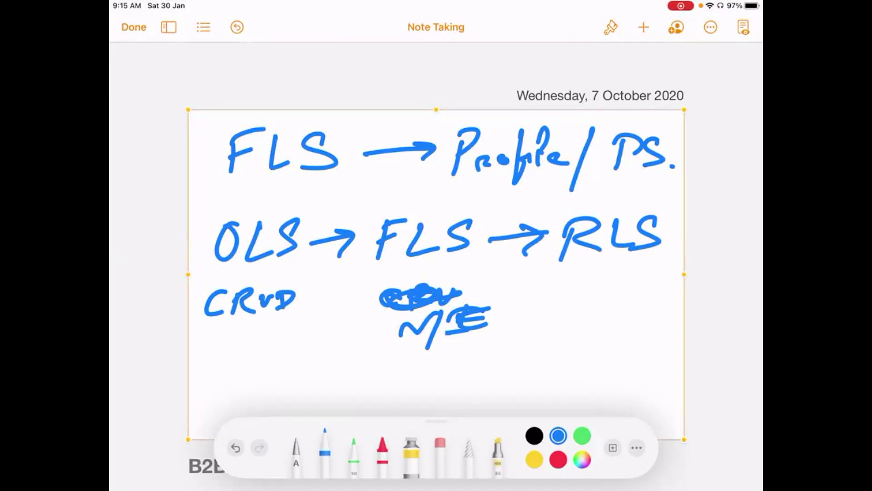
- Write Private, Read. and RW stacked under RLS
{"action": "left_click_drag", "start_coordinate": [582, 281], "coordinate": [580, 309]}
{"action": "mouse_move", "coordinate": [578, 279]}
{"action": "left_mouse_down"}
{"action": "mouse_move", "coordinate": [591, 298]}
{"action": "mouse_move", "coordinate": [654, 296]}
{"action": "left_mouse_up"}
{"action": "left_click", "coordinate": [621, 281]}
{"action": "left_click_drag", "start_coordinate": [645, 288], "coordinate": [674, 282]}
{"action": "mouse_move", "coordinate": [565, 322]}
{"action": "left_mouse_down"}
{"action": "mouse_move", "coordinate": [561, 346]}
{"action": "mouse_move", "coordinate": [571, 334]}
{"action": "mouse_move", "coordinate": [600, 338]}
{"action": "mouse_move", "coordinate": [648, 321]}
{"action": "mouse_move", "coordinate": [636, 325]}
{"action": "left_mouse_up"}
{"action": "left_click", "coordinate": [655, 330]}
{"action": "mouse_move", "coordinate": [568, 362]}
{"action": "left_mouse_down"}
{"action": "mouse_move", "coordinate": [561, 380]}
{"action": "mouse_move", "coordinate": [585, 355]}
{"action": "mouse_move", "coordinate": [587, 379]}
{"action": "left_mouse_up"}
{"action": "left_click_drag", "start_coordinate": [596, 351], "coordinate": [643, 346]}
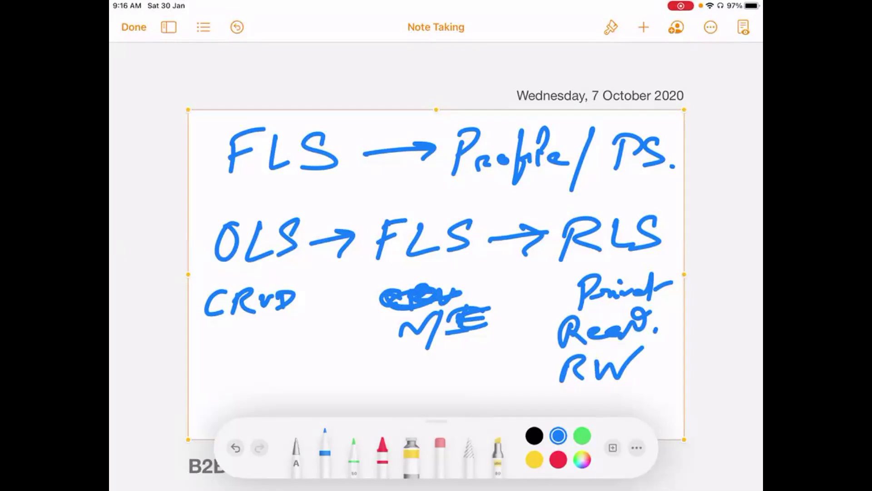
- Cross out the U in CRUD, underline RW, and box FLS with ME
{"action": "left_click_drag", "start_coordinate": [258, 289], "coordinate": [271, 332]}
{"action": "left_click_drag", "start_coordinate": [272, 287], "coordinate": [252, 336]}
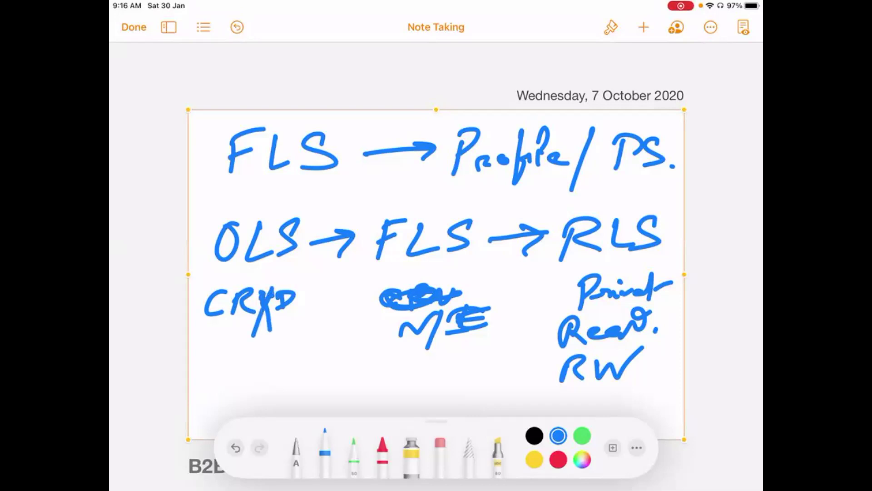
{"action": "left_click_drag", "start_coordinate": [562, 398], "coordinate": [629, 387]}
{"action": "mouse_move", "coordinate": [372, 202]}
{"action": "left_mouse_down"}
{"action": "mouse_move", "coordinate": [400, 380]}
{"action": "mouse_move", "coordinate": [509, 311]}
{"action": "mouse_move", "coordinate": [368, 200]}
{"action": "mouse_move", "coordinate": [359, 209]}
{"action": "left_mouse_up"}
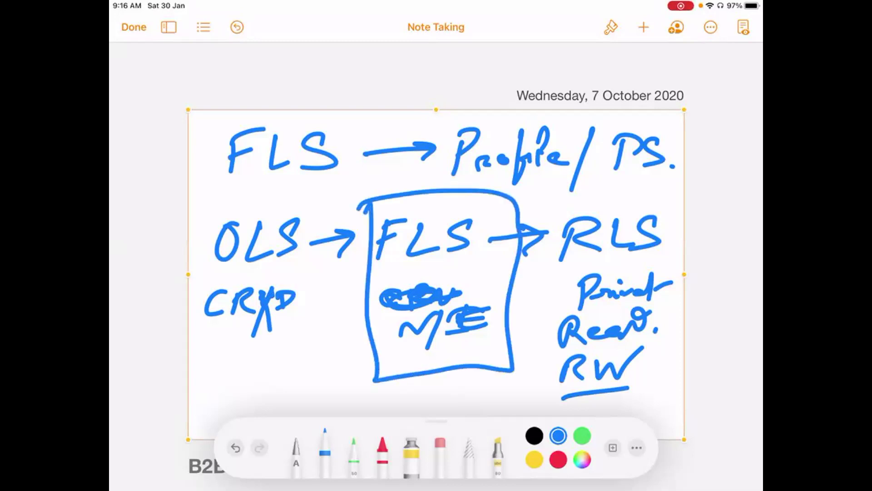
{"action": "left_click_drag", "start_coordinate": [443, 306], "coordinate": [424, 370]}
{"action": "left_click_drag", "start_coordinate": [463, 337], "coordinate": [506, 324]}
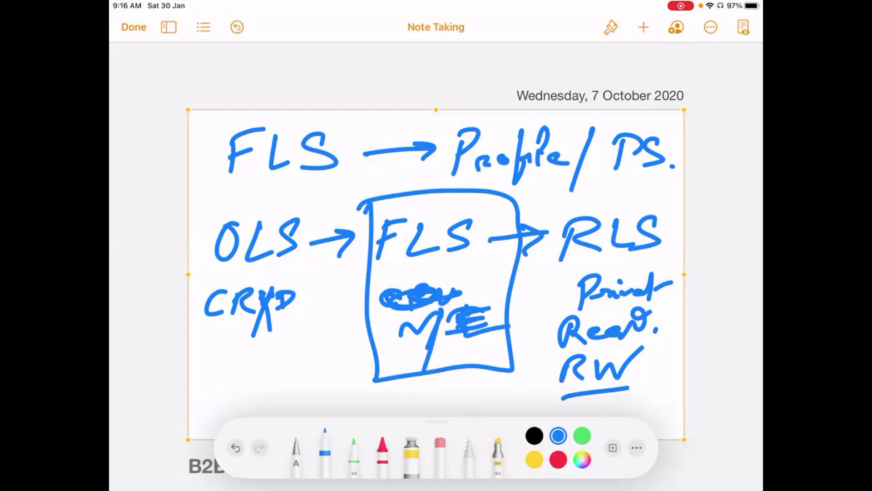
{"action": "left_click", "coordinate": [495, 109]}
- Delete the old sketch and insert a new blank drawing
{"action": "left_click", "coordinate": [523, 82]}
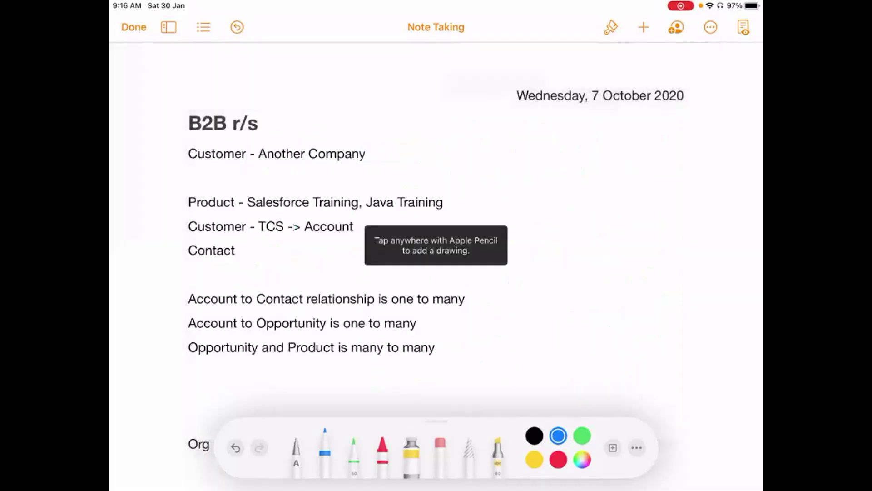
{"action": "left_click", "coordinate": [644, 27]}
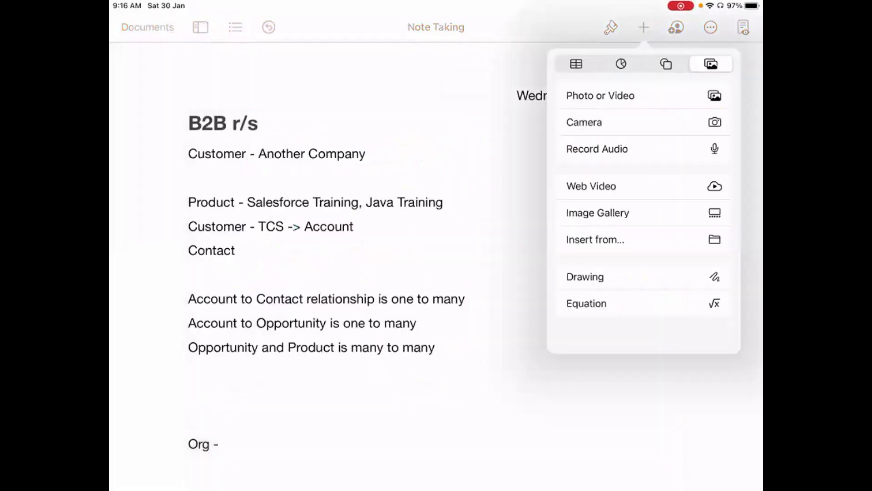
{"action": "left_click", "coordinate": [586, 277]}
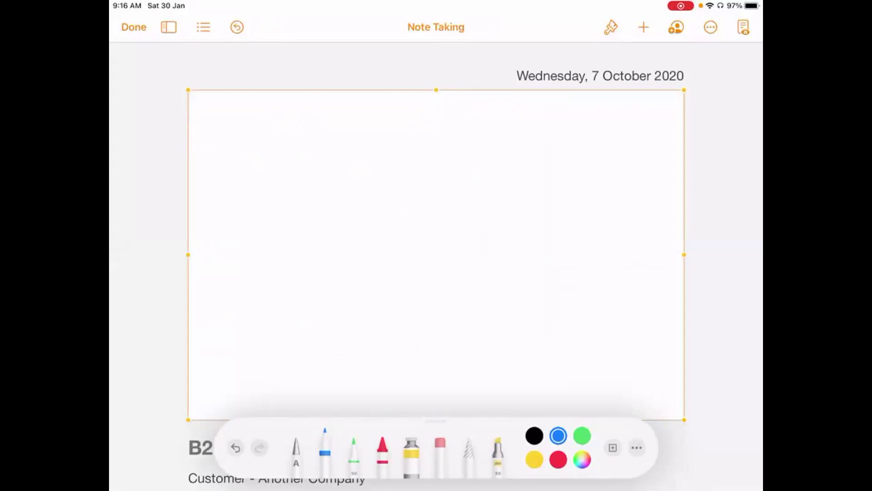
- Write the standard field heading at top left and draw the column divider
{"action": "left_click_drag", "start_coordinate": [283, 122], "coordinate": [254, 153]}
{"action": "mouse_move", "coordinate": [295, 120]}
{"action": "left_mouse_down"}
{"action": "mouse_move", "coordinate": [293, 136]}
{"action": "mouse_move", "coordinate": [329, 146]}
{"action": "left_mouse_up"}
{"action": "left_click_drag", "start_coordinate": [340, 139], "coordinate": [348, 148]}
{"action": "left_click_drag", "start_coordinate": [344, 108], "coordinate": [348, 161]}
{"action": "left_click_drag", "start_coordinate": [388, 113], "coordinate": [381, 163]}
{"action": "left_click_drag", "start_coordinate": [385, 145], "coordinate": [429, 139]}
{"action": "left_click_drag", "start_coordinate": [465, 105], "coordinate": [466, 197]}
- Write the custom fields heading, underline both headings, and extend the divider down
{"action": "mouse_move", "coordinate": [522, 119]}
{"action": "left_mouse_down"}
{"action": "mouse_move", "coordinate": [522, 140]}
{"action": "mouse_move", "coordinate": [578, 133]}
{"action": "left_mouse_up"}
{"action": "left_click_drag", "start_coordinate": [604, 109], "coordinate": [590, 179]}
{"action": "left_click_drag", "start_coordinate": [598, 137], "coordinate": [612, 129]}
{"action": "mouse_move", "coordinate": [614, 136]}
{"action": "left_mouse_down"}
{"action": "mouse_move", "coordinate": [633, 138]}
{"action": "mouse_move", "coordinate": [654, 96]}
{"action": "left_mouse_up"}
{"action": "left_click_drag", "start_coordinate": [658, 129], "coordinate": [662, 135]}
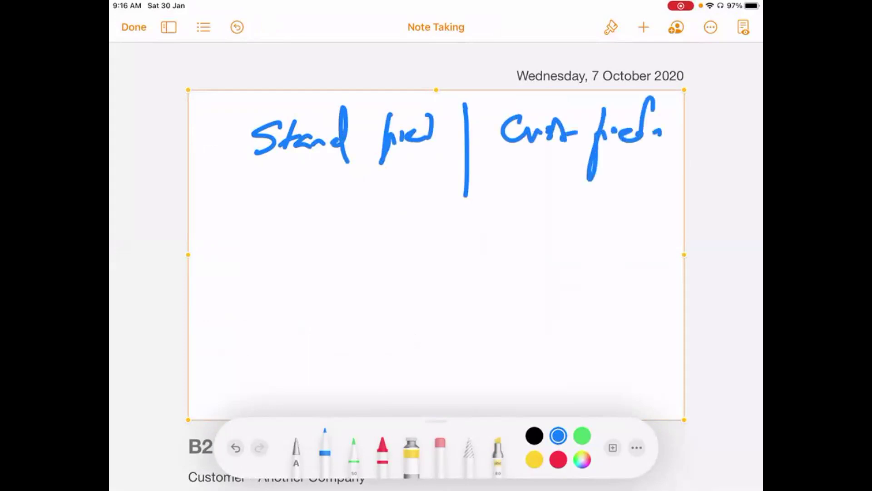
{"action": "left_click_drag", "start_coordinate": [216, 186], "coordinate": [678, 162]}
{"action": "left_click_drag", "start_coordinate": [464, 194], "coordinate": [460, 392]}
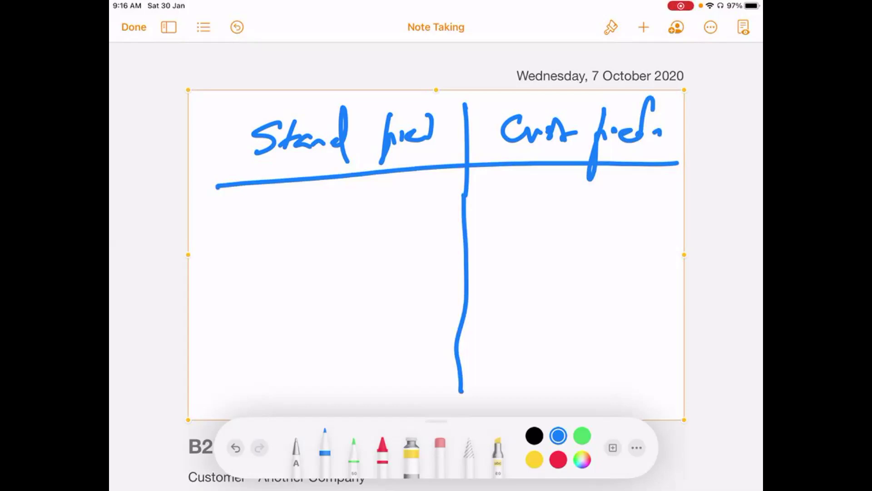
- List 'Name.', a second field name, and 'Close Date' in the left column
{"action": "mouse_move", "coordinate": [271, 223]}
{"action": "left_mouse_down"}
{"action": "mouse_move", "coordinate": [318, 193]}
{"action": "mouse_move", "coordinate": [326, 204]}
{"action": "mouse_move", "coordinate": [370, 204]}
{"action": "left_mouse_up"}
{"action": "left_click", "coordinate": [384, 205]}
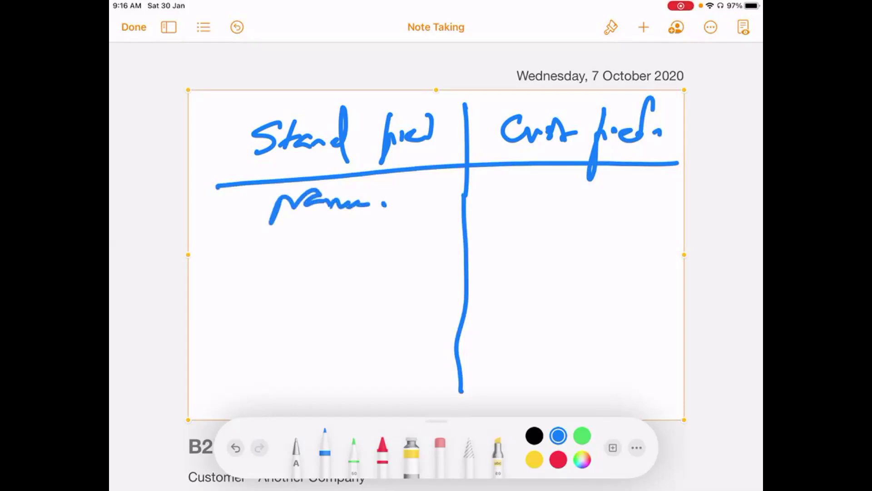
{"action": "mouse_move", "coordinate": [272, 237]}
{"action": "left_mouse_down"}
{"action": "mouse_move", "coordinate": [283, 261]}
{"action": "mouse_move", "coordinate": [322, 261]}
{"action": "left_mouse_up"}
{"action": "mouse_move", "coordinate": [319, 245]}
{"action": "left_mouse_down"}
{"action": "mouse_move", "coordinate": [337, 237]}
{"action": "mouse_move", "coordinate": [392, 256]}
{"action": "mouse_move", "coordinate": [434, 240]}
{"action": "left_mouse_up"}
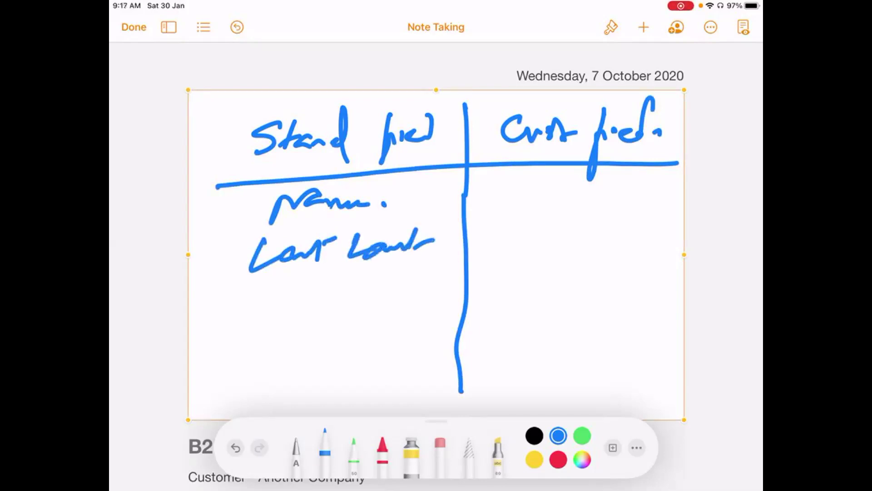
{"action": "left_click_drag", "start_coordinate": [278, 287], "coordinate": [242, 326]}
{"action": "mouse_move", "coordinate": [284, 286]}
{"action": "left_mouse_down"}
{"action": "mouse_move", "coordinate": [282, 318]}
{"action": "mouse_move", "coordinate": [299, 306]}
{"action": "left_mouse_up"}
{"action": "mouse_move", "coordinate": [313, 299]}
{"action": "left_mouse_down"}
{"action": "mouse_move", "coordinate": [320, 309]}
{"action": "mouse_move", "coordinate": [330, 305]}
{"action": "left_mouse_up"}
{"action": "mouse_move", "coordinate": [364, 288]}
{"action": "left_mouse_down"}
{"action": "mouse_move", "coordinate": [361, 313]}
{"action": "mouse_move", "coordinate": [383, 285]}
{"action": "mouse_move", "coordinate": [354, 315]}
{"action": "left_mouse_up"}
{"action": "left_click_drag", "start_coordinate": [400, 291], "coordinate": [421, 305]}
{"action": "left_click_drag", "start_coordinate": [424, 269], "coordinate": [412, 304]}
{"action": "left_click_drag", "start_coordinate": [416, 300], "coordinate": [437, 295]}
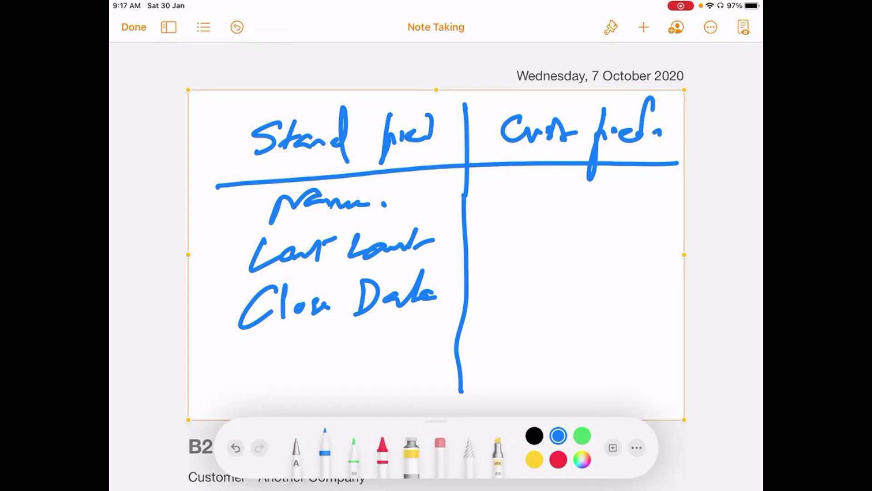
- Draw boxes around both column headings
{"action": "mouse_move", "coordinate": [236, 108]}
{"action": "left_mouse_down"}
{"action": "mouse_move", "coordinate": [259, 173]}
{"action": "mouse_move", "coordinate": [435, 161]}
{"action": "mouse_move", "coordinate": [356, 105]}
{"action": "mouse_move", "coordinate": [234, 119]}
{"action": "left_mouse_up"}
{"action": "mouse_move", "coordinate": [491, 106]}
{"action": "left_mouse_down"}
{"action": "mouse_move", "coordinate": [492, 150]}
{"action": "mouse_move", "coordinate": [671, 153]}
{"action": "mouse_move", "coordinate": [550, 102]}
{"action": "mouse_move", "coordinate": [477, 112]}
{"action": "left_mouse_up"}
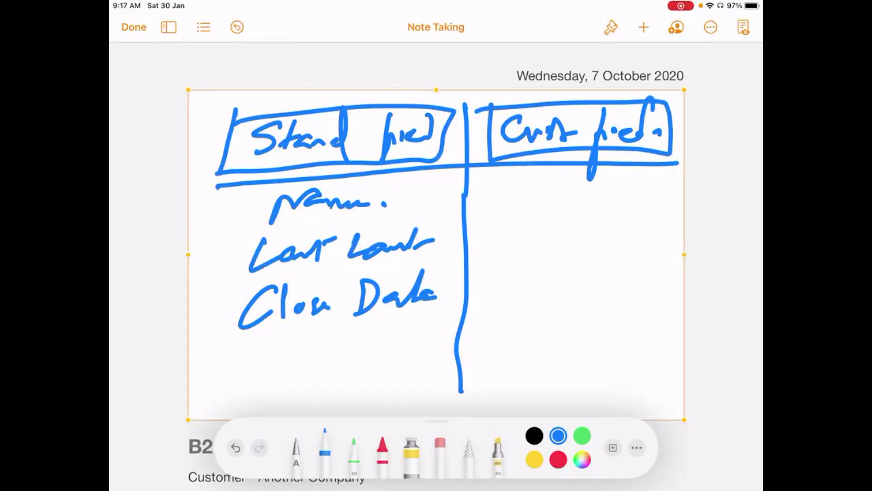
{"action": "left_click", "coordinate": [516, 95]}
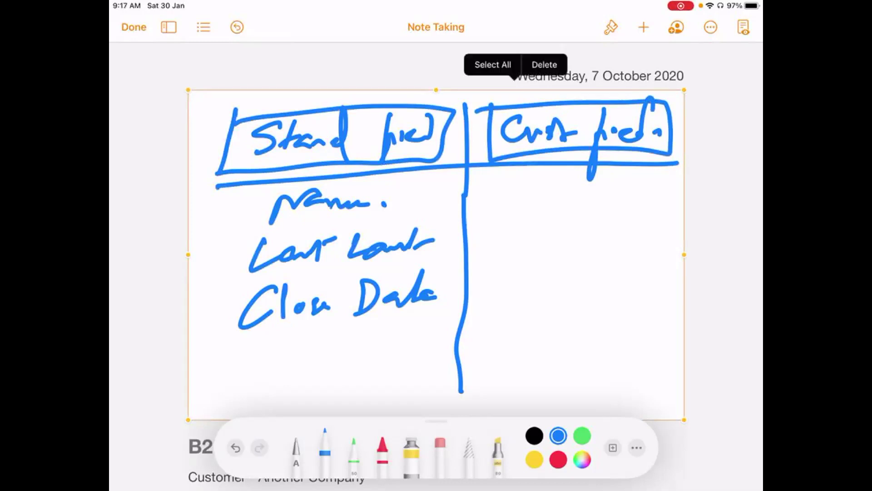
- Delete the fields table drawing and insert a new blank drawing
{"action": "left_click", "coordinate": [546, 64]}
{"action": "left_click", "coordinate": [644, 27]}
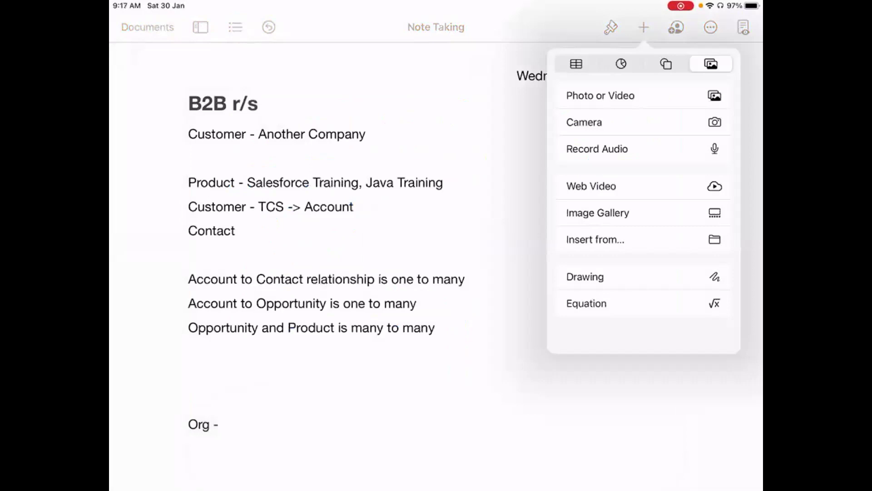
{"action": "left_click", "coordinate": [585, 276]}
- Draw the grid's horizontal and vertical lines and label the first row SF
{"action": "left_click_drag", "start_coordinate": [227, 204], "coordinate": [642, 199]}
{"action": "left_click_drag", "start_coordinate": [230, 226], "coordinate": [215, 258]}
{"action": "mouse_move", "coordinate": [246, 225]}
{"action": "left_mouse_down"}
{"action": "mouse_move", "coordinate": [243, 257]}
{"action": "mouse_move", "coordinate": [275, 221]}
{"action": "mouse_move", "coordinate": [270, 233]}
{"action": "left_mouse_up"}
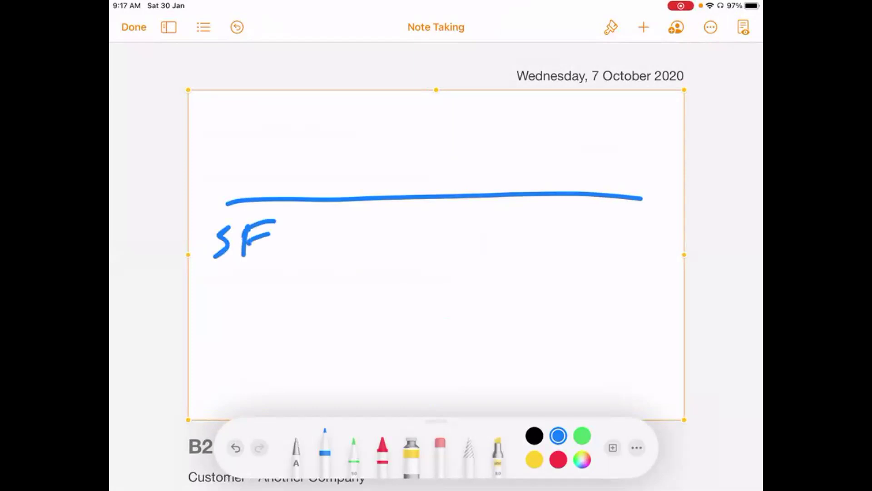
{"action": "left_click_drag", "start_coordinate": [209, 285], "coordinate": [680, 262]}
{"action": "left_click_drag", "start_coordinate": [333, 115], "coordinate": [335, 399]}
{"action": "left_click_drag", "start_coordinate": [461, 106], "coordinate": [457, 393]}
{"action": "left_click_drag", "start_coordinate": [580, 107], "coordinate": [586, 381]}
{"action": "left_click_drag", "start_coordinate": [634, 201], "coordinate": [665, 196]}
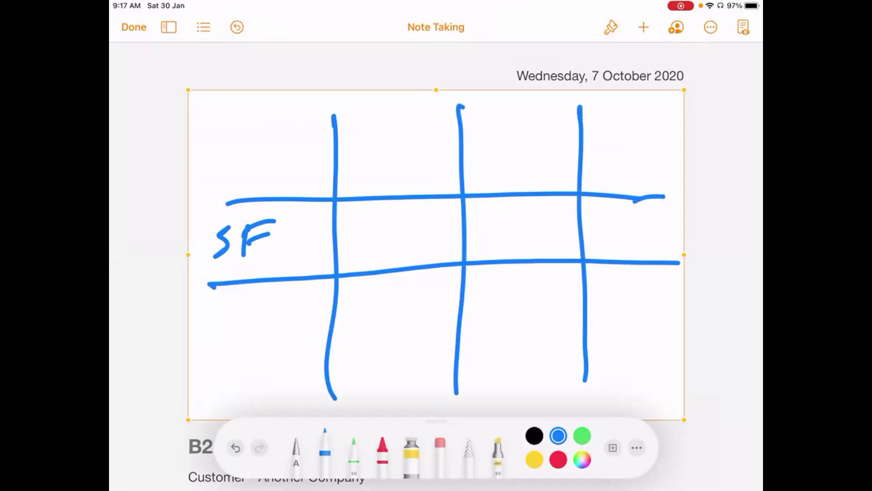
- Label the second row CF, head the first column FT, and draw a box above it
{"action": "left_click_drag", "start_coordinate": [242, 321], "coordinate": [250, 348]}
{"action": "left_click_drag", "start_coordinate": [259, 314], "coordinate": [259, 356]}
{"action": "left_click_drag", "start_coordinate": [257, 320], "coordinate": [296, 308]}
{"action": "left_click_drag", "start_coordinate": [264, 331], "coordinate": [286, 326]}
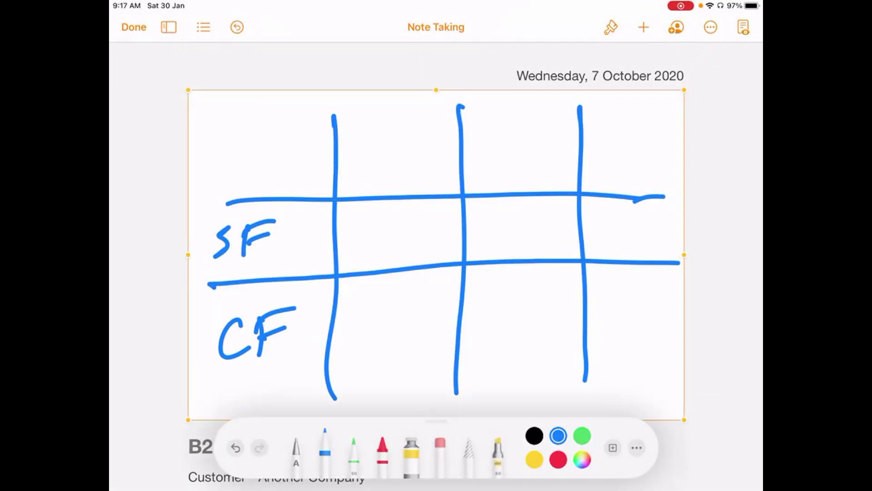
{"action": "left_click_drag", "start_coordinate": [360, 146], "coordinate": [358, 173]}
{"action": "left_click_drag", "start_coordinate": [353, 156], "coordinate": [408, 136]}
{"action": "left_click_drag", "start_coordinate": [394, 143], "coordinate": [392, 173]}
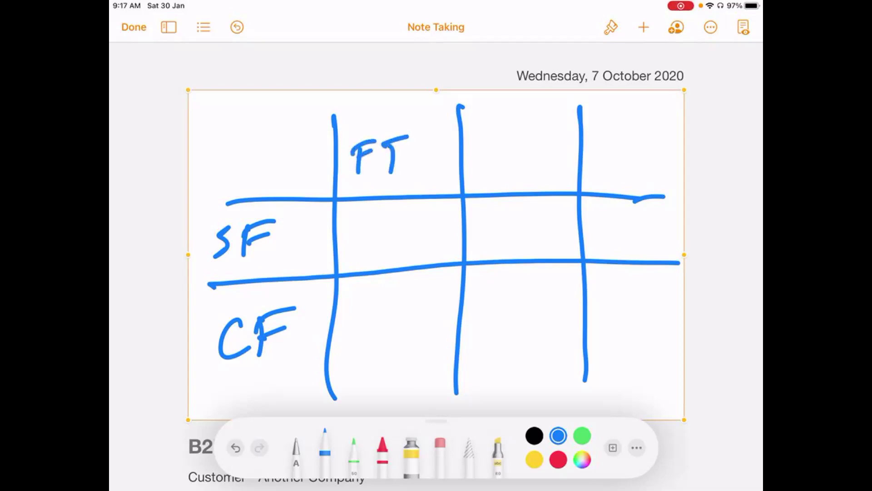
{"action": "mouse_move", "coordinate": [356, 127]}
{"action": "left_mouse_down"}
{"action": "mouse_move", "coordinate": [390, 111]}
{"action": "mouse_move", "coordinate": [355, 129]}
{"action": "left_mouse_up"}
- Tick the box above FT, double-underline CF, tick the CF/FT cell, and head the second column PL
{"action": "mouse_move", "coordinate": [357, 109]}
{"action": "left_mouse_down"}
{"action": "mouse_move", "coordinate": [363, 115]}
{"action": "mouse_move", "coordinate": [384, 94]}
{"action": "left_mouse_up"}
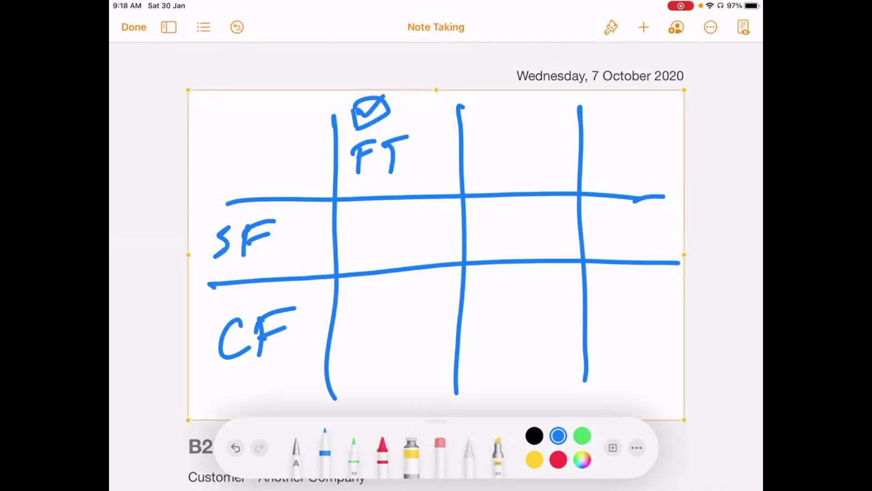
{"action": "left_click_drag", "start_coordinate": [244, 382], "coordinate": [276, 369]}
{"action": "left_click_drag", "start_coordinate": [632, 203], "coordinate": [665, 197]}
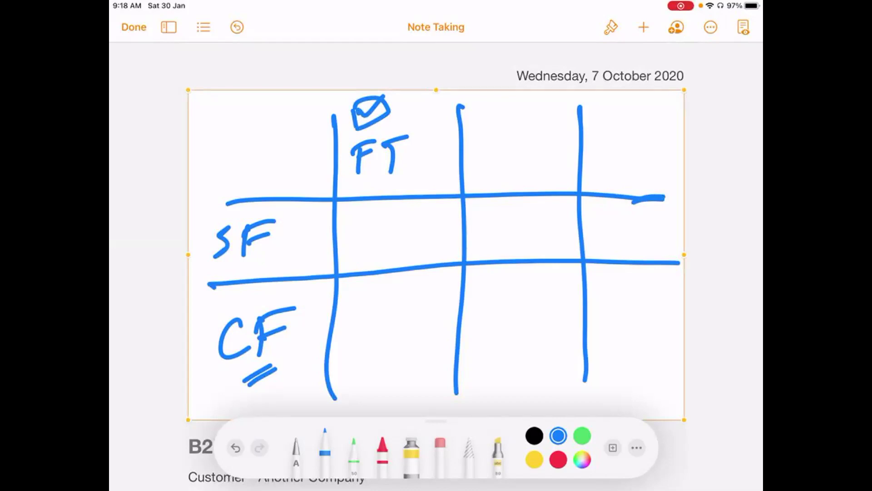
{"action": "left_click_drag", "start_coordinate": [355, 326], "coordinate": [437, 293]}
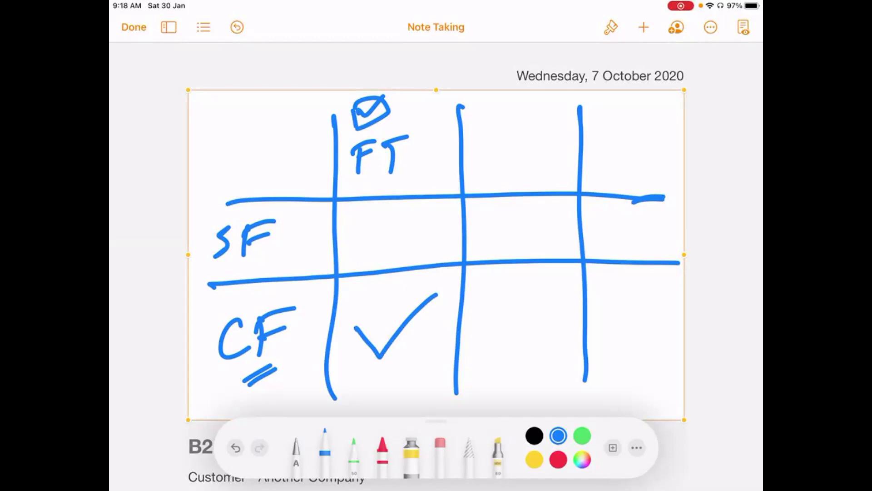
{"action": "mouse_move", "coordinate": [491, 133]}
{"action": "left_mouse_down"}
{"action": "mouse_move", "coordinate": [489, 164]}
{"action": "mouse_move", "coordinate": [492, 150]}
{"action": "mouse_move", "coordinate": [547, 148]}
{"action": "left_mouse_up"}
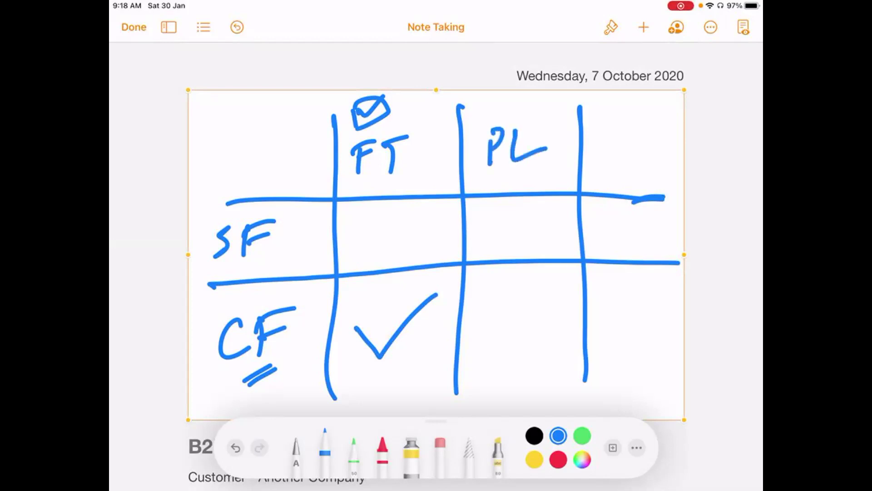
- Tick both PL cells, head the fourth column VR, and tick its SF and CF cells
{"action": "left_click_drag", "start_coordinate": [490, 231], "coordinate": [547, 197]}
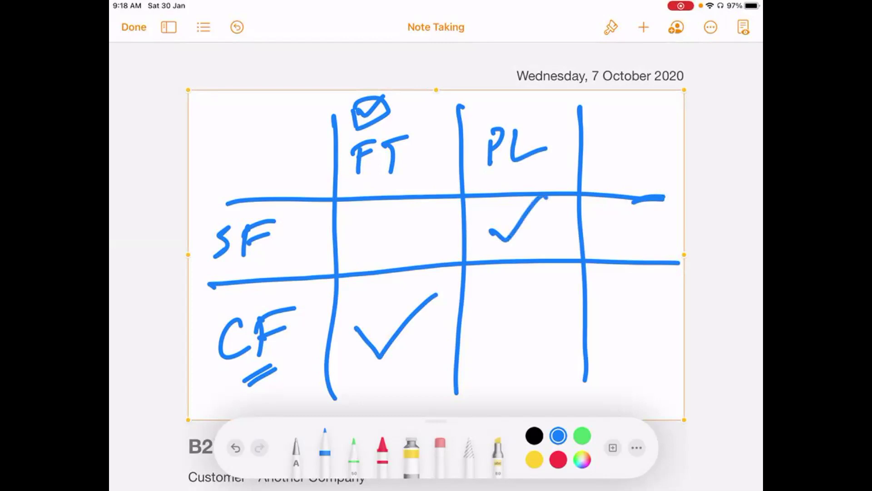
{"action": "left_click_drag", "start_coordinate": [500, 303], "coordinate": [559, 264]}
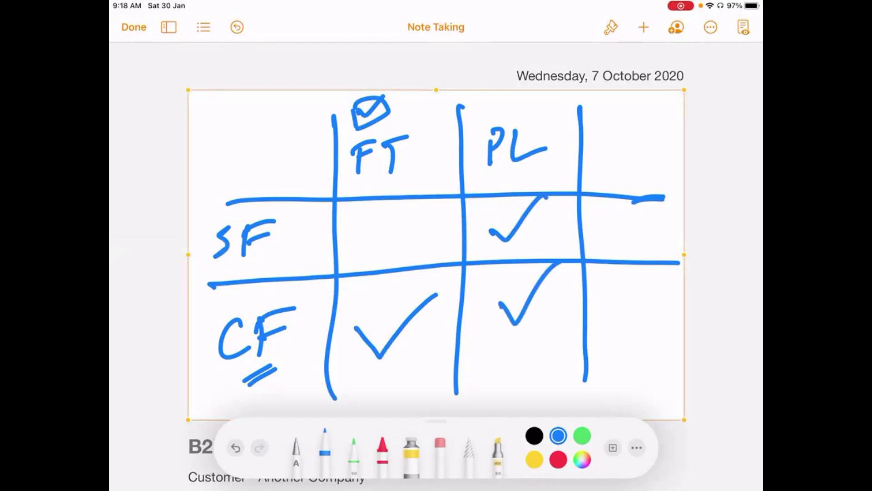
{"action": "mouse_move", "coordinate": [601, 142]}
{"action": "left_mouse_down"}
{"action": "mouse_move", "coordinate": [630, 133]}
{"action": "mouse_move", "coordinate": [633, 167]}
{"action": "left_mouse_up"}
{"action": "left_click_drag", "start_coordinate": [634, 136], "coordinate": [679, 180]}
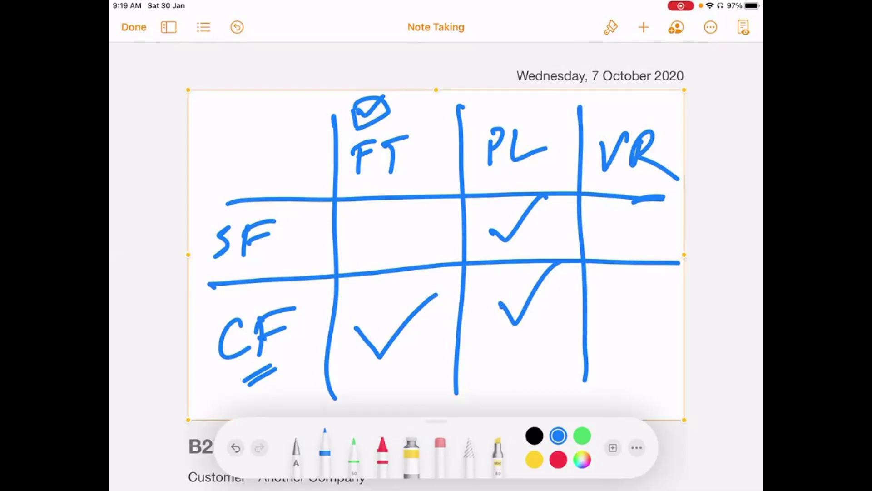
{"action": "left_click_drag", "start_coordinate": [602, 227], "coordinate": [659, 214]}
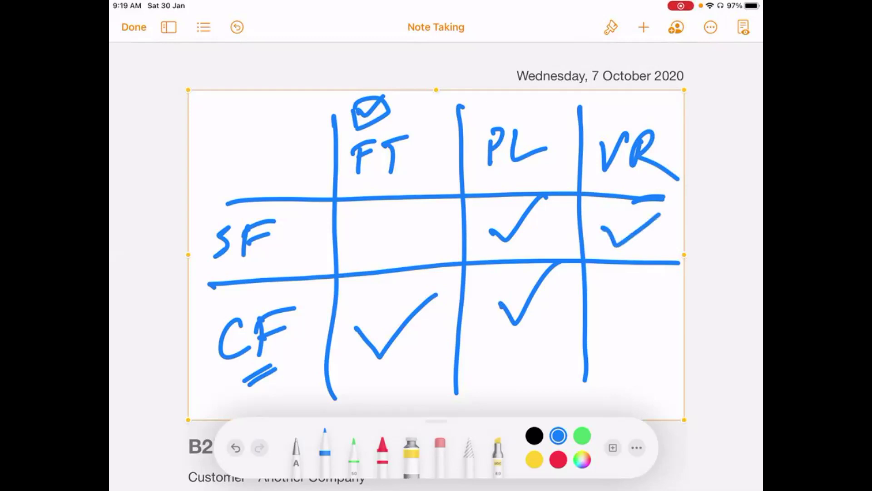
{"action": "mouse_move", "coordinate": [621, 324]}
{"action": "left_mouse_down"}
{"action": "mouse_move", "coordinate": [632, 344]}
{"action": "mouse_move", "coordinate": [667, 304]}
{"action": "left_mouse_up"}
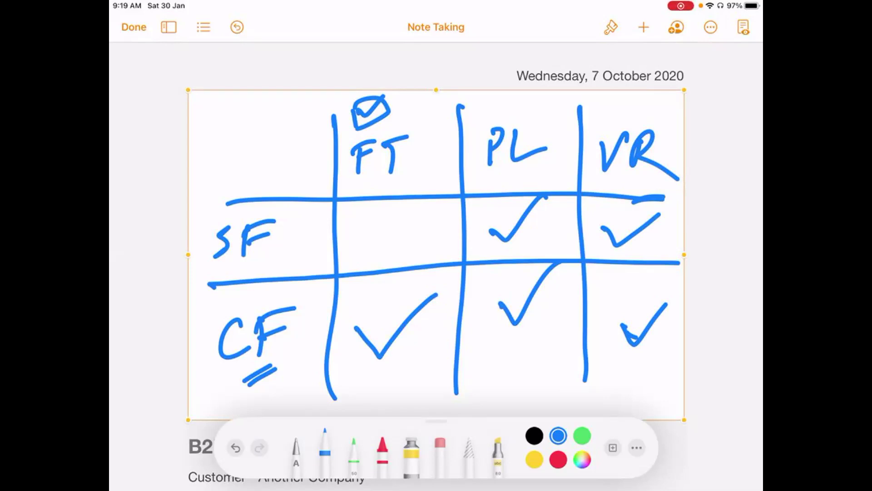
- Extend the header line, bolden the SF/PL and SF/VR checkmarks, and finish the drawing
{"action": "left_click_drag", "start_coordinate": [632, 196], "coordinate": [681, 193]}
{"action": "mouse_move", "coordinate": [486, 228]}
{"action": "left_mouse_down"}
{"action": "mouse_move", "coordinate": [506, 238]}
{"action": "mouse_move", "coordinate": [536, 197]}
{"action": "left_mouse_up"}
{"action": "mouse_move", "coordinate": [603, 230]}
{"action": "left_mouse_down"}
{"action": "mouse_move", "coordinate": [614, 245]}
{"action": "mouse_move", "coordinate": [672, 198]}
{"action": "left_mouse_up"}
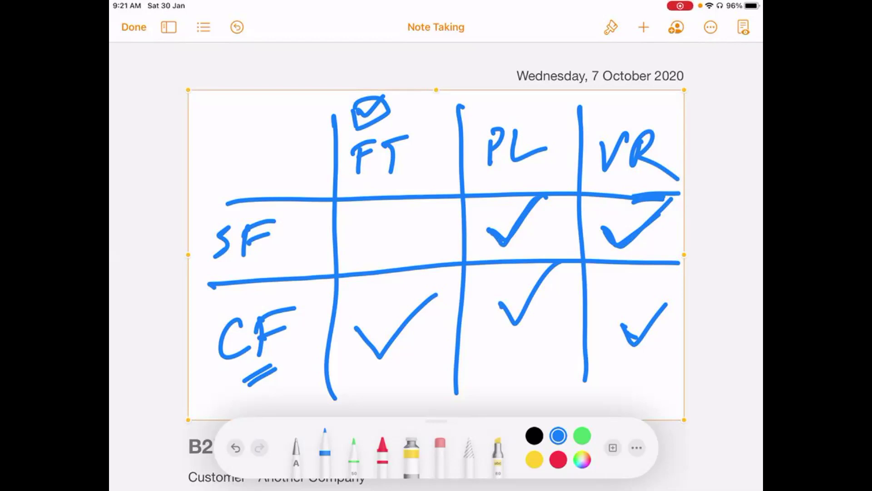
{"action": "left_click", "coordinate": [358, 299]}
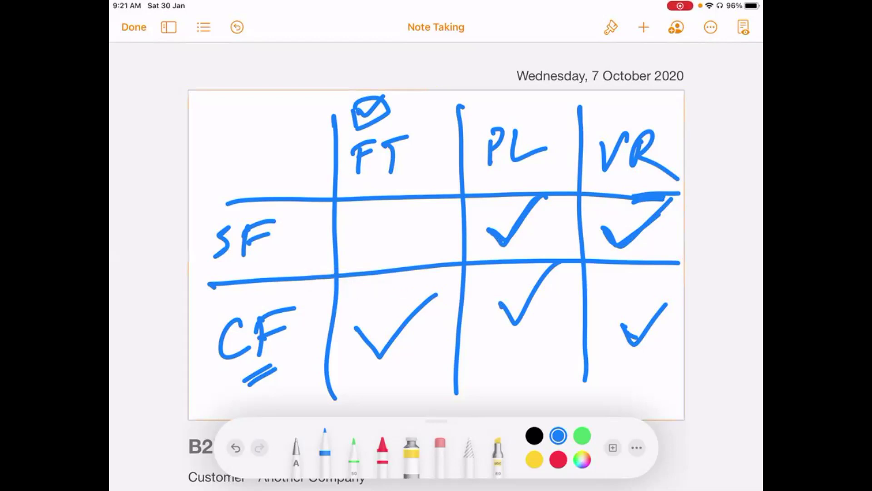
{"action": "left_click", "coordinate": [133, 26]}
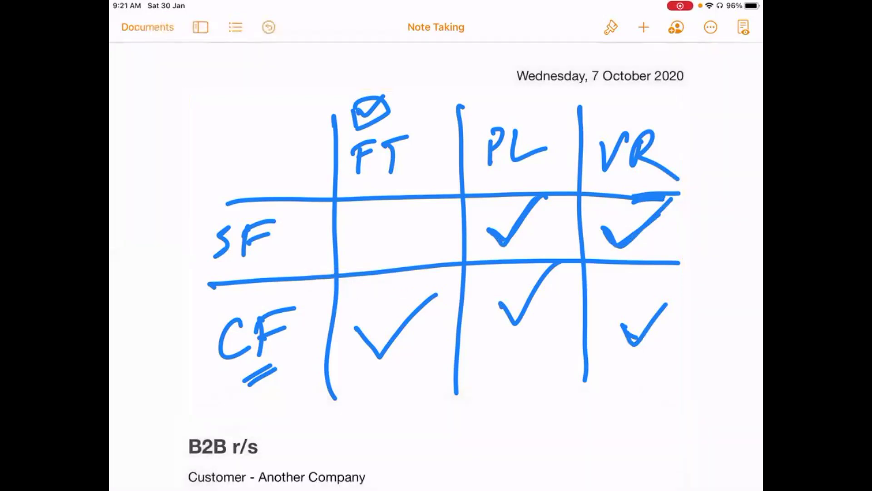
{"action": "left_click", "coordinate": [259, 446]}
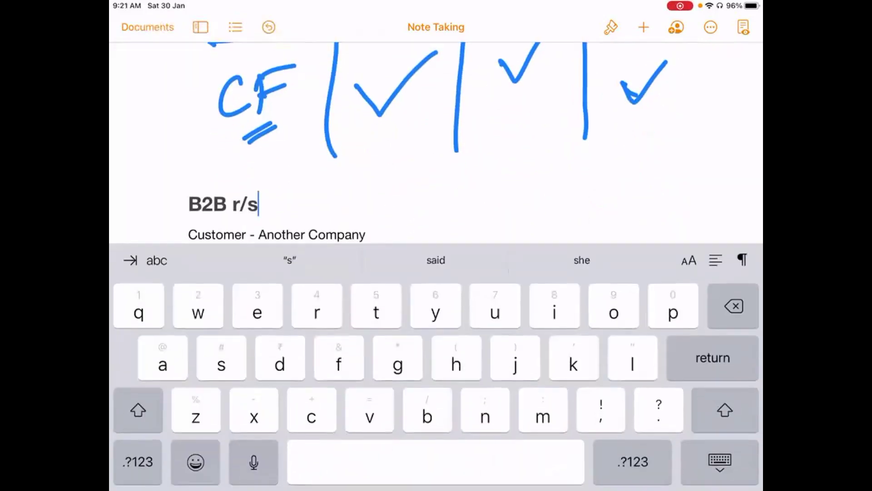
{"action": "left_click", "coordinate": [720, 462]}
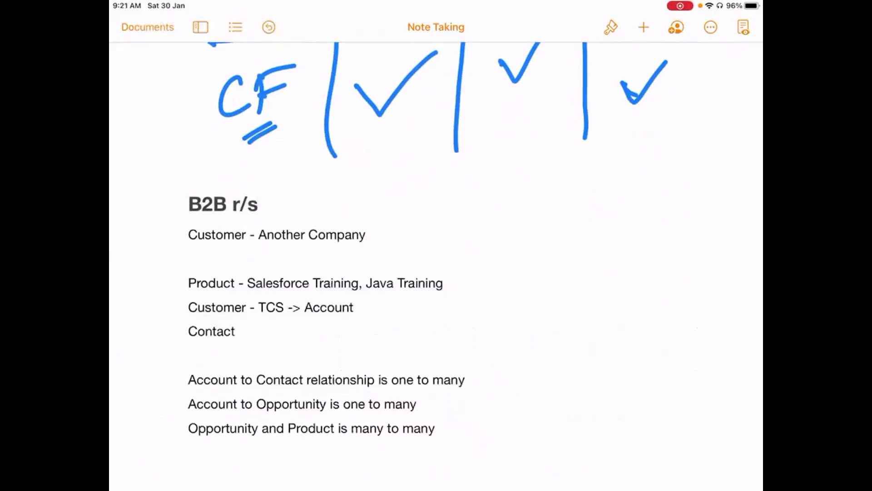
- Leave Pages for the Home Screen and bring up the app switcher
{"action": "key", "text": "super+h"}
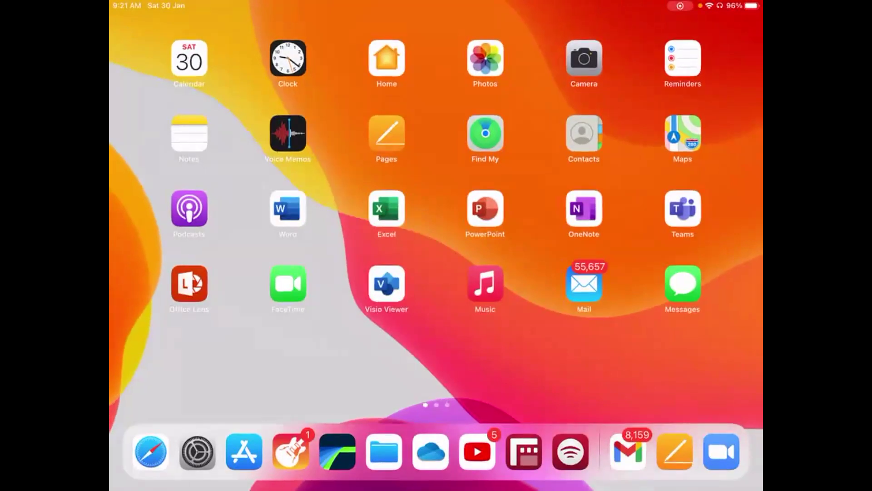
{"action": "left_click_drag", "start_coordinate": [436, 488], "coordinate": [436, 295]}
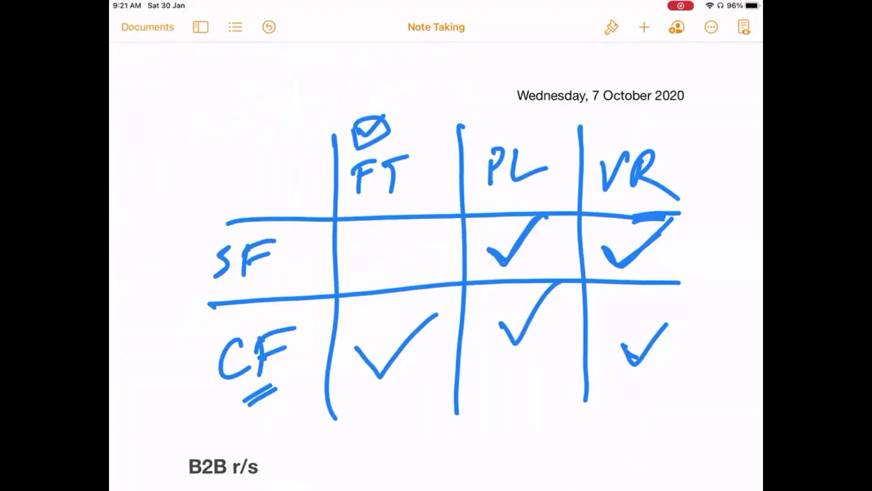
{"action": "left_click_drag", "start_coordinate": [437, 489], "coordinate": [436, 354]}
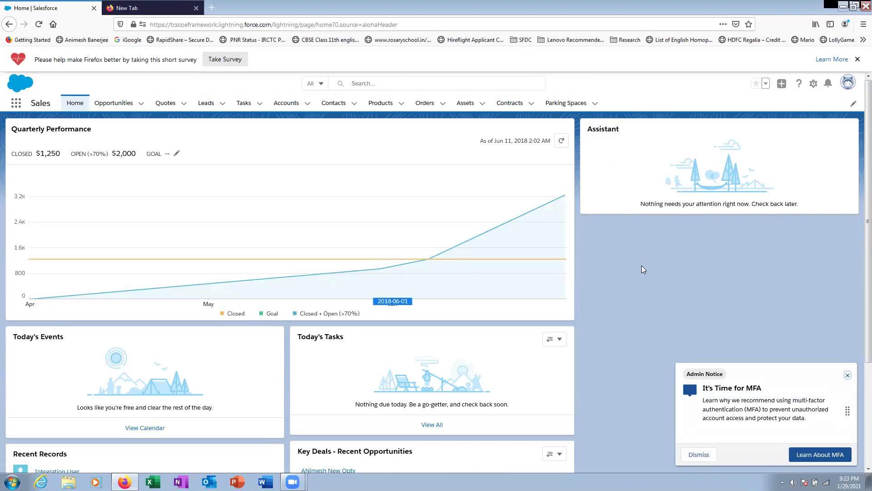
- Close the extra tab and open the Account object in Setup's Object Manager
{"action": "key", "text": "ctrl+Tab"}
{"action": "key", "text": "ctrl+w"}
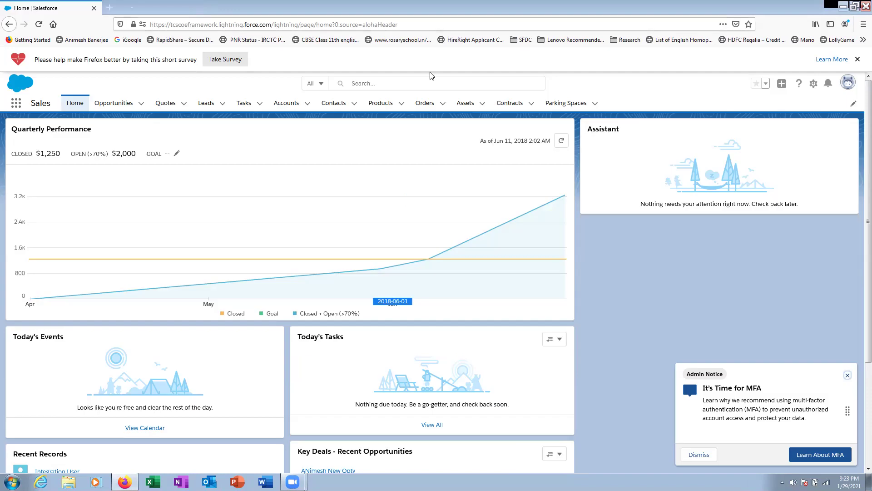
{"action": "left_click", "coordinate": [813, 83]}
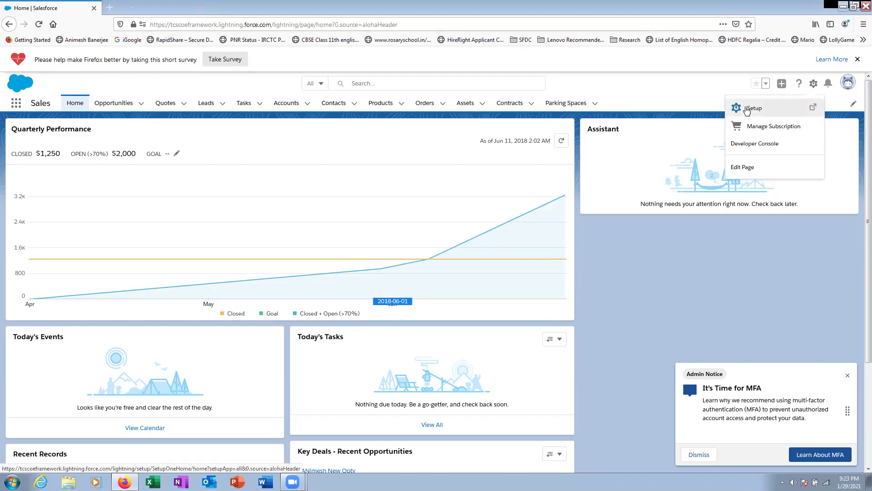
{"action": "left_click", "coordinate": [747, 110]}
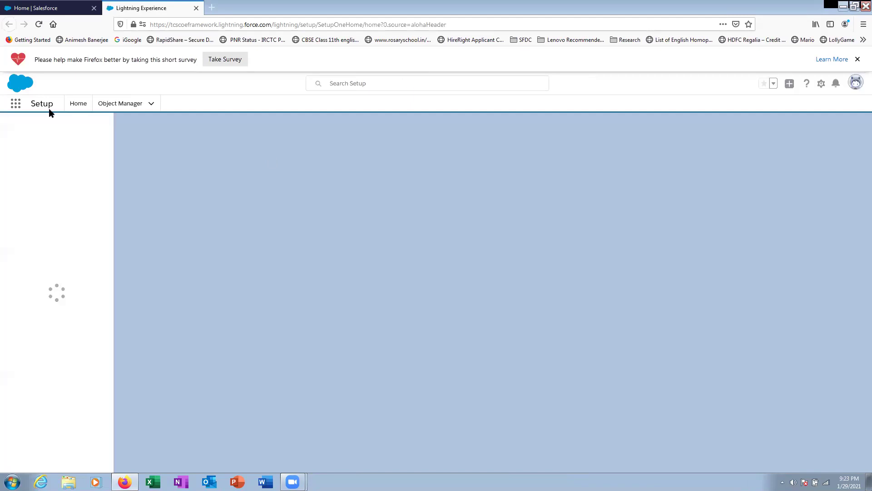
{"action": "left_click", "coordinate": [115, 104]}
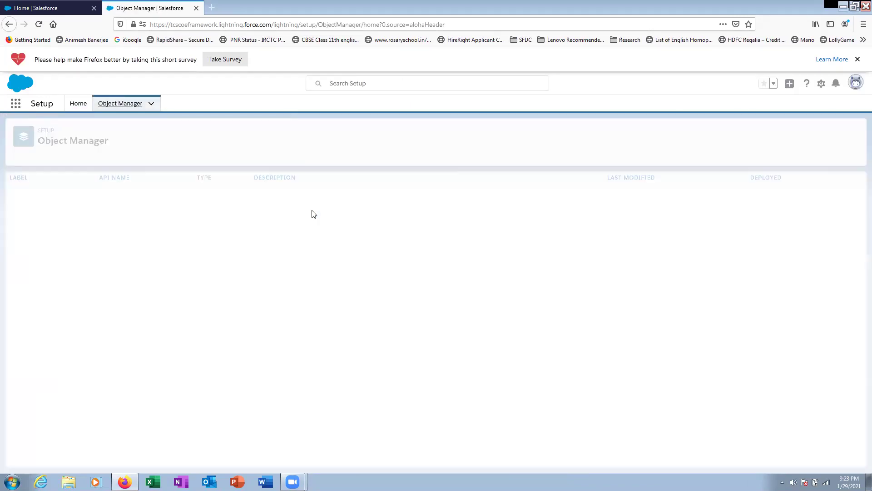
{"action": "left_click", "coordinate": [24, 192]}
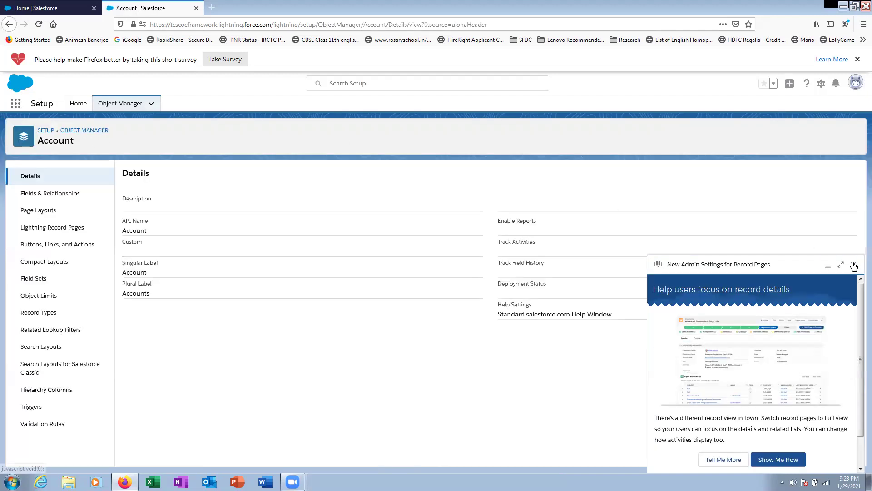
{"action": "left_click", "coordinate": [855, 266]}
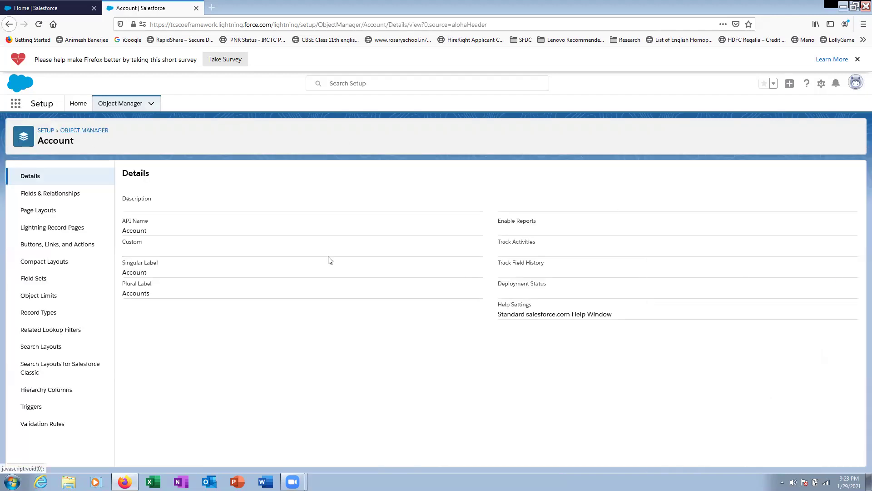
- Start a new custom field on Account and choose the Text data type
{"action": "left_click", "coordinate": [38, 199]}
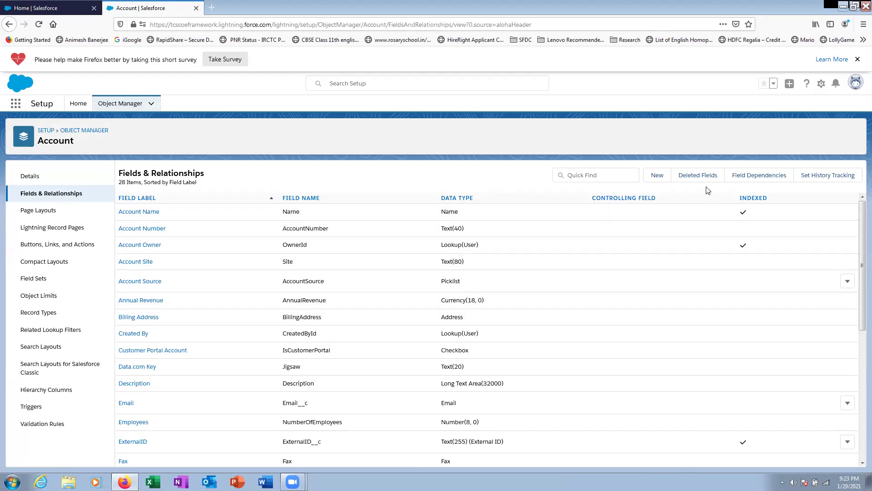
{"action": "left_click", "coordinate": [658, 177]}
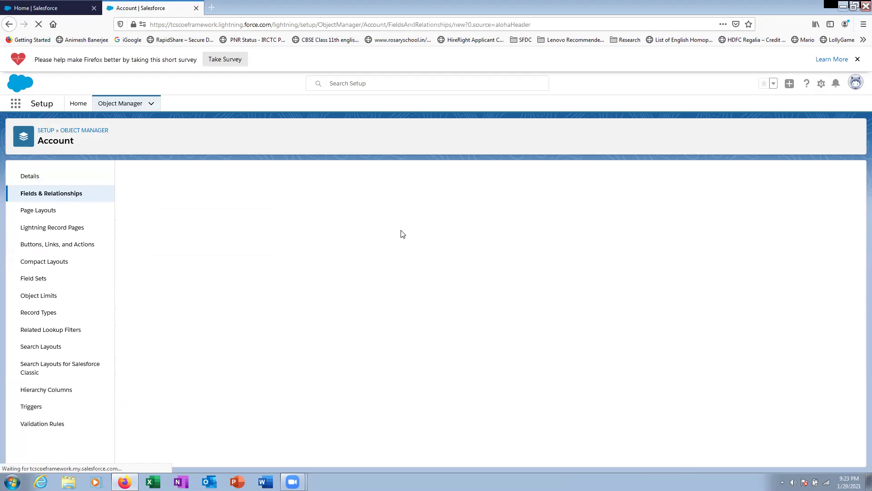
{"action": "scroll", "coordinate": [158, 287], "scroll_direction": "down", "scroll_amount": 3}
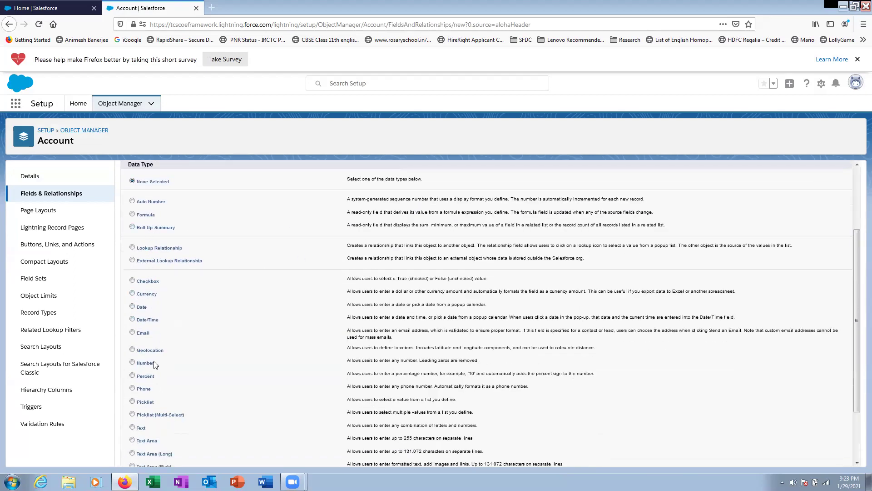
{"action": "scroll", "coordinate": [154, 362], "scroll_direction": "down", "scroll_amount": 3}
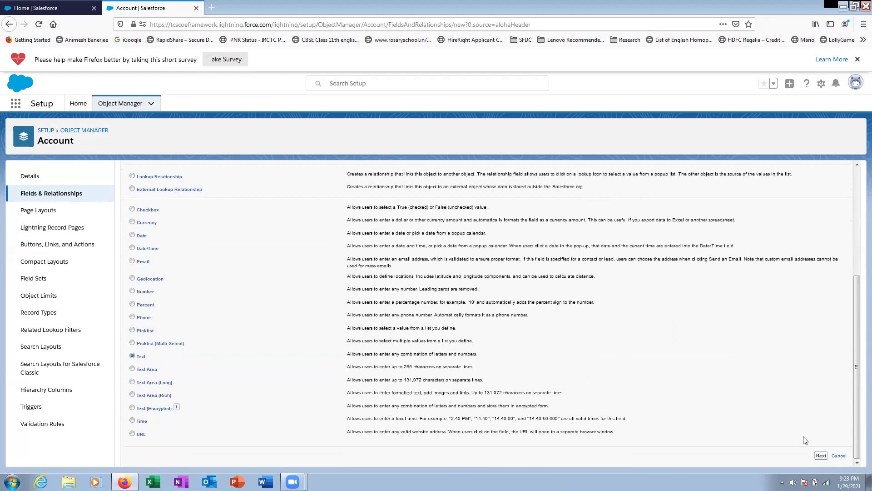
{"action": "left_click", "coordinate": [822, 455]}
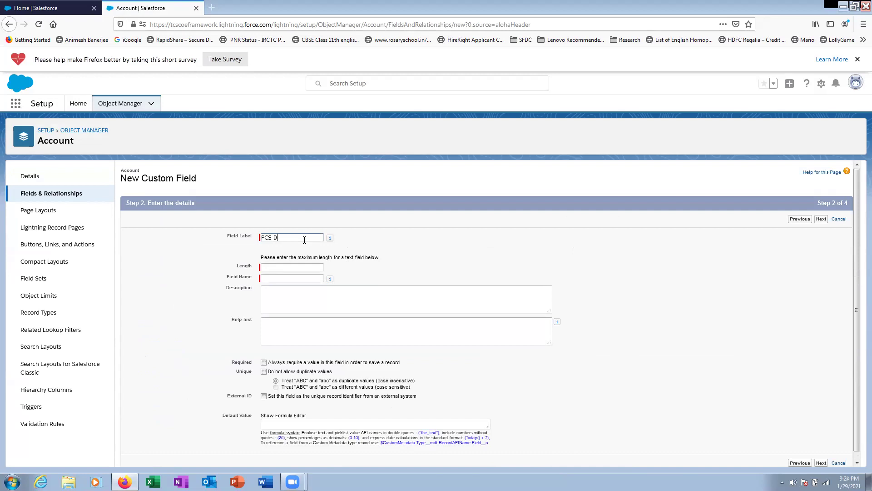
- Label the field PCS Demo with length 255, make it required, and continue
{"action": "left_click", "coordinate": [302, 268]}
{"action": "left_click", "coordinate": [302, 268]}
{"action": "left_click", "coordinate": [298, 322]}
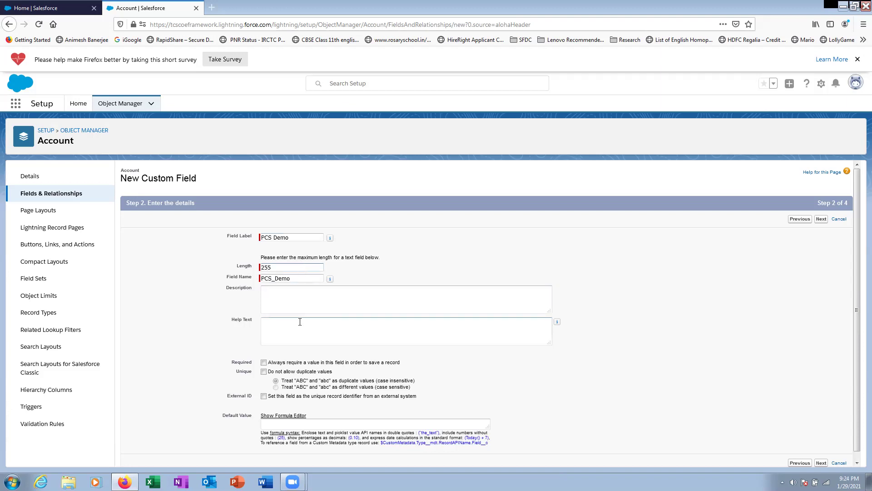
{"action": "left_click", "coordinate": [264, 364]}
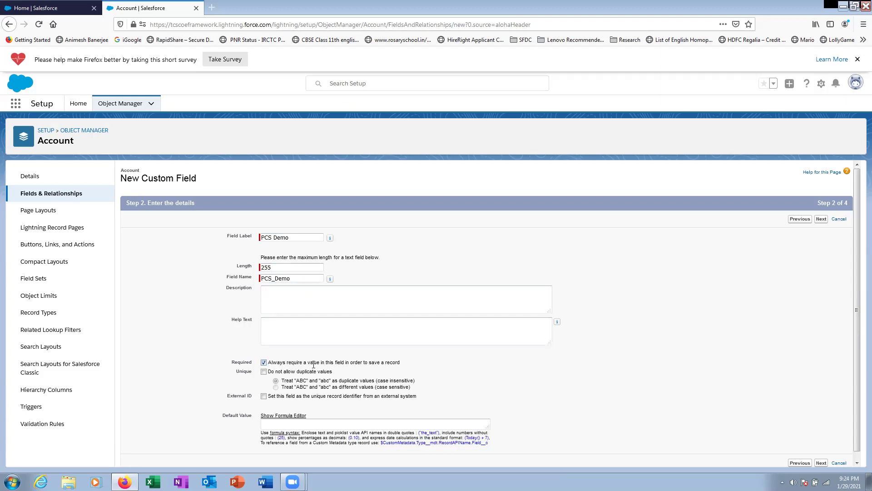
{"action": "scroll", "coordinate": [565, 342], "scroll_direction": "down", "scroll_amount": 1}
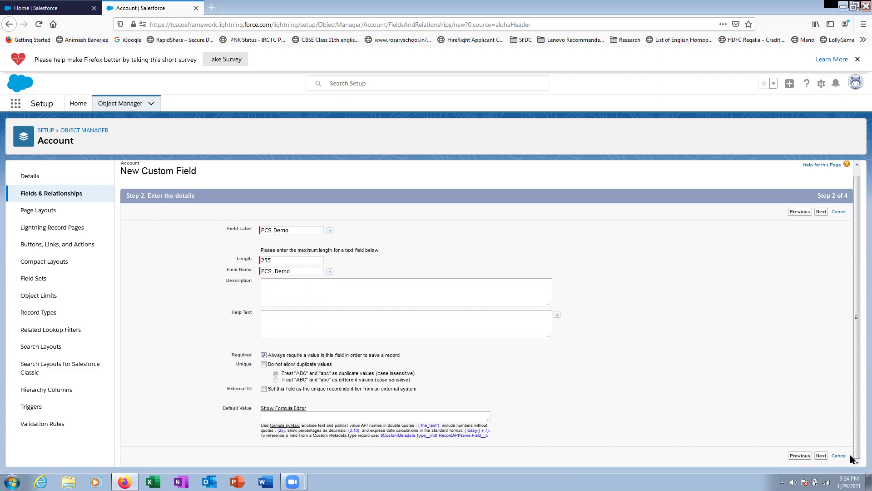
{"action": "left_click", "coordinate": [822, 456]}
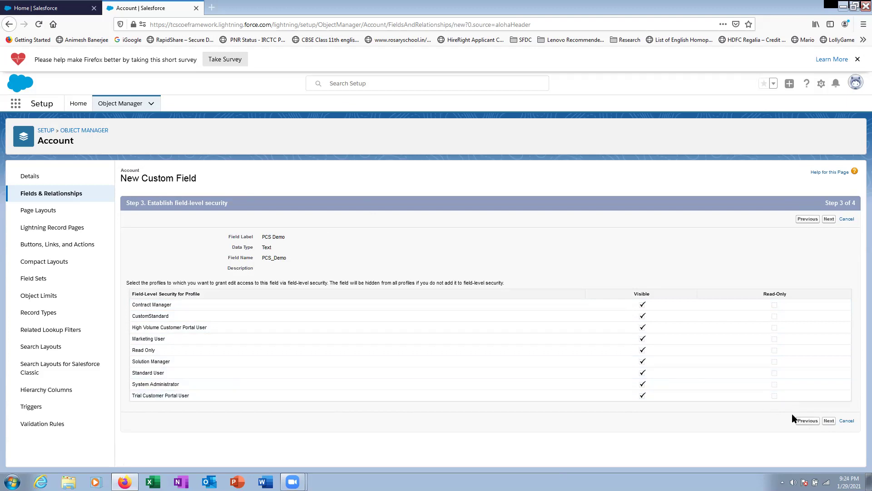
- Finish the PCS Demo field wizard with default visibility and open its Text(255) field details
{"action": "left_click", "coordinate": [829, 421]}
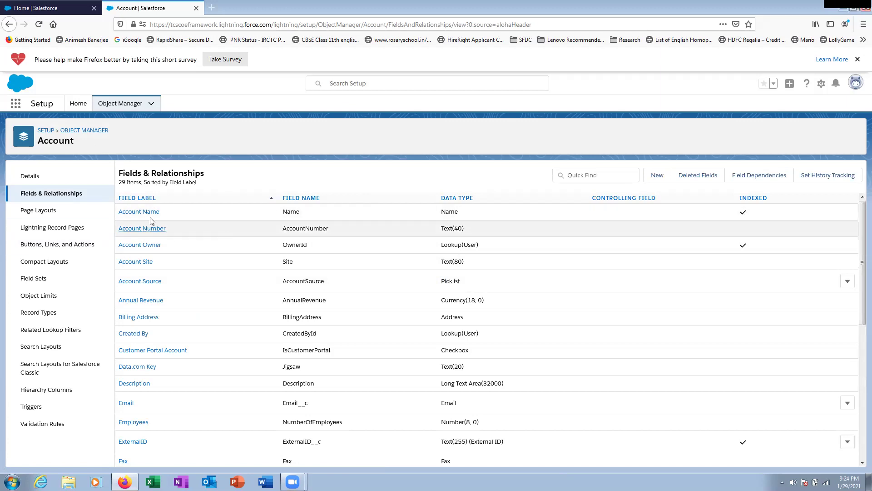
{"action": "scroll", "coordinate": [203, 228], "scroll_direction": "down", "scroll_amount": 5}
{"action": "scroll", "coordinate": [203, 228], "scroll_direction": "up", "scroll_amount": 5}
{"action": "scroll", "coordinate": [272, 286], "scroll_direction": "down", "scroll_amount": 6}
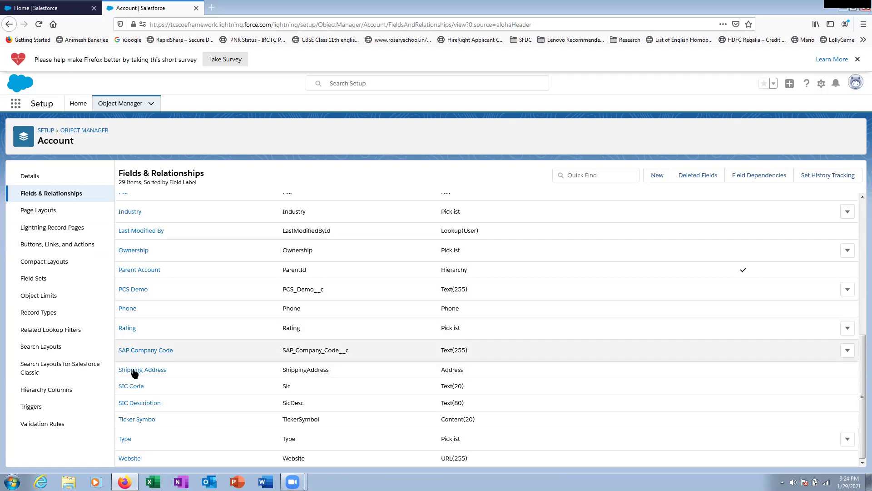
{"action": "left_click", "coordinate": [131, 293]}
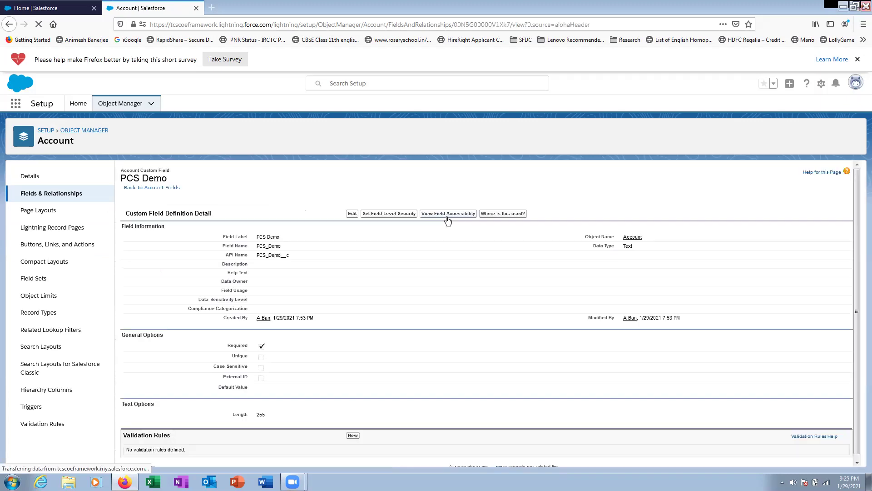
- Open the PCS Demo field for editing, leave it unchanged, and go back to Sales Home
{"action": "left_click", "coordinate": [354, 213]}
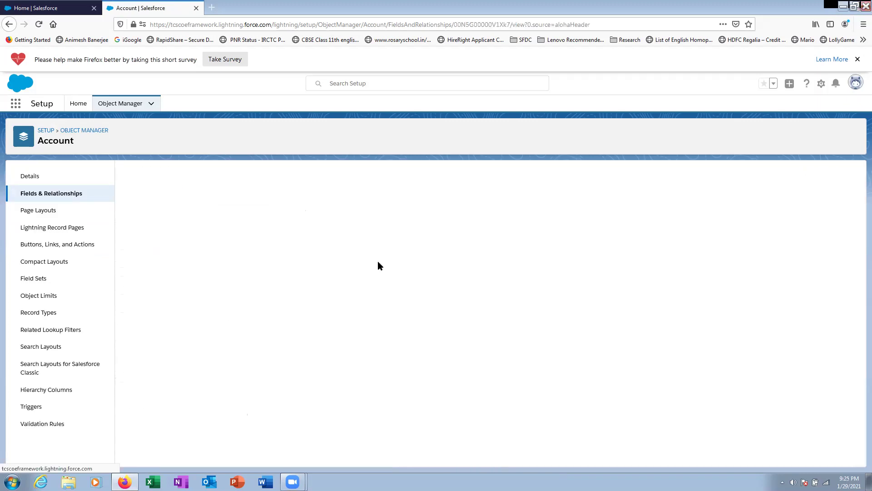
{"action": "scroll", "coordinate": [303, 382], "scroll_direction": "down", "scroll_amount": 1}
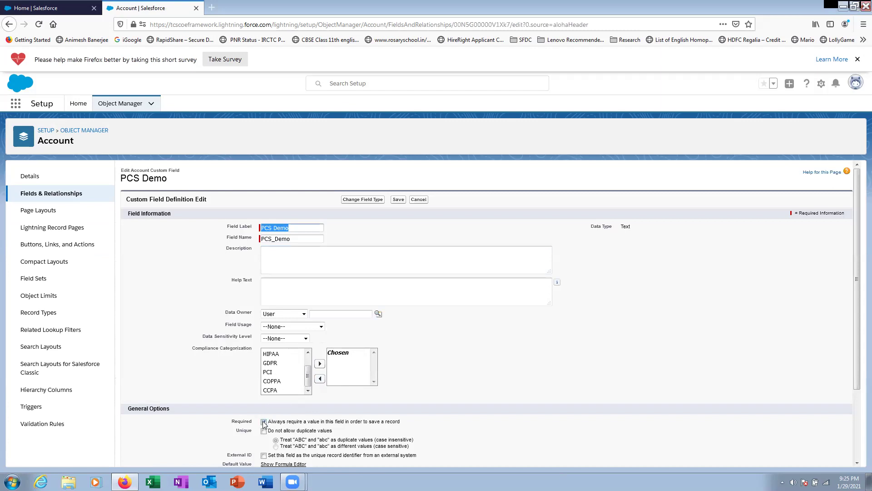
{"action": "left_click", "coordinate": [419, 200]}
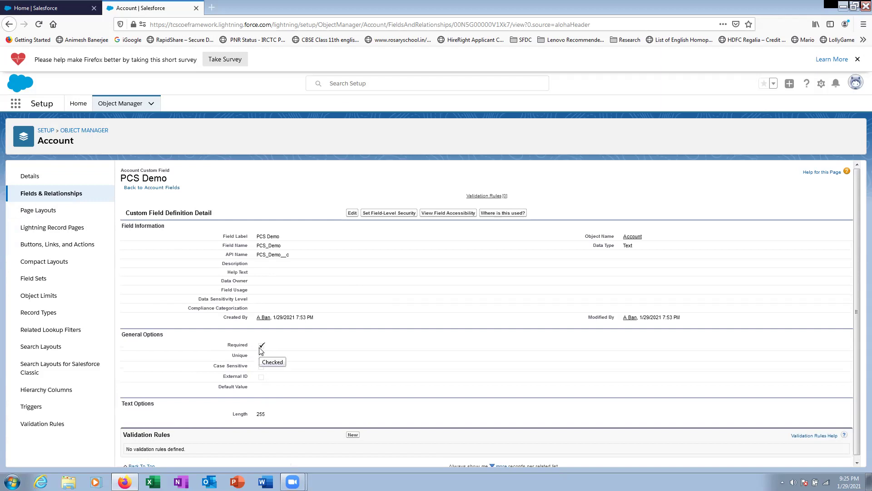
{"action": "left_click", "coordinate": [66, 3]}
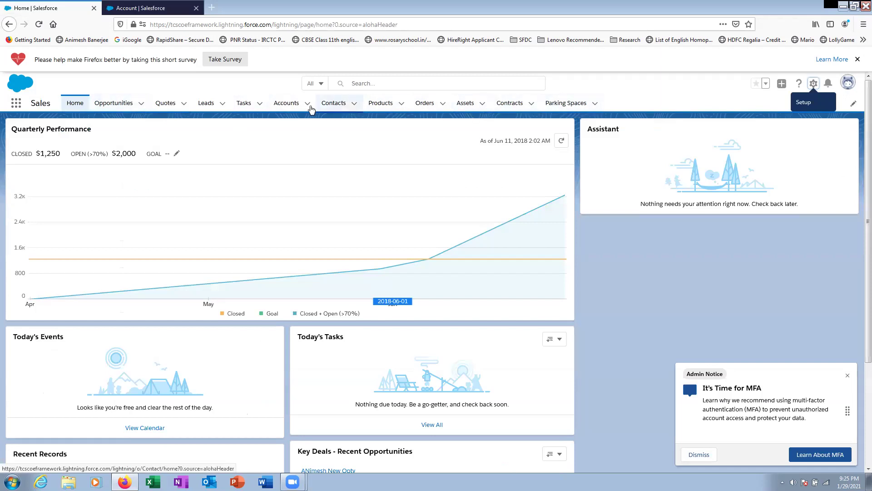
- Try saving a new account with PCS Demo empty, review the required errors, then discard it
{"action": "left_click", "coordinate": [307, 104]}
{"action": "left_click", "coordinate": [311, 123]}
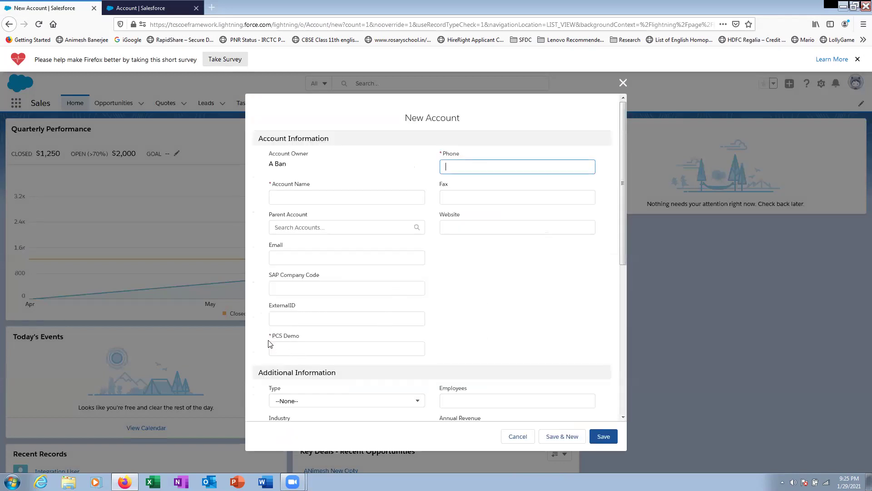
{"action": "left_click", "coordinate": [272, 338]}
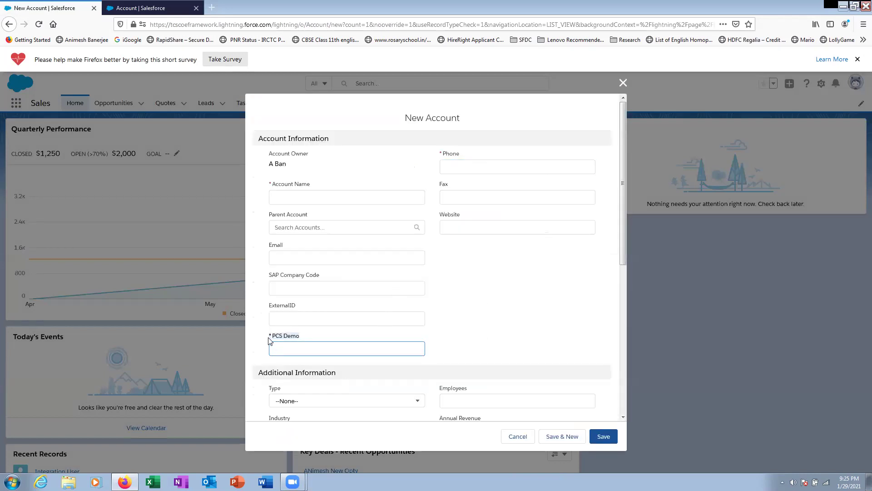
{"action": "left_click", "coordinate": [319, 345]}
{"action": "left_click", "coordinate": [604, 437]}
{"action": "scroll", "coordinate": [415, 325], "scroll_direction": "down", "scroll_amount": 4}
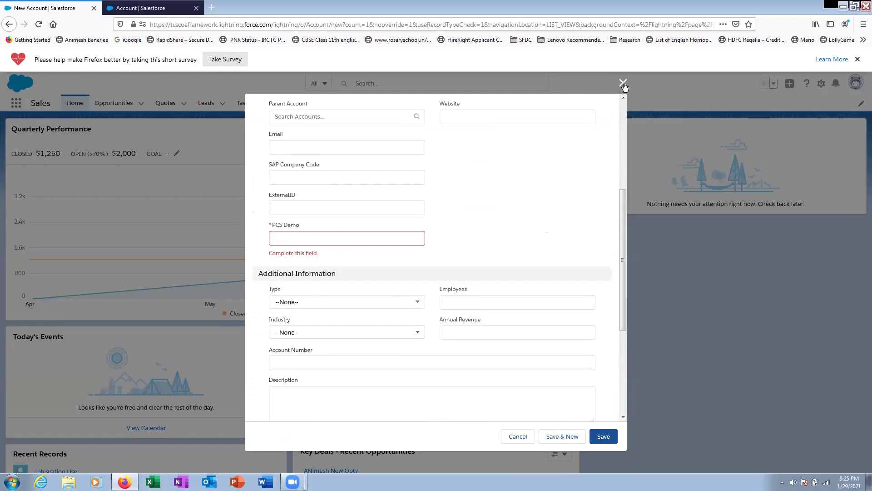
{"action": "scroll", "coordinate": [563, 206], "scroll_direction": "up", "scroll_amount": 2}
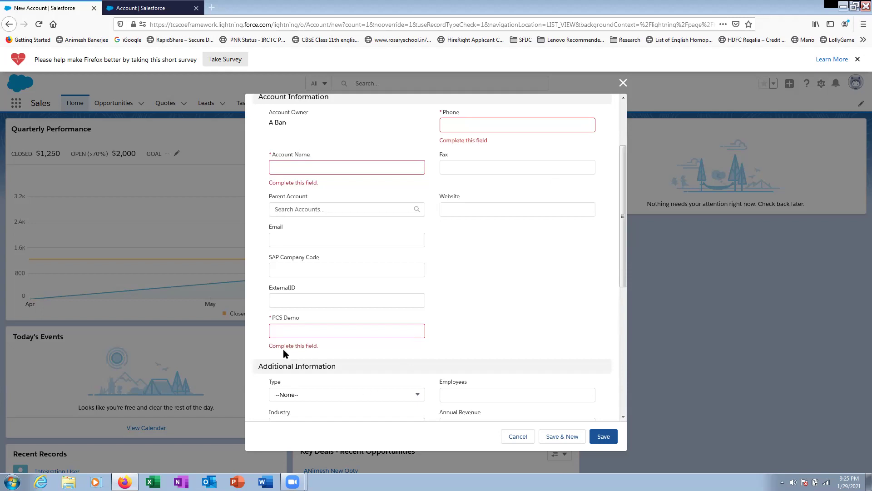
{"action": "left_click", "coordinate": [623, 83]}
{"action": "left_click", "coordinate": [150, 8]}
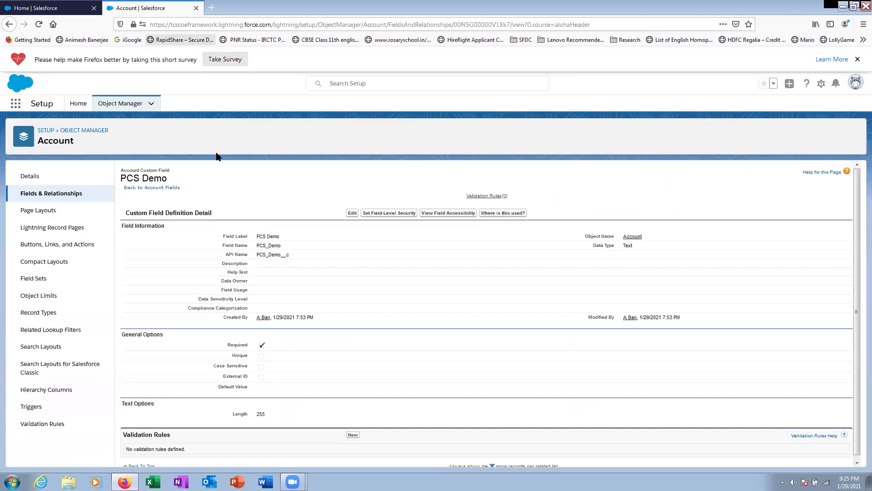
- Open the Account Number field definition, start editing it, then cancel without changes
{"action": "left_click", "coordinate": [41, 194]}
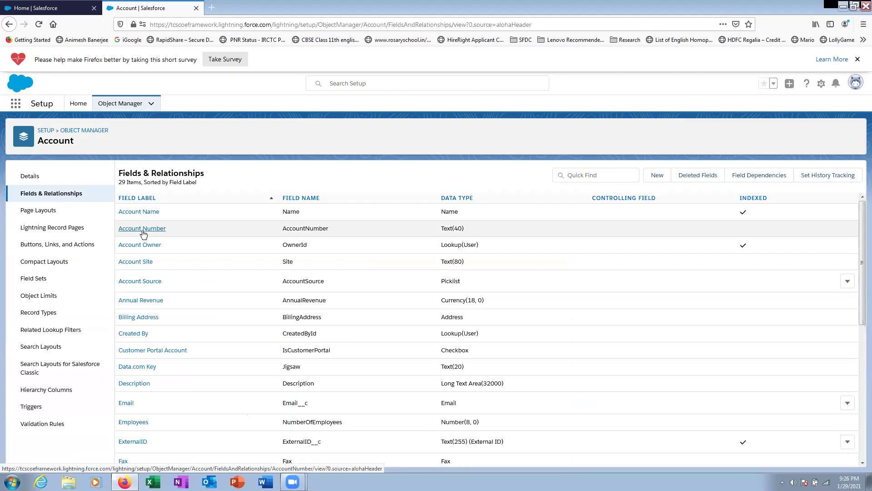
{"action": "left_click", "coordinate": [143, 232]}
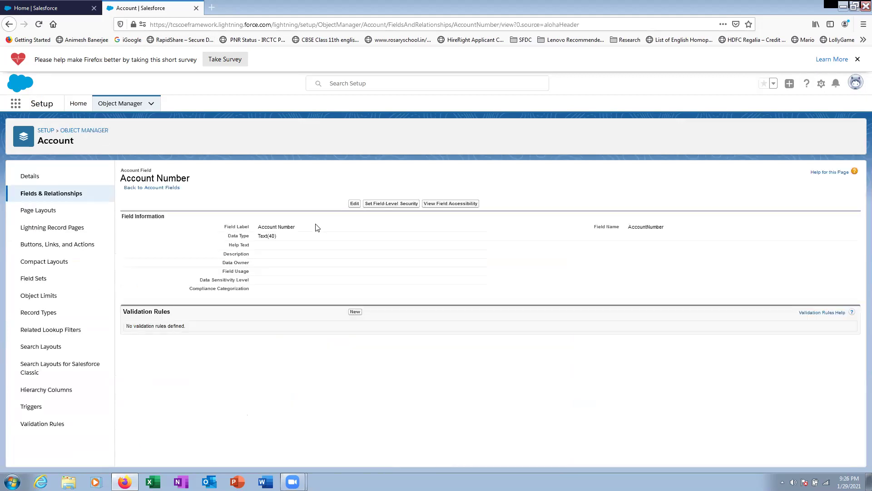
{"action": "left_click", "coordinate": [355, 203]}
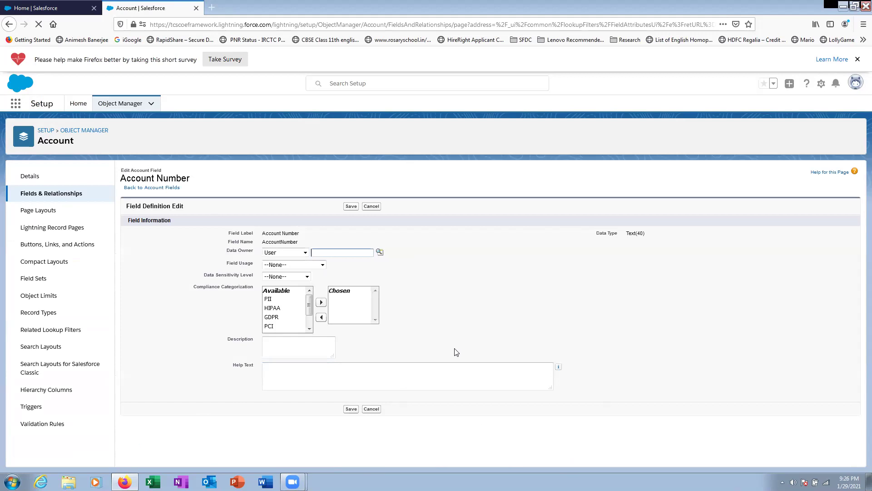
{"action": "left_click", "coordinate": [294, 339]}
{"action": "left_click", "coordinate": [377, 208]}
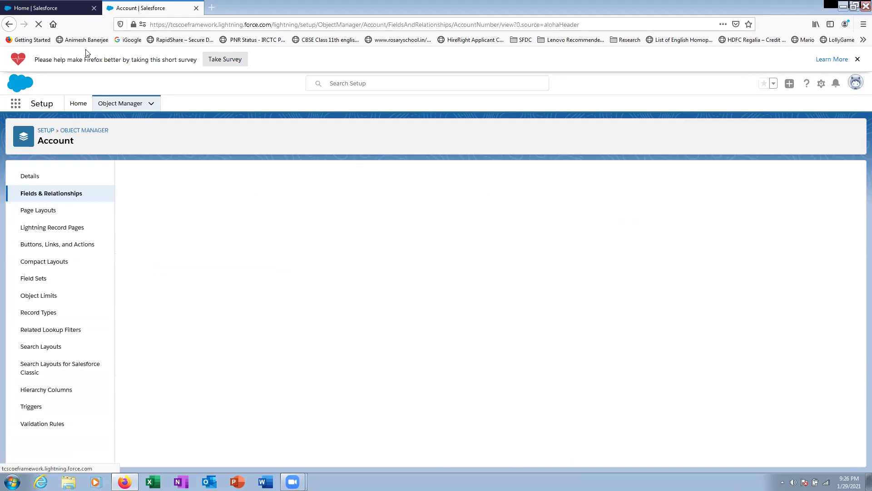
{"action": "left_click", "coordinate": [71, 14]}
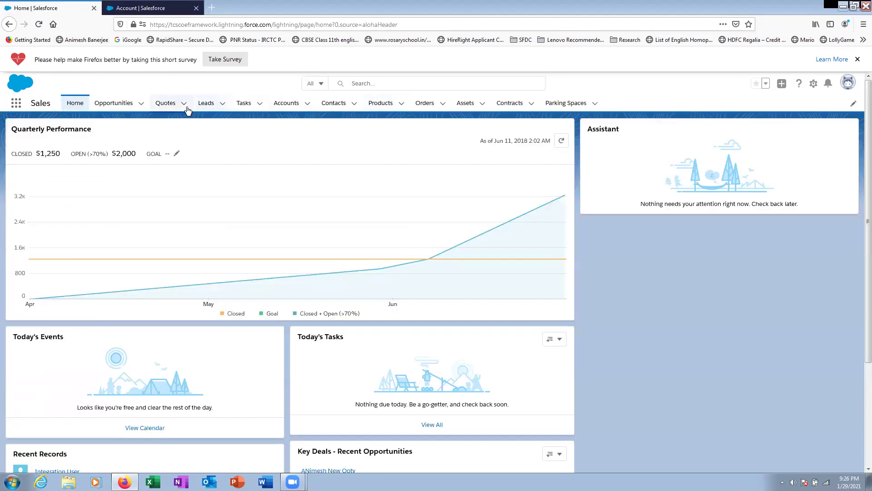
- Start a new account from the Accounts list and select its Account Number field
{"action": "left_click", "coordinate": [299, 105]}
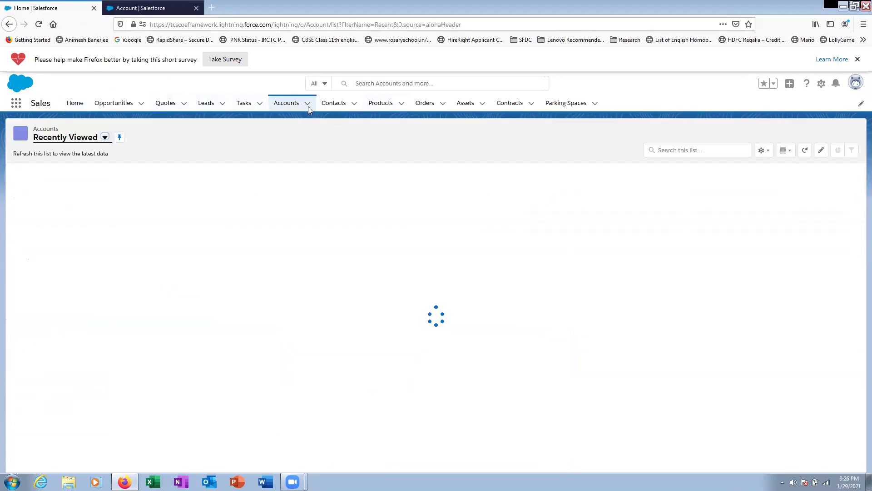
{"action": "left_click", "coordinate": [308, 106]}
{"action": "left_click", "coordinate": [306, 122]}
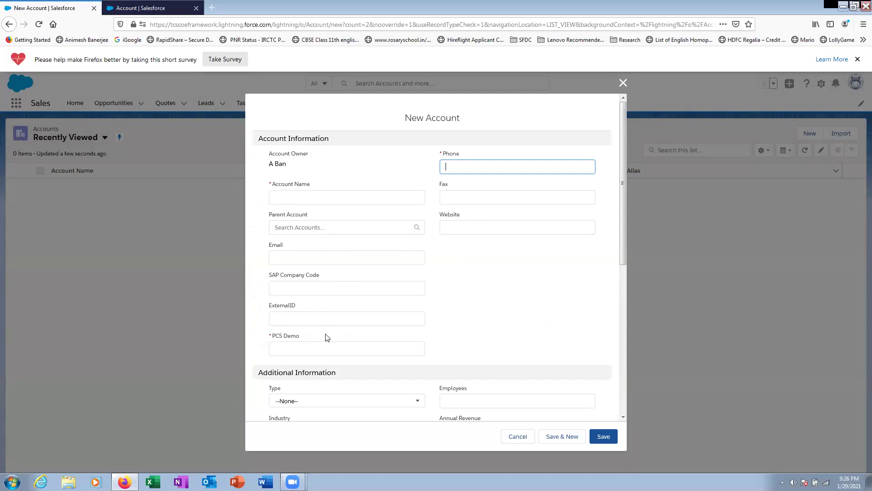
{"action": "scroll", "coordinate": [327, 329], "scroll_direction": "down", "scroll_amount": 3}
{"action": "scroll", "coordinate": [326, 325], "scroll_direction": "down", "scroll_amount": 3}
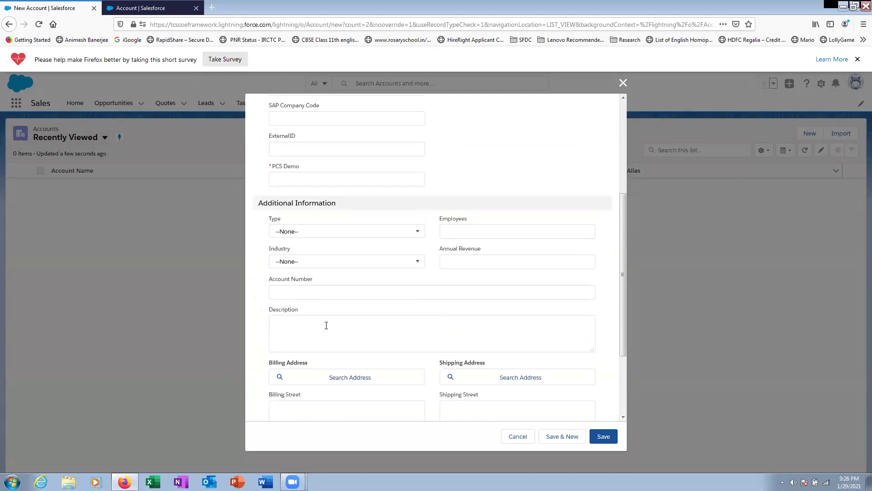
{"action": "left_click", "coordinate": [300, 190]}
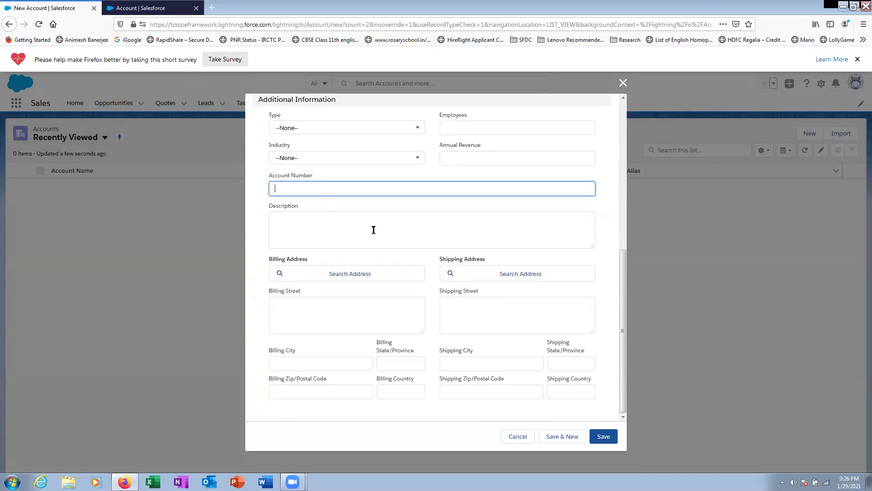
{"action": "scroll", "coordinate": [424, 273], "scroll_direction": "up", "scroll_amount": 4}
- Save the blank account to see the required-field errors, then discard it and return to Setup
{"action": "left_click", "coordinate": [606, 437]}
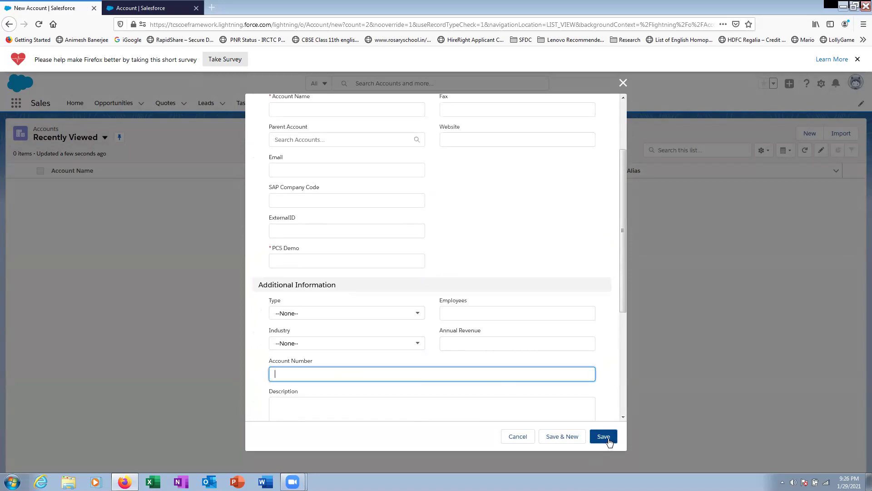
{"action": "scroll", "coordinate": [404, 341], "scroll_direction": "down", "scroll_amount": 4}
{"action": "scroll", "coordinate": [402, 334], "scroll_direction": "down", "scroll_amount": 3}
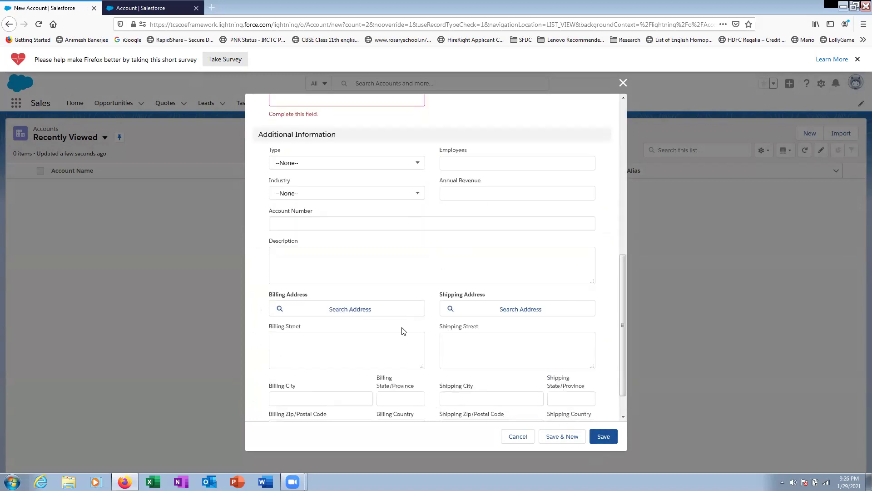
{"action": "scroll", "coordinate": [403, 331], "scroll_direction": "up", "scroll_amount": 7}
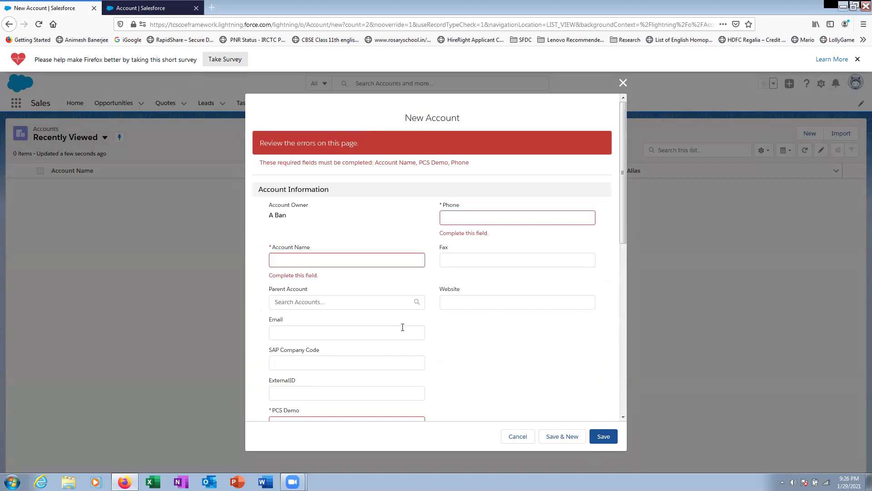
{"action": "scroll", "coordinate": [403, 327], "scroll_direction": "down", "scroll_amount": 3}
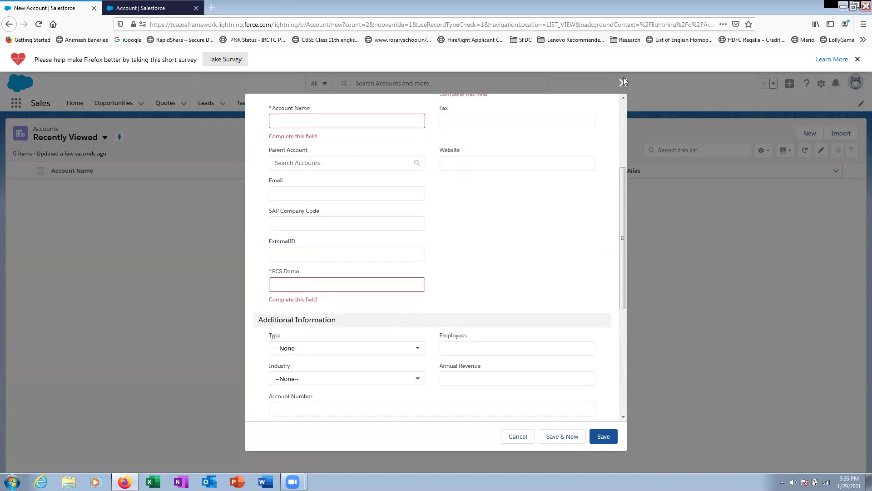
{"action": "scroll", "coordinate": [587, 153], "scroll_direction": "up", "scroll_amount": 3}
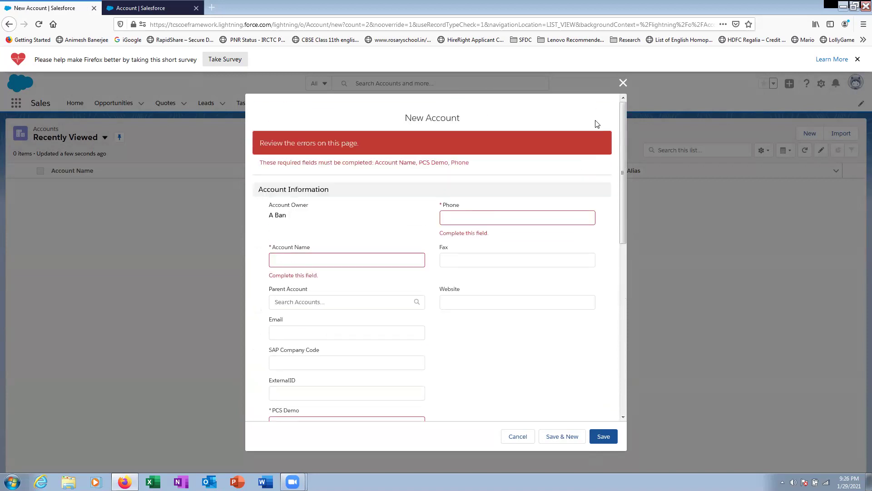
{"action": "left_click", "coordinate": [623, 82]}
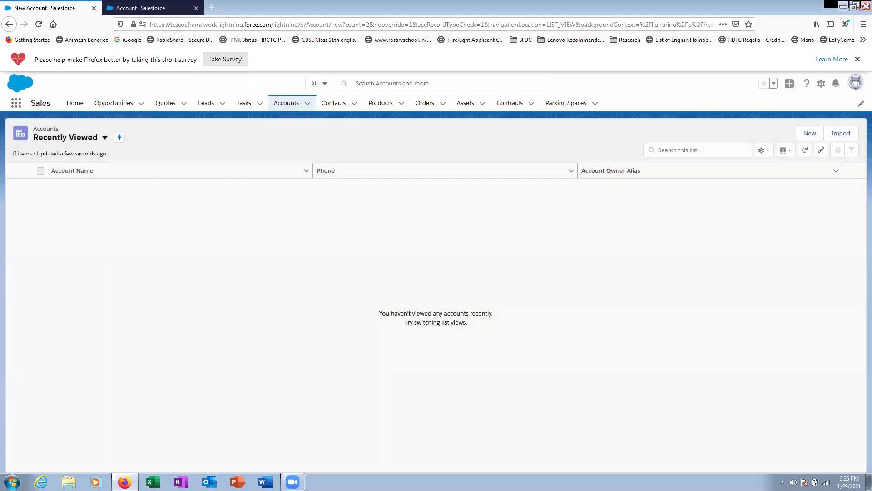
{"action": "left_click", "coordinate": [165, 10]}
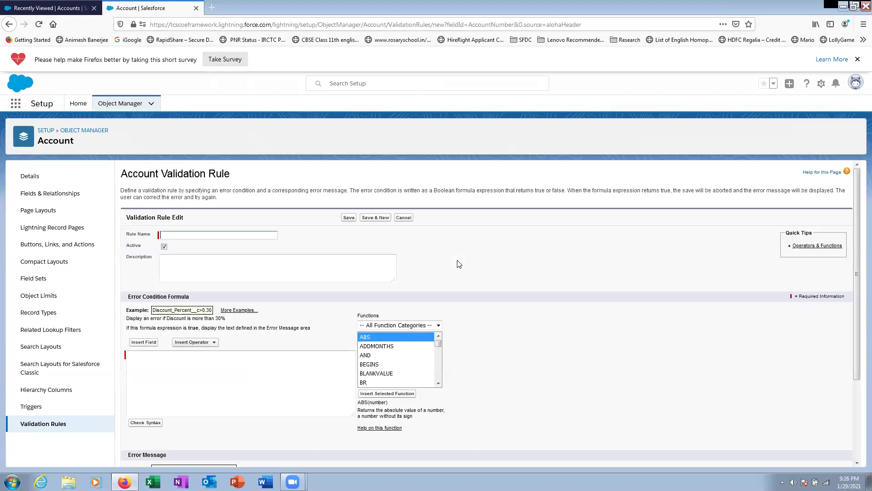
- Name the new Account validation rule Mandatrory_Check
{"action": "scroll", "coordinate": [458, 264], "scroll_direction": "down", "scroll_amount": 2}
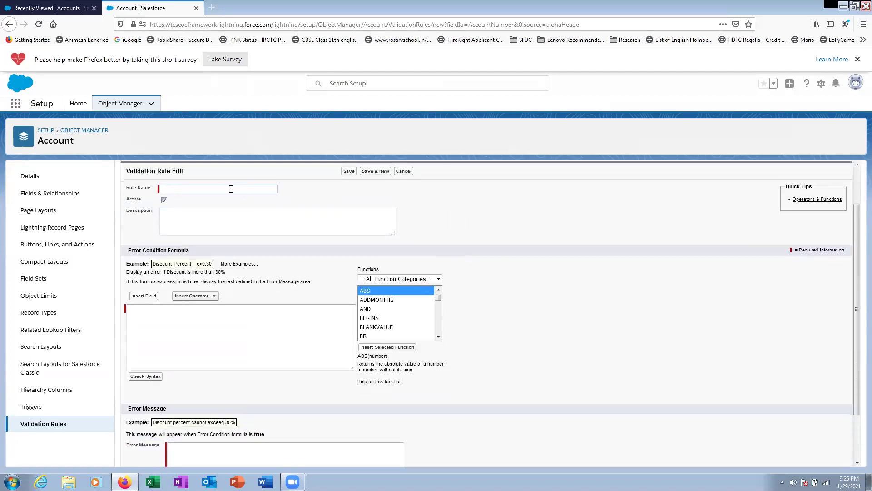
{"action": "type", "text": "Mandatrory Chekck"}
- Insert the ISBLANK(expression) function into the error condition formula
{"action": "left_click", "coordinate": [234, 309]}
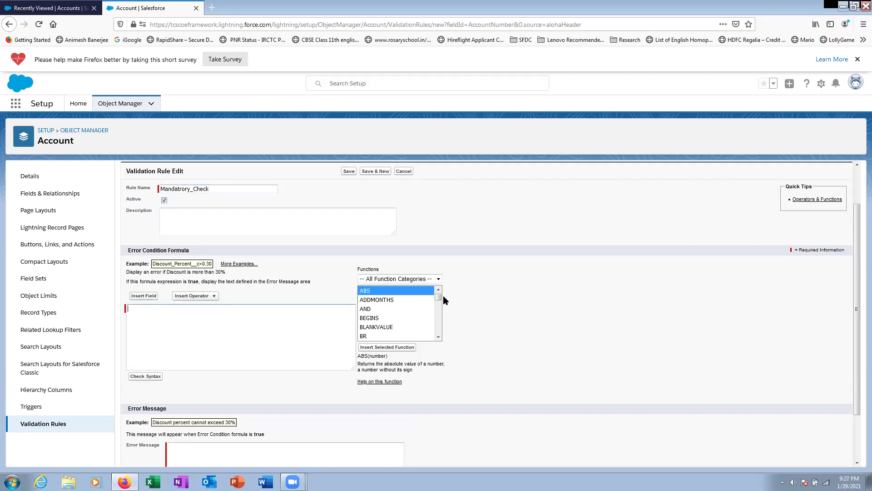
{"action": "left_click_drag", "start_coordinate": [438, 297], "coordinate": [439, 310]}
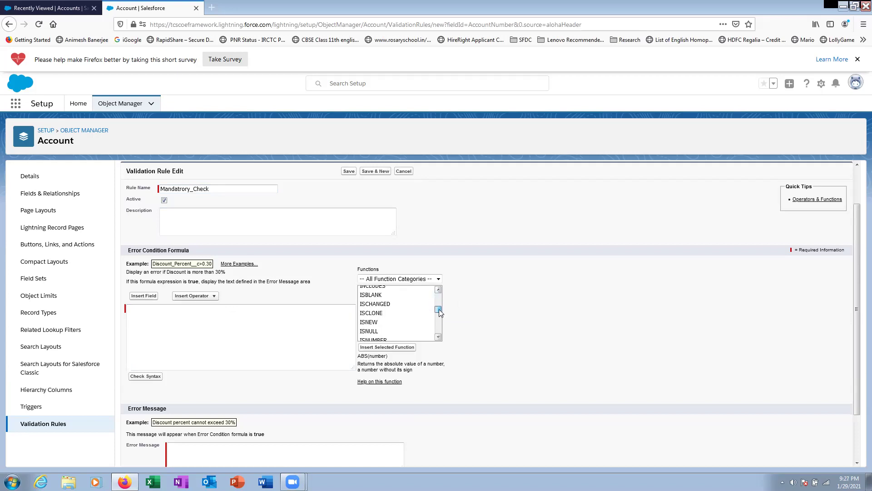
{"action": "left_click", "coordinate": [372, 296]}
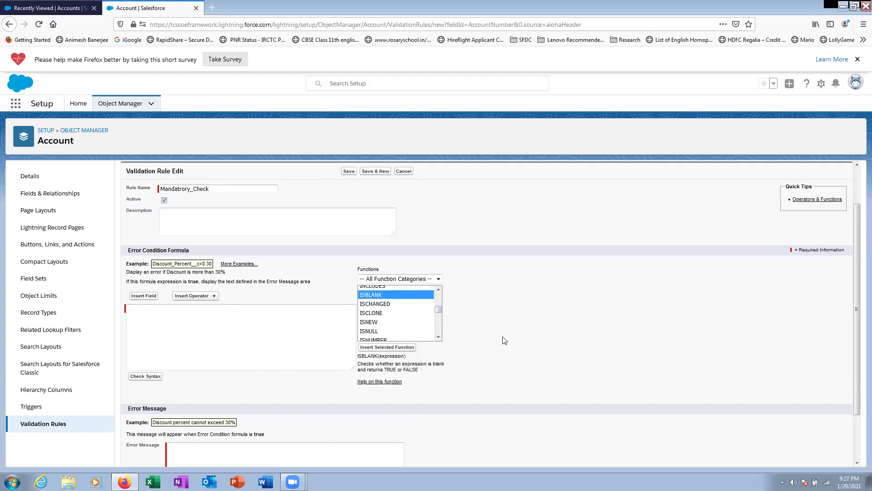
{"action": "double_click", "coordinate": [378, 296]}
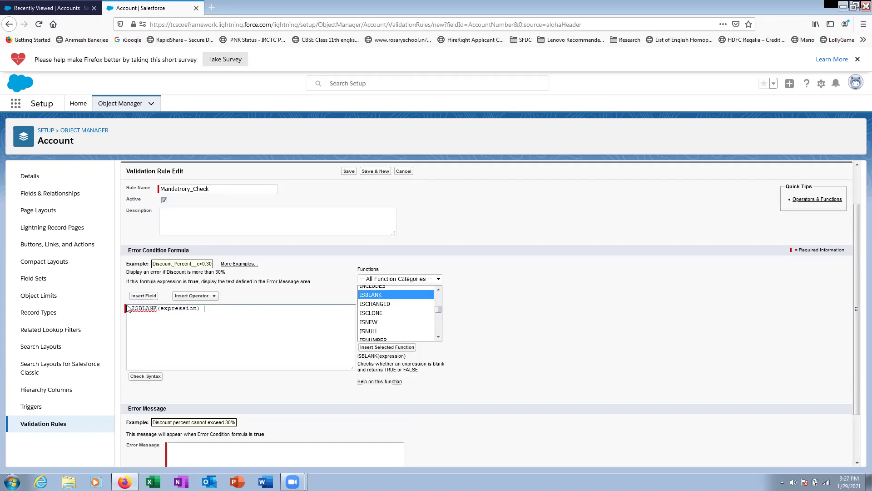
- Replace the expression placeholder with Account Number so the formula reads ISBLANK( AccountNumber )
{"action": "double_click", "coordinate": [180, 309]}
{"action": "left_click", "coordinate": [144, 296]}
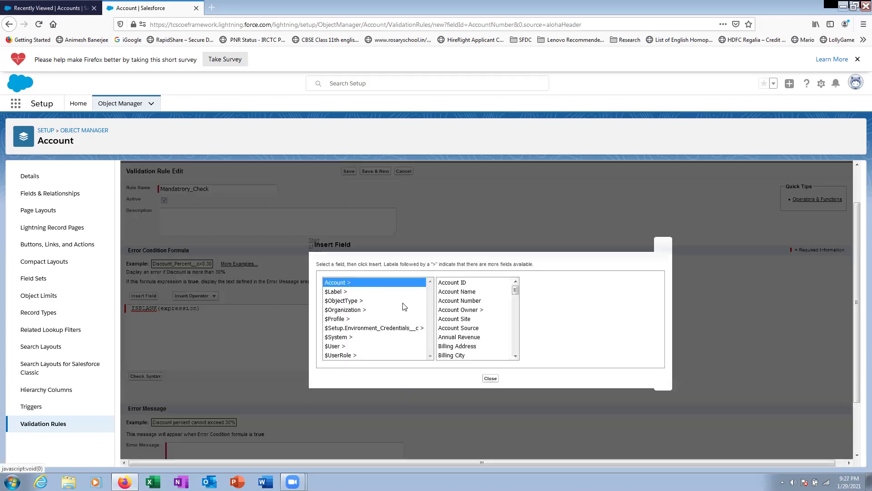
{"action": "left_click", "coordinate": [476, 301]}
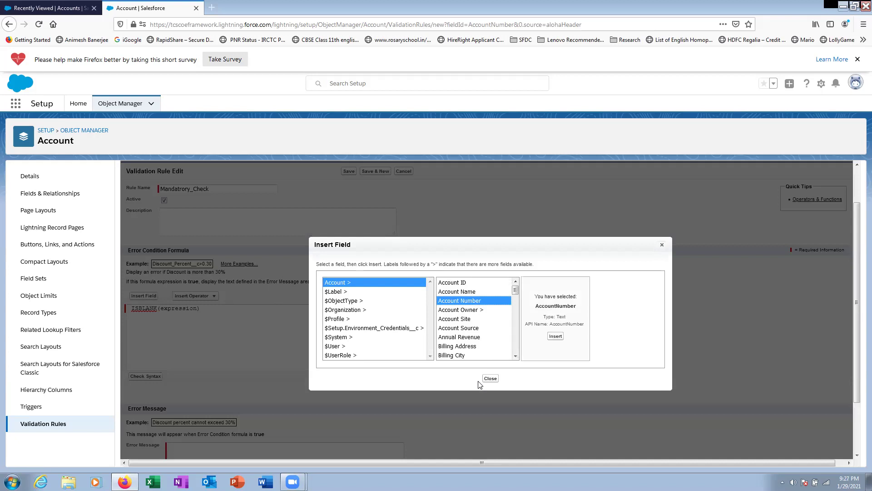
{"action": "left_click", "coordinate": [489, 378]}
{"action": "left_click", "coordinate": [273, 356]}
{"action": "triple_click", "coordinate": [181, 309]}
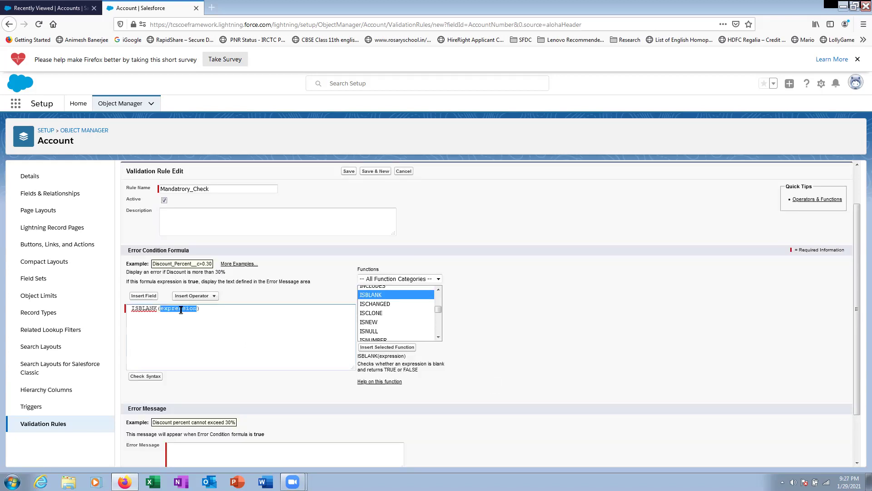
{"action": "left_click", "coordinate": [144, 296]}
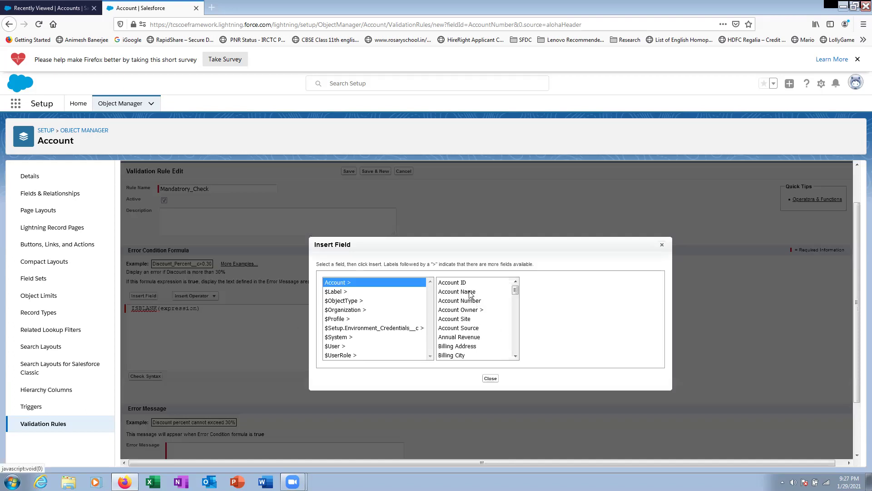
{"action": "left_click", "coordinate": [468, 302]}
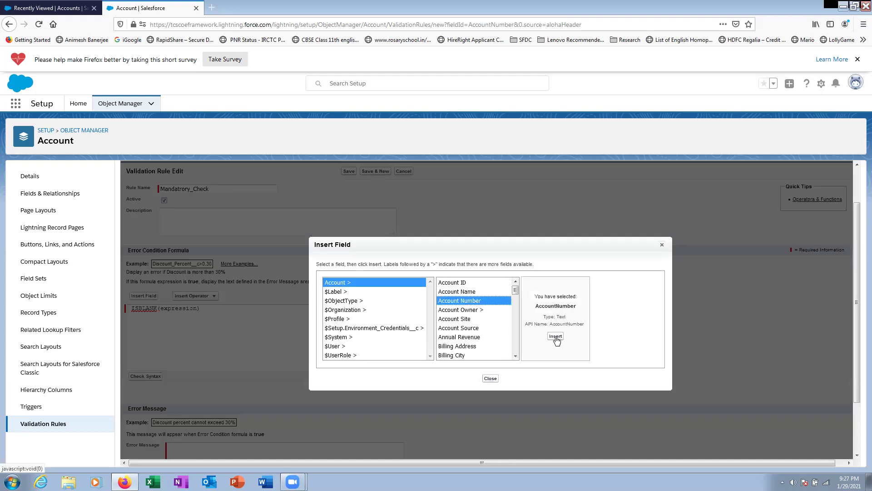
{"action": "left_click", "coordinate": [555, 337]}
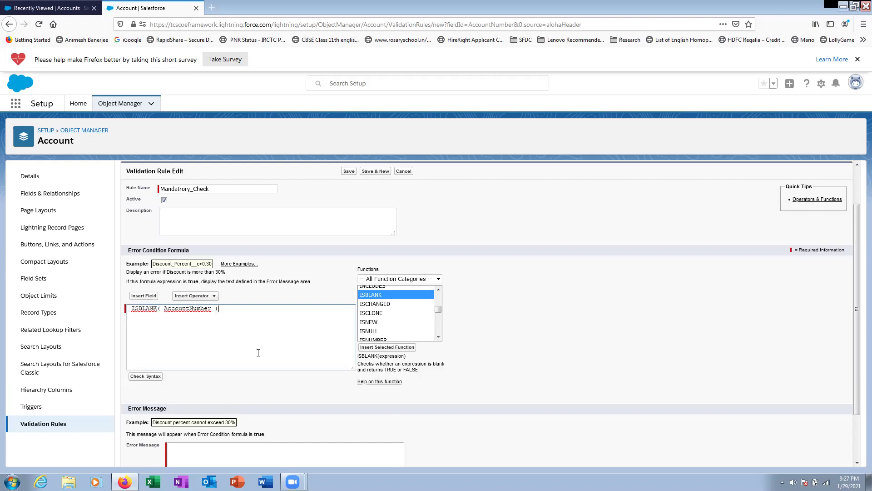
{"action": "scroll", "coordinate": [257, 353], "scroll_direction": "down", "scroll_amount": 2}
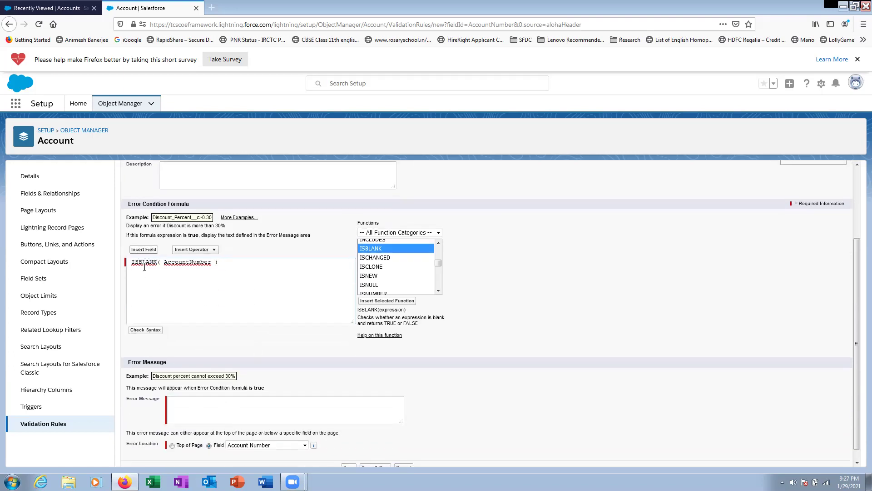
{"action": "left_click", "coordinate": [213, 404]}
{"action": "scroll", "coordinate": [212, 405], "scroll_direction": "down", "scroll_amount": 1}
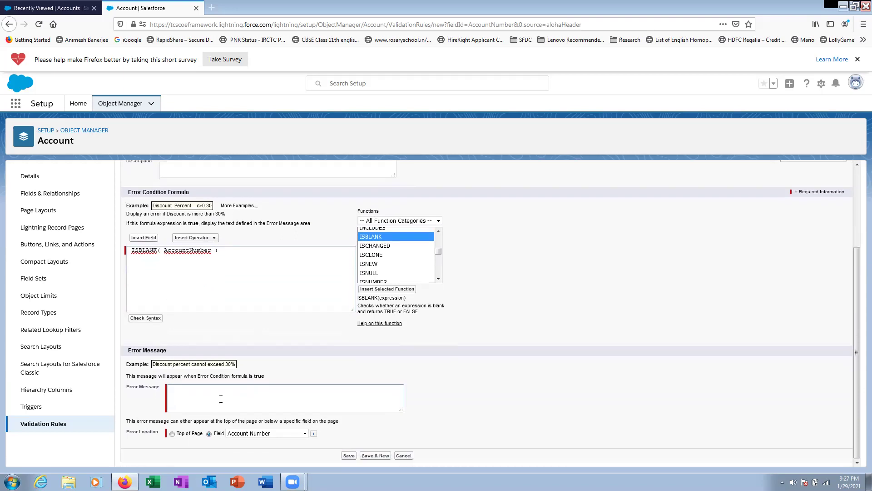
{"action": "scroll", "coordinate": [254, 318], "scroll_direction": "up", "scroll_amount": 4}
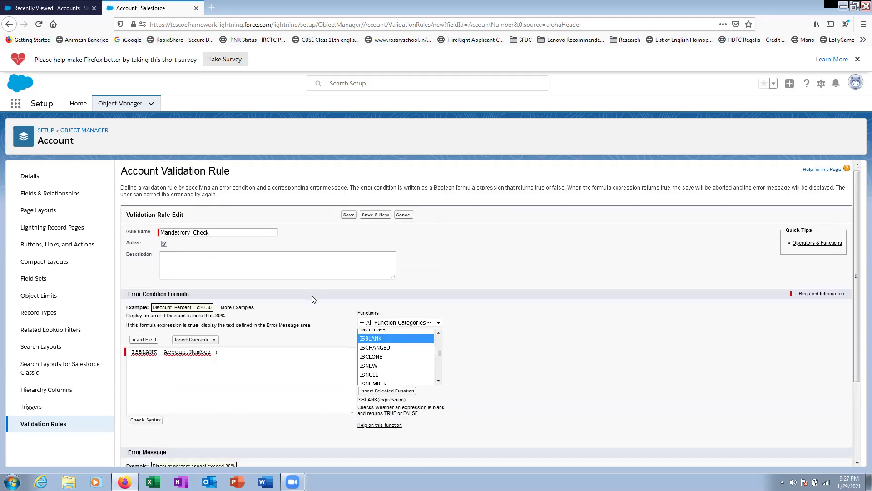
- Set the error message 'Fill this field' at Account Number and save the Mandatrory_Check rule
{"action": "scroll", "coordinate": [300, 327], "scroll_direction": "down", "scroll_amount": 5}
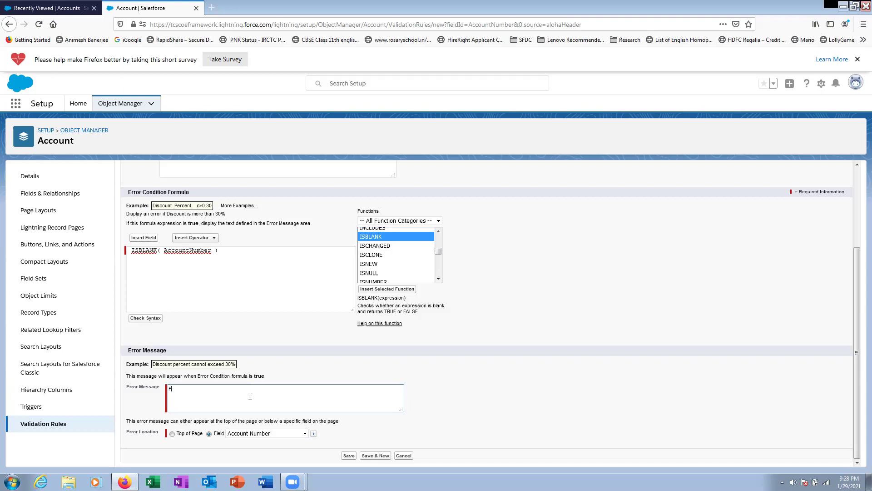
{"action": "type", "text": "this"}
{"action": "type", "text": " filed"}
{"action": "key", "text": "BackSpace"}
{"action": "key", "text": "BackSpace"}
{"action": "key", "text": "BackSpace"}
{"action": "key", "text": "BackSpace"}
{"action": "left_click", "coordinate": [262, 435]}
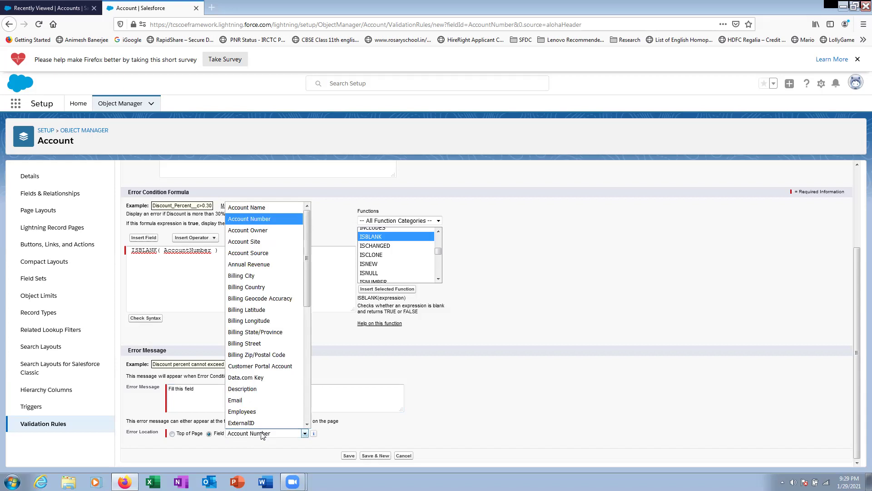
{"action": "scroll", "coordinate": [307, 294], "scroll_direction": "down", "scroll_amount": 3}
{"action": "scroll", "coordinate": [273, 386], "scroll_direction": "down", "scroll_amount": 2}
{"action": "scroll", "coordinate": [263, 296], "scroll_direction": "up", "scroll_amount": 7}
{"action": "left_click", "coordinate": [546, 377]}
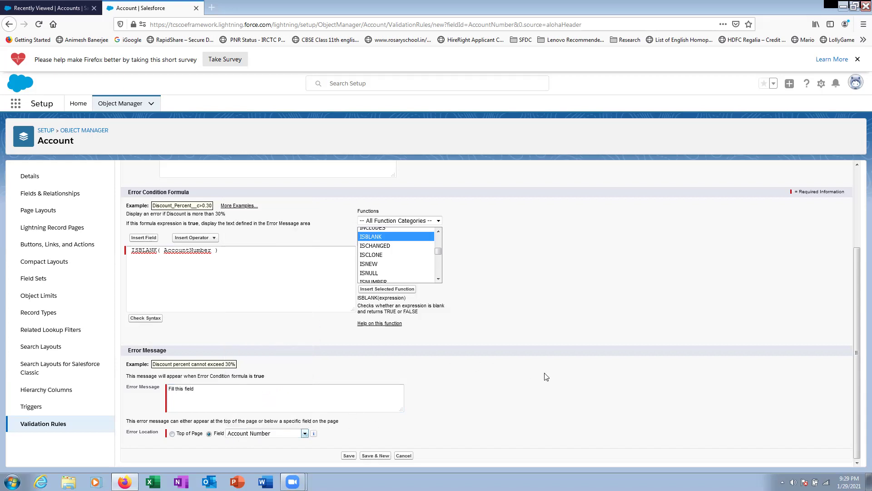
{"action": "left_click", "coordinate": [349, 456]}
{"action": "left_click", "coordinate": [349, 456]}
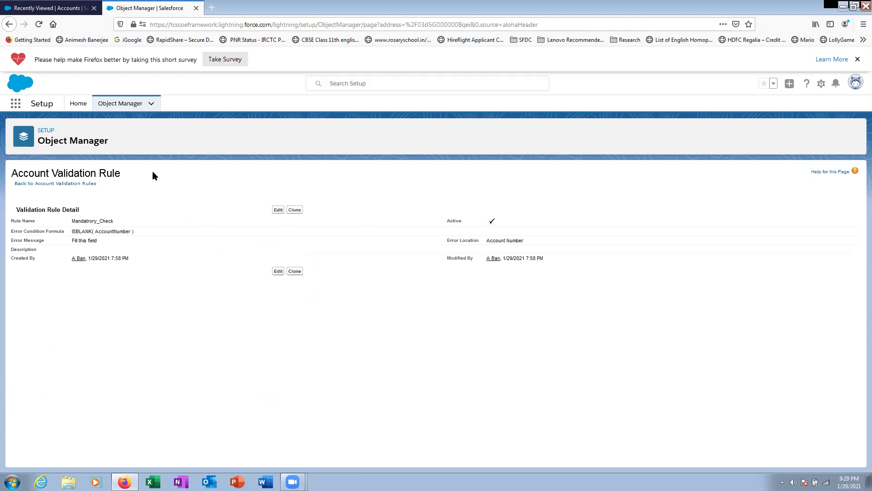
{"action": "left_click", "coordinate": [53, 8]}
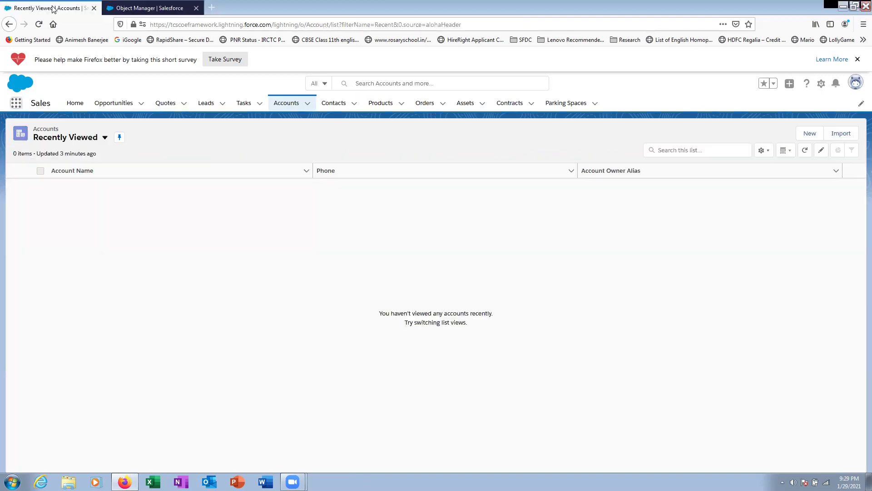
- Start a new account and try saving it blank to test the rule
{"action": "left_click", "coordinate": [307, 104]}
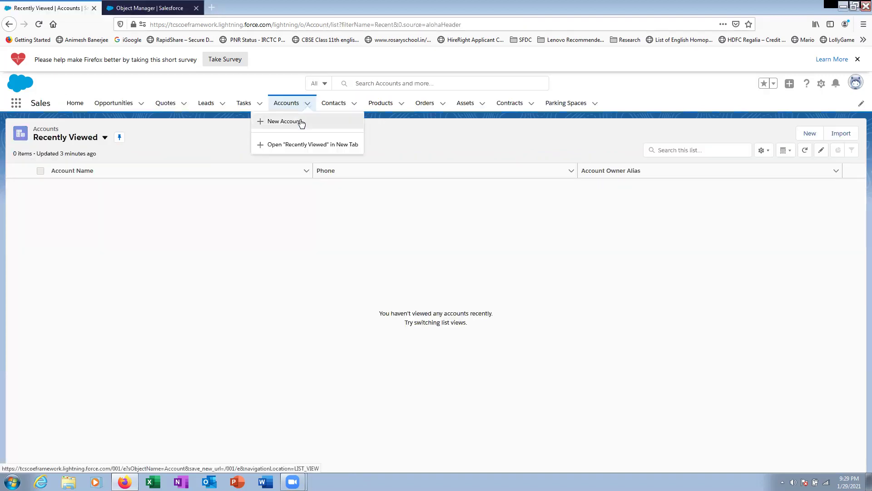
{"action": "left_click", "coordinate": [280, 121]}
{"action": "scroll", "coordinate": [418, 274], "scroll_direction": "down", "scroll_amount": 5}
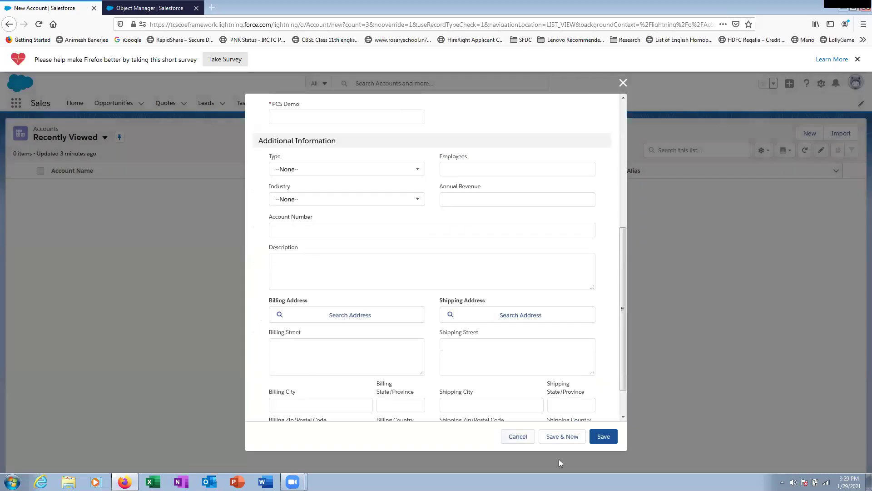
{"action": "left_click", "coordinate": [604, 437]}
{"action": "scroll", "coordinate": [535, 341], "scroll_direction": "down", "scroll_amount": 6}
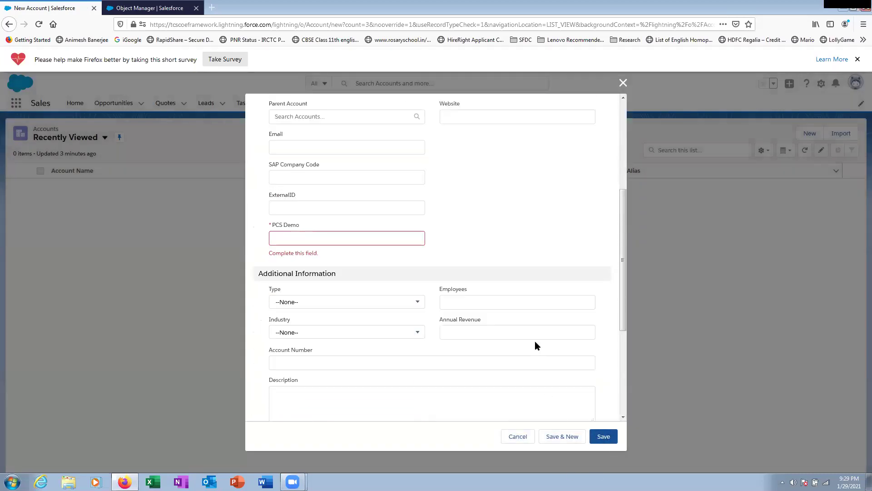
{"action": "scroll", "coordinate": [418, 341], "scroll_direction": "up", "scroll_amount": 3}
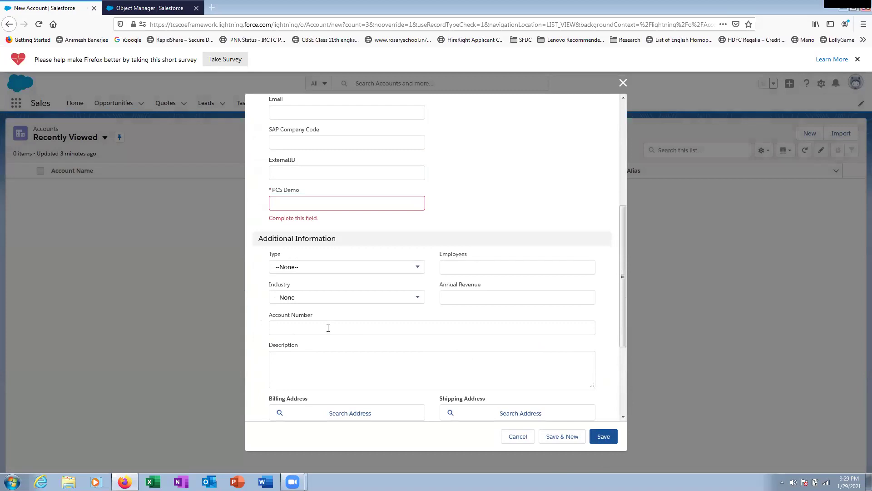
{"action": "scroll", "coordinate": [400, 316], "scroll_direction": "up", "scroll_amount": 3}
{"action": "scroll", "coordinate": [400, 314], "scroll_direction": "up", "scroll_amount": 3}
- Fill Account Name 'asdfgadg', PCS Demo 'adgasdg' and a phone number, then save the account
{"action": "left_click", "coordinate": [308, 258]}
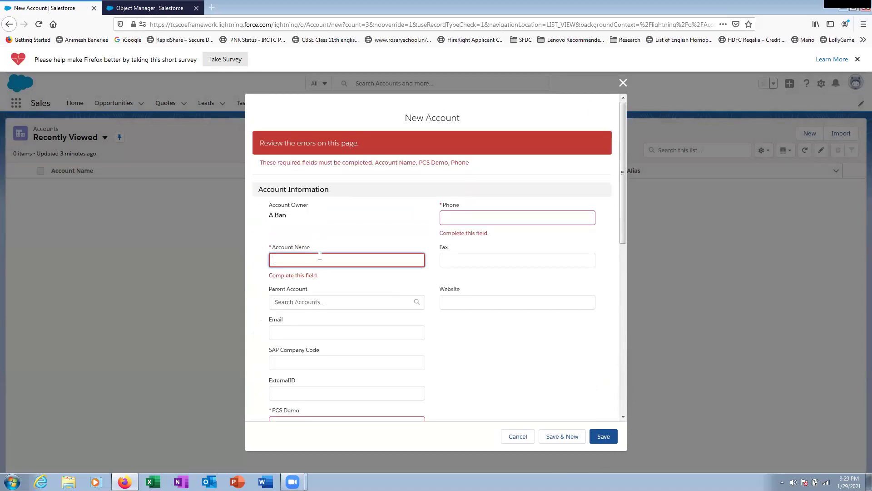
{"action": "type", "text": "asdfgadg"}
{"action": "scroll", "coordinate": [308, 414], "scroll_direction": "down", "scroll_amount": 3}
{"action": "left_click", "coordinate": [334, 285]}
{"action": "type", "text": "adgasdg"}
{"action": "scroll", "coordinate": [418, 233], "scroll_direction": "up", "scroll_amount": 3}
{"action": "left_click", "coordinate": [456, 217]}
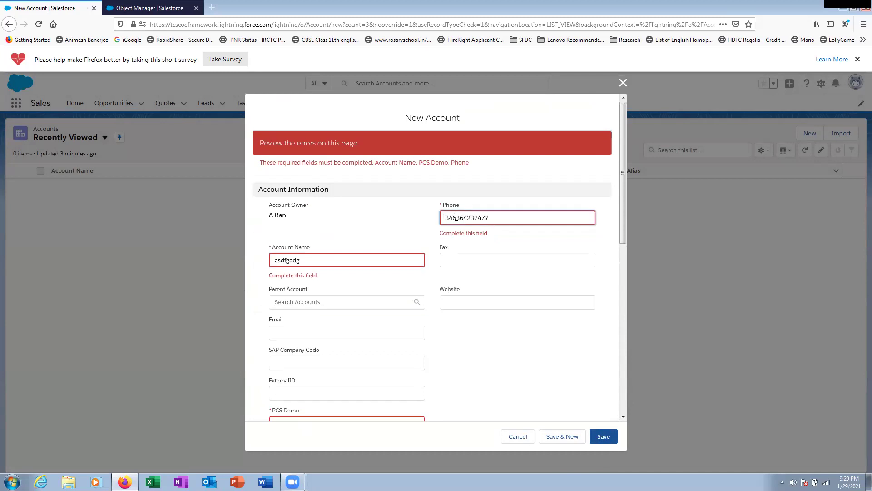
{"action": "scroll", "coordinate": [523, 340], "scroll_direction": "down", "scroll_amount": 8}
{"action": "left_click", "coordinate": [607, 438]}
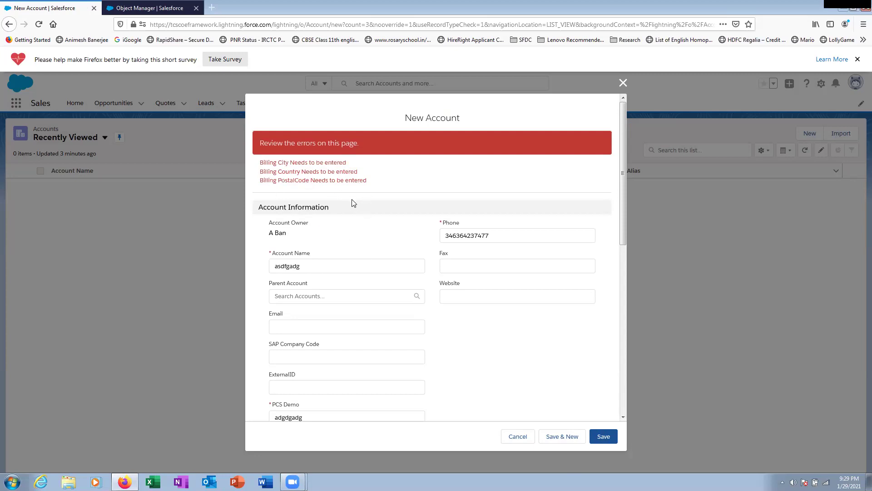
- Check the 'Fill this field' error at Account Number, then cancel the unsaved account
{"action": "scroll", "coordinate": [352, 204], "scroll_direction": "down", "scroll_amount": 4}
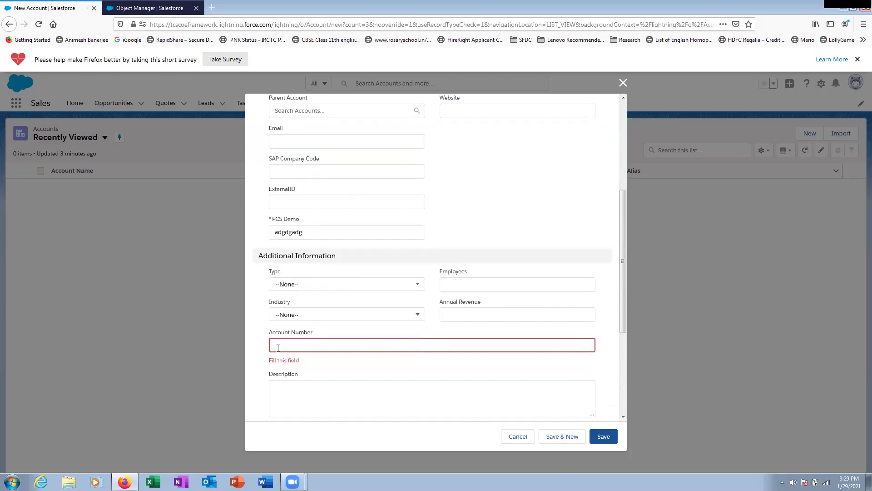
{"action": "scroll", "coordinate": [345, 373], "scroll_direction": "up", "scroll_amount": 5}
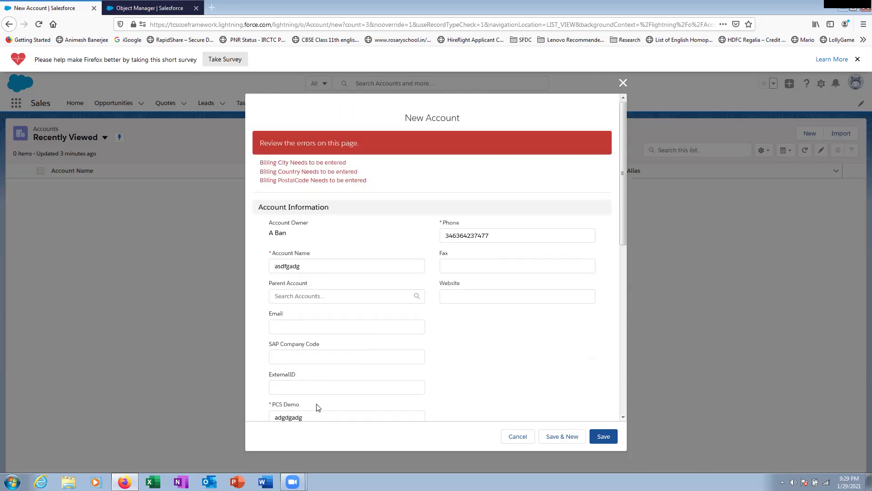
{"action": "scroll", "coordinate": [304, 414], "scroll_direction": "down", "scroll_amount": 4}
{"action": "scroll", "coordinate": [417, 272], "scroll_direction": "up", "scroll_amount": 5}
{"action": "scroll", "coordinate": [431, 364], "scroll_direction": "down", "scroll_amount": 5}
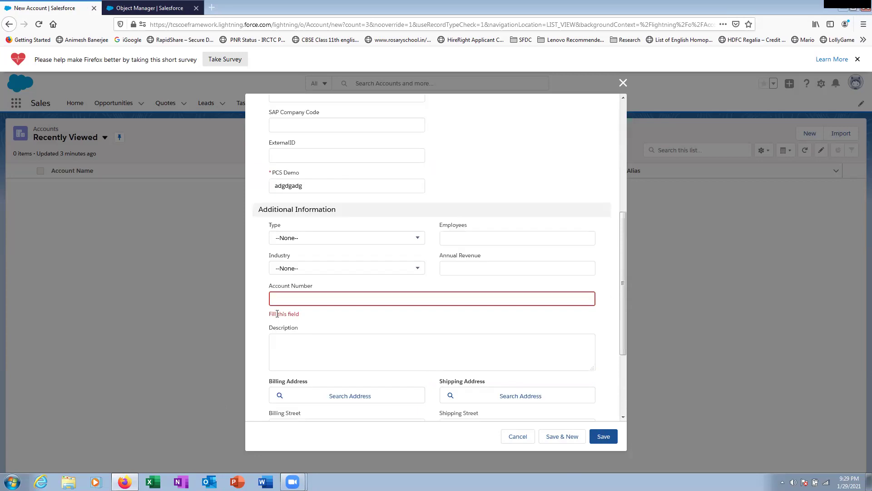
{"action": "scroll", "coordinate": [350, 249], "scroll_direction": "up", "scroll_amount": 5}
{"action": "scroll", "coordinate": [331, 214], "scroll_direction": "down", "scroll_amount": 3}
{"action": "scroll", "coordinate": [370, 203], "scroll_direction": "up", "scroll_amount": 3}
{"action": "scroll", "coordinate": [405, 325], "scroll_direction": "down", "scroll_amount": 8}
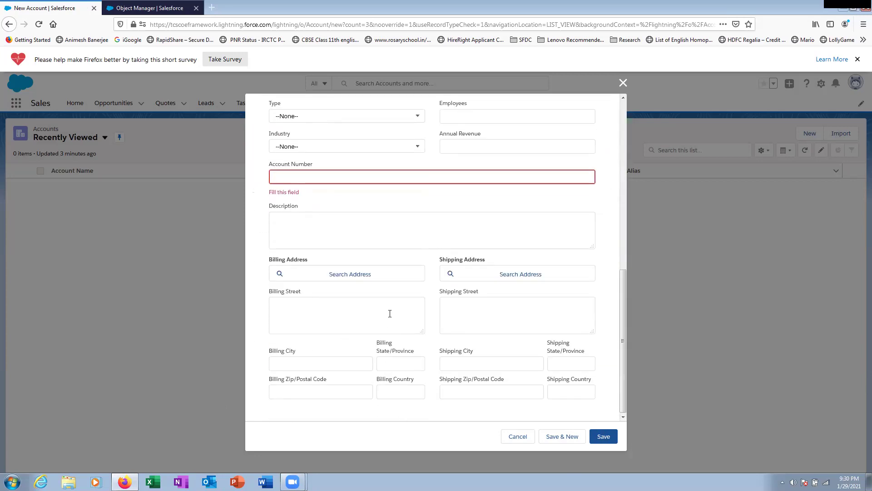
{"action": "scroll", "coordinate": [390, 313], "scroll_direction": "up", "scroll_amount": 8}
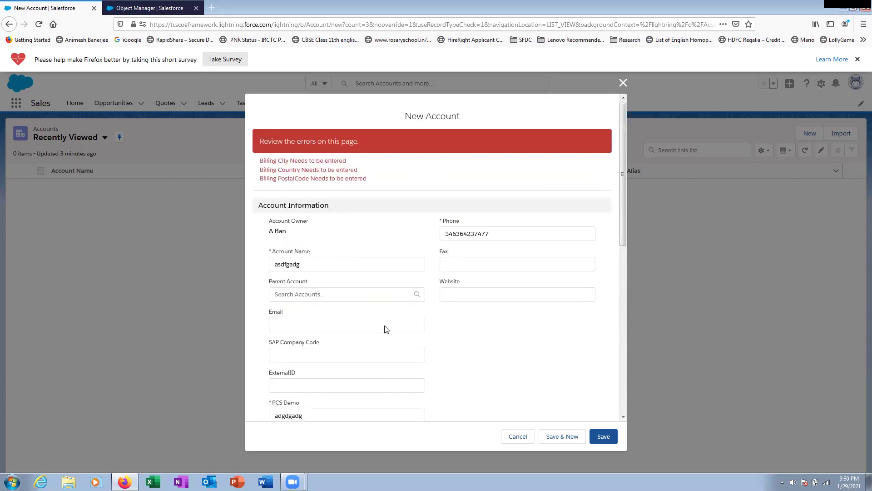
{"action": "scroll", "coordinate": [387, 329], "scroll_direction": "down", "scroll_amount": 5}
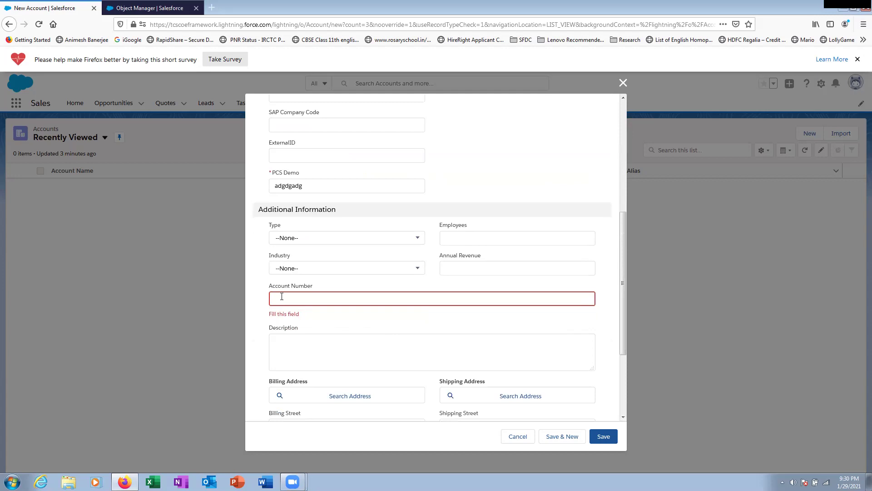
{"action": "left_click", "coordinate": [518, 437]}
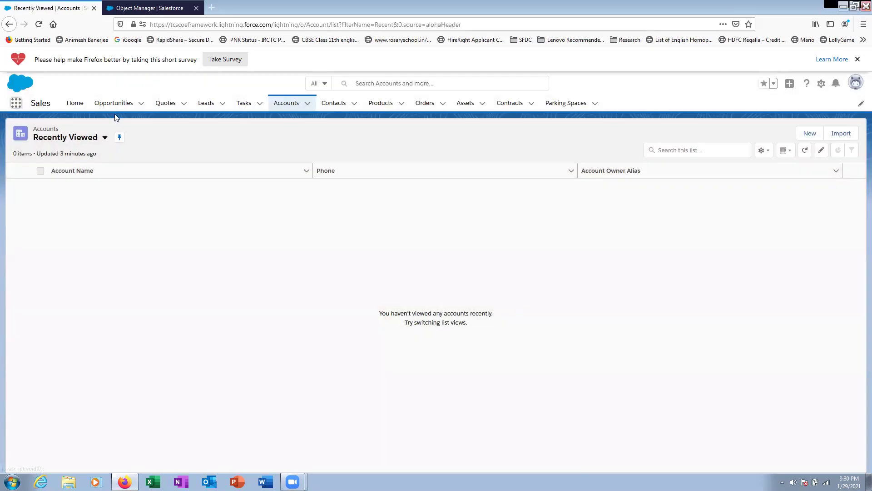
- Delete the Mandatrory_Check rule from Account's Validation Rules, leaving three rules
{"action": "left_click", "coordinate": [142, 10]}
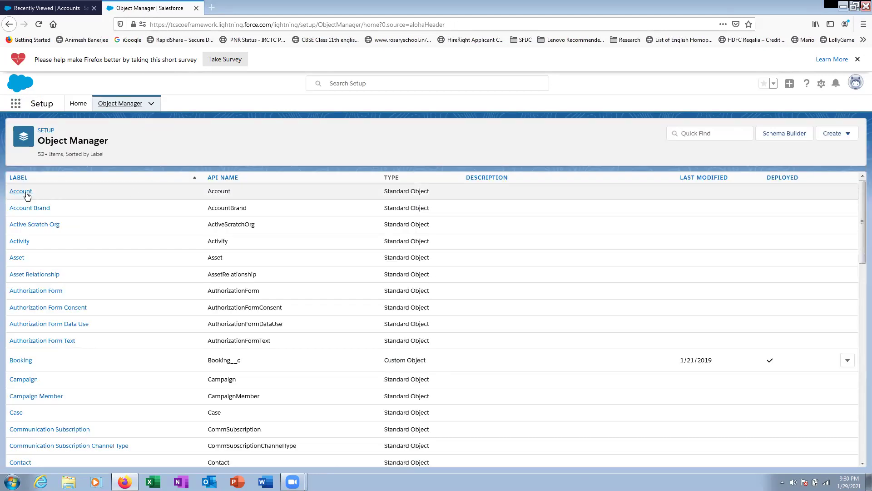
{"action": "left_click", "coordinate": [27, 196]}
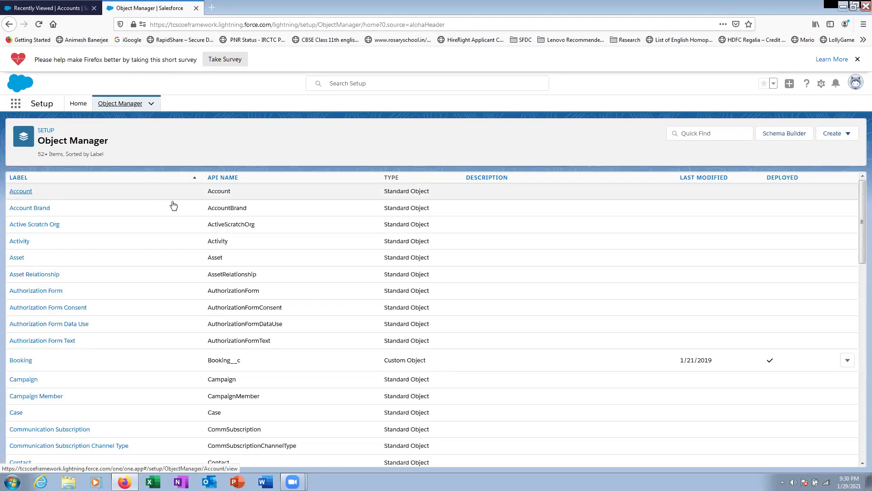
{"action": "left_click", "coordinate": [42, 431]}
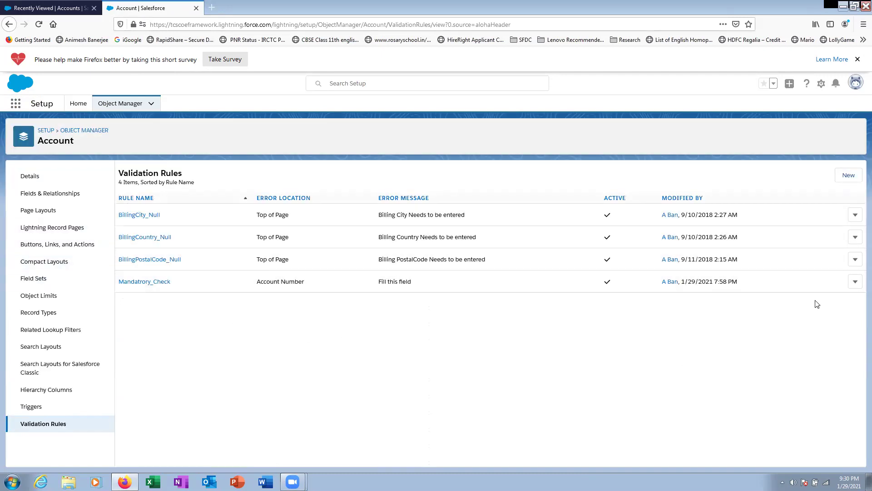
{"action": "left_click", "coordinate": [855, 282]}
{"action": "left_click", "coordinate": [834, 317]}
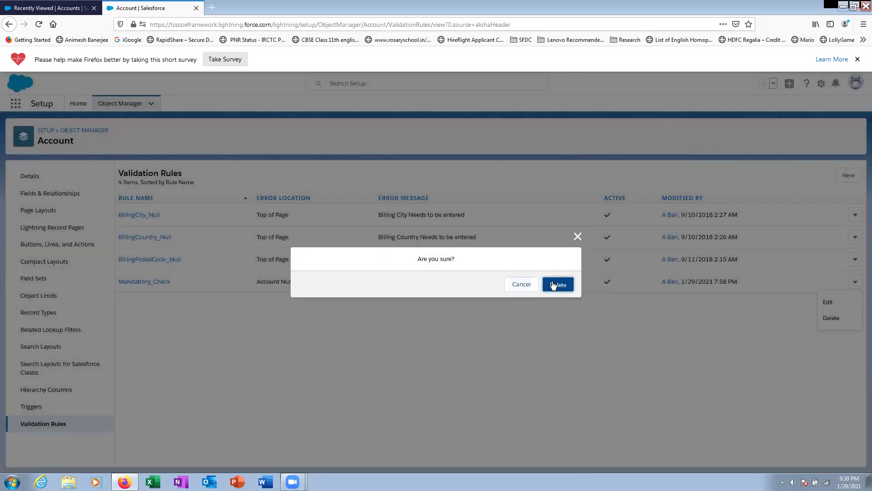
{"action": "left_click", "coordinate": [553, 285]}
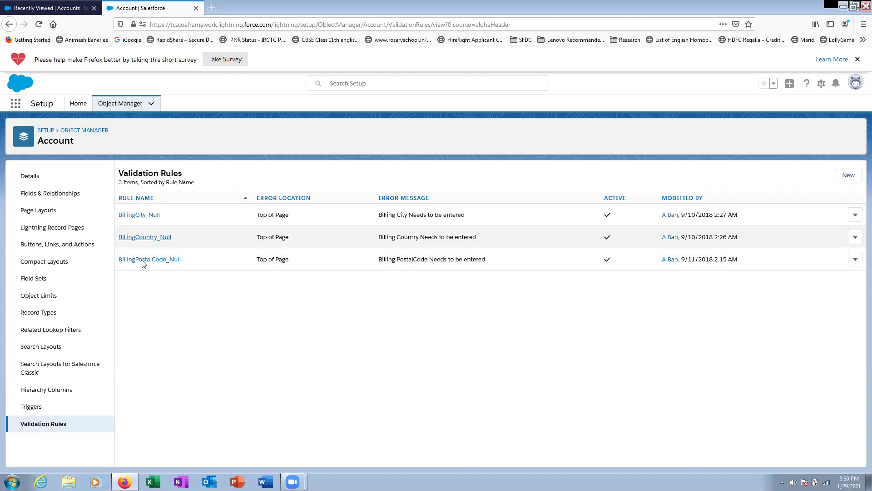
{"action": "left_click", "coordinate": [72, 12]}
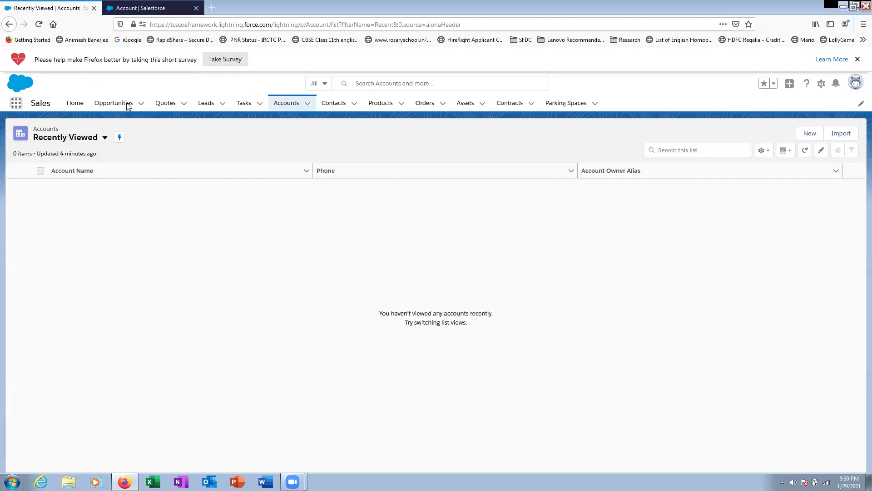
- Open Account Layout from the Account object's Page Layouts, reloading past the connection error until the editor appears
{"action": "left_click", "coordinate": [145, 9]}
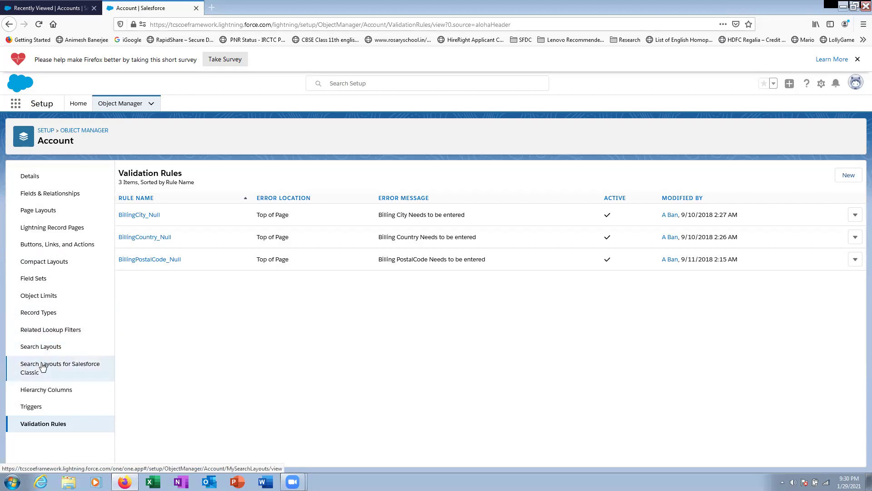
{"action": "left_click", "coordinate": [43, 213]}
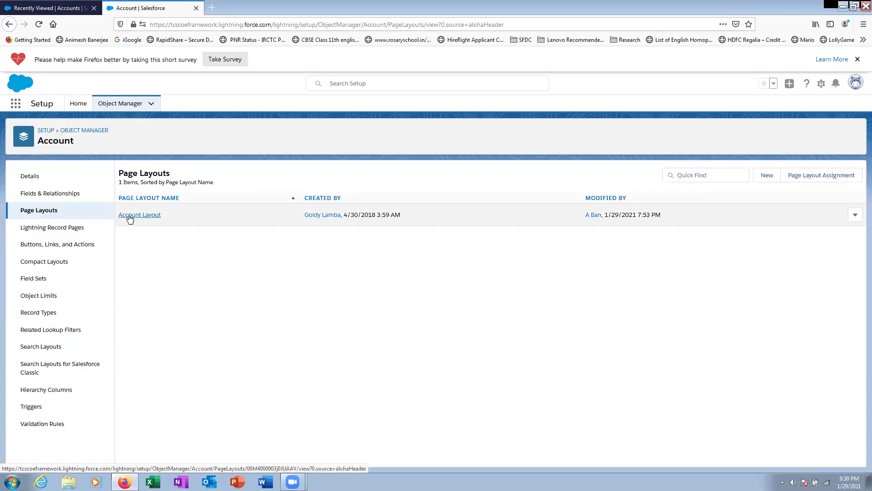
{"action": "left_click", "coordinate": [129, 217]}
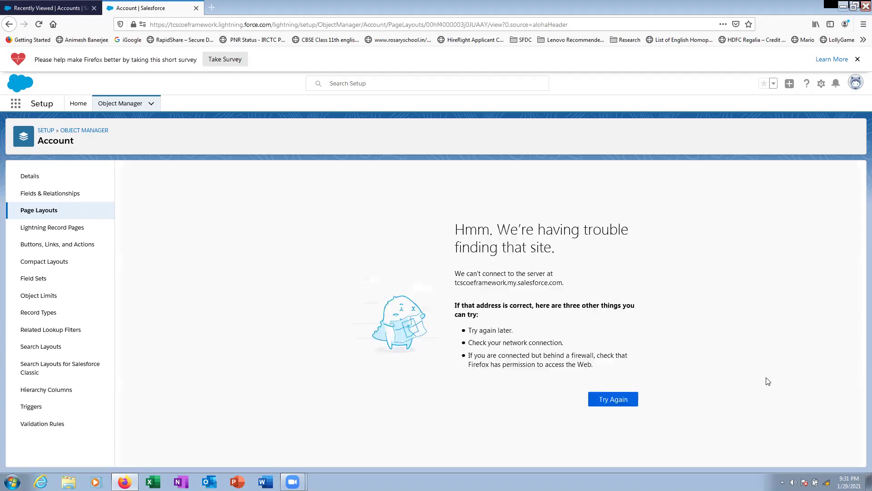
{"action": "left_click", "coordinate": [612, 400]}
{"action": "left_click", "coordinate": [561, 364]}
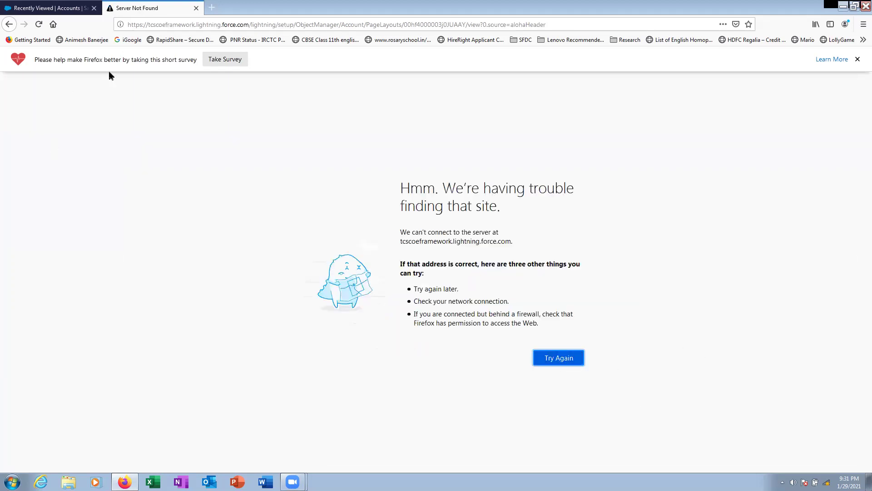
{"action": "left_click", "coordinate": [38, 9]}
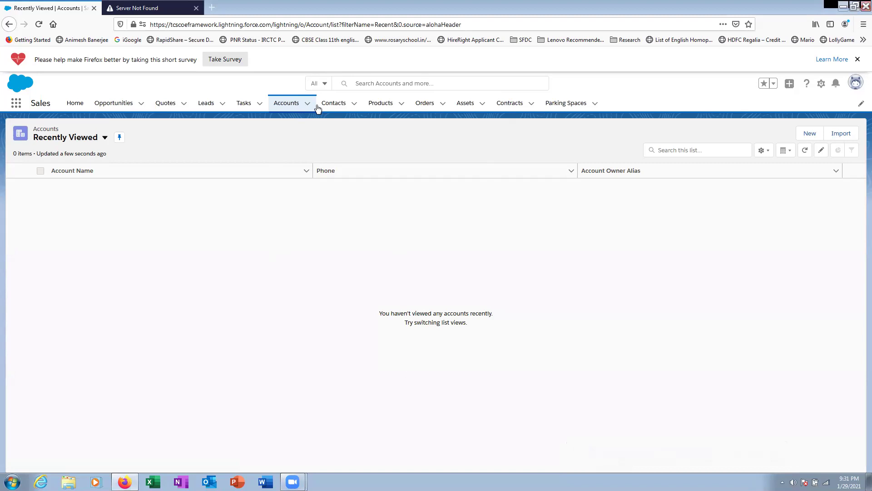
{"action": "left_click", "coordinate": [141, 8]}
{"action": "left_click", "coordinate": [39, 25]}
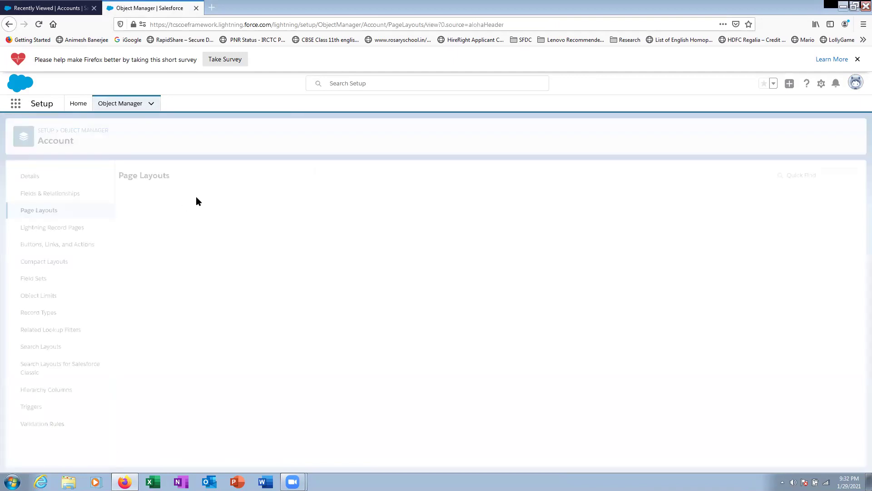
{"action": "left_click", "coordinate": [133, 217]}
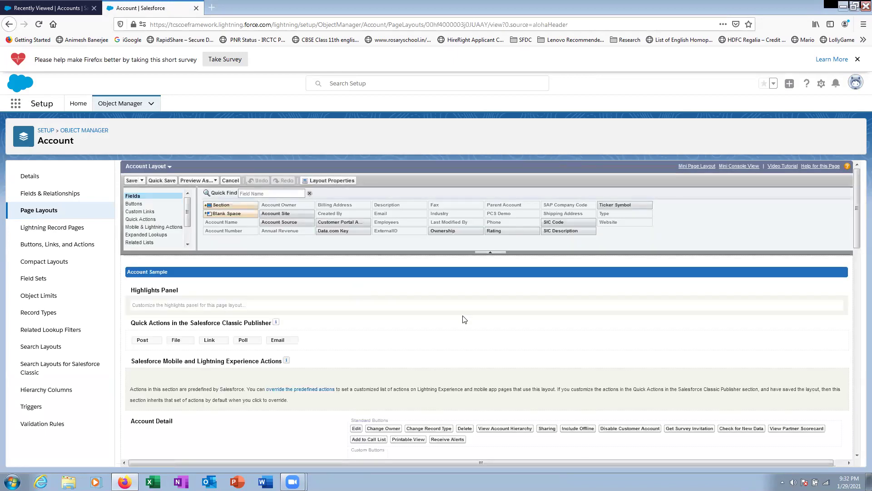
- Open a blank New Account form from the Accounts tab's navigation menu
{"action": "scroll", "coordinate": [464, 320], "scroll_direction": "down", "scroll_amount": 3}
{"action": "scroll", "coordinate": [463, 324], "scroll_direction": "down", "scroll_amount": 2}
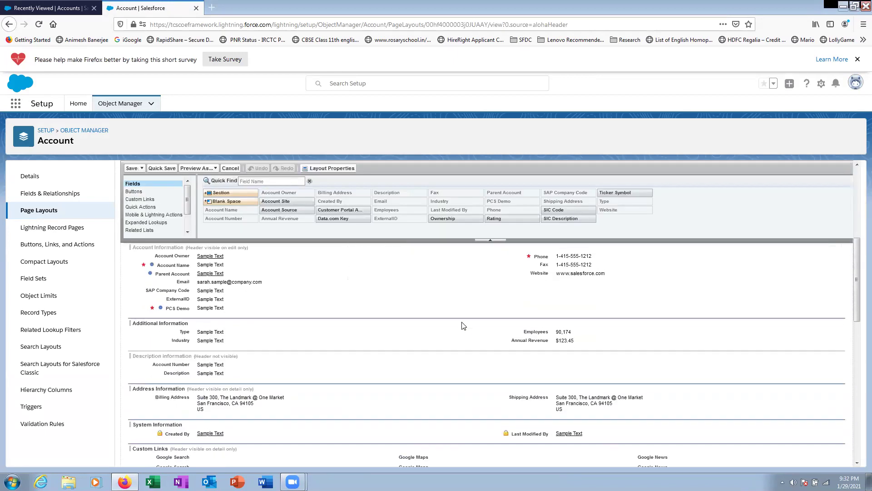
{"action": "left_click", "coordinate": [61, 9]}
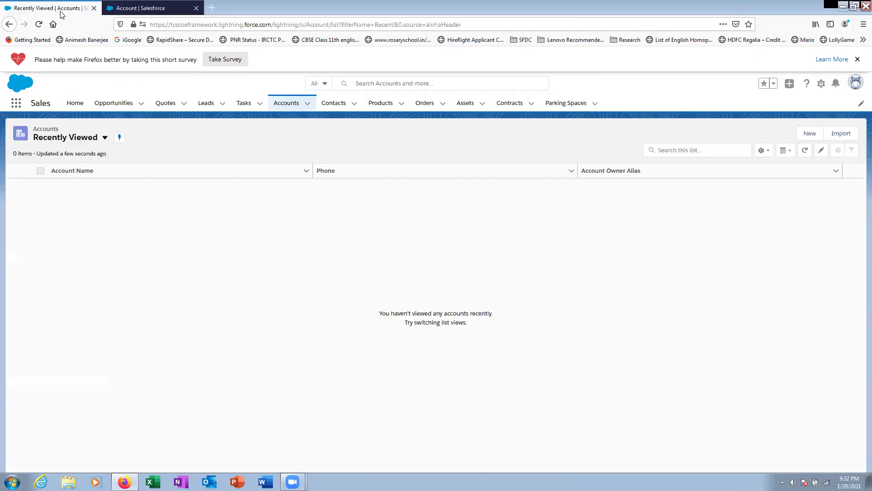
{"action": "left_click", "coordinate": [308, 104]}
{"action": "left_click", "coordinate": [306, 120]}
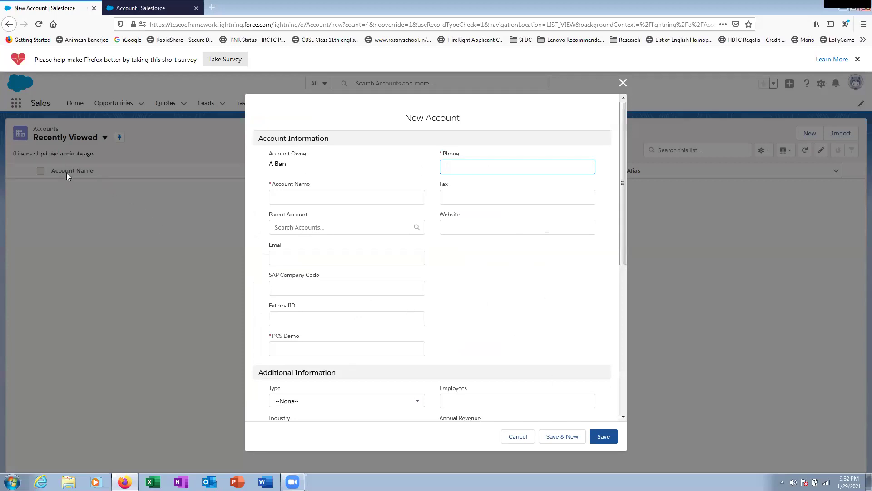
- Go back to the Account Layout editor's Account Information section, where PCS Demo shows as required
{"action": "left_click", "coordinate": [141, 8]}
{"action": "scroll", "coordinate": [421, 317], "scroll_direction": "down", "scroll_amount": 1}
{"action": "scroll", "coordinate": [420, 314], "scroll_direction": "down", "scroll_amount": 1}
{"action": "scroll", "coordinate": [418, 314], "scroll_direction": "up", "scroll_amount": 4}
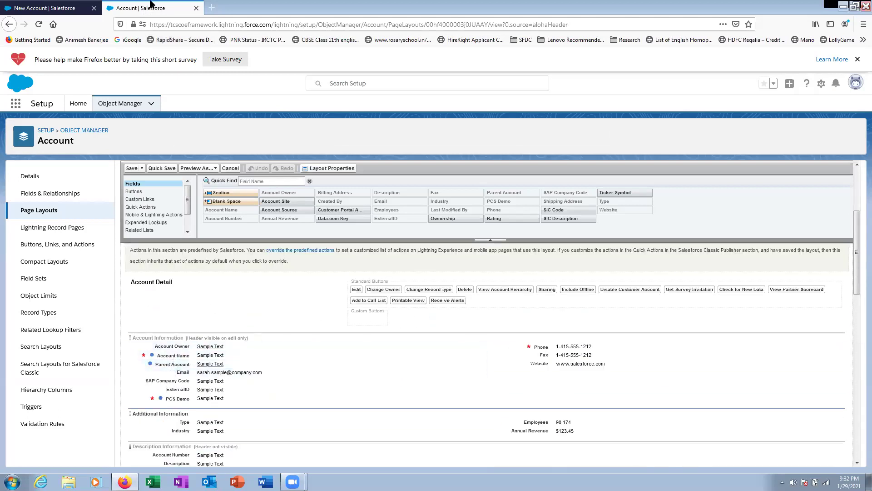
{"action": "left_click", "coordinate": [62, 11]}
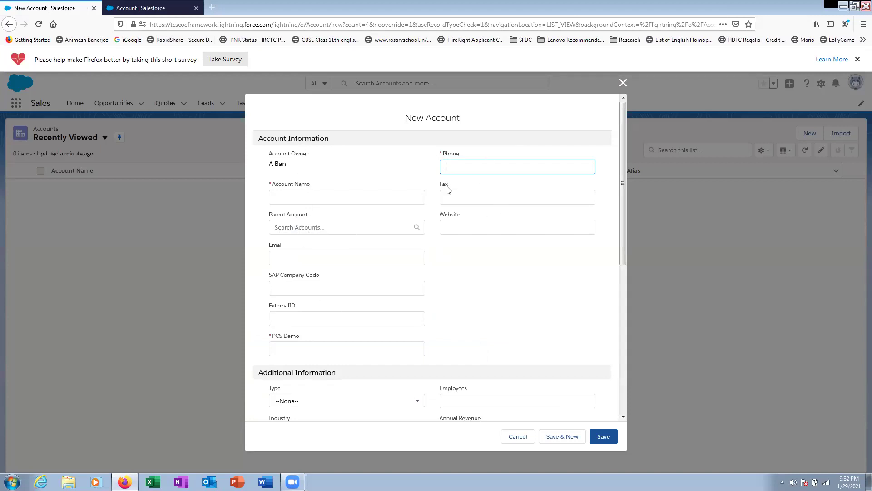
{"action": "left_click", "coordinate": [150, 9]}
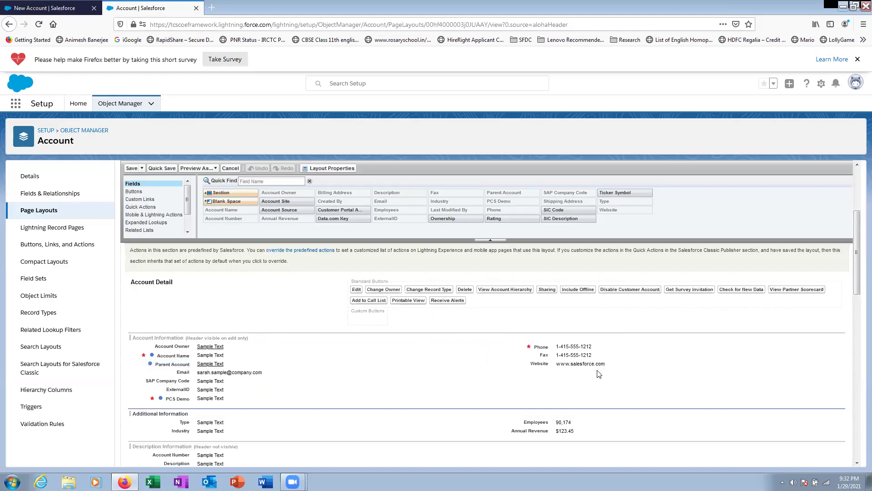
{"action": "scroll", "coordinate": [537, 361], "scroll_direction": "down", "scroll_amount": 3}
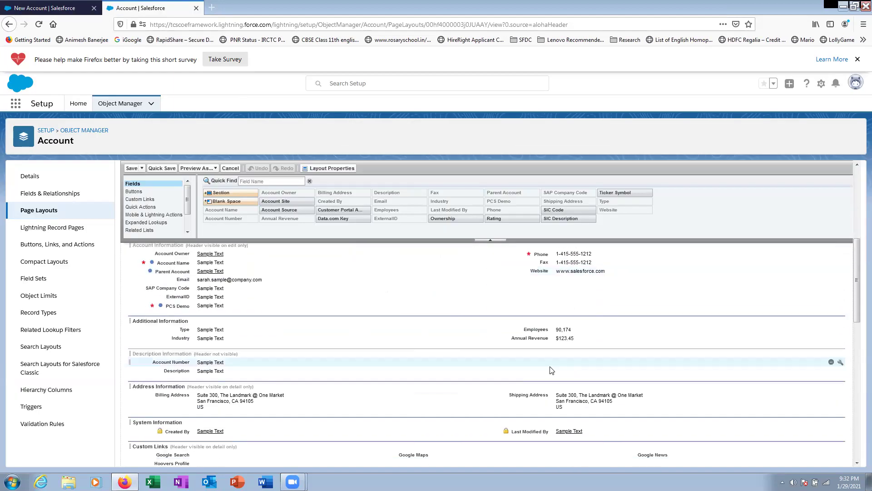
- Move ExternalID into the right column of Account Information, with PCS Demo below it
{"action": "scroll", "coordinate": [530, 370], "scroll_direction": "up", "scroll_amount": 1}
{"action": "left_click_drag", "start_coordinate": [182, 346], "coordinate": [558, 324]}
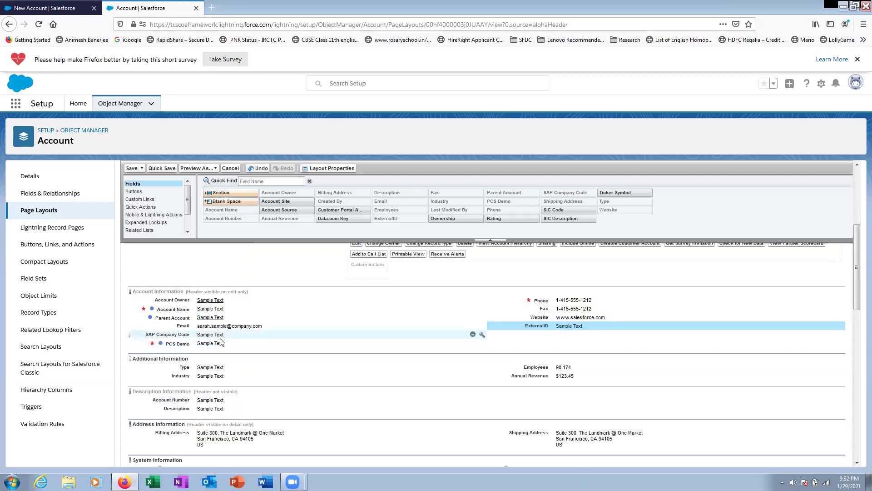
{"action": "left_click_drag", "start_coordinate": [215, 344], "coordinate": [589, 363]}
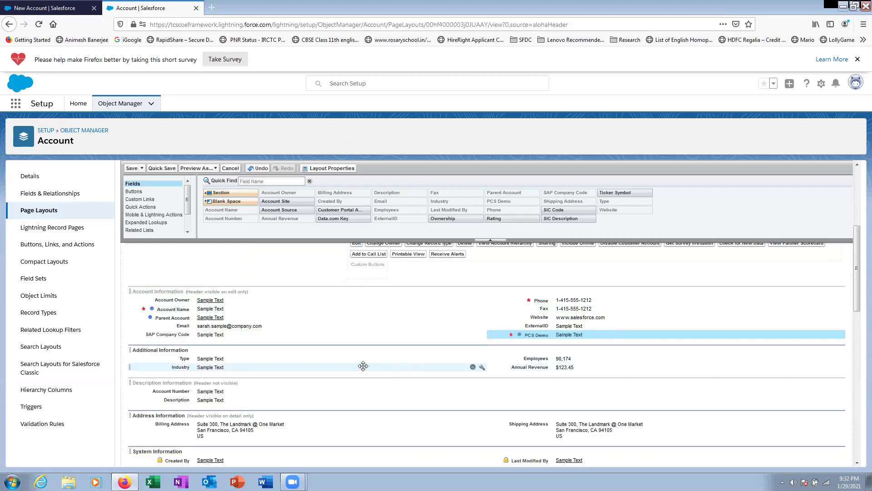
{"action": "scroll", "coordinate": [355, 366], "scroll_direction": "down", "scroll_amount": 3}
{"action": "scroll", "coordinate": [355, 366], "scroll_direction": "up", "scroll_amount": 2}
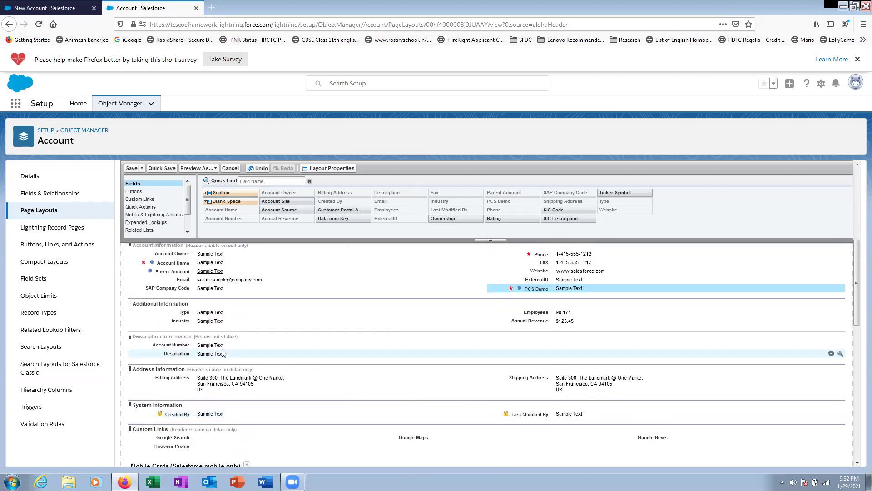
- Place Description above Account Number, PCS Demo below Phone, and Account Name at the top
{"action": "left_click_drag", "start_coordinate": [223, 353], "coordinate": [546, 365]}
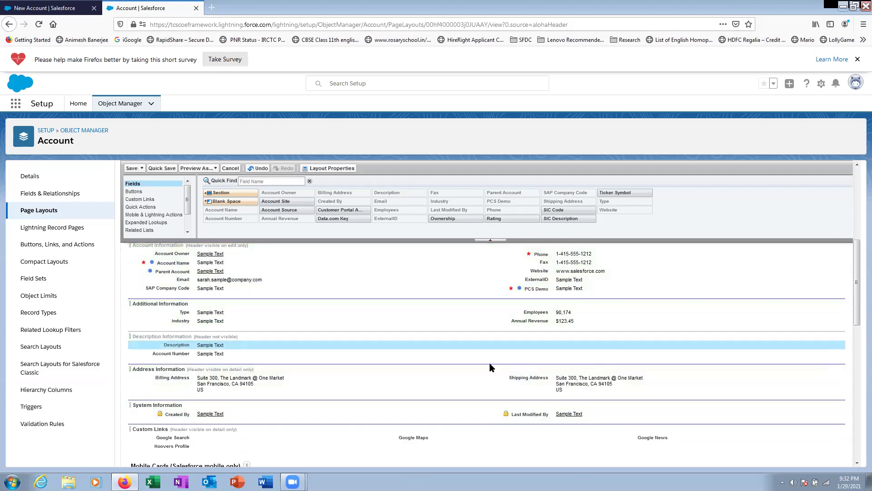
{"action": "scroll", "coordinate": [384, 321], "scroll_direction": "down", "scroll_amount": 3}
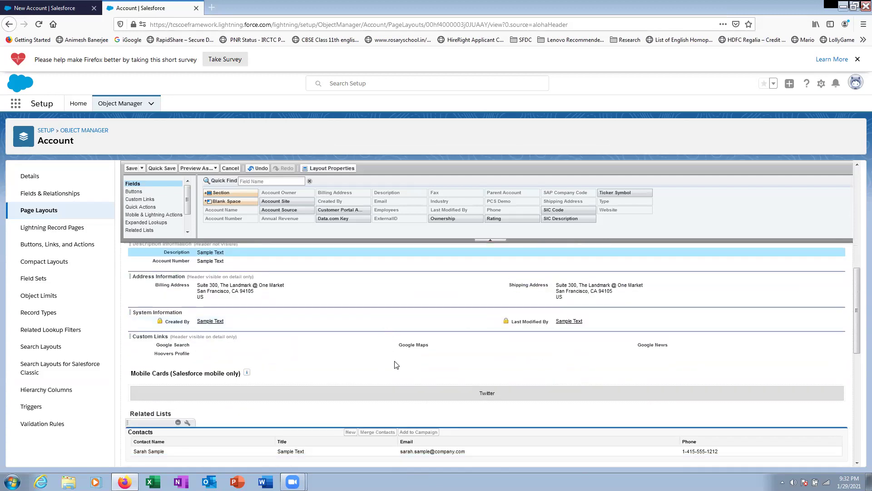
{"action": "scroll", "coordinate": [439, 347], "scroll_direction": "up", "scroll_amount": 5}
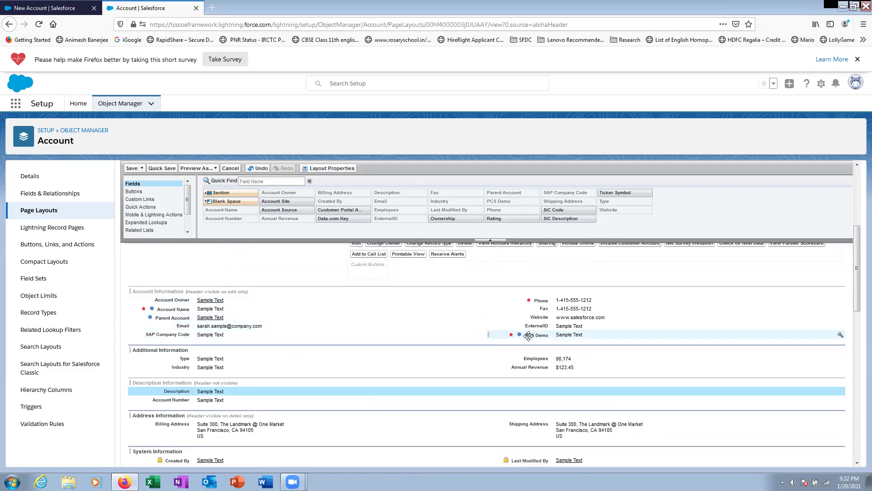
{"action": "left_click_drag", "start_coordinate": [531, 336], "coordinate": [529, 312]}
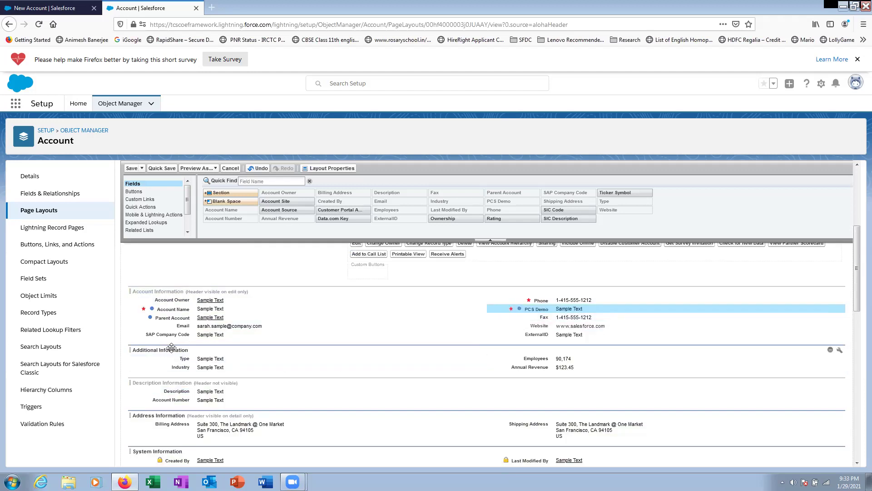
{"action": "left_click_drag", "start_coordinate": [182, 309], "coordinate": [184, 297]}
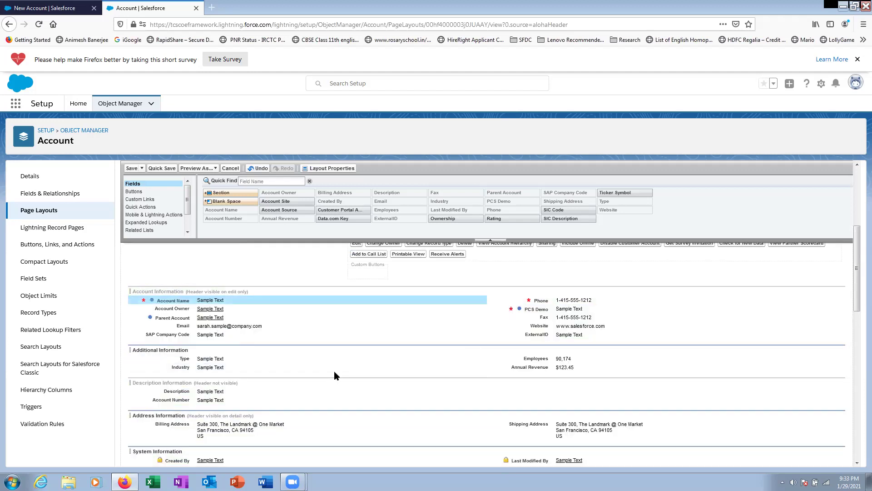
{"action": "scroll", "coordinate": [334, 372], "scroll_direction": "down", "scroll_amount": 2}
{"action": "scroll", "coordinate": [461, 341], "scroll_direction": "up", "scroll_amount": 3}
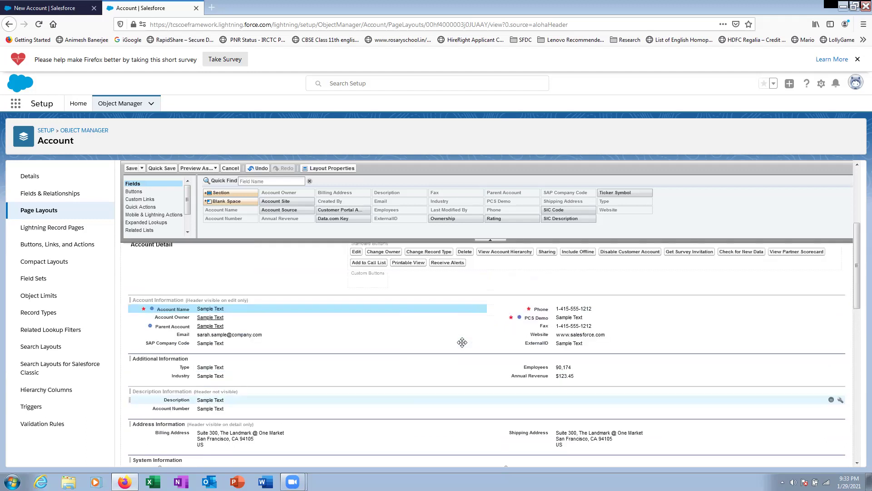
{"action": "scroll", "coordinate": [461, 342], "scroll_direction": "down", "scroll_amount": 1}
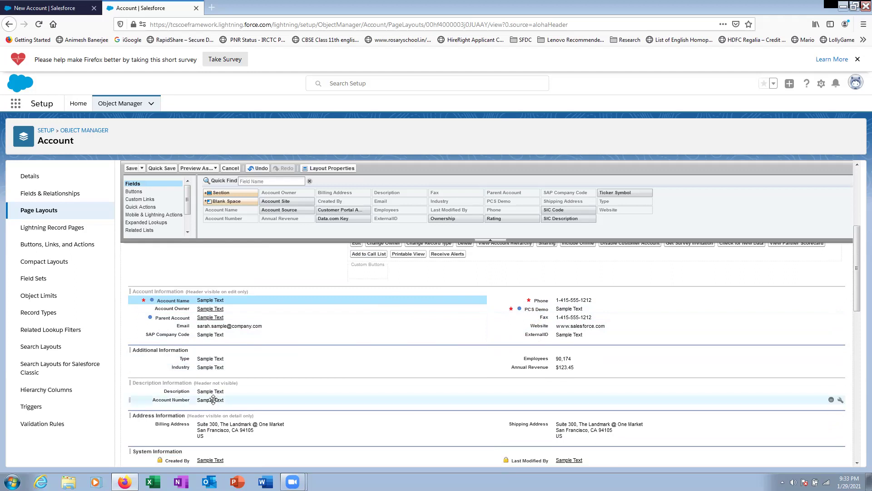
- Mark Account Number as Required in its field properties and save the Account Layout
{"action": "left_click", "coordinate": [257, 398]}
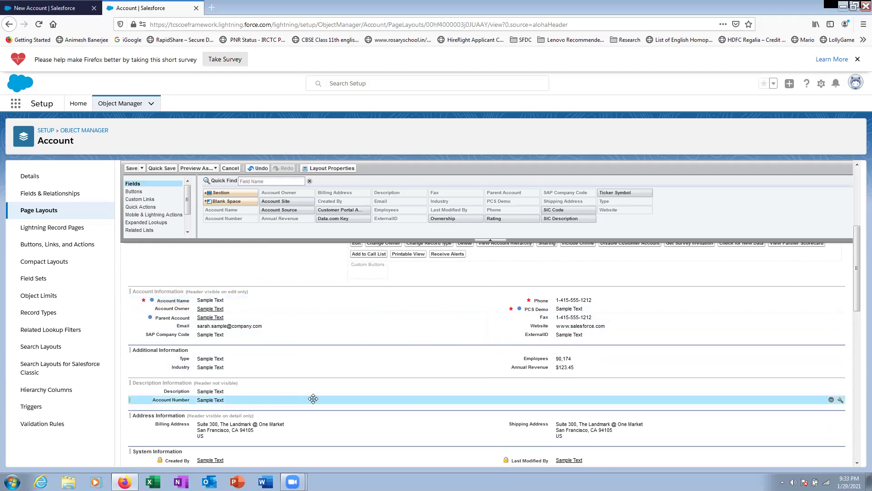
{"action": "left_click", "coordinate": [841, 402]}
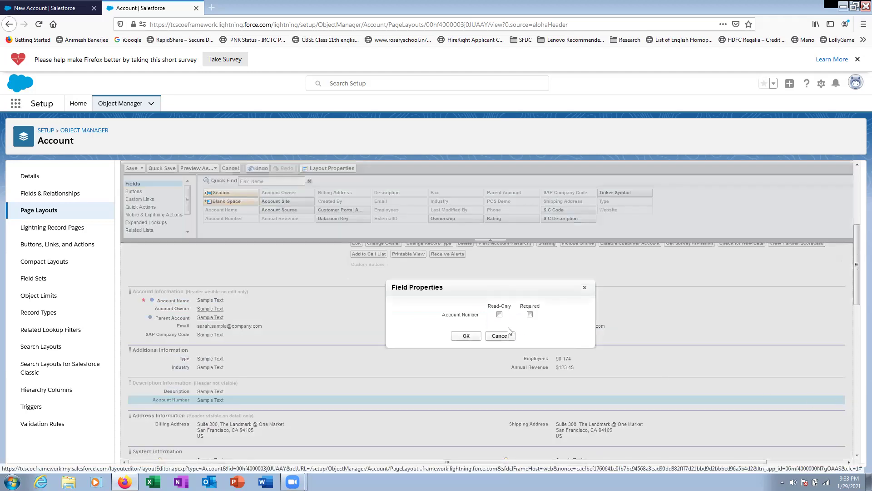
{"action": "left_click", "coordinate": [530, 314]}
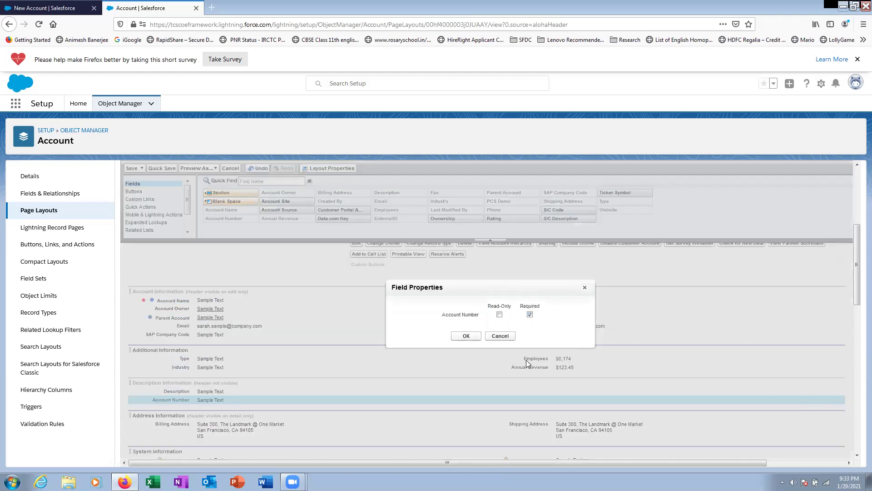
{"action": "left_click", "coordinate": [466, 336]}
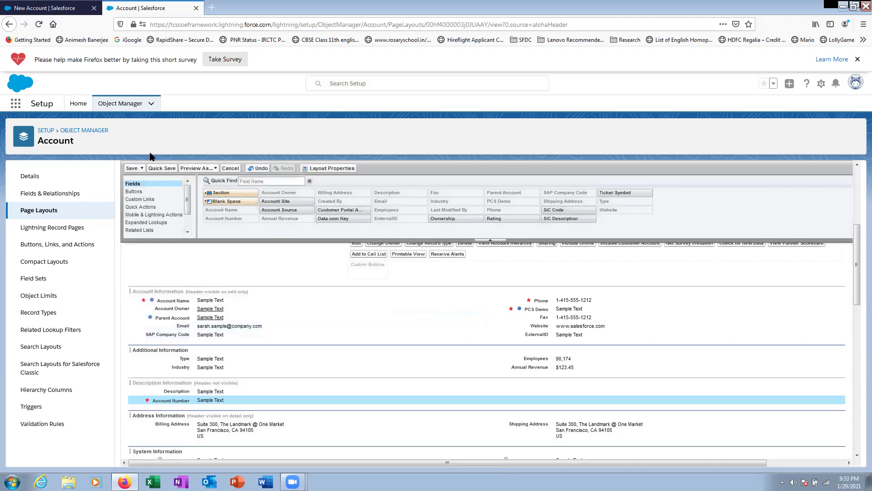
{"action": "left_click", "coordinate": [132, 169]}
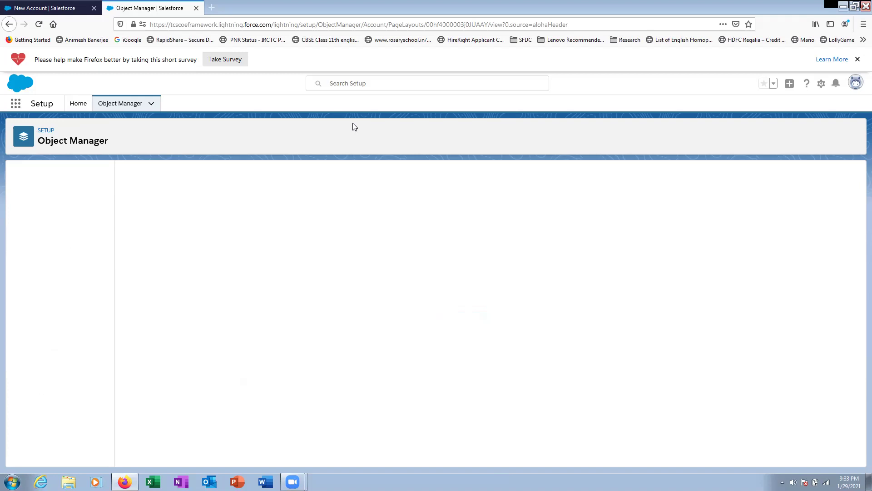
{"action": "left_click", "coordinate": [40, 9]}
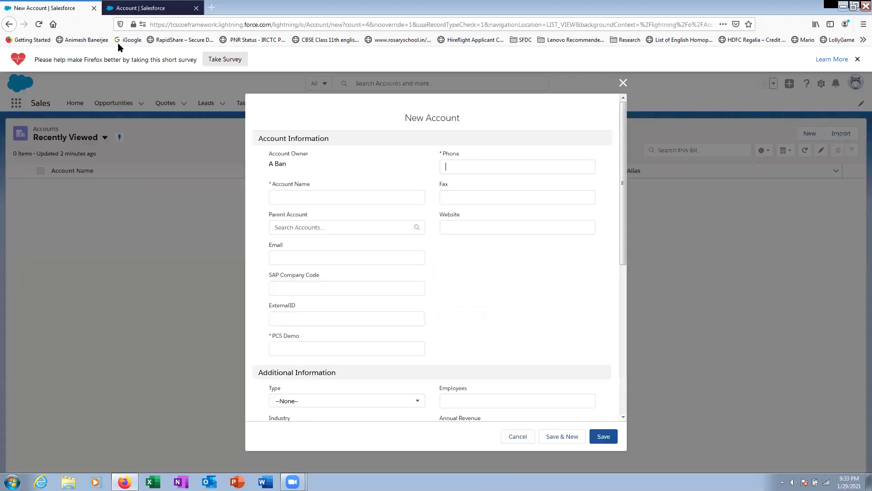
- Close the form, start a fresh one via Accounts > New Account, scroll through it, then close it
{"action": "left_click", "coordinate": [621, 82]}
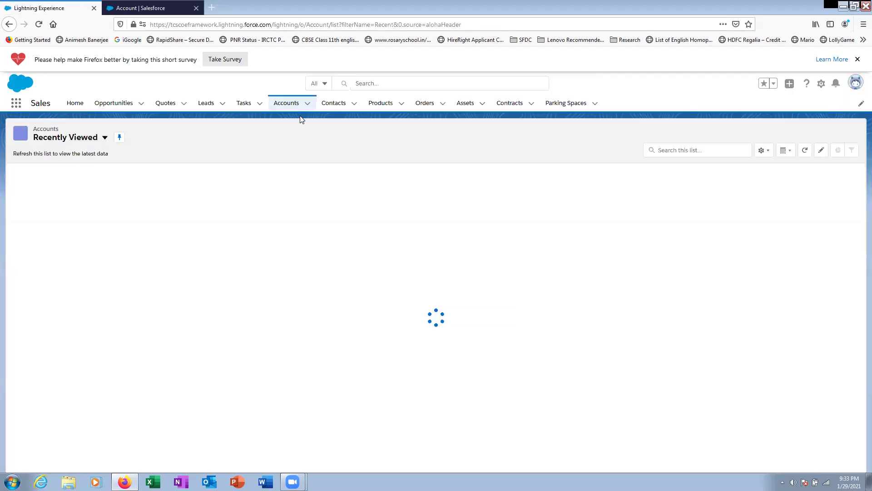
{"action": "left_click", "coordinate": [307, 105]}
{"action": "left_click", "coordinate": [302, 123]}
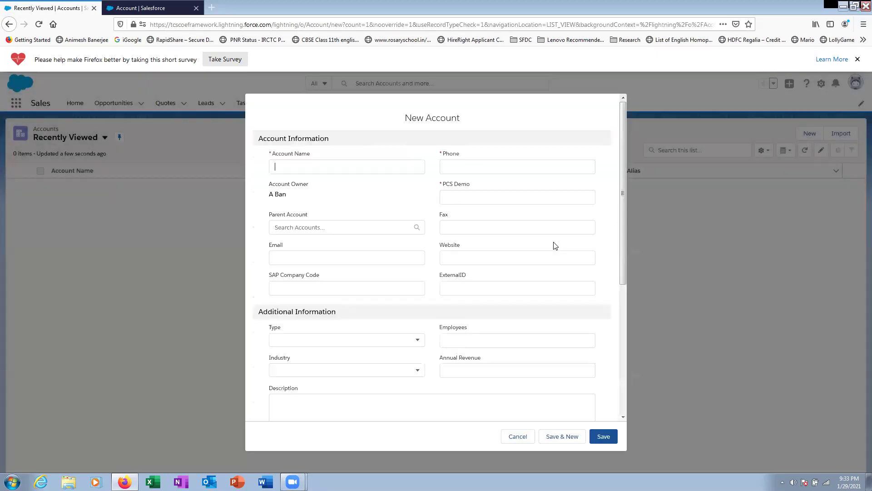
{"action": "scroll", "coordinate": [337, 339], "scroll_direction": "down", "scroll_amount": 3}
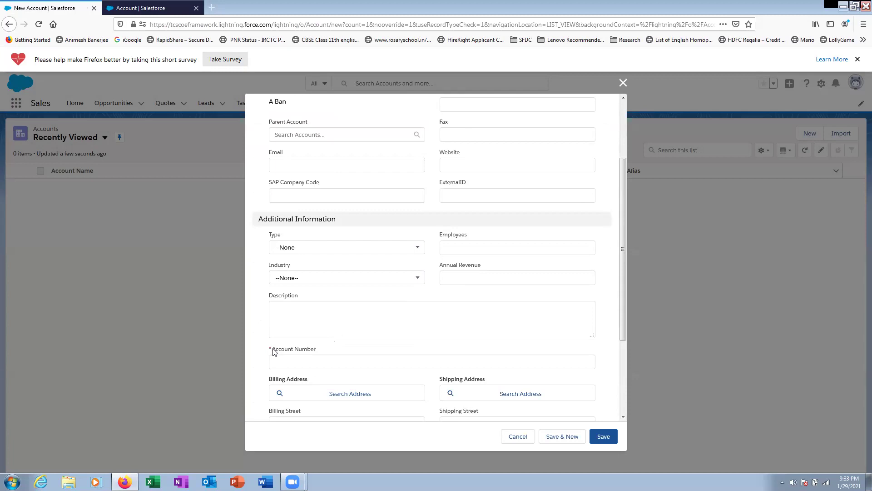
{"action": "scroll", "coordinate": [470, 344], "scroll_direction": "down", "scroll_amount": 3}
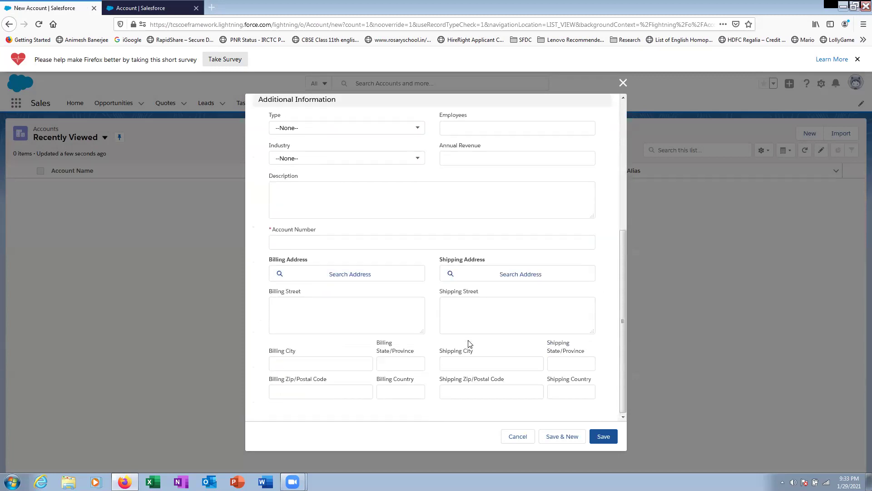
{"action": "scroll", "coordinate": [470, 344], "scroll_direction": "up", "scroll_amount": 5}
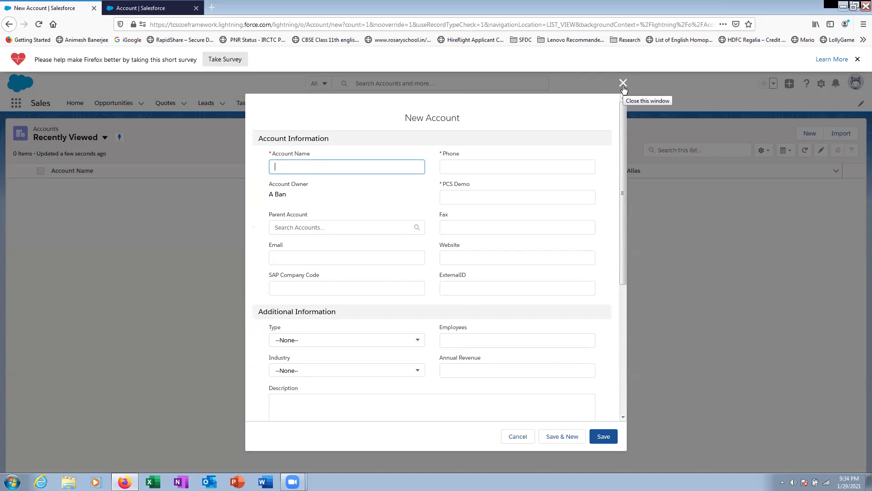
{"action": "left_click", "coordinate": [622, 85]}
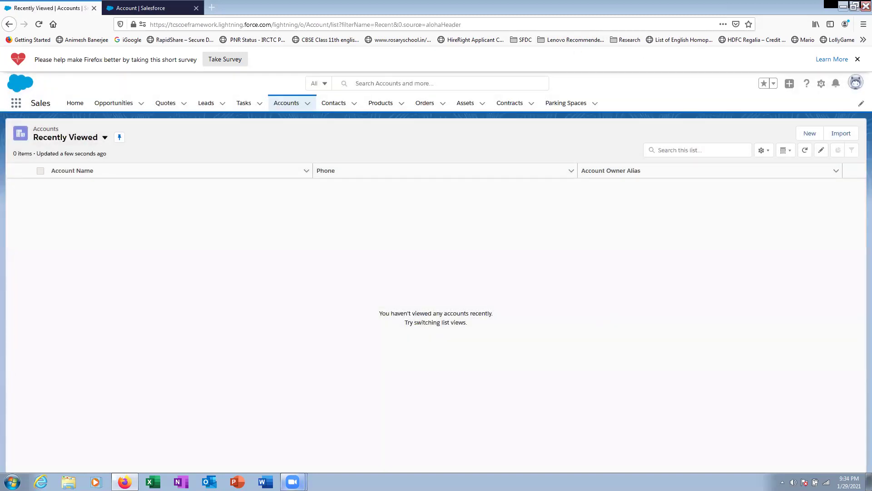
{"action": "mouse_move", "coordinate": [293, 482]}
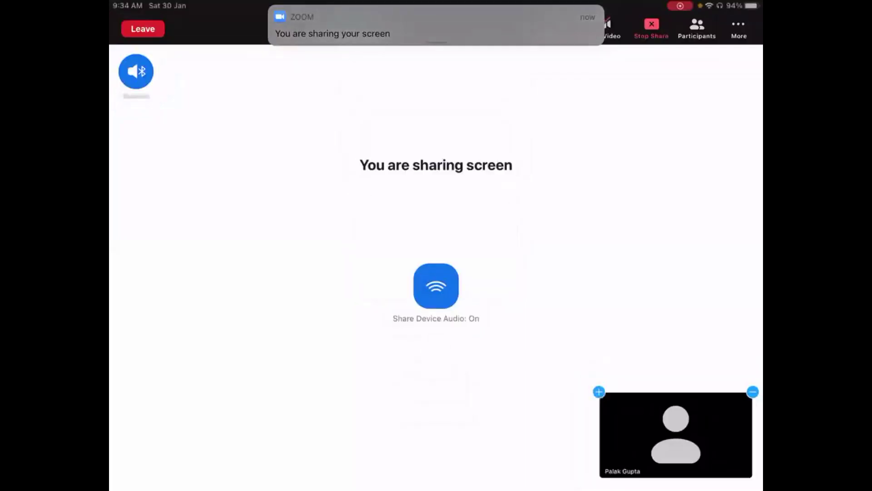
- Leave Zoom and bring up the iPad's open apps, showing the Pages note
{"action": "left_click_drag", "start_coordinate": [436, 488], "coordinate": [436, 319]}
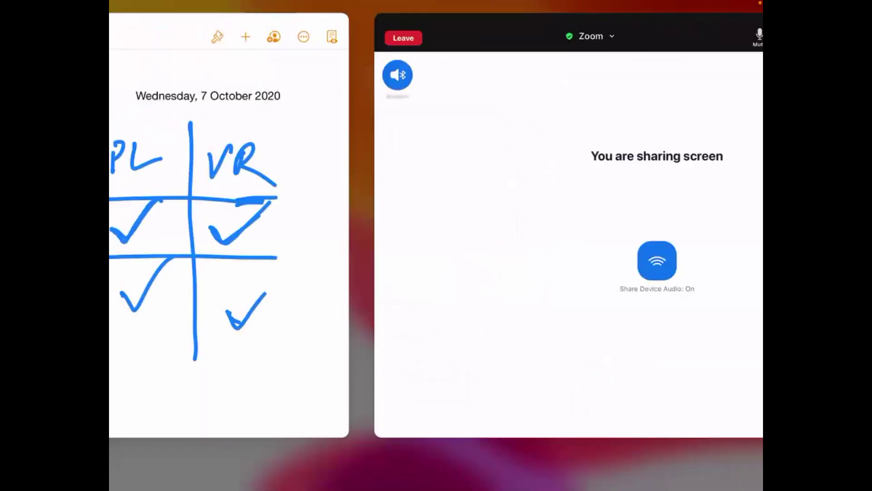
- Bring Note Taking to full screen, circle FT and thicken the CF/FT check mark
{"action": "left_click", "coordinate": [263, 227]}
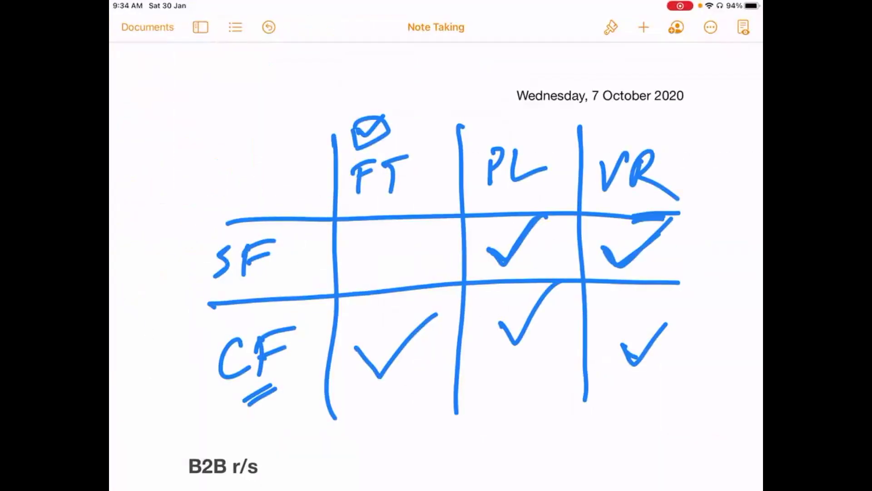
{"action": "mouse_move", "coordinate": [432, 147]}
{"action": "left_mouse_down"}
{"action": "mouse_move", "coordinate": [395, 142]}
{"action": "mouse_move", "coordinate": [443, 182]}
{"action": "mouse_move", "coordinate": [393, 153]}
{"action": "left_mouse_up"}
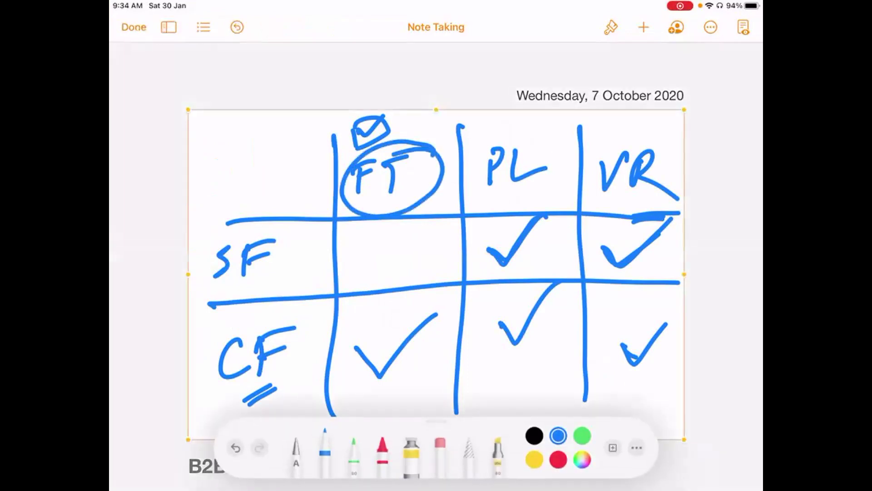
{"action": "mouse_move", "coordinate": [354, 341]}
{"action": "left_mouse_down"}
{"action": "mouse_move", "coordinate": [371, 350]}
{"action": "mouse_move", "coordinate": [437, 309]}
{"action": "mouse_move", "coordinate": [385, 367]}
{"action": "left_mouse_up"}
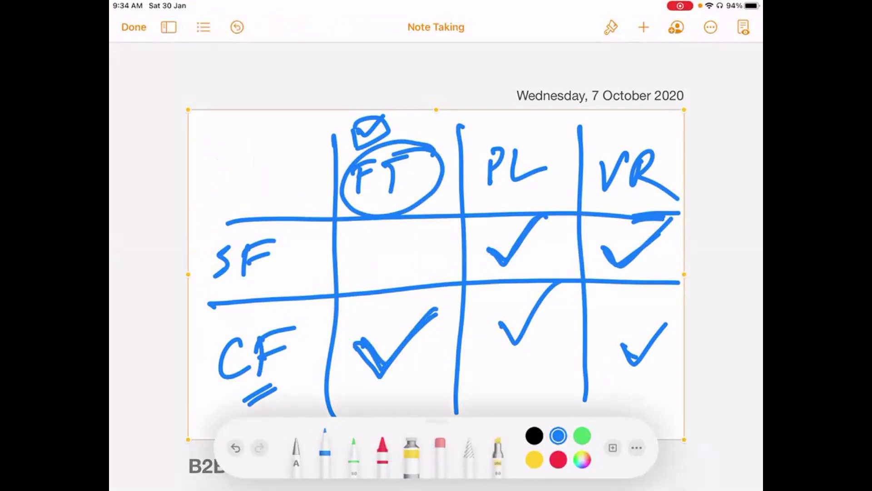
- Retrace PL and thicken the SF/PL, CF/PL, SF/VR and CF/VR check marks
{"action": "mouse_move", "coordinate": [490, 178]}
{"action": "left_mouse_down"}
{"action": "mouse_move", "coordinate": [501, 155]}
{"action": "mouse_move", "coordinate": [511, 163]}
{"action": "mouse_move", "coordinate": [559, 160]}
{"action": "left_mouse_up"}
{"action": "mouse_move", "coordinate": [484, 250]}
{"action": "left_mouse_down"}
{"action": "mouse_move", "coordinate": [507, 256]}
{"action": "mouse_move", "coordinate": [556, 208]}
{"action": "left_mouse_up"}
{"action": "mouse_move", "coordinate": [500, 321]}
{"action": "left_mouse_down"}
{"action": "mouse_move", "coordinate": [515, 339]}
{"action": "mouse_move", "coordinate": [558, 292]}
{"action": "left_mouse_up"}
{"action": "mouse_move", "coordinate": [604, 249]}
{"action": "left_mouse_down"}
{"action": "mouse_move", "coordinate": [622, 262]}
{"action": "mouse_move", "coordinate": [672, 217]}
{"action": "left_mouse_up"}
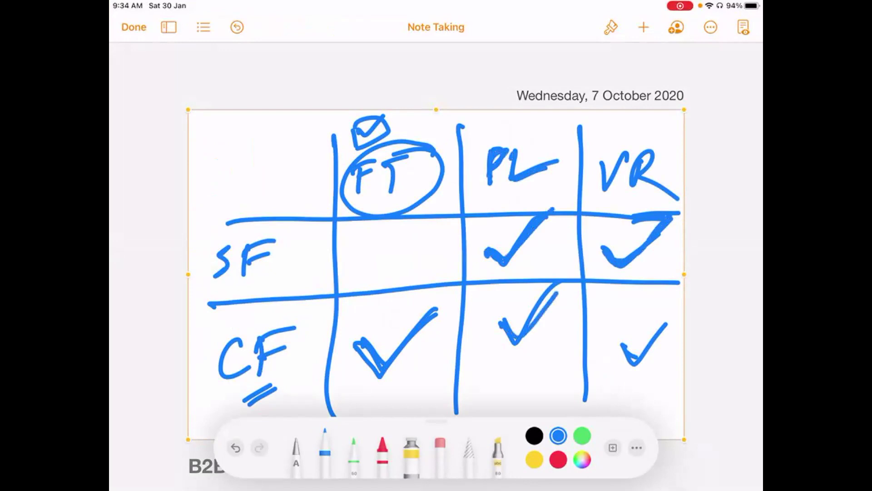
{"action": "left_click_drag", "start_coordinate": [622, 343], "coordinate": [673, 320]}
- Write a small note above VR and retrace the T in the circled FT
{"action": "mouse_move", "coordinate": [599, 129]}
{"action": "left_mouse_down"}
{"action": "mouse_move", "coordinate": [596, 149]}
{"action": "mouse_move", "coordinate": [608, 145]}
{"action": "left_mouse_up"}
{"action": "mouse_move", "coordinate": [624, 120]}
{"action": "left_mouse_down"}
{"action": "mouse_move", "coordinate": [621, 139]}
{"action": "mouse_move", "coordinate": [631, 128]}
{"action": "left_mouse_up"}
{"action": "mouse_move", "coordinate": [636, 121]}
{"action": "left_mouse_down"}
{"action": "mouse_move", "coordinate": [633, 141]}
{"action": "mouse_move", "coordinate": [667, 120]}
{"action": "left_mouse_up"}
{"action": "mouse_move", "coordinate": [379, 170]}
{"action": "left_mouse_down"}
{"action": "mouse_move", "coordinate": [402, 160]}
{"action": "mouse_move", "coordinate": [395, 196]}
{"action": "left_mouse_up"}
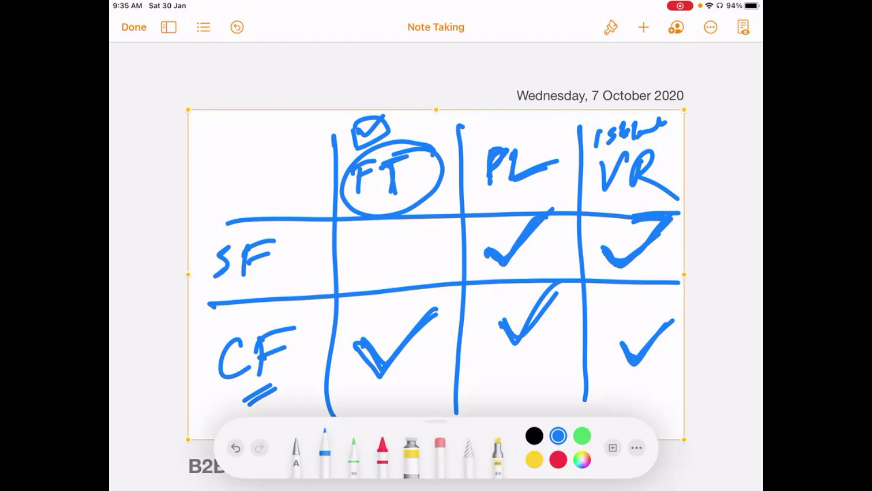
- Circle CF, retrace the CF/FT check mark and add a circled 1 beneath it
{"action": "mouse_move", "coordinate": [308, 320]}
{"action": "left_mouse_down"}
{"action": "mouse_move", "coordinate": [207, 377]}
{"action": "mouse_move", "coordinate": [306, 334]}
{"action": "mouse_move", "coordinate": [234, 313]}
{"action": "mouse_move", "coordinate": [280, 386]}
{"action": "mouse_move", "coordinate": [298, 314]}
{"action": "left_mouse_up"}
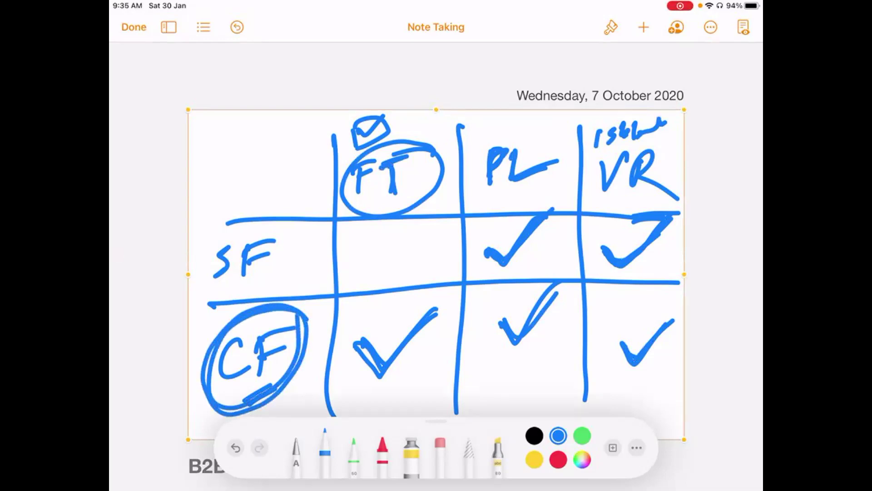
{"action": "left_click_drag", "start_coordinate": [366, 350], "coordinate": [456, 291]}
{"action": "mouse_move", "coordinate": [427, 381]}
{"action": "left_mouse_down"}
{"action": "mouse_move", "coordinate": [428, 400]}
{"action": "mouse_move", "coordinate": [427, 370]}
{"action": "left_mouse_up"}
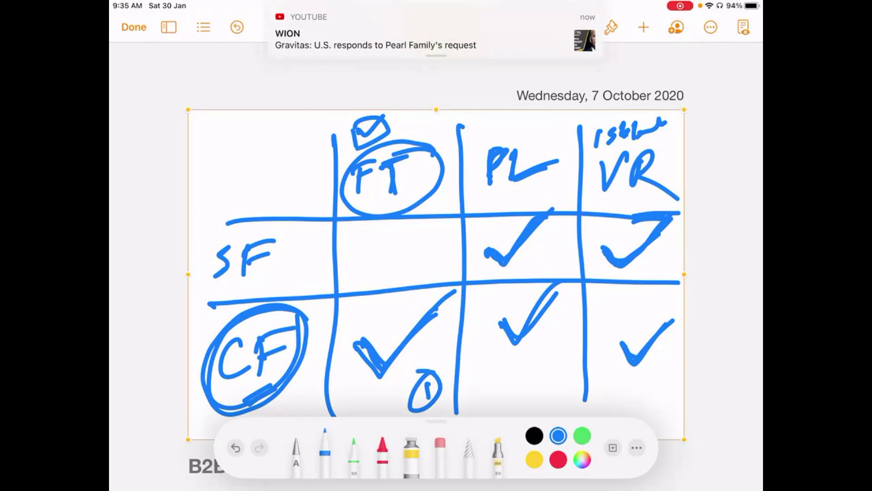
- Circle PL in the header row and write PL above it
{"action": "mouse_move", "coordinate": [560, 156]}
{"action": "left_mouse_down"}
{"action": "mouse_move", "coordinate": [537, 130]}
{"action": "mouse_move", "coordinate": [472, 152]}
{"action": "mouse_move", "coordinate": [475, 189]}
{"action": "mouse_move", "coordinate": [533, 196]}
{"action": "mouse_move", "coordinate": [556, 155]}
{"action": "left_mouse_up"}
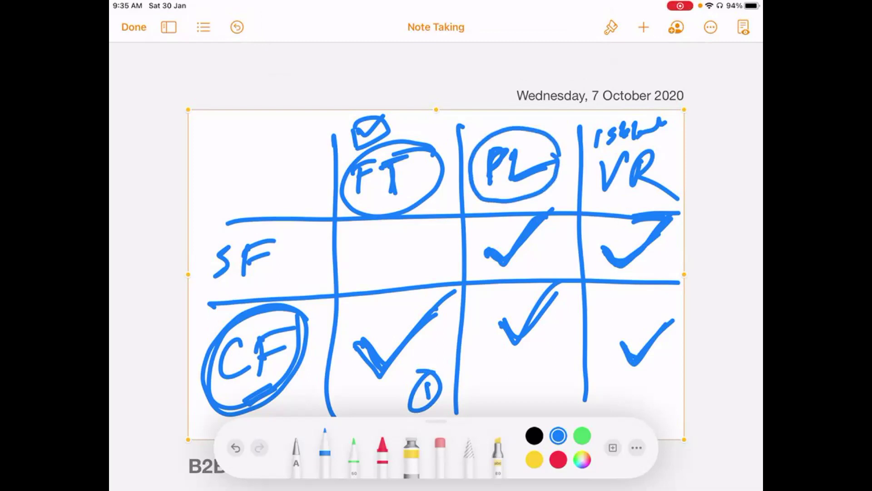
{"action": "mouse_move", "coordinate": [550, 117]}
{"action": "left_mouse_down"}
{"action": "mouse_move", "coordinate": [546, 139]}
{"action": "mouse_move", "coordinate": [549, 132]}
{"action": "left_mouse_up"}
{"action": "mouse_move", "coordinate": [563, 114]}
{"action": "left_mouse_down"}
{"action": "mouse_move", "coordinate": [562, 136]}
{"action": "mouse_move", "coordinate": [588, 124]}
{"action": "left_mouse_up"}
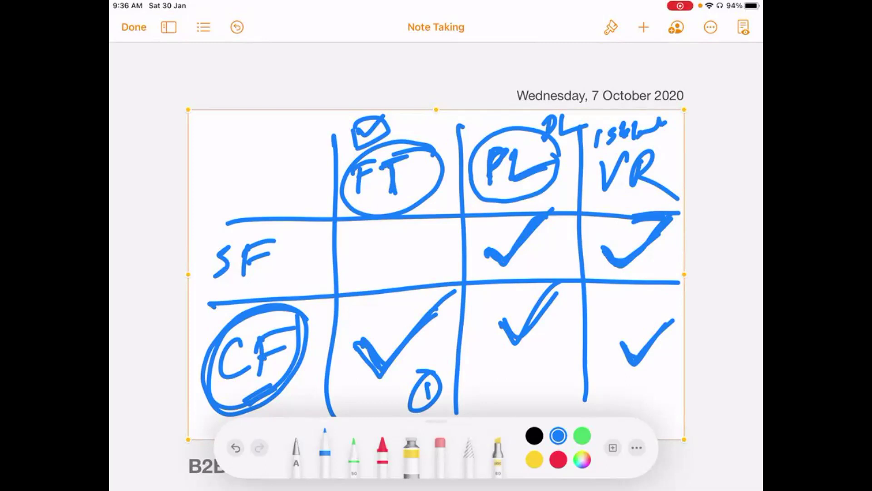
- Draw two vertical strokes down the PL column, loop VR three times, underline FT and add an asterisk top-left
{"action": "mouse_move", "coordinate": [515, 121]}
{"action": "left_mouse_down"}
{"action": "mouse_move", "coordinate": [536, 410]}
{"action": "mouse_move", "coordinate": [491, 232]}
{"action": "mouse_move", "coordinate": [512, 397]}
{"action": "left_mouse_up"}
{"action": "left_click_drag", "start_coordinate": [543, 119], "coordinate": [557, 395]}
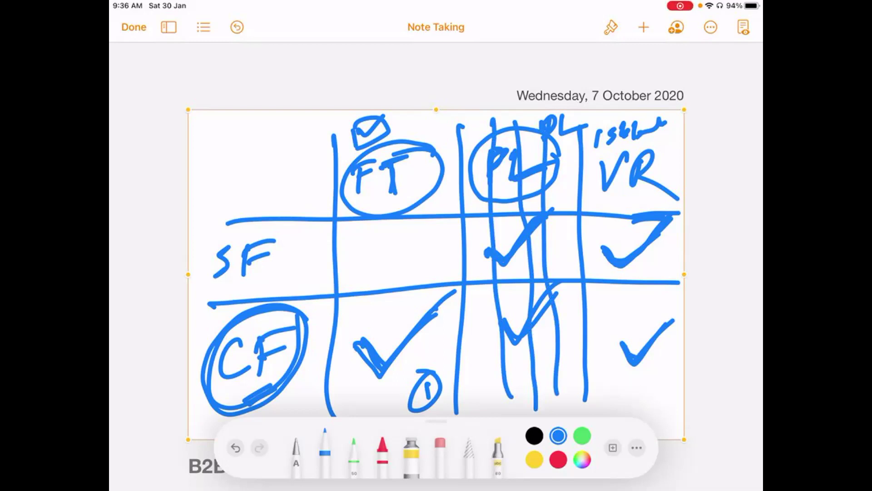
{"action": "mouse_move", "coordinate": [667, 152]}
{"action": "left_mouse_down"}
{"action": "mouse_move", "coordinate": [630, 147]}
{"action": "mouse_move", "coordinate": [661, 198]}
{"action": "mouse_move", "coordinate": [664, 152]}
{"action": "left_mouse_up"}
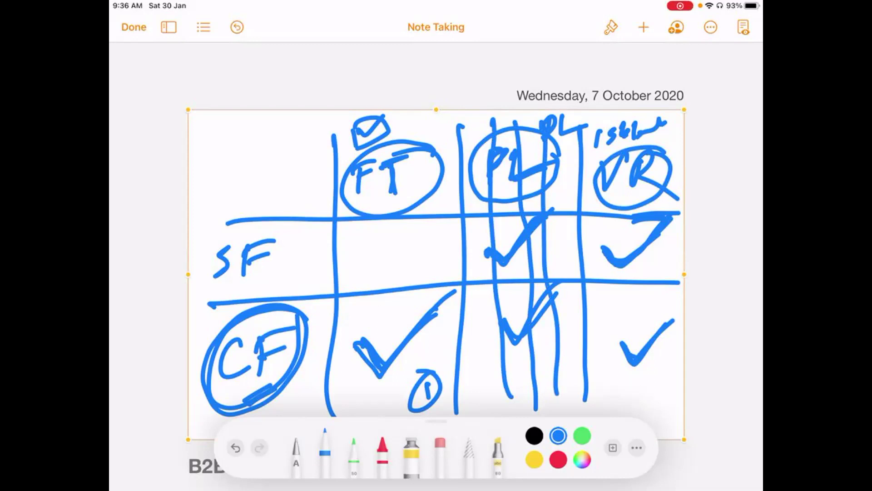
{"action": "mouse_move", "coordinate": [659, 150]}
{"action": "left_mouse_down"}
{"action": "mouse_move", "coordinate": [604, 196]}
{"action": "mouse_move", "coordinate": [666, 159]}
{"action": "left_mouse_up"}
{"action": "mouse_move", "coordinate": [373, 210]}
{"action": "left_mouse_down"}
{"action": "mouse_move", "coordinate": [419, 184]}
{"action": "mouse_move", "coordinate": [420, 194]}
{"action": "left_mouse_up"}
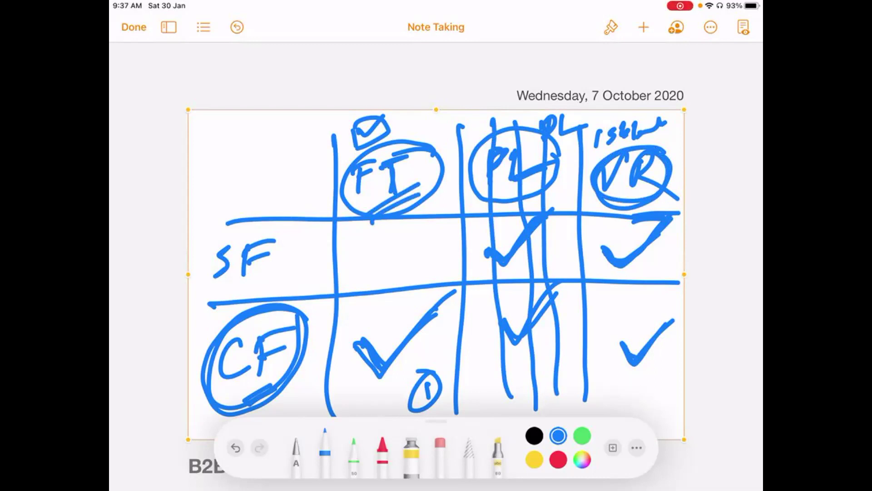
{"action": "mouse_move", "coordinate": [261, 143]}
{"action": "left_mouse_down"}
{"action": "mouse_move", "coordinate": [284, 159]}
{"action": "mouse_move", "coordinate": [271, 174]}
{"action": "mouse_move", "coordinate": [290, 138]}
{"action": "left_mouse_up"}
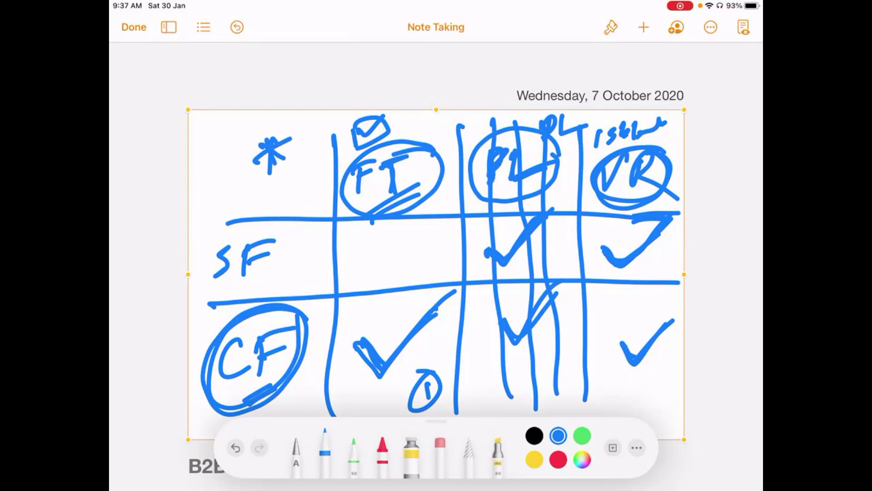
{"action": "mouse_move", "coordinate": [666, 149]}
{"action": "left_mouse_down"}
{"action": "mouse_move", "coordinate": [616, 148]}
{"action": "mouse_move", "coordinate": [636, 206]}
{"action": "mouse_move", "coordinate": [663, 144]}
{"action": "left_mouse_up"}
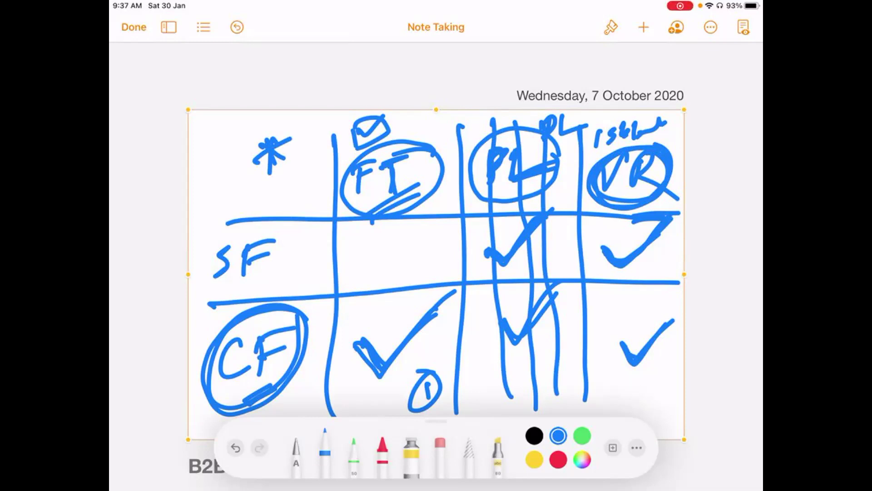
- Thicken the circled 1, FT underline, CF circle, CF/FT and SF/VR checks, and double-underline SF
{"action": "mouse_move", "coordinate": [427, 385]}
{"action": "left_mouse_down"}
{"action": "mouse_move", "coordinate": [425, 399]}
{"action": "mouse_move", "coordinate": [406, 402]}
{"action": "mouse_move", "coordinate": [442, 372]}
{"action": "mouse_move", "coordinate": [411, 381]}
{"action": "left_mouse_up"}
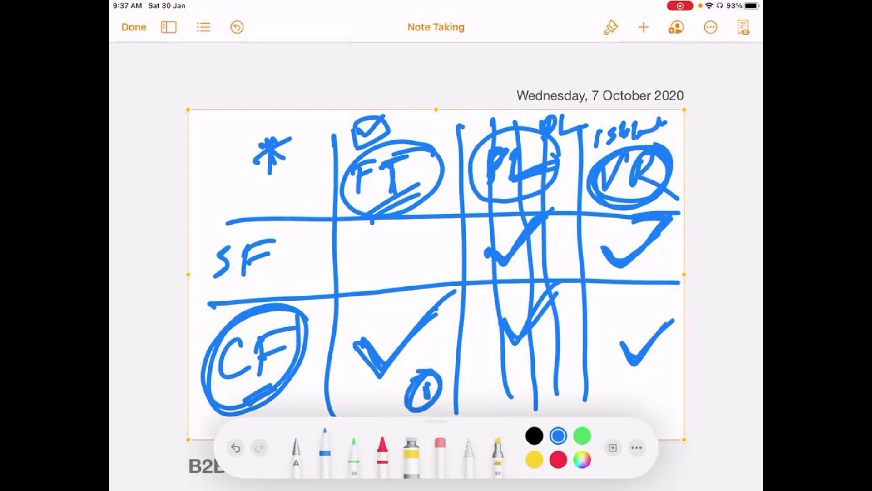
{"action": "mouse_move", "coordinate": [374, 217]}
{"action": "left_mouse_down"}
{"action": "mouse_move", "coordinate": [421, 187]}
{"action": "mouse_move", "coordinate": [449, 182]}
{"action": "left_mouse_up"}
{"action": "mouse_move", "coordinate": [267, 314]}
{"action": "left_mouse_down"}
{"action": "mouse_move", "coordinate": [197, 391]}
{"action": "mouse_move", "coordinate": [311, 306]}
{"action": "left_mouse_up"}
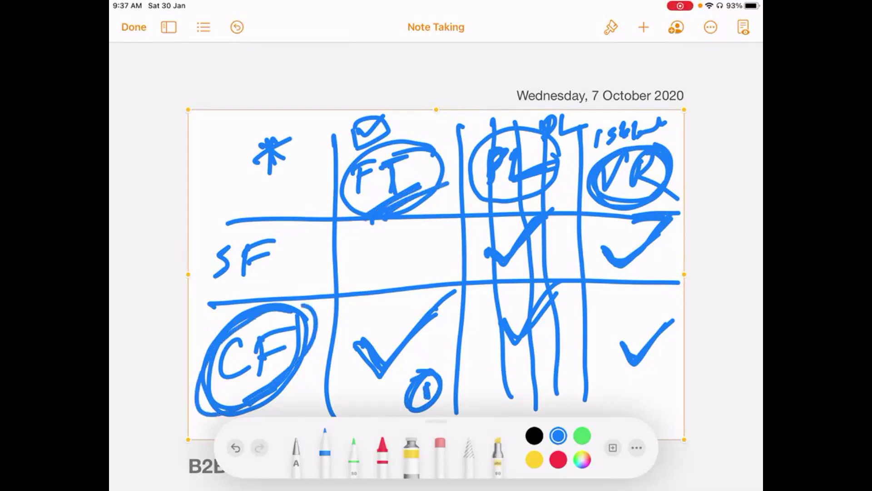
{"action": "left_click_drag", "start_coordinate": [357, 344], "coordinate": [446, 299]}
{"action": "left_click_drag", "start_coordinate": [256, 296], "coordinate": [329, 255]}
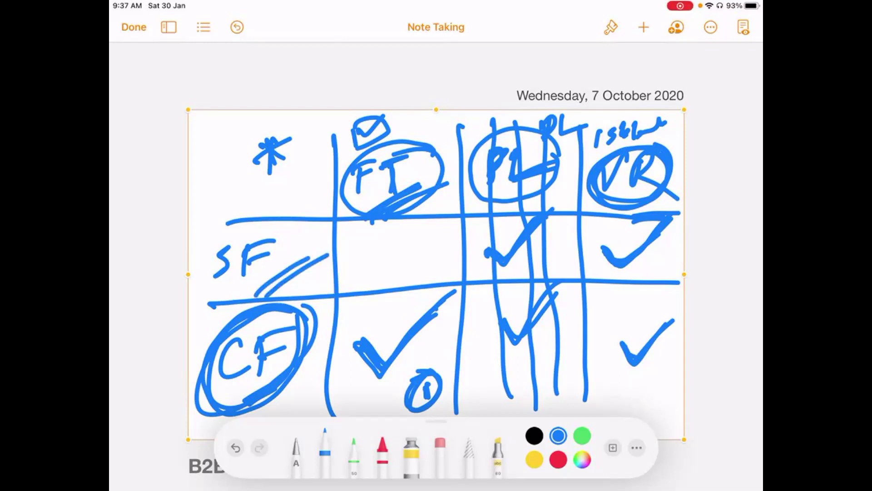
{"action": "left_click_drag", "start_coordinate": [600, 241], "coordinate": [673, 220]}
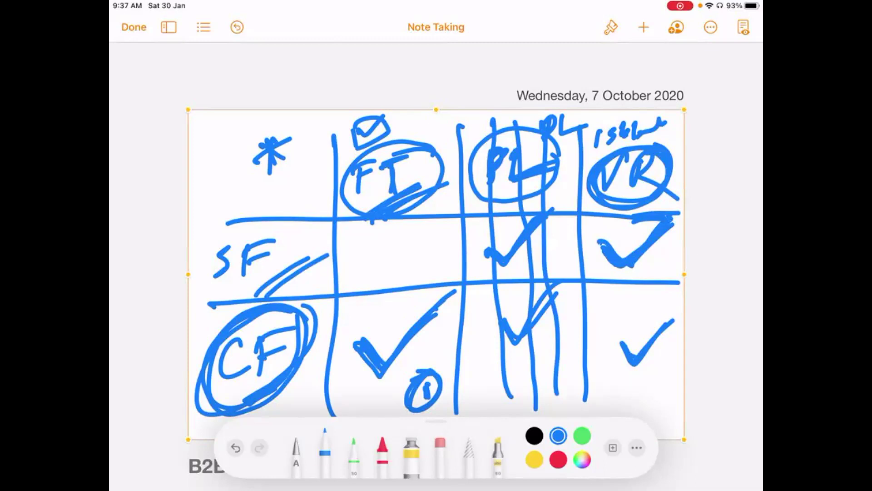
- Retrace the PL and VR circles and underline the asterisk with two heavy strokes
{"action": "mouse_move", "coordinate": [551, 150]}
{"action": "left_mouse_down"}
{"action": "mouse_move", "coordinate": [475, 156]}
{"action": "mouse_move", "coordinate": [541, 190]}
{"action": "mouse_move", "coordinate": [516, 137]}
{"action": "left_mouse_up"}
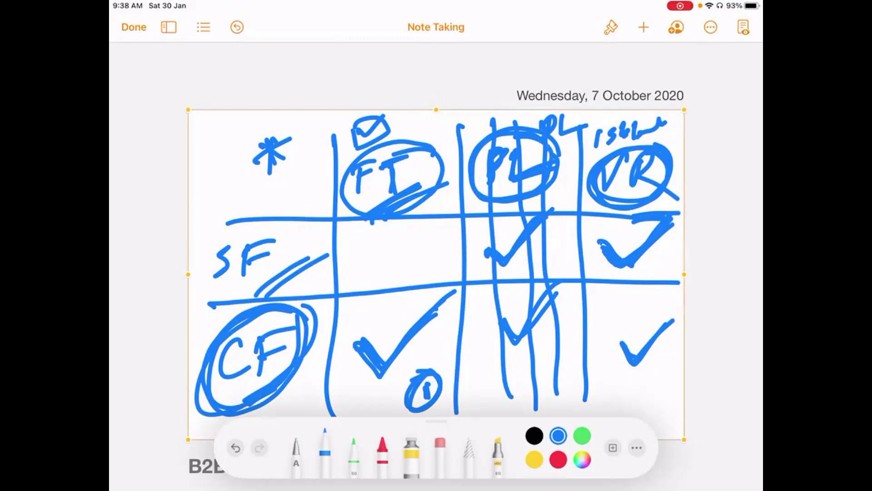
{"action": "mouse_move", "coordinate": [655, 142]}
{"action": "left_mouse_down"}
{"action": "mouse_move", "coordinate": [584, 167]}
{"action": "mouse_move", "coordinate": [664, 163]}
{"action": "left_mouse_up"}
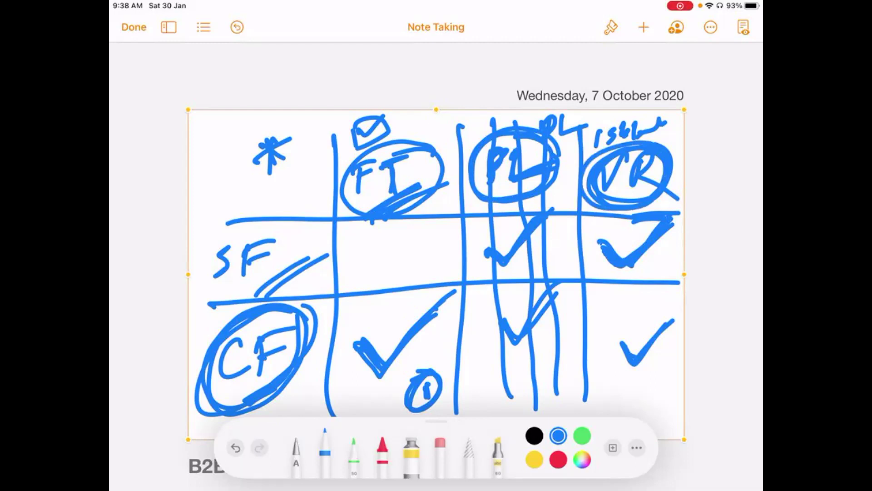
{"action": "left_click_drag", "start_coordinate": [254, 182], "coordinate": [317, 148]}
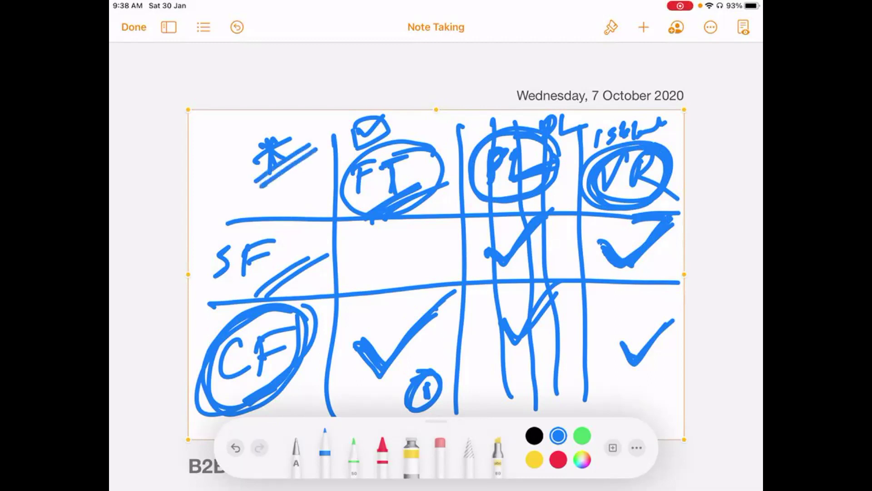
{"action": "mouse_move", "coordinate": [258, 182]}
{"action": "left_mouse_down"}
{"action": "mouse_move", "coordinate": [297, 149]}
{"action": "mouse_move", "coordinate": [300, 158]}
{"action": "left_mouse_up"}
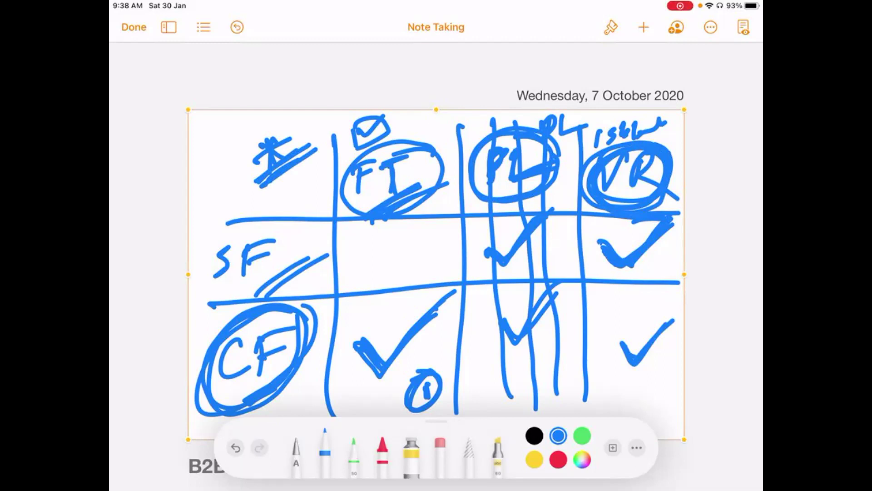
{"action": "mouse_move", "coordinate": [561, 157]}
{"action": "left_mouse_down"}
{"action": "mouse_move", "coordinate": [552, 144]}
{"action": "mouse_move", "coordinate": [468, 154]}
{"action": "mouse_move", "coordinate": [518, 217]}
{"action": "mouse_move", "coordinate": [556, 136]}
{"action": "left_mouse_up"}
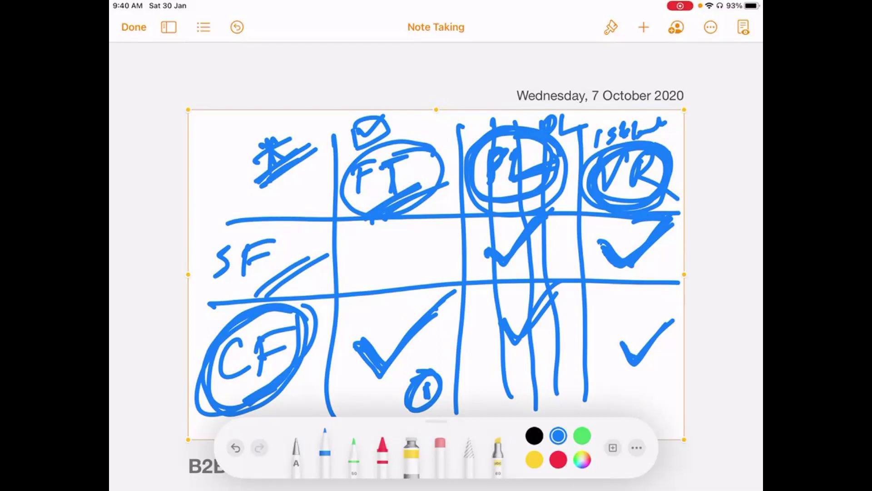
- Delete the old checkmark grid drawing from the Note Taking document
{"action": "left_click", "coordinate": [464, 113]}
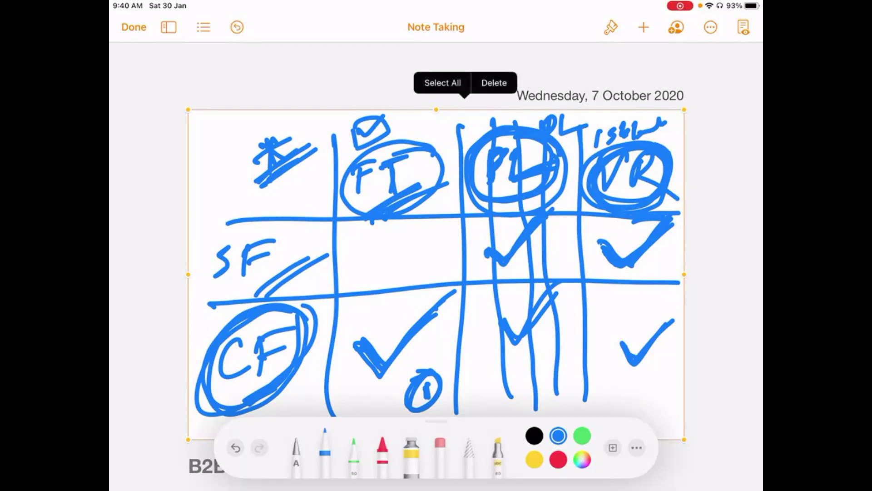
{"action": "left_click", "coordinate": [494, 82]}
{"action": "left_click", "coordinate": [643, 27]}
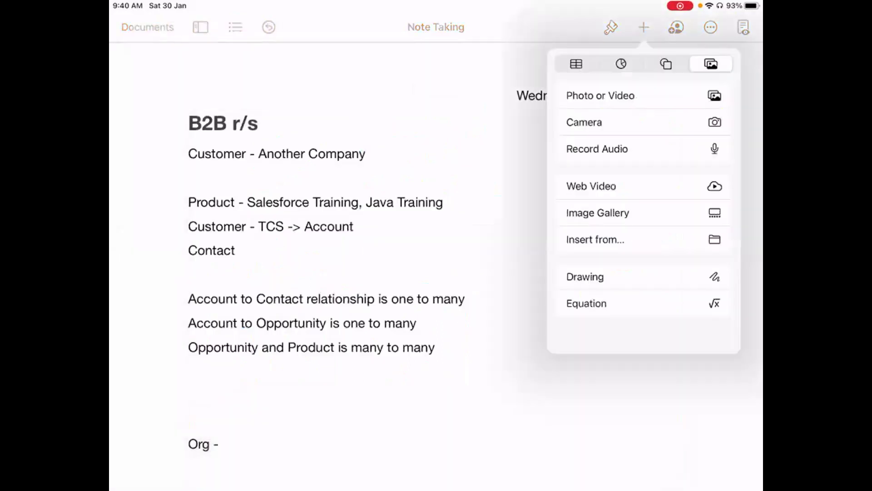
- Insert a blank Drawing canvas into the Note Taking document
{"action": "left_click", "coordinate": [585, 277]}
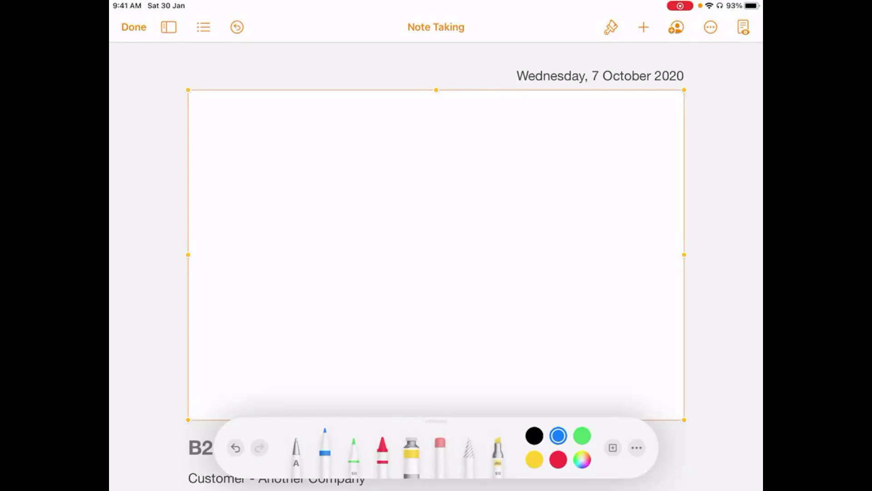
- Handwrite 'Standard' at top left and 'VR' beneath it
{"action": "mouse_move", "coordinate": [230, 134]}
{"action": "left_mouse_down"}
{"action": "mouse_move", "coordinate": [267, 120]}
{"action": "mouse_move", "coordinate": [223, 158]}
{"action": "left_mouse_up"}
{"action": "mouse_move", "coordinate": [280, 116]}
{"action": "left_mouse_down"}
{"action": "mouse_move", "coordinate": [275, 153]}
{"action": "mouse_move", "coordinate": [314, 130]}
{"action": "left_mouse_up"}
{"action": "mouse_move", "coordinate": [302, 132]}
{"action": "left_mouse_down"}
{"action": "mouse_move", "coordinate": [307, 151]}
{"action": "mouse_move", "coordinate": [408, 133]}
{"action": "mouse_move", "coordinate": [411, 145]}
{"action": "left_mouse_up"}
{"action": "left_click_drag", "start_coordinate": [403, 134], "coordinate": [427, 132]}
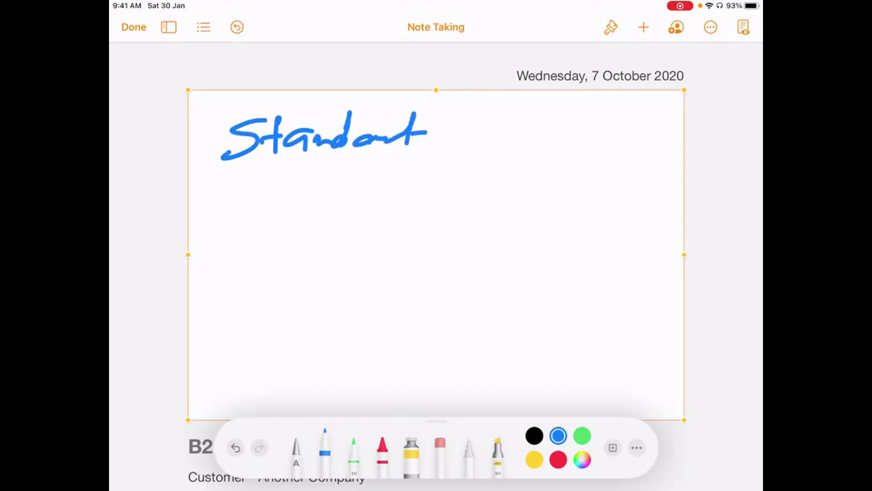
{"action": "mouse_move", "coordinate": [222, 203]}
{"action": "left_mouse_down"}
{"action": "mouse_move", "coordinate": [262, 189]}
{"action": "mouse_move", "coordinate": [296, 245]}
{"action": "left_mouse_up"}
- Write a bracketed 'Daily' heading beside Standard with 'email.' below it
{"action": "mouse_move", "coordinate": [453, 105]}
{"action": "left_mouse_down"}
{"action": "mouse_move", "coordinate": [460, 112]}
{"action": "mouse_move", "coordinate": [438, 169]}
{"action": "left_mouse_up"}
{"action": "left_click_drag", "start_coordinate": [494, 129], "coordinate": [491, 153]}
{"action": "mouse_move", "coordinate": [488, 120]}
{"action": "left_mouse_down"}
{"action": "mouse_move", "coordinate": [496, 151]}
{"action": "mouse_move", "coordinate": [537, 141]}
{"action": "left_mouse_up"}
{"action": "mouse_move", "coordinate": [551, 110]}
{"action": "left_mouse_down"}
{"action": "mouse_move", "coordinate": [542, 143]}
{"action": "mouse_move", "coordinate": [559, 150]}
{"action": "mouse_move", "coordinate": [543, 171]}
{"action": "left_mouse_up"}
{"action": "mouse_move", "coordinate": [606, 110]}
{"action": "left_mouse_down"}
{"action": "mouse_move", "coordinate": [604, 143]}
{"action": "mouse_move", "coordinate": [613, 124]}
{"action": "left_mouse_up"}
{"action": "left_click_drag", "start_coordinate": [611, 128], "coordinate": [619, 163]}
{"action": "left_click_drag", "start_coordinate": [445, 213], "coordinate": [468, 223]}
{"action": "mouse_move", "coordinate": [475, 210]}
{"action": "left_mouse_down"}
{"action": "mouse_move", "coordinate": [475, 227]}
{"action": "mouse_move", "coordinate": [529, 216]}
{"action": "mouse_move", "coordinate": [534, 179]}
{"action": "left_mouse_up"}
{"action": "left_click", "coordinate": [540, 219]}
- Draw a divider with 'ab' beneath, box the right-hand notes, and circle VR
{"action": "left_click_drag", "start_coordinate": [395, 297], "coordinate": [665, 276]}
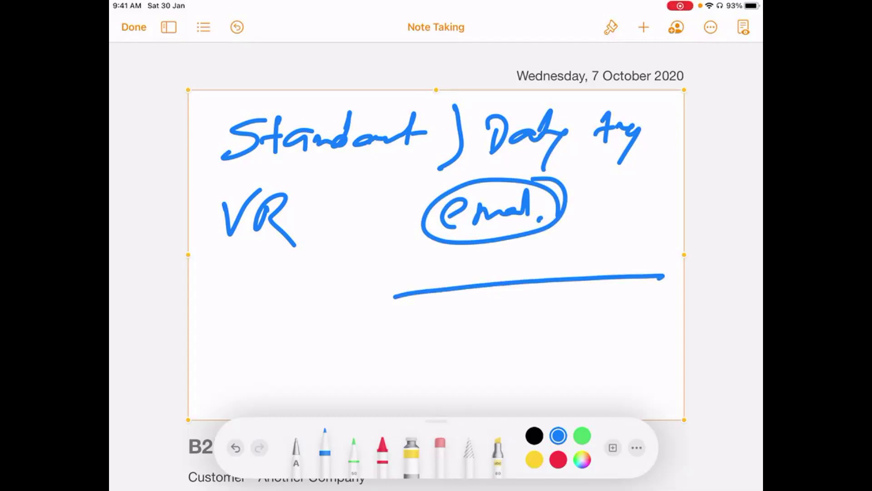
{"action": "left_click_drag", "start_coordinate": [404, 326], "coordinate": [464, 343]}
{"action": "mouse_move", "coordinate": [552, 332]}
{"action": "left_mouse_down"}
{"action": "mouse_move", "coordinate": [560, 320]}
{"action": "mouse_move", "coordinate": [559, 346]}
{"action": "left_mouse_up"}
{"action": "left_click_drag", "start_coordinate": [585, 301], "coordinate": [568, 351]}
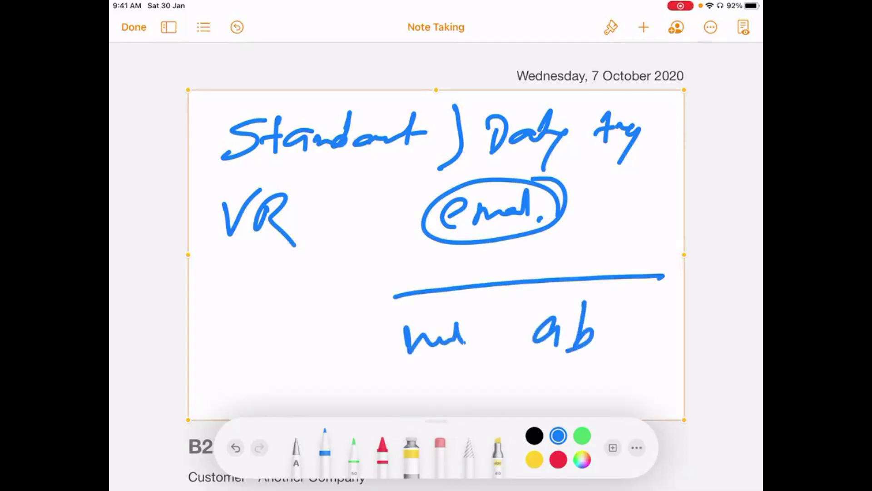
{"action": "mouse_move", "coordinate": [454, 106]}
{"action": "left_mouse_down"}
{"action": "mouse_move", "coordinate": [395, 379]}
{"action": "mouse_move", "coordinate": [667, 245]}
{"action": "mouse_move", "coordinate": [597, 98]}
{"action": "mouse_move", "coordinate": [461, 122]}
{"action": "left_mouse_up"}
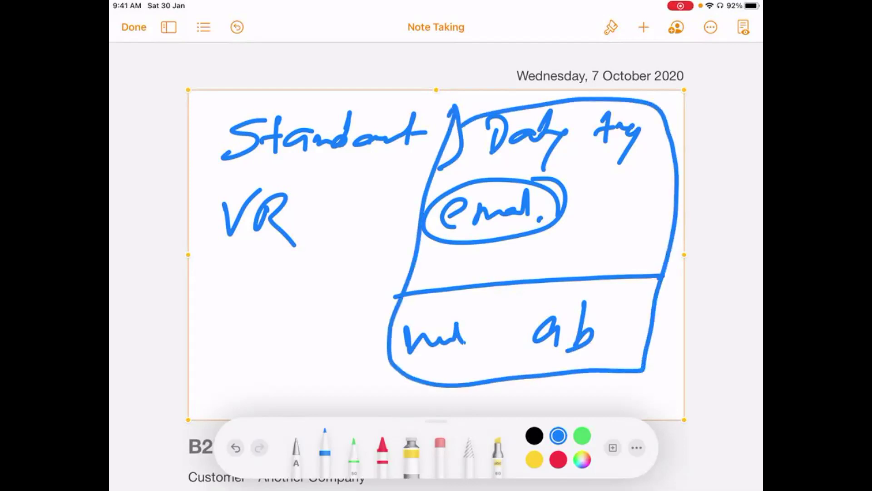
{"action": "mouse_move", "coordinate": [217, 207]}
{"action": "left_mouse_down"}
{"action": "mouse_move", "coordinate": [215, 196]}
{"action": "mouse_move", "coordinate": [313, 223]}
{"action": "mouse_move", "coordinate": [216, 229]}
{"action": "mouse_move", "coordinate": [321, 205]}
{"action": "mouse_move", "coordinate": [216, 238]}
{"action": "mouse_move", "coordinate": [300, 164]}
{"action": "left_mouse_up"}
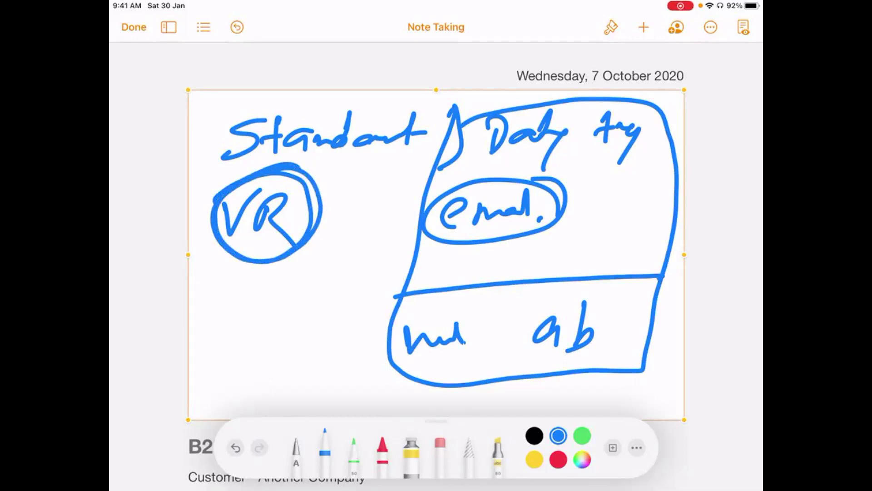
- Draw an arrow down from the circled VR and handwrite a word beneath it
{"action": "mouse_move", "coordinate": [300, 212]}
{"action": "left_mouse_down"}
{"action": "mouse_move", "coordinate": [366, 196]}
{"action": "mouse_move", "coordinate": [360, 256]}
{"action": "mouse_move", "coordinate": [381, 230]}
{"action": "left_mouse_up"}
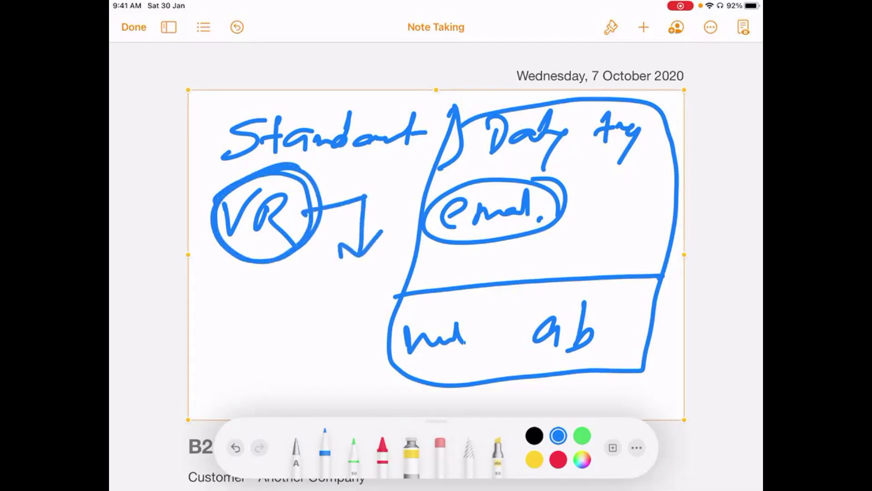
{"action": "left_click_drag", "start_coordinate": [234, 293], "coordinate": [231, 326]}
{"action": "left_click_drag", "start_coordinate": [220, 309], "coordinate": [252, 283]}
{"action": "left_click_drag", "start_coordinate": [227, 326], "coordinate": [258, 310]}
{"action": "left_click_drag", "start_coordinate": [268, 292], "coordinate": [255, 315]}
{"action": "mouse_move", "coordinate": [282, 273]}
{"action": "left_mouse_down"}
{"action": "mouse_move", "coordinate": [279, 311]}
{"action": "mouse_move", "coordinate": [295, 301]}
{"action": "left_mouse_up"}
{"action": "mouse_move", "coordinate": [305, 273]}
{"action": "left_mouse_down"}
{"action": "mouse_move", "coordinate": [303, 310]}
{"action": "mouse_move", "coordinate": [335, 296]}
{"action": "left_mouse_up"}
{"action": "left_click_drag", "start_coordinate": [337, 293], "coordinate": [346, 284]}
{"action": "left_click_drag", "start_coordinate": [353, 277], "coordinate": [365, 277]}
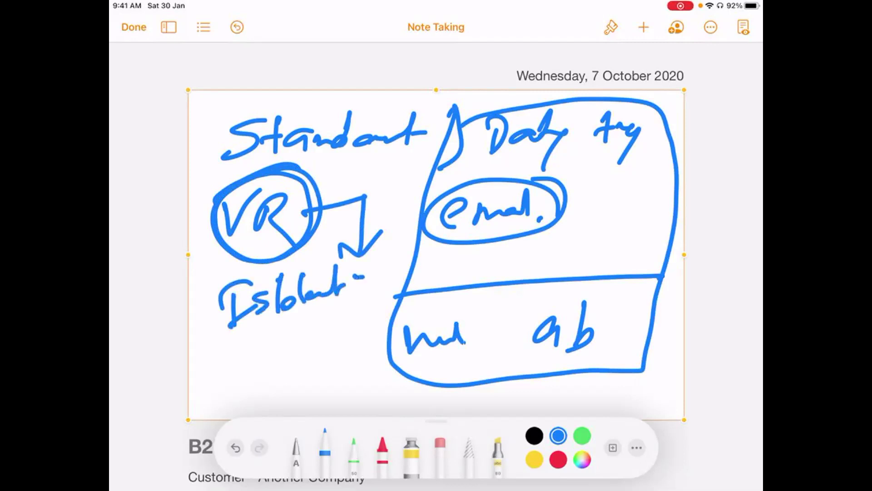
- Handwrite notes on the next line down and underline the word below VR
{"action": "left_click_drag", "start_coordinate": [226, 357], "coordinate": [219, 388]}
{"action": "left_click_drag", "start_coordinate": [209, 364], "coordinate": [231, 346]}
{"action": "left_click_drag", "start_coordinate": [230, 380], "coordinate": [221, 401]}
{"action": "mouse_move", "coordinate": [232, 379]}
{"action": "left_mouse_down"}
{"action": "mouse_move", "coordinate": [250, 349]}
{"action": "mouse_move", "coordinate": [255, 357]}
{"action": "left_mouse_up"}
{"action": "left_click_drag", "start_coordinate": [263, 370], "coordinate": [265, 386]}
{"action": "left_click_drag", "start_coordinate": [304, 330], "coordinate": [305, 364]}
{"action": "mouse_move", "coordinate": [313, 352]}
{"action": "left_mouse_down"}
{"action": "mouse_move", "coordinate": [320, 339]}
{"action": "mouse_move", "coordinate": [334, 351]}
{"action": "left_mouse_up"}
{"action": "mouse_move", "coordinate": [328, 344]}
{"action": "left_mouse_down"}
{"action": "mouse_move", "coordinate": [348, 332]}
{"action": "mouse_move", "coordinate": [321, 374]}
{"action": "left_mouse_up"}
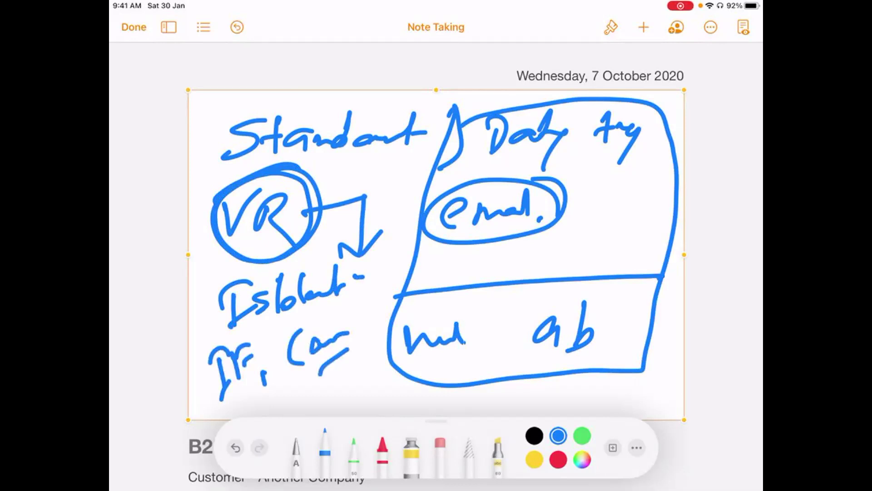
{"action": "left_click_drag", "start_coordinate": [249, 328], "coordinate": [377, 285]}
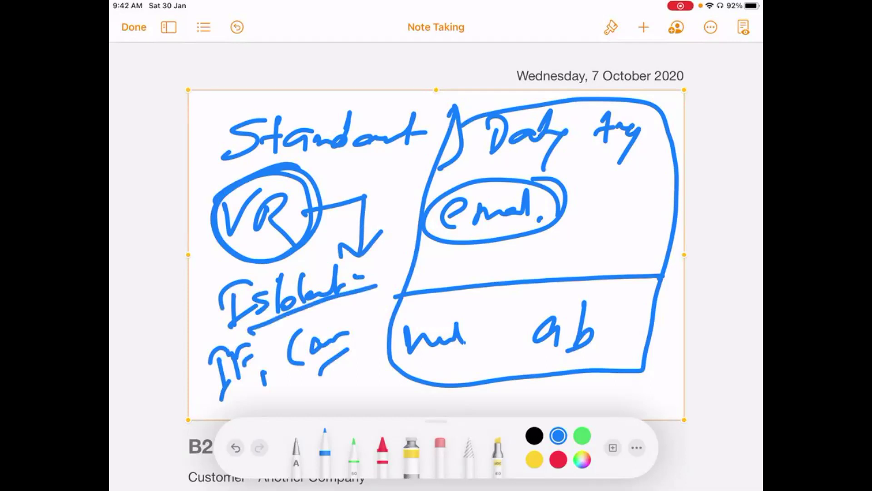
- Underline the right box heading twice, strike through and recircle VR, and add ticked envelopes
{"action": "left_click_drag", "start_coordinate": [475, 157], "coordinate": [671, 143]}
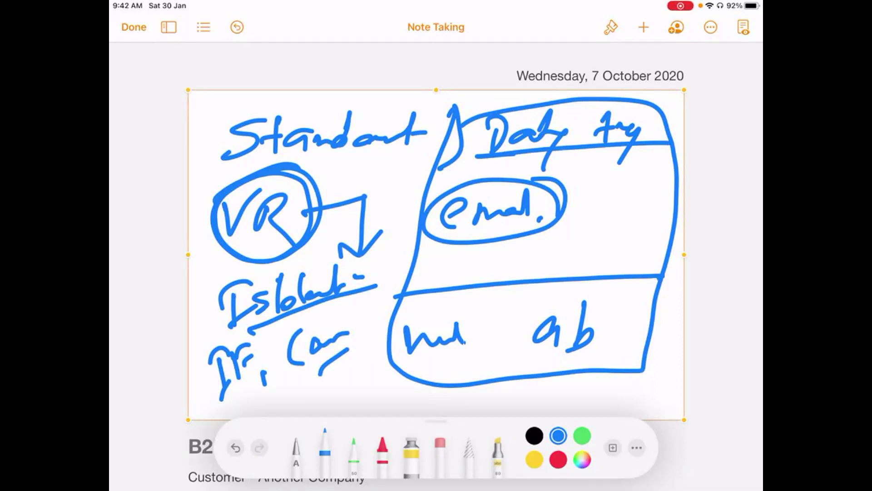
{"action": "left_click_drag", "start_coordinate": [225, 262], "coordinate": [381, 199]}
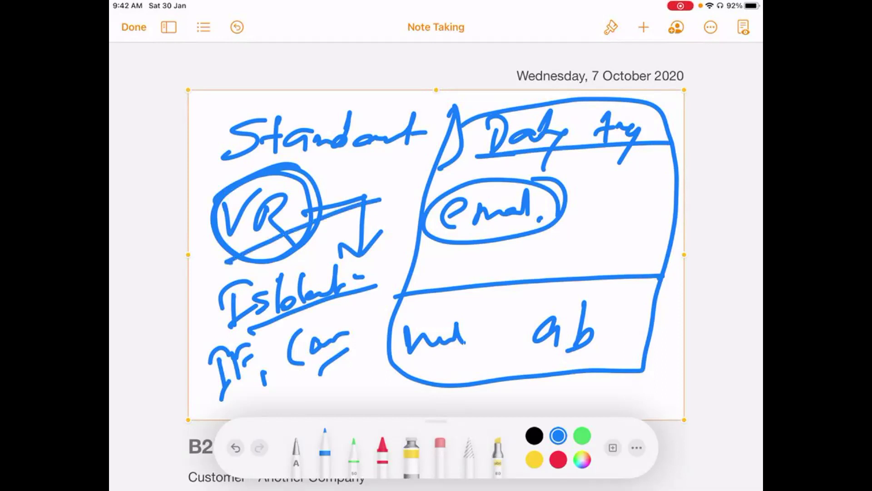
{"action": "left_click_drag", "start_coordinate": [472, 169], "coordinate": [653, 158]}
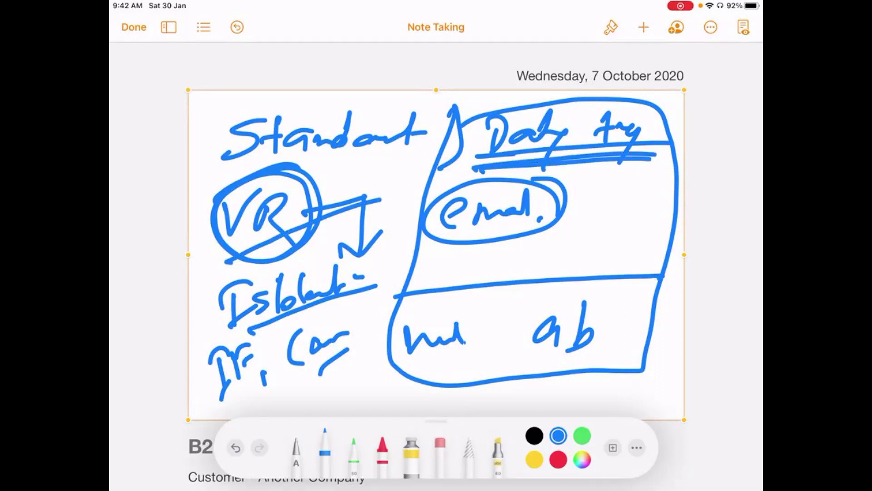
{"action": "mouse_move", "coordinate": [481, 262]}
{"action": "left_mouse_down"}
{"action": "mouse_move", "coordinate": [486, 275]}
{"action": "mouse_move", "coordinate": [517, 240]}
{"action": "mouse_move", "coordinate": [561, 260]}
{"action": "mouse_move", "coordinate": [557, 247]}
{"action": "mouse_move", "coordinate": [581, 226]}
{"action": "left_mouse_up"}
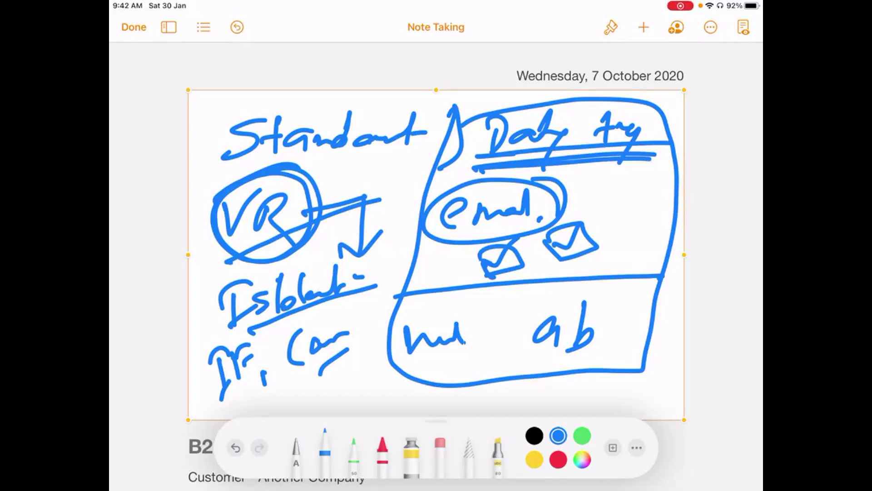
{"action": "mouse_move", "coordinate": [279, 193]}
{"action": "left_mouse_down"}
{"action": "mouse_move", "coordinate": [286, 182]}
{"action": "mouse_move", "coordinate": [287, 269]}
{"action": "mouse_move", "coordinate": [316, 179]}
{"action": "left_mouse_up"}
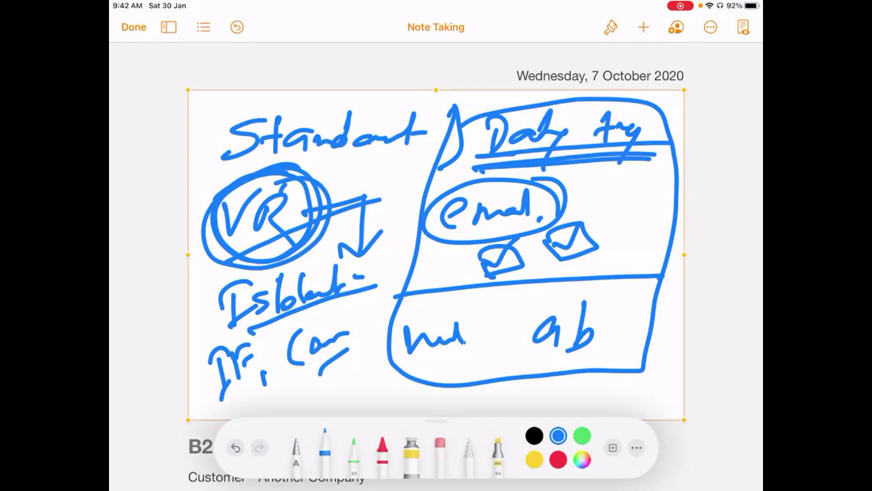
{"action": "left_click", "coordinate": [477, 104]}
- Delete the current drawing and insert a new blank Drawing area
{"action": "left_click", "coordinate": [508, 60]}
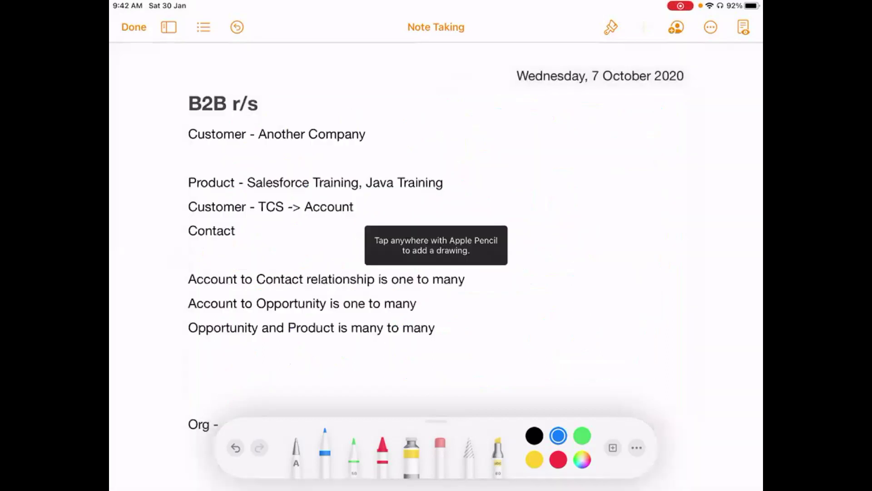
{"action": "left_click", "coordinate": [644, 27]}
{"action": "left_click", "coordinate": [586, 277]}
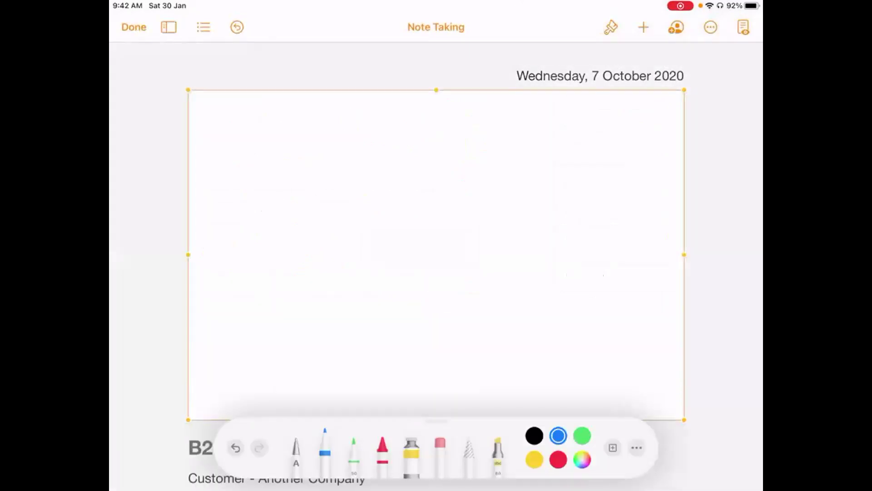
- Sketch 'VR' with an arrow pointing to a box on the right
{"action": "mouse_move", "coordinate": [221, 116]}
{"action": "left_mouse_down"}
{"action": "mouse_move", "coordinate": [260, 104]}
{"action": "mouse_move", "coordinate": [262, 136]}
{"action": "left_mouse_up"}
{"action": "left_click_drag", "start_coordinate": [262, 107], "coordinate": [290, 139]}
{"action": "mouse_move", "coordinate": [324, 128]}
{"action": "left_mouse_down"}
{"action": "mouse_move", "coordinate": [376, 119]}
{"action": "mouse_move", "coordinate": [386, 143]}
{"action": "left_mouse_up"}
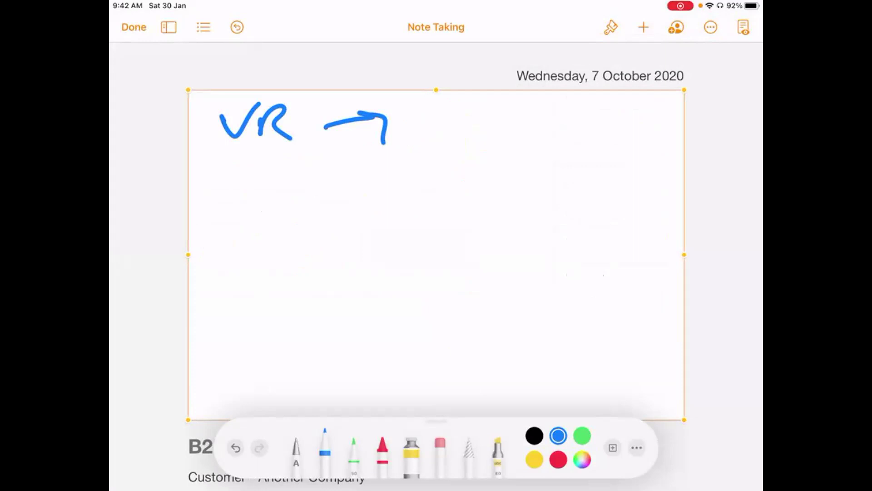
{"action": "mouse_move", "coordinate": [422, 108]}
{"action": "left_mouse_down"}
{"action": "mouse_move", "coordinate": [425, 146]}
{"action": "mouse_move", "coordinate": [634, 144]}
{"action": "left_mouse_up"}
{"action": "mouse_move", "coordinate": [422, 108]}
{"action": "left_mouse_down"}
{"action": "mouse_move", "coordinate": [658, 145]}
{"action": "mouse_move", "coordinate": [569, 143]}
{"action": "left_mouse_up"}
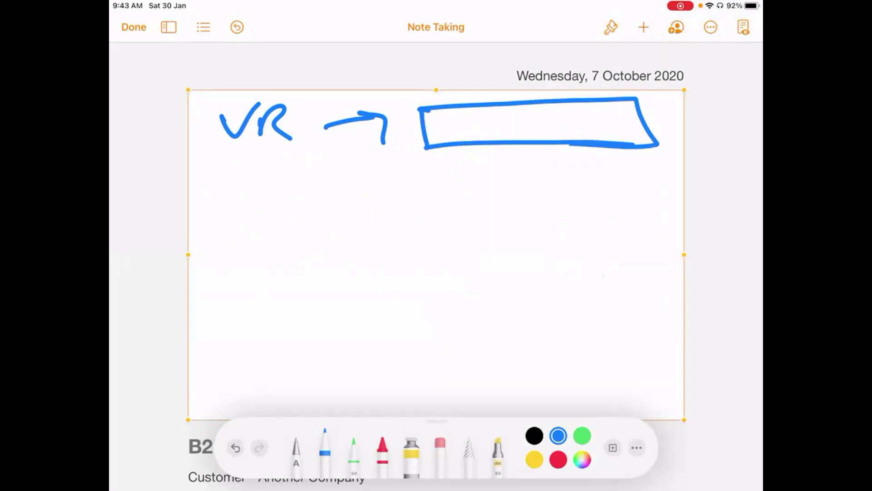
- Draw a long line below and handwrite a 'Steps' row of words under it
{"action": "left_click_drag", "start_coordinate": [203, 184], "coordinate": [659, 169]}
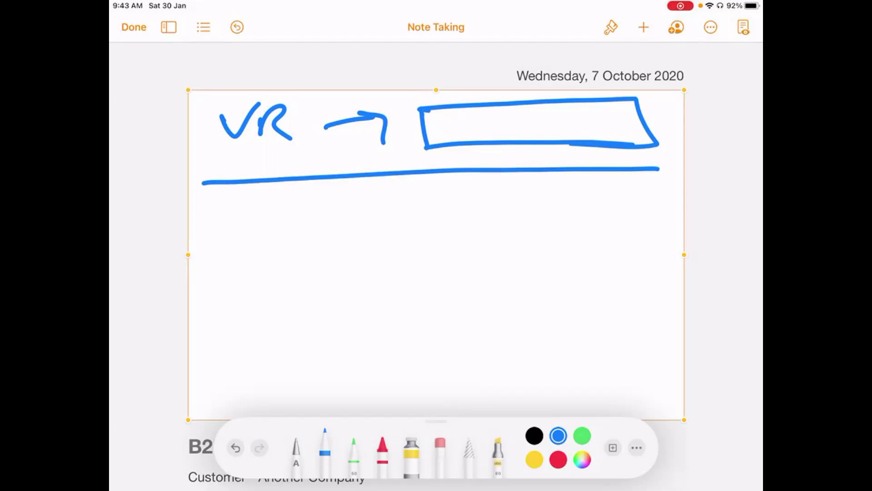
{"action": "mouse_move", "coordinate": [261, 193]}
{"action": "left_mouse_down"}
{"action": "mouse_move", "coordinate": [230, 217]}
{"action": "mouse_move", "coordinate": [263, 215]}
{"action": "left_mouse_up"}
{"action": "left_click_drag", "start_coordinate": [272, 204], "coordinate": [282, 214]}
{"action": "mouse_move", "coordinate": [293, 202]}
{"action": "left_mouse_down"}
{"action": "mouse_move", "coordinate": [279, 240]}
{"action": "mouse_move", "coordinate": [313, 209]}
{"action": "left_mouse_up"}
{"action": "left_click_drag", "start_coordinate": [330, 197], "coordinate": [309, 223]}
{"action": "mouse_move", "coordinate": [404, 186]}
{"action": "left_mouse_down"}
{"action": "mouse_move", "coordinate": [377, 214]}
{"action": "mouse_move", "coordinate": [505, 198]}
{"action": "left_mouse_up"}
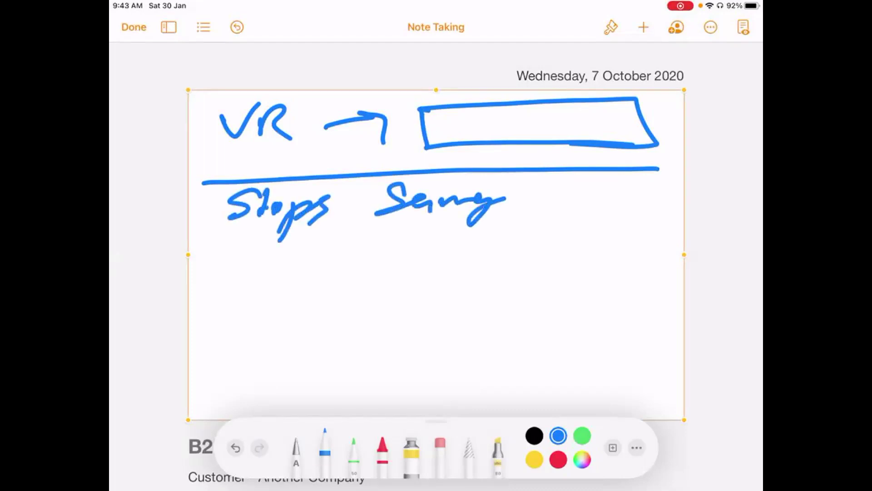
{"action": "mouse_move", "coordinate": [567, 178]}
{"action": "left_mouse_down"}
{"action": "mouse_move", "coordinate": [549, 212]}
{"action": "mouse_move", "coordinate": [599, 206]}
{"action": "mouse_move", "coordinate": [602, 229]}
{"action": "left_mouse_up"}
{"action": "left_click_drag", "start_coordinate": [629, 187], "coordinate": [638, 196]}
{"action": "mouse_move", "coordinate": [651, 195]}
{"action": "left_mouse_down"}
{"action": "mouse_move", "coordinate": [644, 223]}
{"action": "mouse_move", "coordinate": [671, 204]}
{"action": "left_mouse_up"}
- Underline the row's last two words, rule a line beneath, then delete the drawing
{"action": "left_click_drag", "start_coordinate": [543, 229], "coordinate": [601, 219]}
{"action": "left_click_drag", "start_coordinate": [631, 233], "coordinate": [665, 224]}
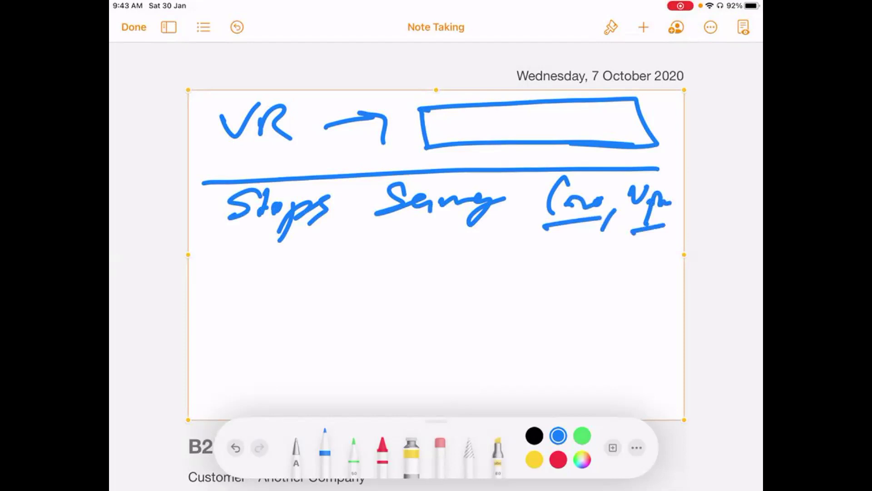
{"action": "left_click_drag", "start_coordinate": [206, 257], "coordinate": [665, 224]}
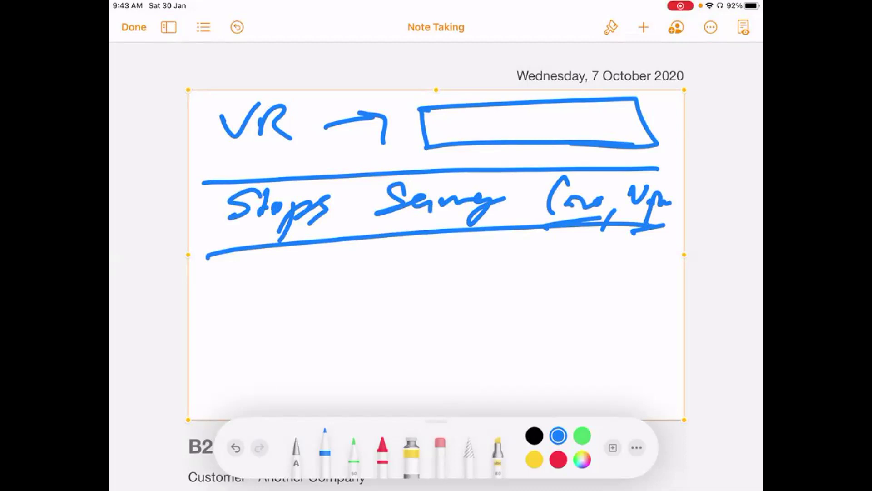
{"action": "left_click", "coordinate": [478, 86]}
{"action": "left_click", "coordinate": [508, 64]}
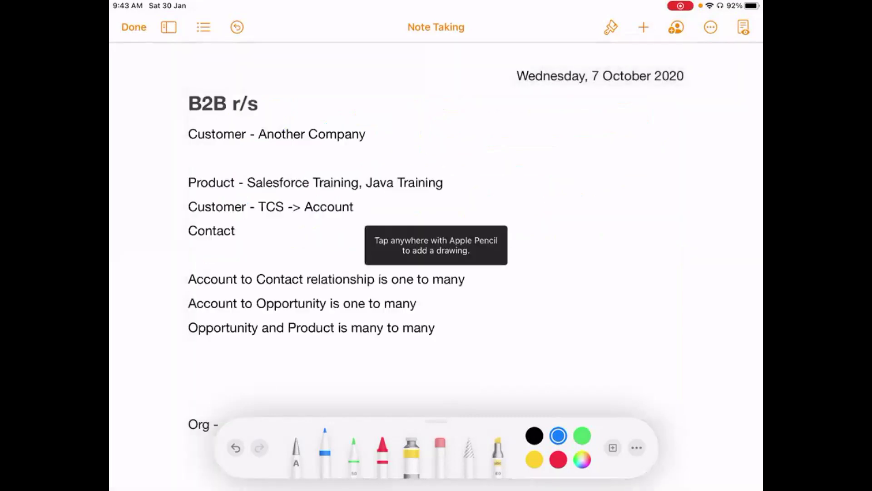
- Insert a new blank Drawing and handwrite an underlined 'WR.' heading
{"action": "left_click", "coordinate": [643, 27]}
{"action": "left_click", "coordinate": [585, 277]}
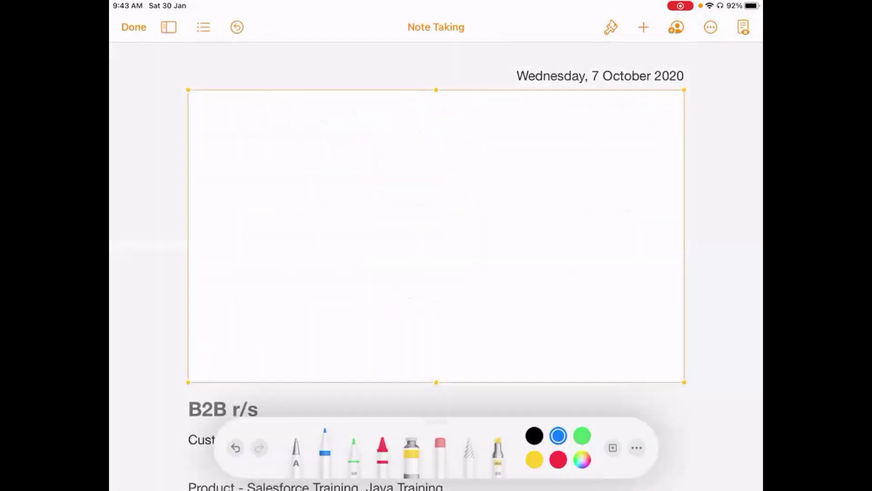
{"action": "mouse_move", "coordinate": [216, 120]}
{"action": "left_mouse_down"}
{"action": "mouse_move", "coordinate": [256, 126]}
{"action": "mouse_move", "coordinate": [269, 114]}
{"action": "left_mouse_up"}
{"action": "mouse_move", "coordinate": [276, 115]}
{"action": "left_mouse_down"}
{"action": "mouse_move", "coordinate": [275, 138]}
{"action": "mouse_move", "coordinate": [303, 142]}
{"action": "left_mouse_up"}
{"action": "left_click", "coordinate": [322, 131]}
{"action": "left_click_drag", "start_coordinate": [204, 164], "coordinate": [367, 132]}
- Handwrite an underlined 'Workflow.' heading beside WR
{"action": "mouse_move", "coordinate": [404, 107]}
{"action": "left_mouse_down"}
{"action": "mouse_move", "coordinate": [413, 119]}
{"action": "mouse_move", "coordinate": [459, 109]}
{"action": "mouse_move", "coordinate": [493, 114]}
{"action": "mouse_move", "coordinate": [500, 125]}
{"action": "left_mouse_up"}
{"action": "mouse_move", "coordinate": [508, 107]}
{"action": "left_mouse_down"}
{"action": "mouse_move", "coordinate": [507, 114]}
{"action": "mouse_move", "coordinate": [520, 109]}
{"action": "left_mouse_up"}
{"action": "left_click_drag", "start_coordinate": [519, 96], "coordinate": [517, 145]}
{"action": "left_click_drag", "start_coordinate": [513, 114], "coordinate": [532, 109]}
{"action": "mouse_move", "coordinate": [525, 97]}
{"action": "left_mouse_down"}
{"action": "mouse_move", "coordinate": [540, 120]}
{"action": "mouse_move", "coordinate": [573, 112]}
{"action": "left_mouse_up"}
{"action": "left_click", "coordinate": [585, 120]}
{"action": "left_click_drag", "start_coordinate": [423, 145], "coordinate": [574, 134]}
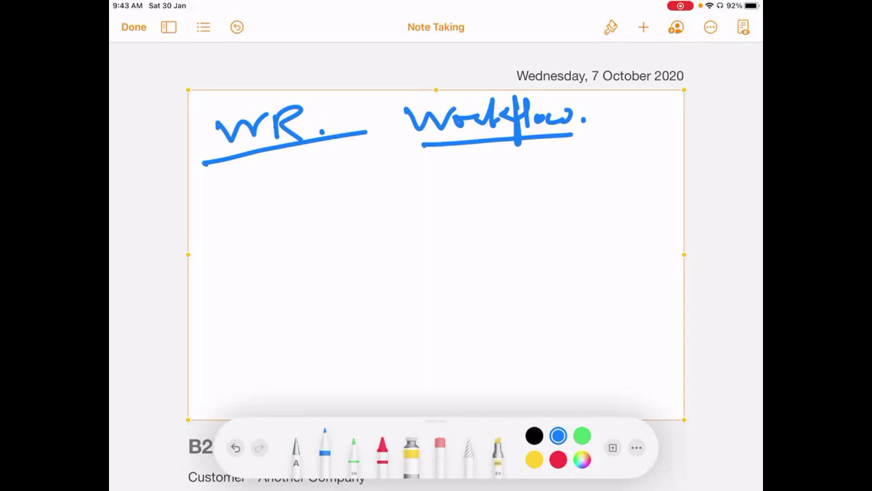
- Write a bracketed, underlined 'Saved.' condition under WR
{"action": "mouse_move", "coordinate": [212, 193]}
{"action": "left_mouse_down"}
{"action": "mouse_move", "coordinate": [219, 242]}
{"action": "mouse_move", "coordinate": [213, 192]}
{"action": "mouse_move", "coordinate": [224, 192]}
{"action": "left_mouse_up"}
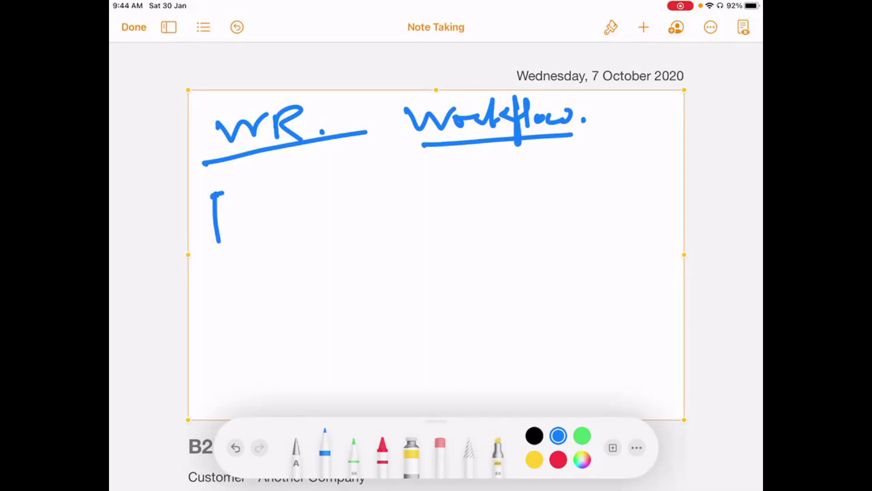
{"action": "mouse_move", "coordinate": [274, 180]}
{"action": "left_mouse_down"}
{"action": "mouse_move", "coordinate": [259, 207]}
{"action": "mouse_move", "coordinate": [293, 207]}
{"action": "mouse_move", "coordinate": [329, 189]}
{"action": "mouse_move", "coordinate": [343, 196]}
{"action": "mouse_move", "coordinate": [346, 163]}
{"action": "left_mouse_up"}
{"action": "left_click", "coordinate": [354, 197]}
{"action": "left_click_drag", "start_coordinate": [217, 193], "coordinate": [225, 230]}
{"action": "left_click_drag", "start_coordinate": [227, 209], "coordinate": [245, 204]}
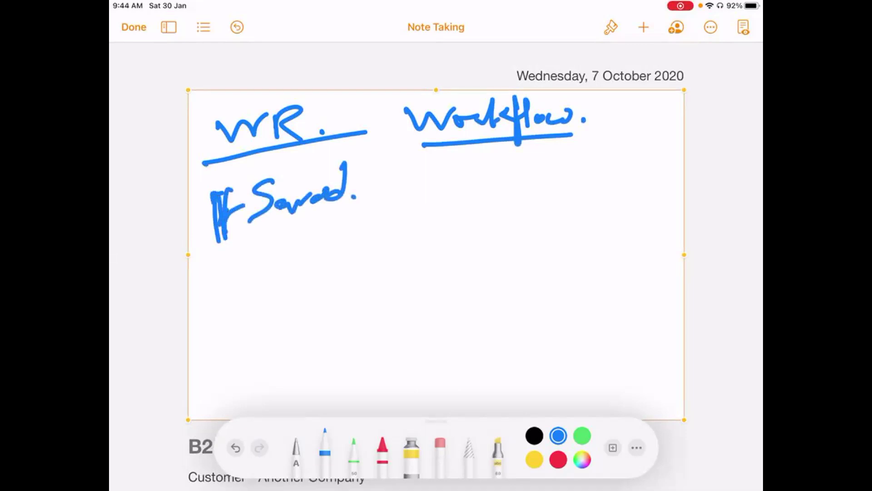
{"action": "left_click_drag", "start_coordinate": [204, 254], "coordinate": [334, 210]}
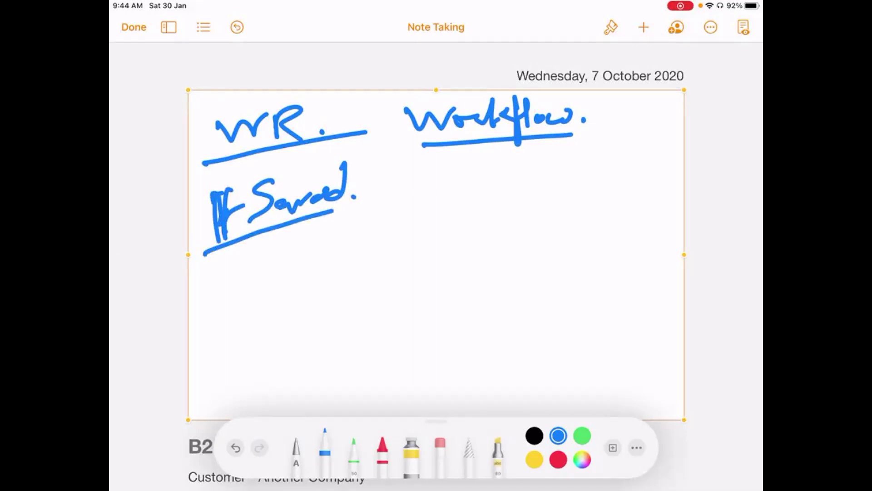
- Number the workflow items 1), 2) and 3) under Workflow
{"action": "left_click_drag", "start_coordinate": [398, 185], "coordinate": [398, 209]}
{"action": "mouse_move", "coordinate": [396, 171]}
{"action": "left_mouse_down"}
{"action": "mouse_move", "coordinate": [425, 182]}
{"action": "mouse_move", "coordinate": [393, 234]}
{"action": "mouse_move", "coordinate": [411, 268]}
{"action": "left_mouse_up"}
{"action": "mouse_move", "coordinate": [398, 239]}
{"action": "left_mouse_down"}
{"action": "mouse_move", "coordinate": [400, 293]}
{"action": "mouse_move", "coordinate": [386, 337]}
{"action": "left_mouse_up"}
{"action": "left_click_drag", "start_coordinate": [400, 294], "coordinate": [411, 389]}
- Add item 4) to the list and write 'C/U' below Saved
{"action": "left_click_drag", "start_coordinate": [411, 353], "coordinate": [414, 408]}
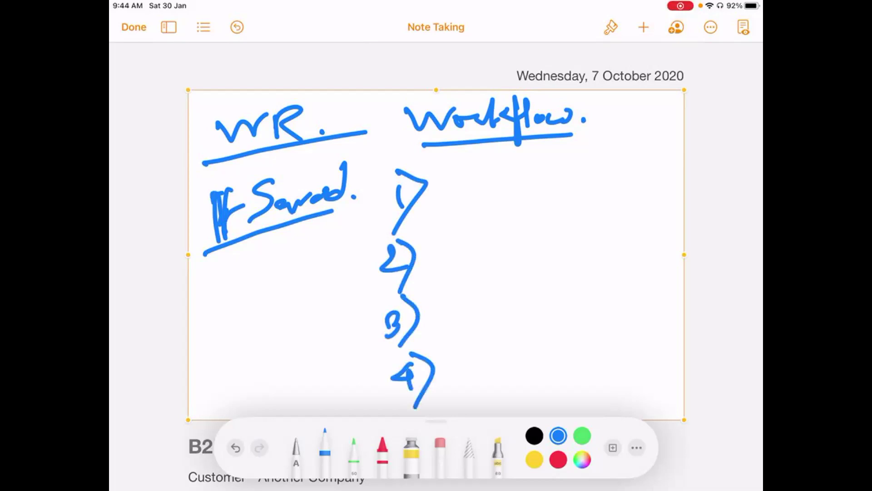
{"action": "mouse_move", "coordinate": [237, 278]}
{"action": "left_mouse_down"}
{"action": "mouse_move", "coordinate": [217, 291]}
{"action": "mouse_move", "coordinate": [254, 341]}
{"action": "left_mouse_up"}
{"action": "left_click_drag", "start_coordinate": [268, 267], "coordinate": [291, 249]}
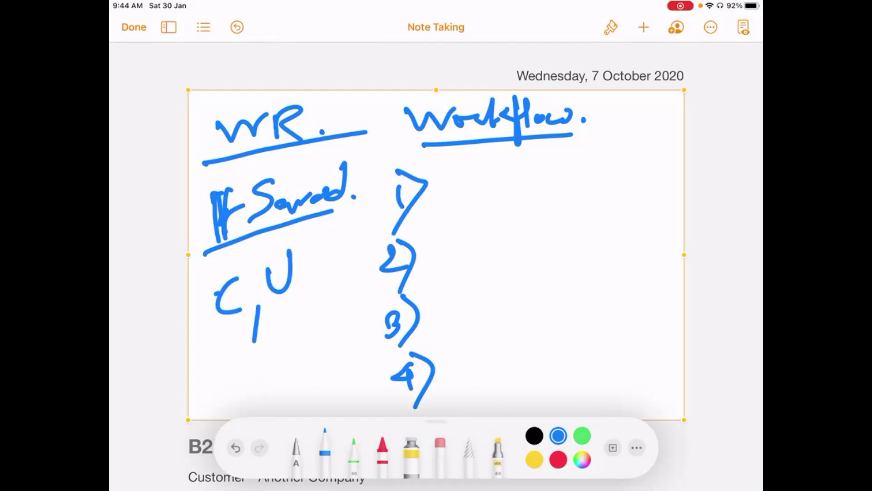
- Write 'Send Emails' beside item 1) with a bracketed, underlined 'Client Alerts' note
{"action": "mouse_move", "coordinate": [477, 169]}
{"action": "left_mouse_down"}
{"action": "mouse_move", "coordinate": [444, 204]}
{"action": "mouse_move", "coordinate": [502, 194]}
{"action": "mouse_move", "coordinate": [511, 164]}
{"action": "left_mouse_up"}
{"action": "mouse_move", "coordinate": [566, 157]}
{"action": "left_mouse_down"}
{"action": "mouse_move", "coordinate": [554, 191]}
{"action": "mouse_move", "coordinate": [602, 189]}
{"action": "left_mouse_up"}
{"action": "left_click", "coordinate": [608, 173]}
{"action": "left_click_drag", "start_coordinate": [630, 149], "coordinate": [620, 191]}
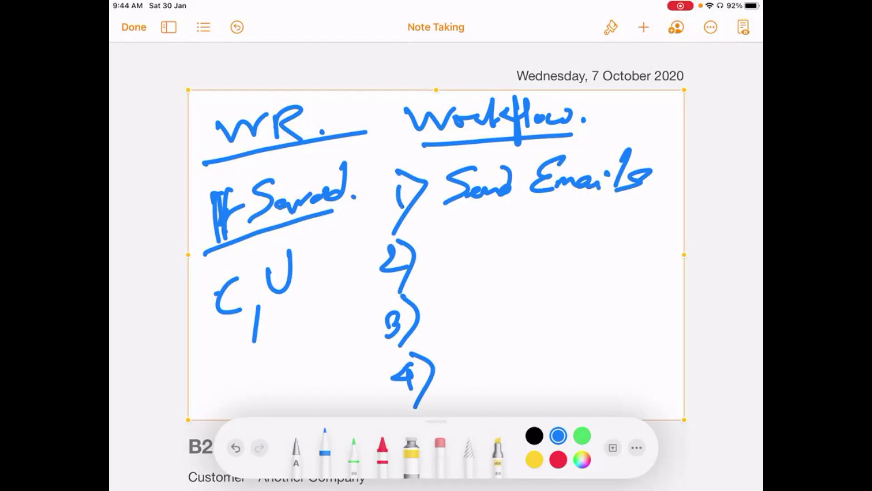
{"action": "mouse_move", "coordinate": [528, 201]}
{"action": "left_mouse_down"}
{"action": "mouse_move", "coordinate": [519, 209]}
{"action": "mouse_move", "coordinate": [632, 200]}
{"action": "mouse_move", "coordinate": [654, 207]}
{"action": "mouse_move", "coordinate": [673, 186]}
{"action": "mouse_move", "coordinate": [677, 211]}
{"action": "left_mouse_up"}
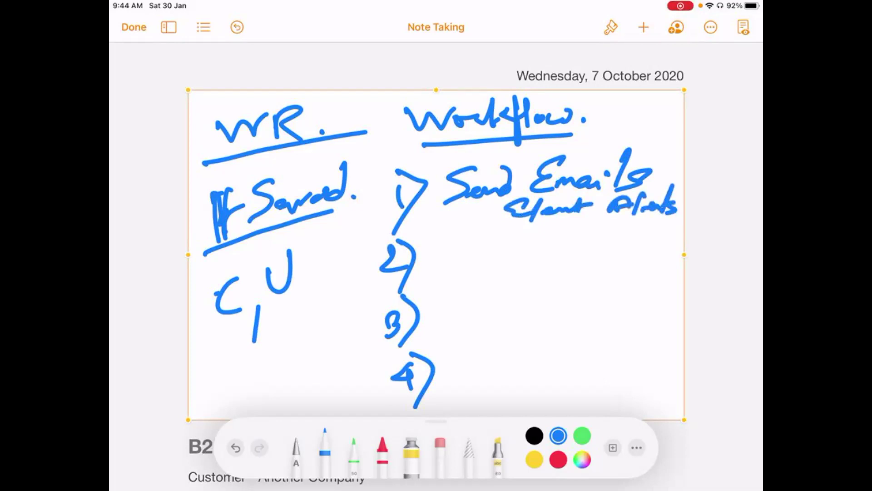
{"action": "mouse_move", "coordinate": [507, 194]}
{"action": "left_mouse_down"}
{"action": "mouse_move", "coordinate": [503, 235]}
{"action": "mouse_move", "coordinate": [679, 217]}
{"action": "left_mouse_up"}
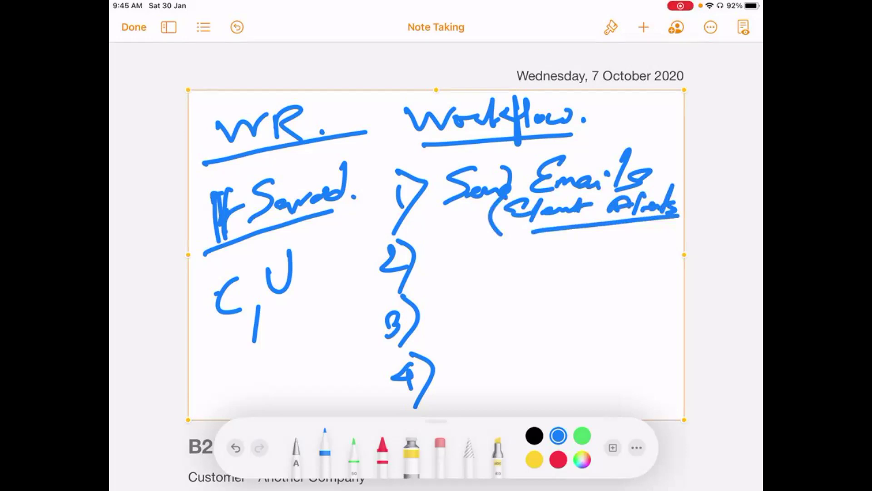
- Write 'Create tasks' beside item 2)
{"action": "mouse_move", "coordinate": [457, 251]}
{"action": "left_mouse_down"}
{"action": "mouse_move", "coordinate": [452, 273]}
{"action": "mouse_move", "coordinate": [513, 261]}
{"action": "mouse_move", "coordinate": [512, 272]}
{"action": "left_mouse_up"}
{"action": "left_click_drag", "start_coordinate": [554, 240], "coordinate": [553, 266]}
{"action": "left_click_drag", "start_coordinate": [537, 261], "coordinate": [597, 255]}
{"action": "mouse_move", "coordinate": [611, 235]}
{"action": "left_mouse_down"}
{"action": "mouse_move", "coordinate": [601, 264]}
{"action": "mouse_move", "coordinate": [631, 246]}
{"action": "mouse_move", "coordinate": [635, 272]}
{"action": "mouse_move", "coordinate": [633, 262]}
{"action": "left_mouse_up"}
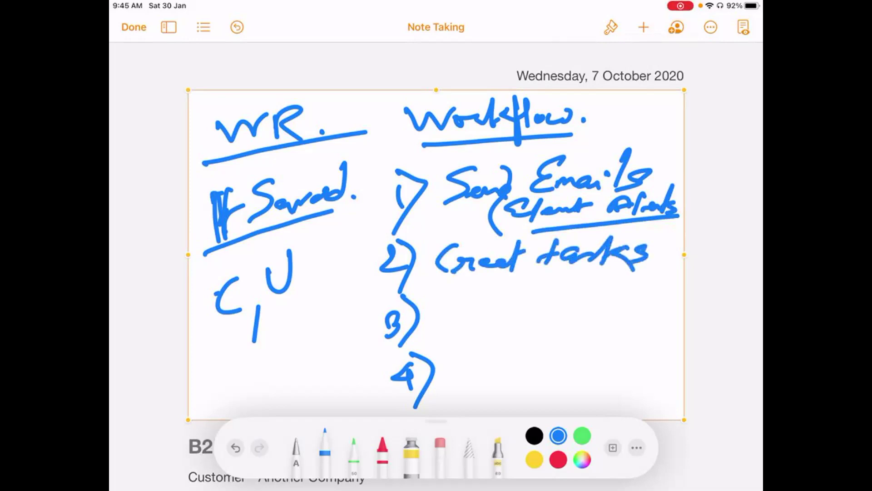
- Write and circle 'Action' below C/U, and underline Create tasks
{"action": "left_click_drag", "start_coordinate": [217, 400], "coordinate": [242, 392]}
{"action": "left_click_drag", "start_coordinate": [223, 384], "coordinate": [259, 380]}
{"action": "left_click_drag", "start_coordinate": [272, 341], "coordinate": [265, 377]}
{"action": "mouse_move", "coordinate": [263, 360]}
{"action": "left_mouse_down"}
{"action": "mouse_move", "coordinate": [317, 350]}
{"action": "mouse_move", "coordinate": [267, 393]}
{"action": "left_mouse_up"}
{"action": "mouse_move", "coordinate": [334, 332]}
{"action": "left_mouse_down"}
{"action": "mouse_move", "coordinate": [320, 325]}
{"action": "mouse_move", "coordinate": [213, 400]}
{"action": "mouse_move", "coordinate": [258, 337]}
{"action": "left_mouse_up"}
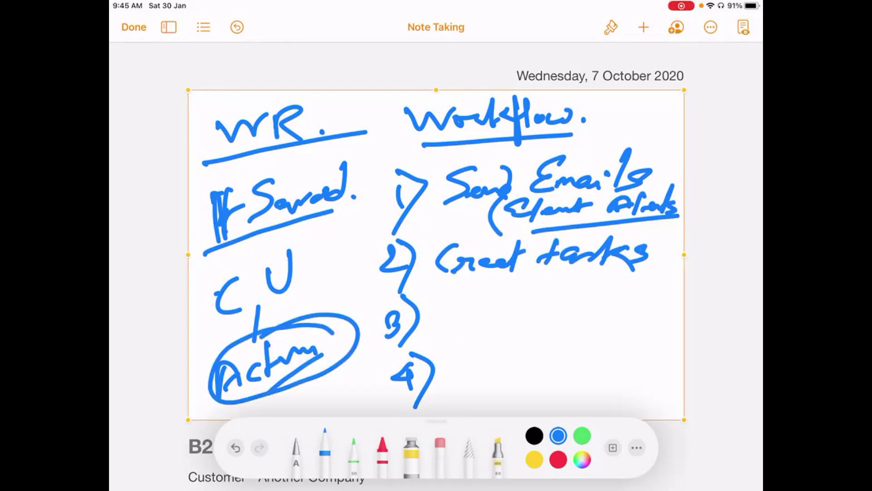
{"action": "left_click_drag", "start_coordinate": [433, 293], "coordinate": [615, 269]}
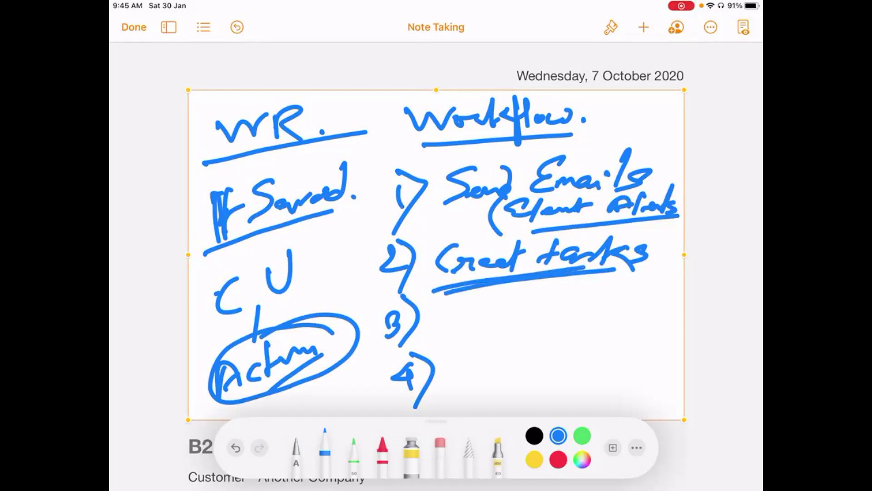
- Write circled 'OM' beside item 3) with an arrow to circled 'SOAP' and a note
{"action": "mouse_move", "coordinate": [458, 308]}
{"action": "left_mouse_down"}
{"action": "mouse_move", "coordinate": [450, 310]}
{"action": "mouse_move", "coordinate": [472, 331]}
{"action": "mouse_move", "coordinate": [502, 325]}
{"action": "left_mouse_up"}
{"action": "mouse_move", "coordinate": [486, 293]}
{"action": "left_mouse_down"}
{"action": "mouse_move", "coordinate": [522, 309]}
{"action": "mouse_move", "coordinate": [448, 293]}
{"action": "left_mouse_up"}
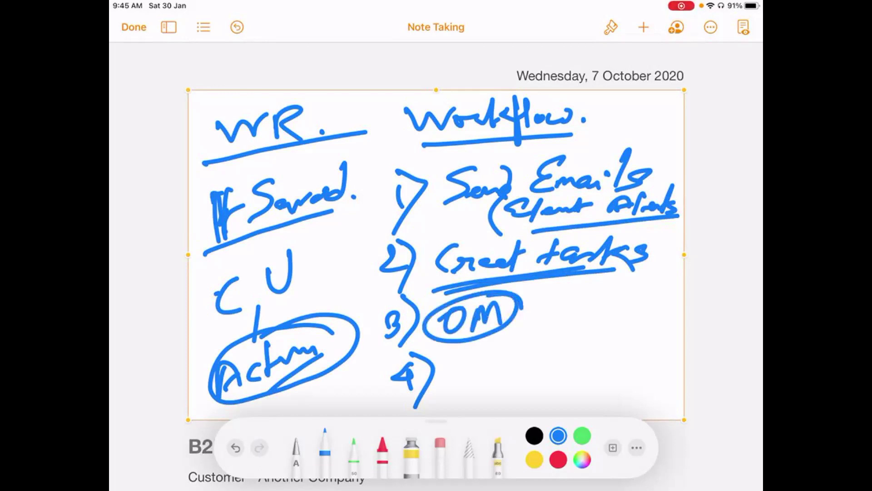
{"action": "left_click_drag", "start_coordinate": [525, 317], "coordinate": [566, 311]}
{"action": "left_click_drag", "start_coordinate": [545, 306], "coordinate": [552, 320]}
{"action": "mouse_move", "coordinate": [591, 295]}
{"action": "left_mouse_down"}
{"action": "mouse_move", "coordinate": [573, 316]}
{"action": "mouse_move", "coordinate": [618, 312]}
{"action": "mouse_move", "coordinate": [643, 294]}
{"action": "mouse_move", "coordinate": [630, 300]}
{"action": "mouse_move", "coordinate": [609, 277]}
{"action": "mouse_move", "coordinate": [647, 287]}
{"action": "left_mouse_up"}
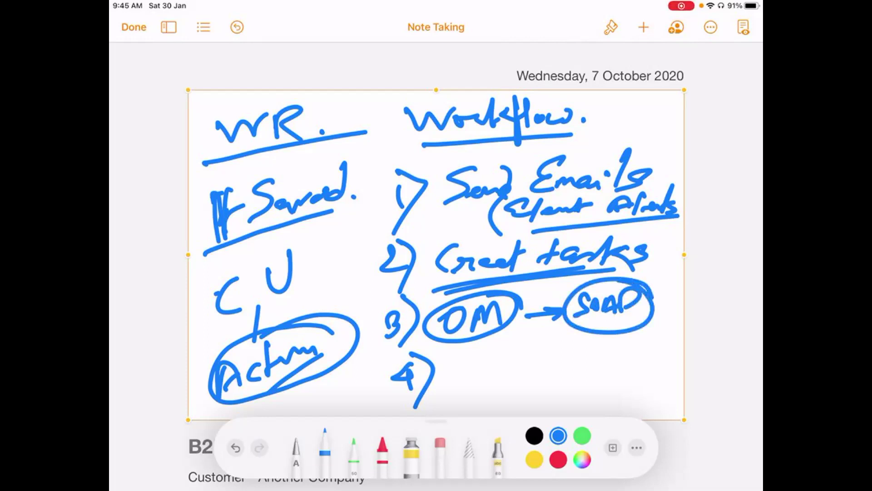
{"action": "mouse_move", "coordinate": [557, 326]}
{"action": "left_mouse_down"}
{"action": "mouse_move", "coordinate": [551, 346]}
{"action": "mouse_move", "coordinate": [615, 327]}
{"action": "mouse_move", "coordinate": [644, 330]}
{"action": "left_mouse_up"}
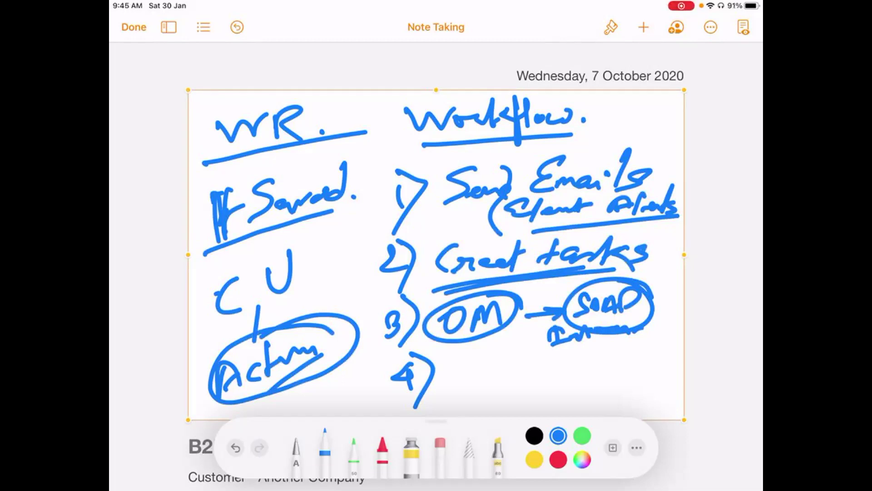
{"action": "mouse_move", "coordinate": [497, 353]}
{"action": "left_mouse_down"}
{"action": "mouse_move", "coordinate": [524, 326]}
{"action": "mouse_move", "coordinate": [534, 344]}
{"action": "left_mouse_up"}
{"action": "left_click", "coordinate": [539, 344]}
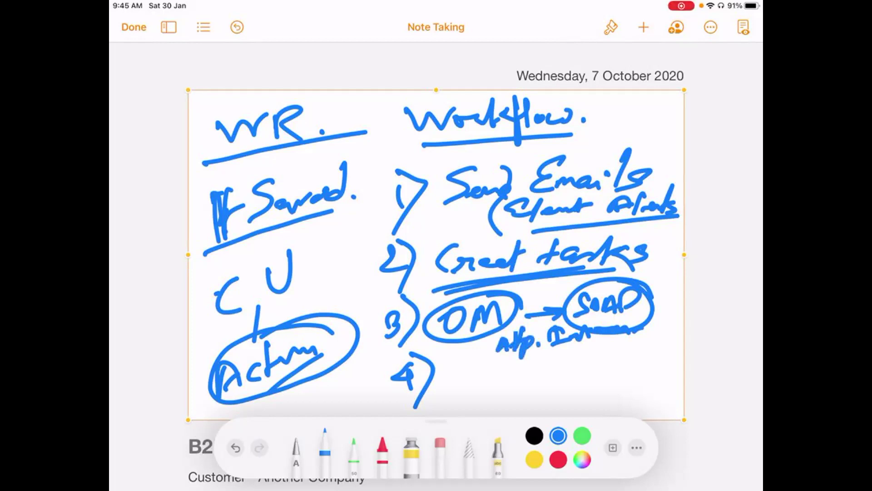
- Write 'Field Update' beside item 4)
{"action": "left_click_drag", "start_coordinate": [446, 374], "coordinate": [441, 403]}
{"action": "left_click_drag", "start_coordinate": [442, 370], "coordinate": [474, 359]}
{"action": "left_click_drag", "start_coordinate": [446, 390], "coordinate": [463, 381]}
{"action": "mouse_move", "coordinate": [468, 387]}
{"action": "left_mouse_down"}
{"action": "mouse_move", "coordinate": [473, 401]}
{"action": "mouse_move", "coordinate": [562, 367]}
{"action": "mouse_move", "coordinate": [564, 383]}
{"action": "mouse_move", "coordinate": [598, 346]}
{"action": "mouse_move", "coordinate": [610, 378]}
{"action": "left_mouse_up"}
{"action": "left_click", "coordinate": [480, 378]}
{"action": "mouse_move", "coordinate": [617, 379]}
{"action": "left_mouse_down"}
{"action": "mouse_move", "coordinate": [626, 351]}
{"action": "mouse_move", "coordinate": [642, 377]}
{"action": "left_mouse_up"}
- Finish 'Field update.', add and circle a note beneath, box the item, and go home
{"action": "left_click", "coordinate": [650, 372]}
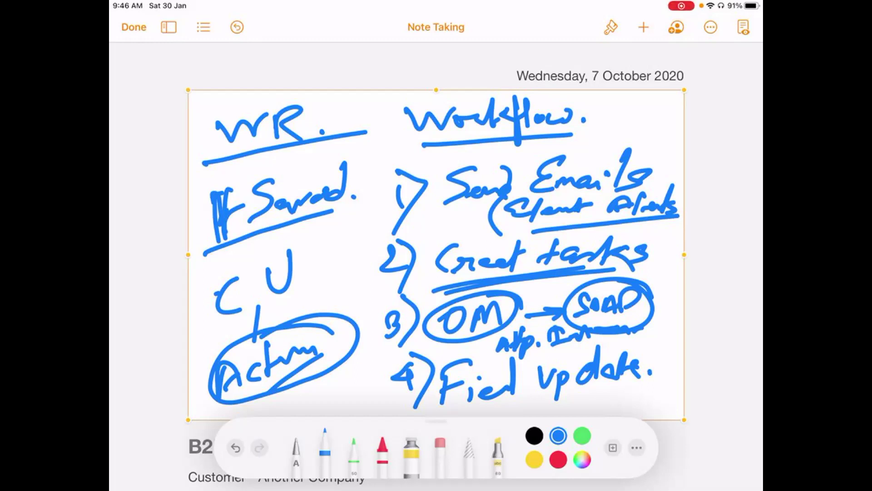
{"action": "left_click_drag", "start_coordinate": [559, 412], "coordinate": [665, 394]}
{"action": "left_click_drag", "start_coordinate": [666, 393], "coordinate": [675, 380]}
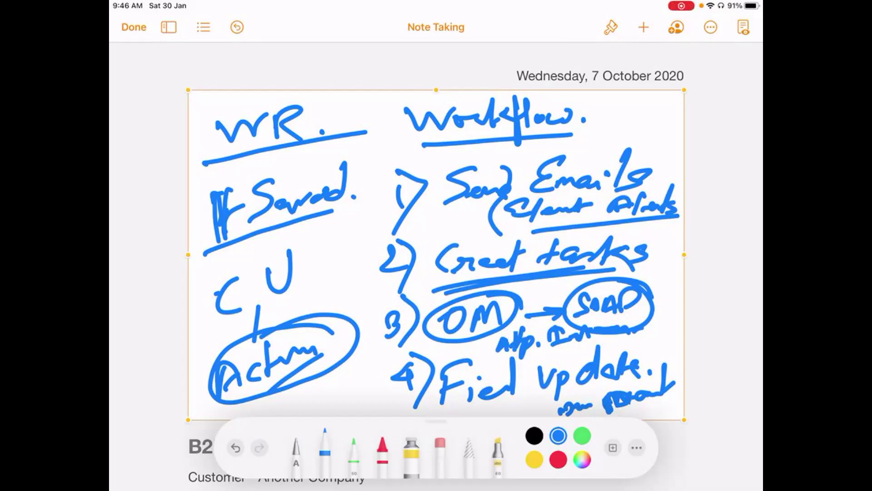
{"action": "mouse_move", "coordinate": [427, 372]}
{"action": "left_mouse_down"}
{"action": "mouse_move", "coordinate": [607, 378]}
{"action": "mouse_move", "coordinate": [663, 330]}
{"action": "mouse_move", "coordinate": [445, 363]}
{"action": "left_mouse_up"}
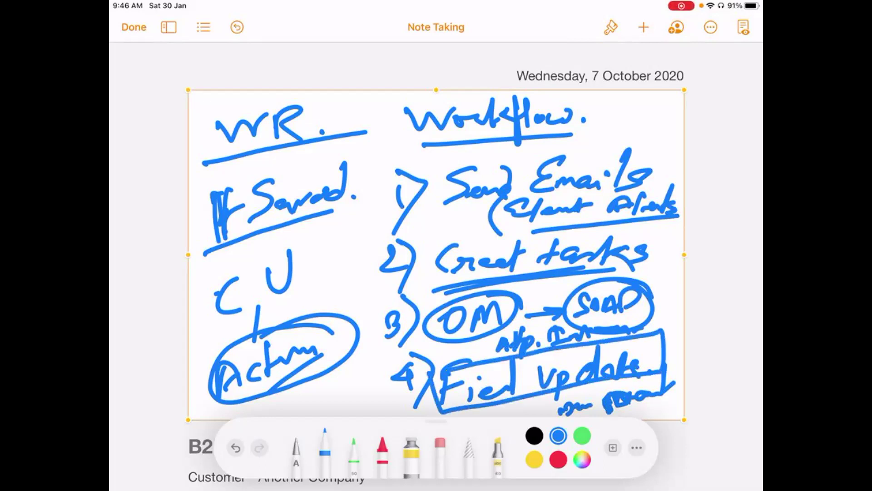
{"action": "mouse_move", "coordinate": [672, 390]}
{"action": "left_mouse_down"}
{"action": "mouse_move", "coordinate": [621, 380]}
{"action": "mouse_move", "coordinate": [654, 411]}
{"action": "mouse_move", "coordinate": [605, 384]}
{"action": "mouse_move", "coordinate": [670, 393]}
{"action": "left_mouse_up"}
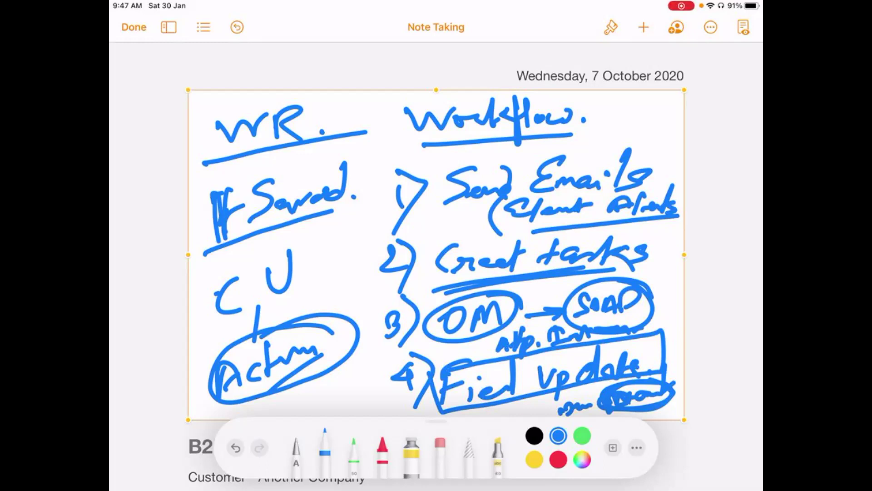
{"action": "key", "text": "super+h"}
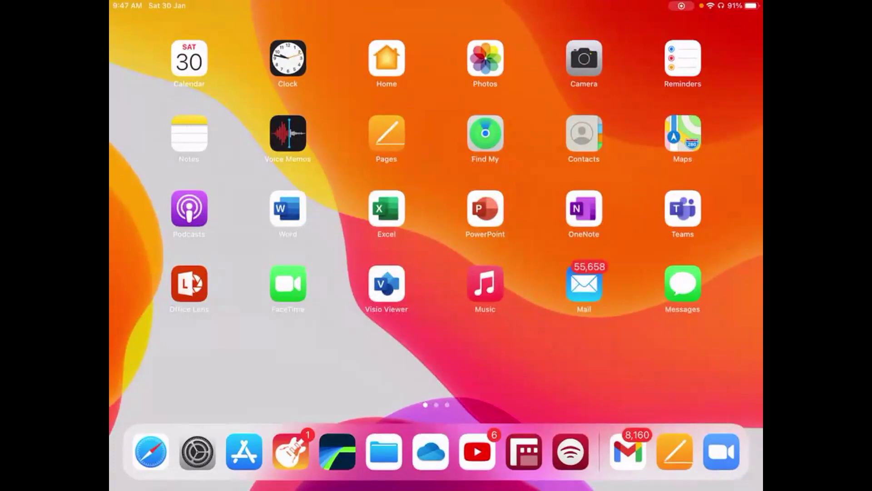
- Return to the Zoom meeting showing Salesforce Account Page Layouts and minimise the Zoom dialog
{"action": "key", "text": "super+Tab"}
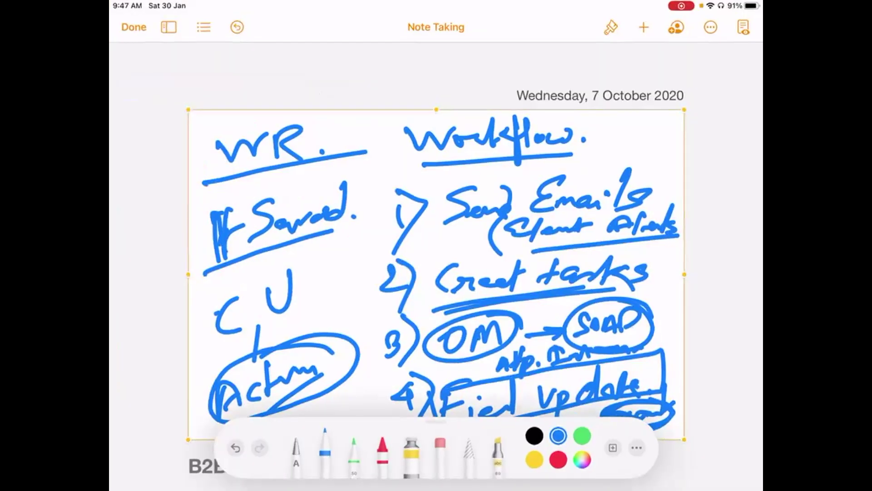
{"action": "left_click_drag", "start_coordinate": [437, 488], "coordinate": [436, 273]}
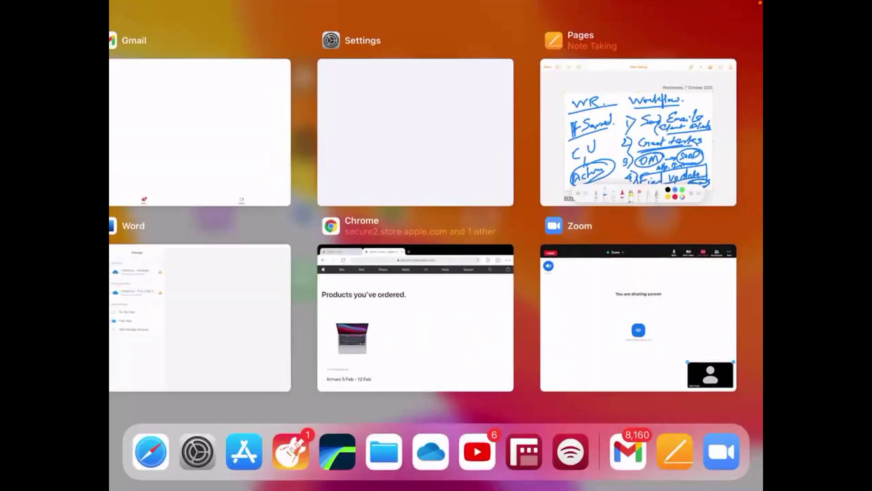
{"action": "left_click", "coordinate": [639, 318]}
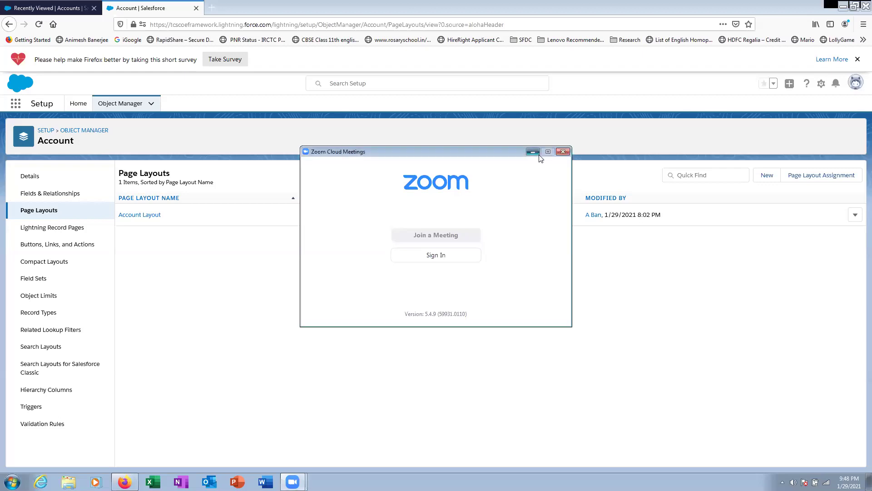
{"action": "left_click", "coordinate": [533, 151]}
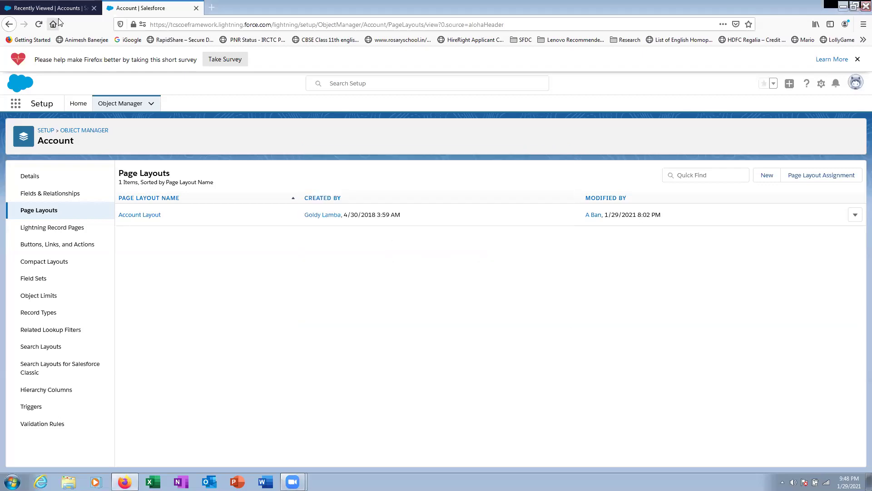
- Move between the Accounts and Setup tabs, peek at Object Manager, and return to Setup Home
{"action": "left_click", "coordinate": [64, 9]}
{"action": "left_click", "coordinate": [155, 9]}
{"action": "left_click", "coordinate": [78, 104]}
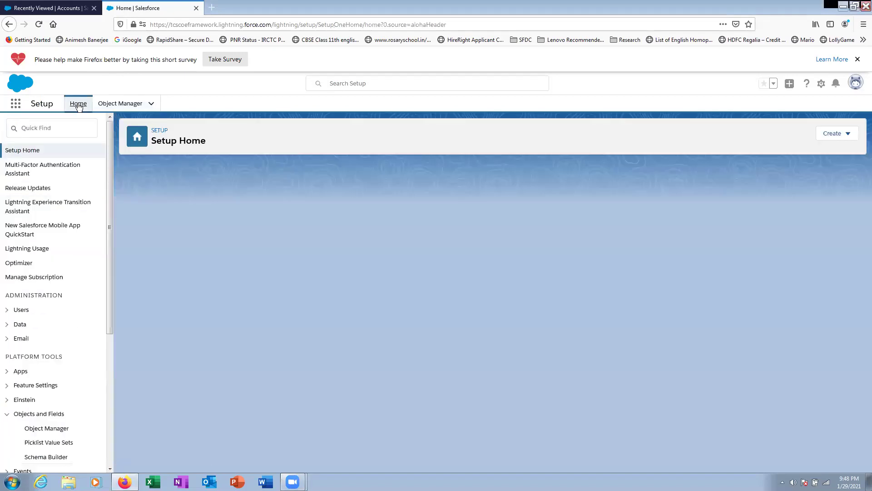
{"action": "left_click", "coordinate": [121, 104]}
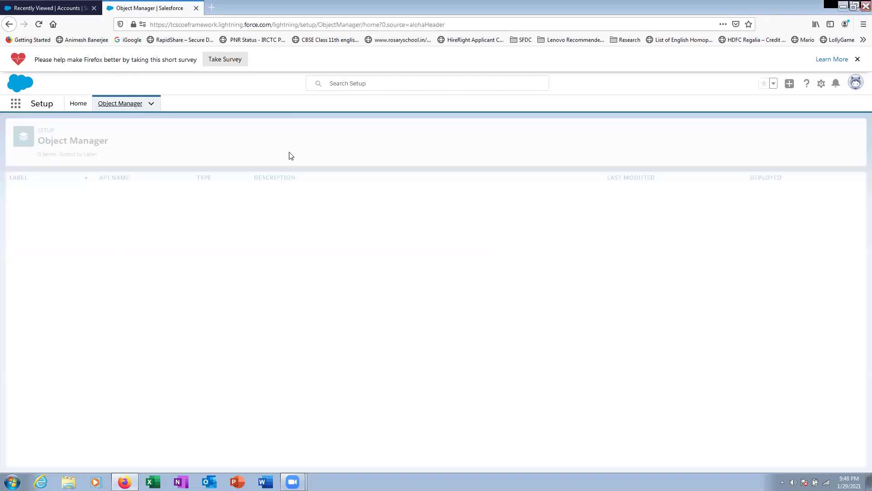
{"action": "left_click", "coordinate": [80, 109]}
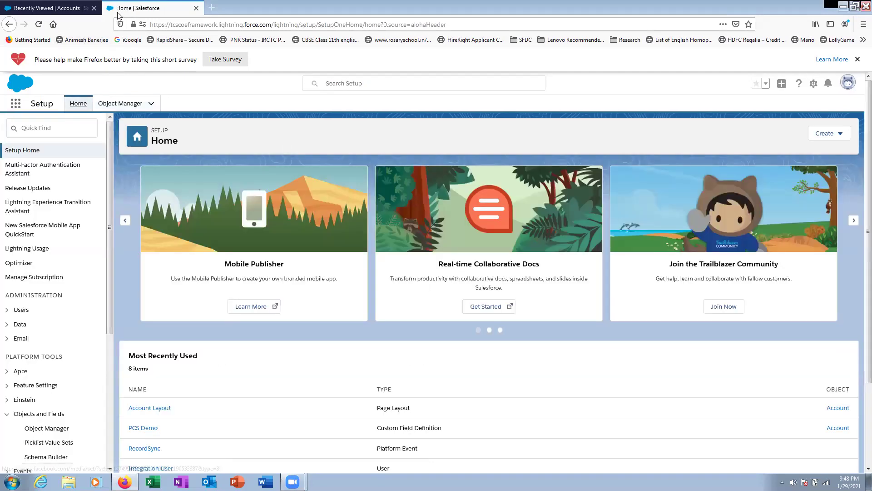
- Search 'work' in Setup Quick Find and open Workflow Rules under Workflow Actions
{"action": "left_click", "coordinate": [47, 128]}
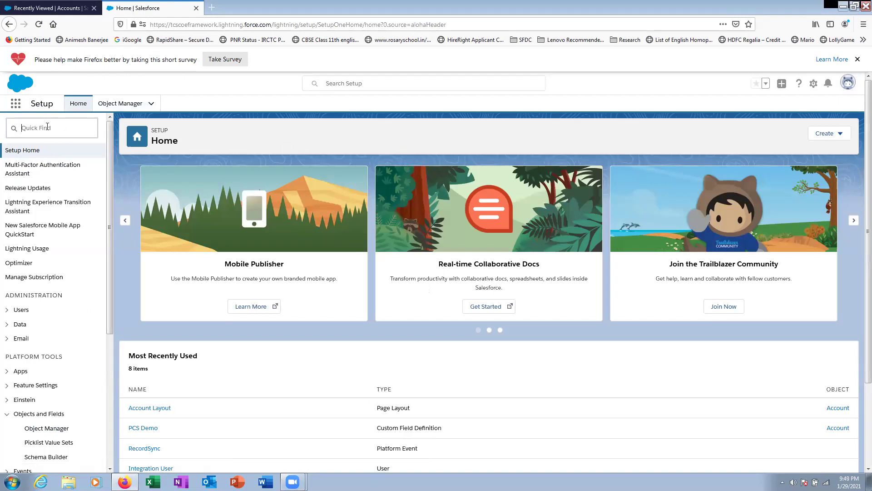
{"action": "type", "text": "work"}
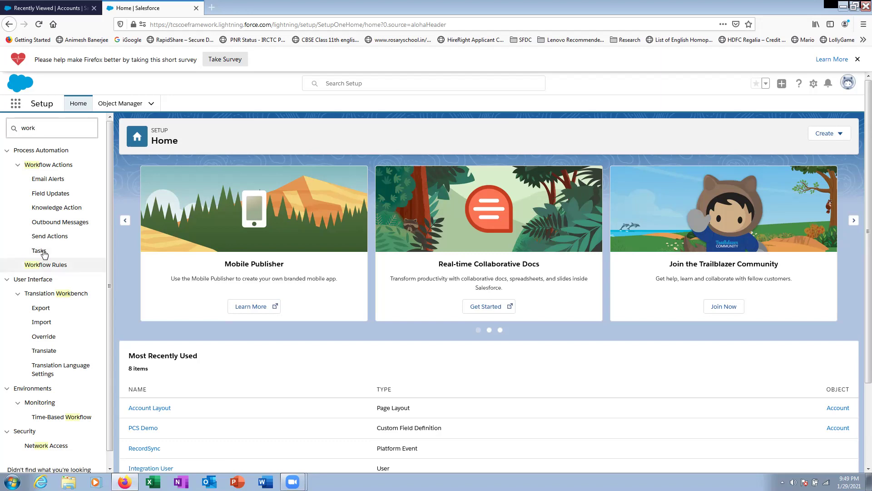
{"action": "left_click", "coordinate": [48, 179]}
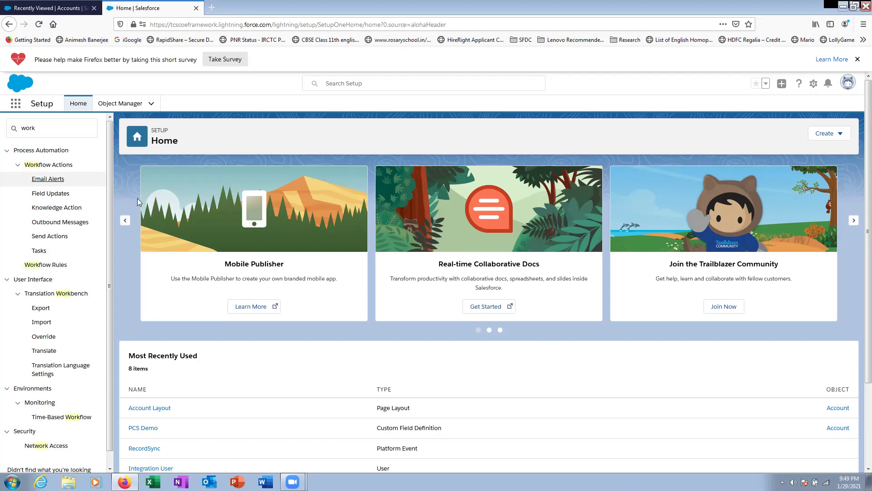
{"action": "left_click", "coordinate": [66, 268]}
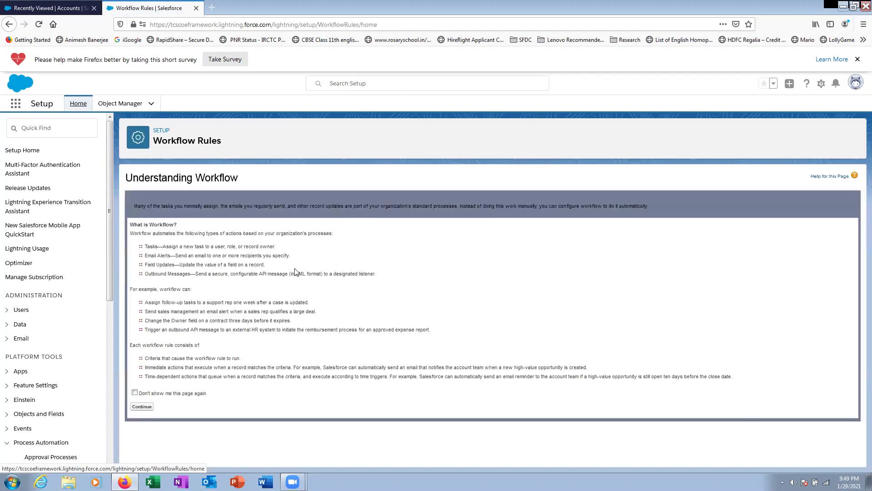
- Dismiss the workflow introduction for good and start a new rule on the Account object
{"action": "left_click", "coordinate": [134, 393]}
{"action": "left_click", "coordinate": [141, 406]}
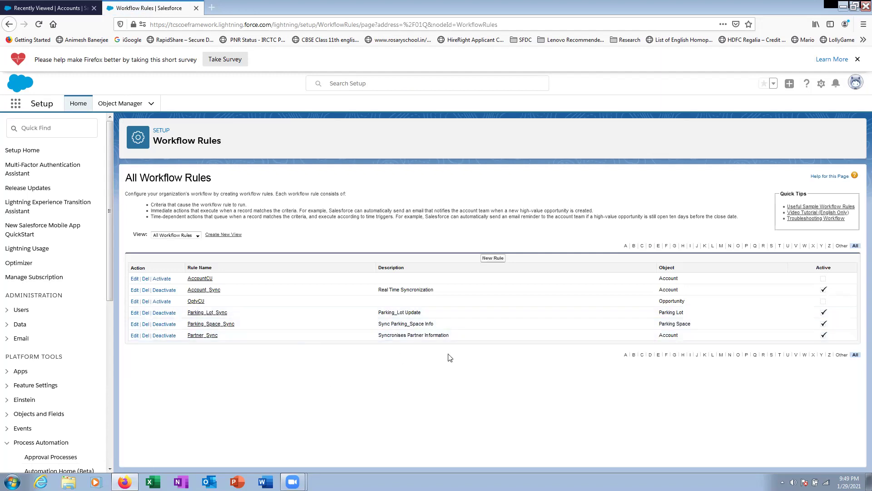
{"action": "left_click", "coordinate": [492, 258]}
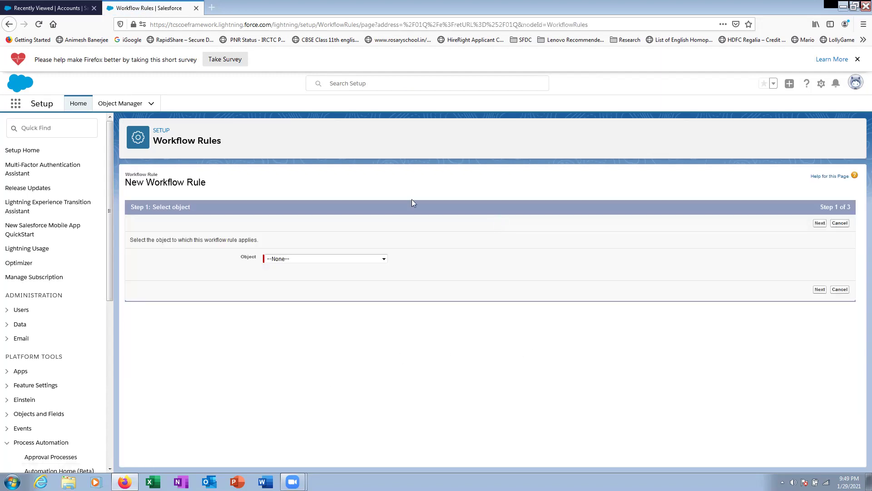
{"action": "left_click", "coordinate": [334, 259]}
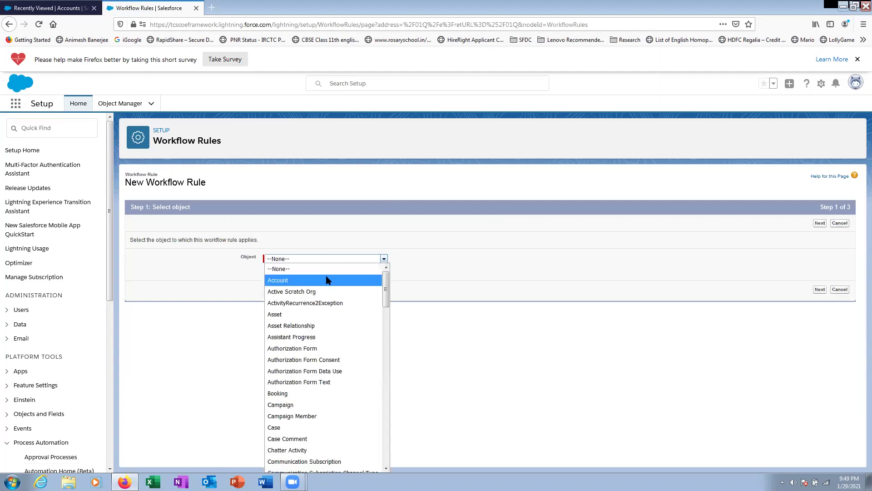
{"action": "left_click", "coordinate": [325, 278]}
{"action": "left_click", "coordinate": [820, 291]}
- Name the rule 'Account Create' and evaluate it only when records are created
{"action": "scroll", "coordinate": [404, 281], "scroll_direction": "down", "scroll_amount": 1}
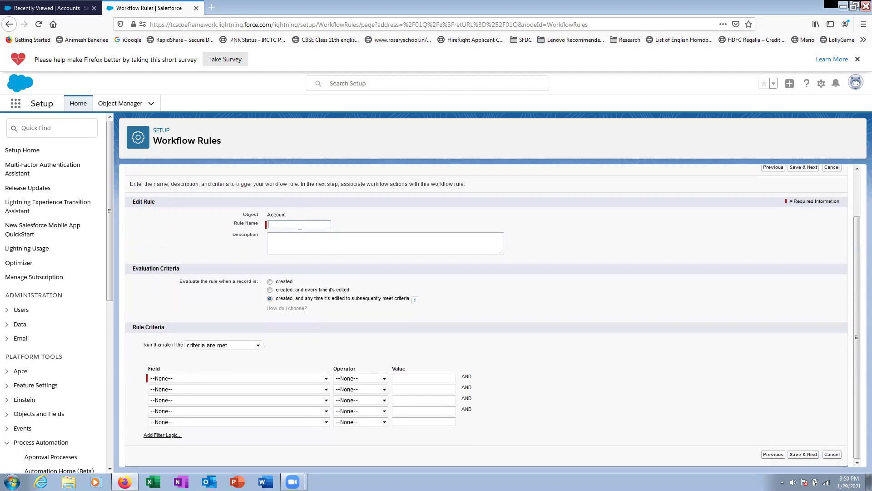
{"action": "type", "text": "Em"}
{"action": "key", "text": "BackSpace"}
{"action": "key", "text": "BackSpace"}
{"action": "type", "text": "Account Create"}
{"action": "left_click", "coordinate": [286, 282]}
- Set the criterion Account Name not equal to blank, then Save & Next
{"action": "left_click", "coordinate": [216, 381]}
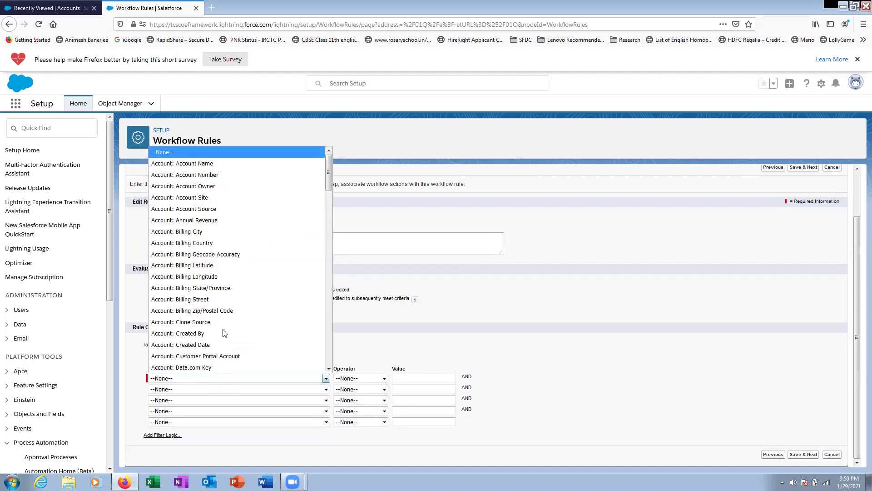
{"action": "left_click", "coordinate": [230, 164]}
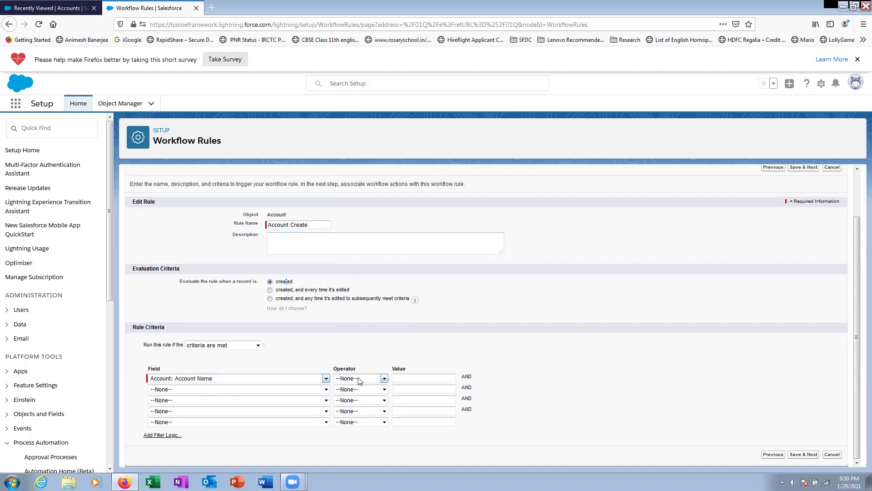
{"action": "left_click", "coordinate": [359, 379]}
{"action": "left_click", "coordinate": [367, 270]}
{"action": "left_click", "coordinate": [424, 378]}
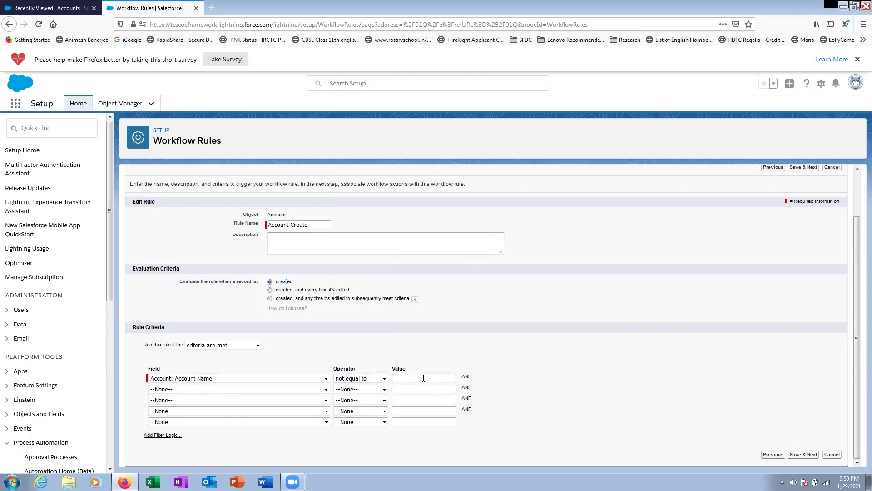
{"action": "left_click", "coordinate": [808, 455]}
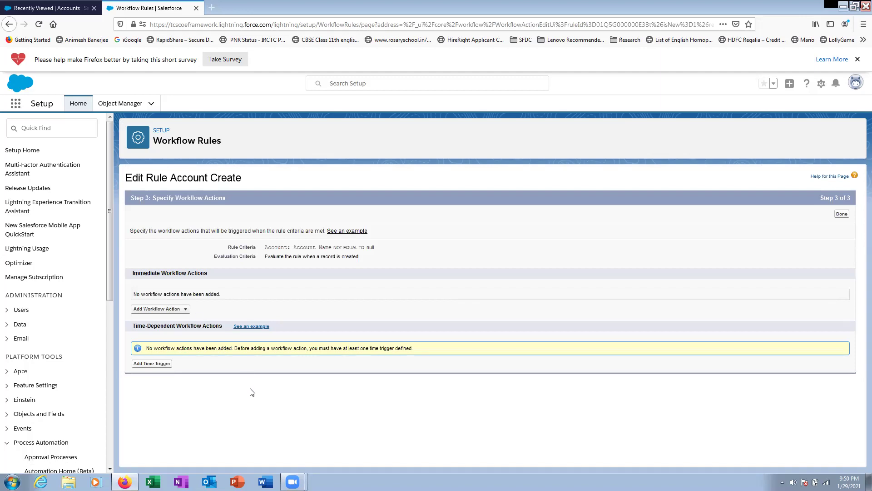
- Choose New Email Alert from the Account Create rule's Add Workflow Action menu
{"action": "left_click", "coordinate": [184, 310]}
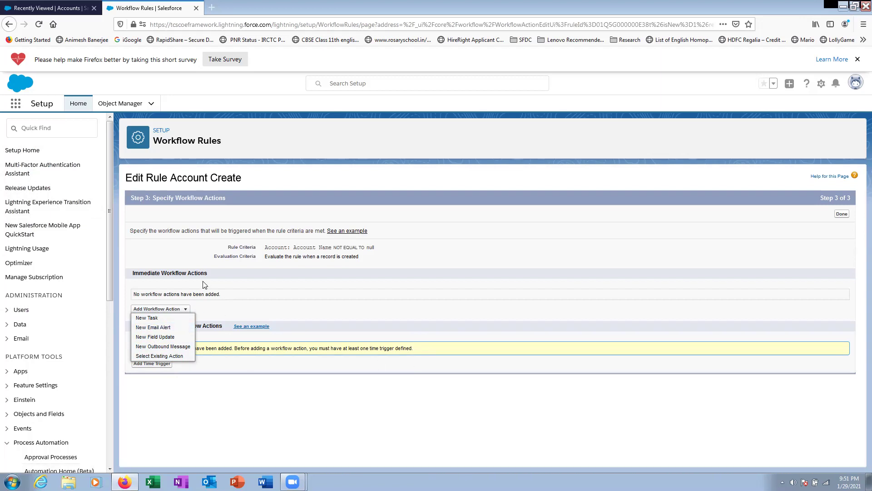
{"action": "left_click", "coordinate": [162, 328]}
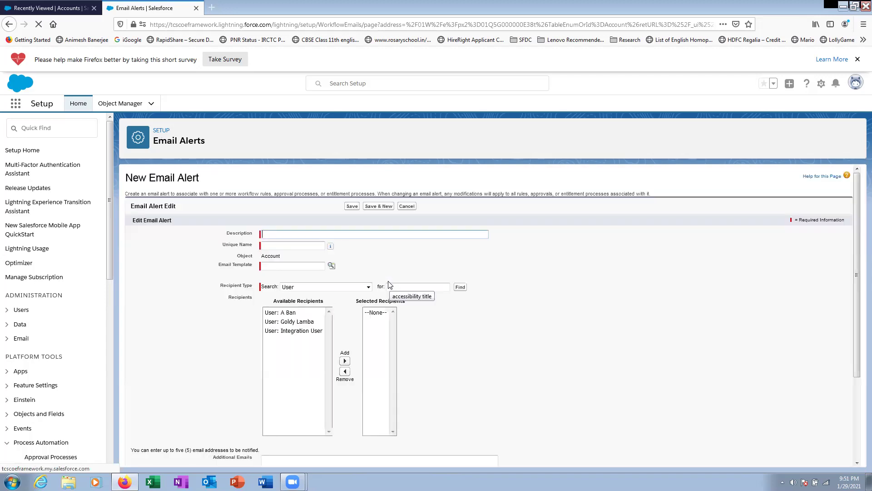
- Describe the alert as 'Account Create', then start a new template from Classic Email Templates
{"action": "type", "text": "A"}
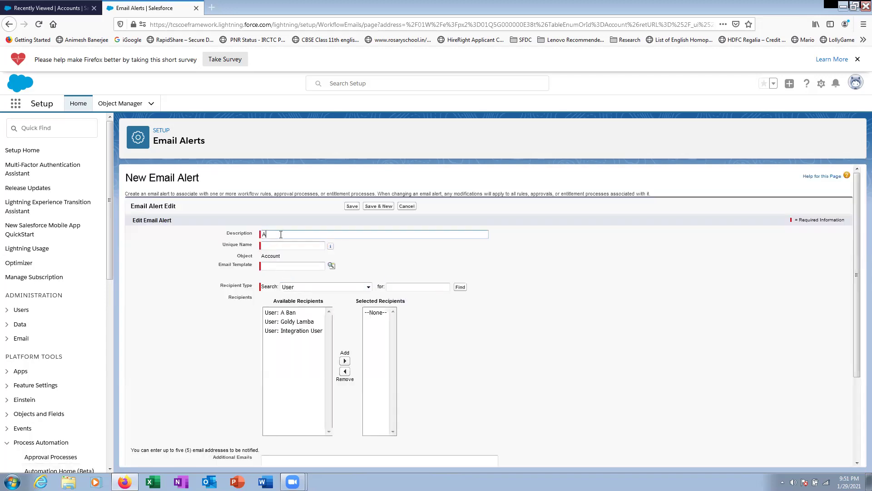
{"action": "type", "text": "ccount Create"}
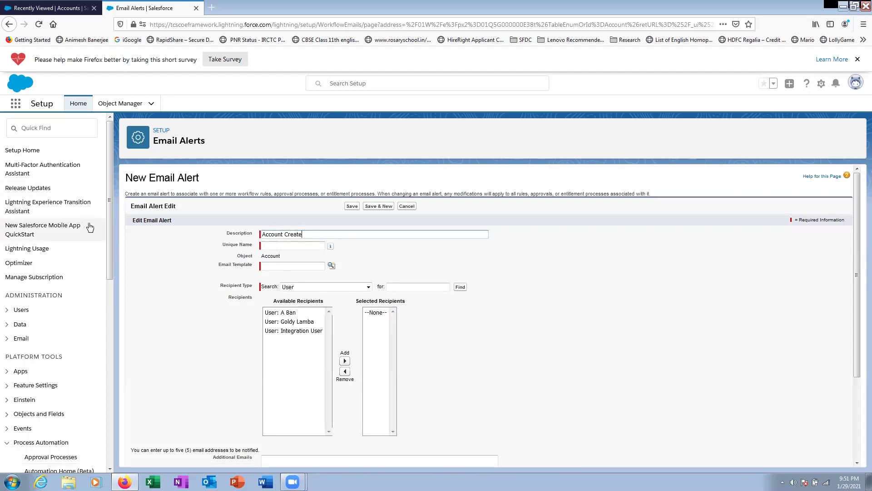
{"action": "left_click", "coordinate": [63, 132]}
{"action": "type", "text": "emai"}
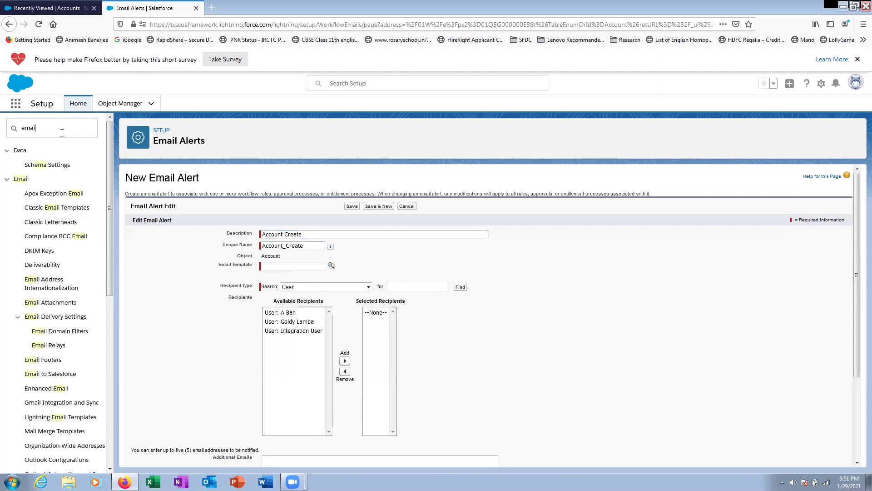
{"action": "type", "text": "l"}
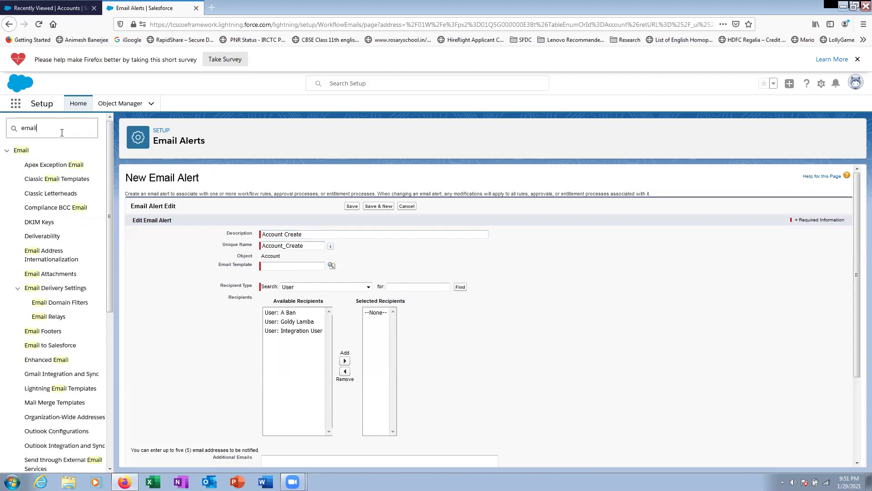
{"action": "left_click", "coordinate": [46, 180]}
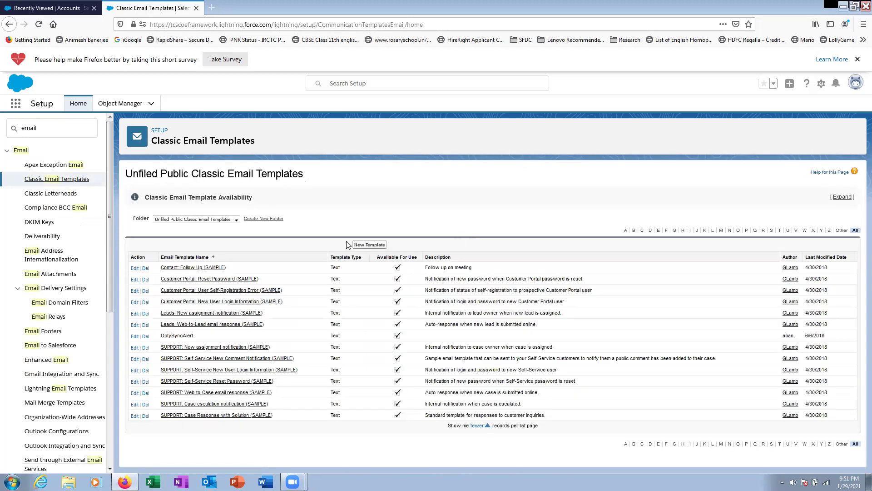
{"action": "left_click", "coordinate": [365, 245]}
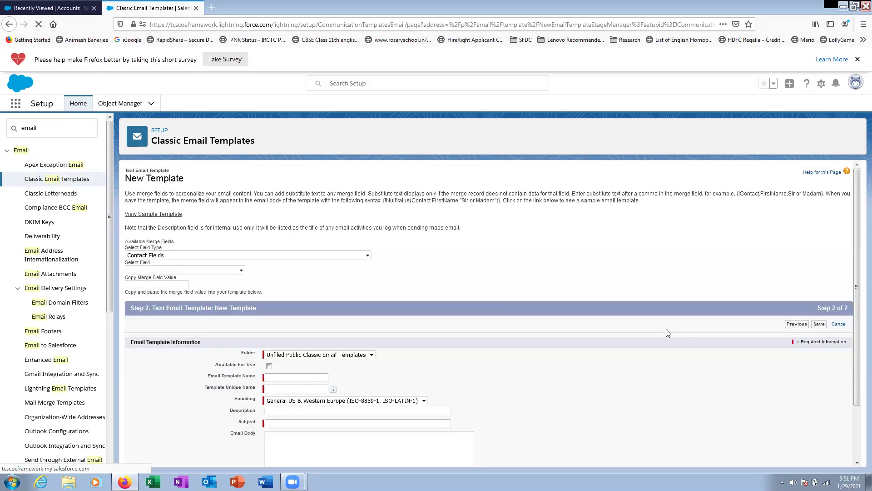
- Use Account merge fields, mark Available For Use, and name the template 'Account Create Welcome'
{"action": "left_click", "coordinate": [228, 255]}
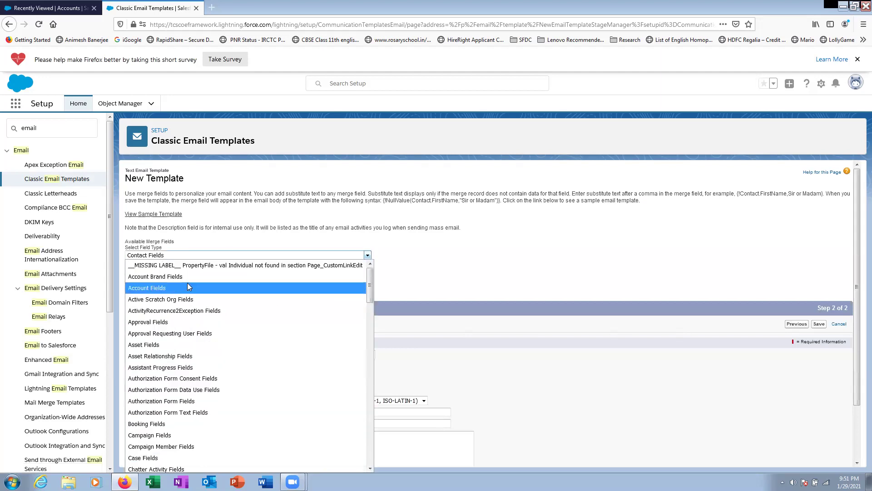
{"action": "left_click", "coordinate": [216, 288]}
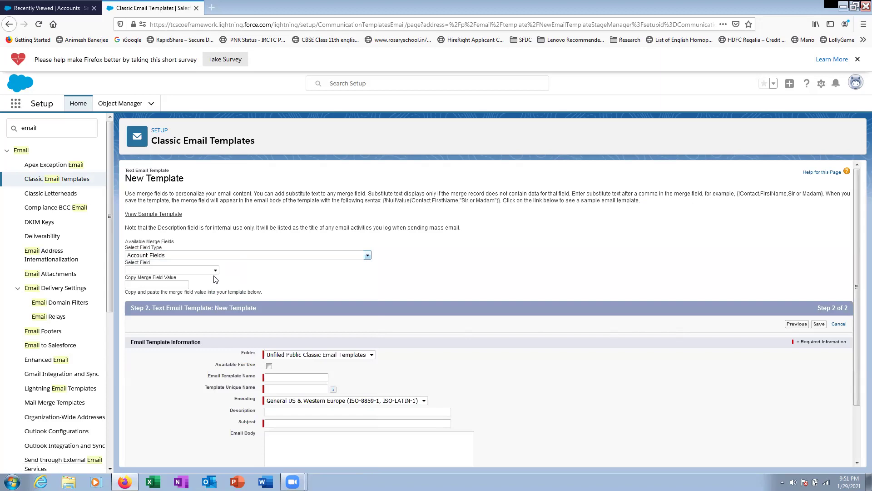
{"action": "left_click", "coordinate": [269, 366]}
{"action": "left_click", "coordinate": [278, 377]}
{"action": "type", "text": "A"}
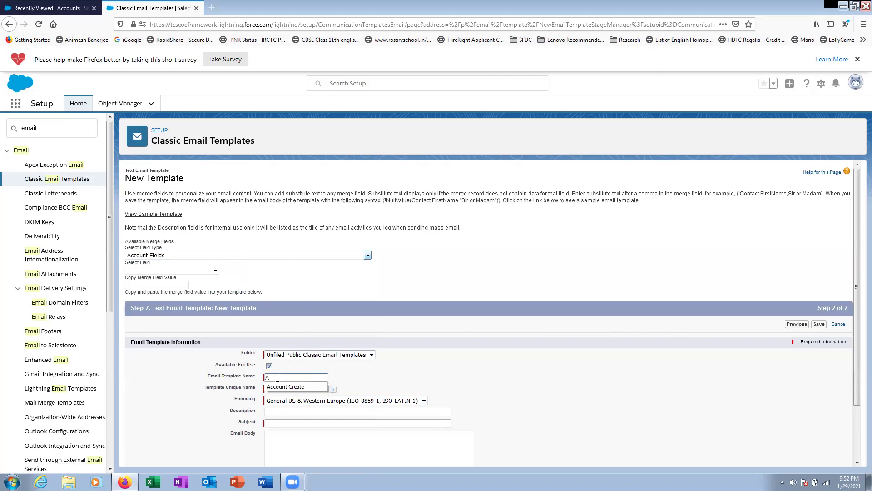
{"action": "type", "text": "ccount Create Welo"}
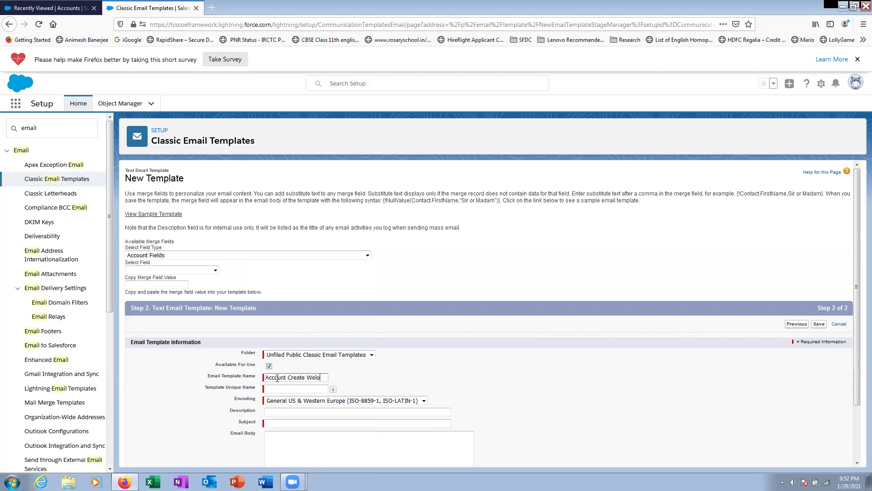
{"action": "key", "text": "BackSpace"}
{"action": "key", "text": "BackSpace"}
{"action": "type", "text": "lcome"}
{"action": "left_click", "coordinate": [285, 388]}
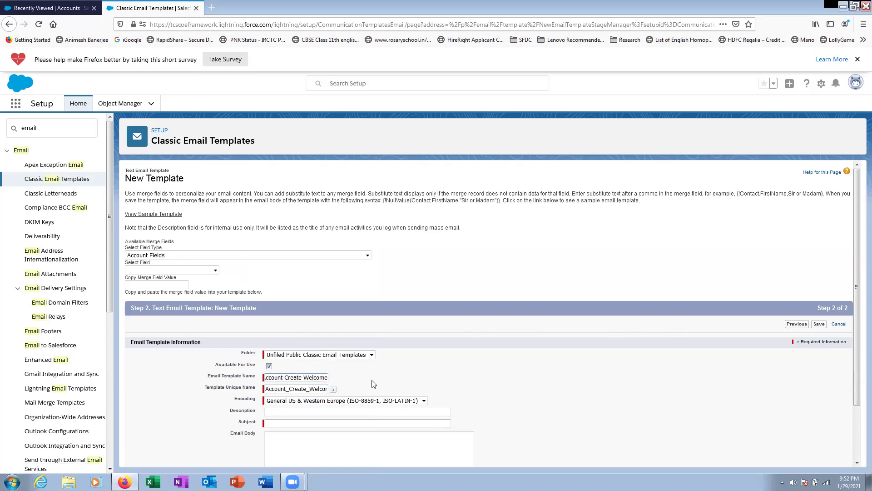
{"action": "scroll", "coordinate": [286, 388], "scroll_direction": "down", "scroll_amount": 3}
- Set the subject 'A New Account is created' and begin the body with 'hi / A New Account'
{"action": "left_click", "coordinate": [277, 359]}
{"action": "type", "text": "A n"}
{"action": "key", "text": "BackSpace"}
{"action": "type", "text": "N"}
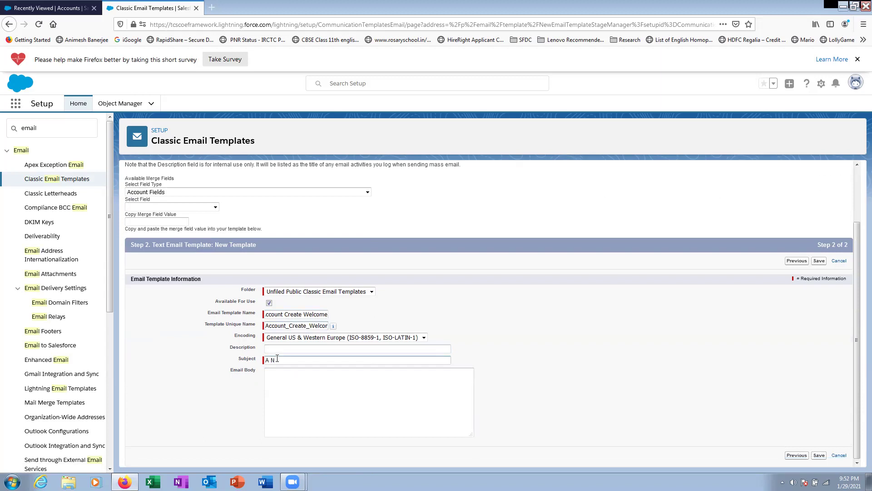
{"action": "type", "text": "ew Account is created"}
{"action": "left_click", "coordinate": [298, 382]}
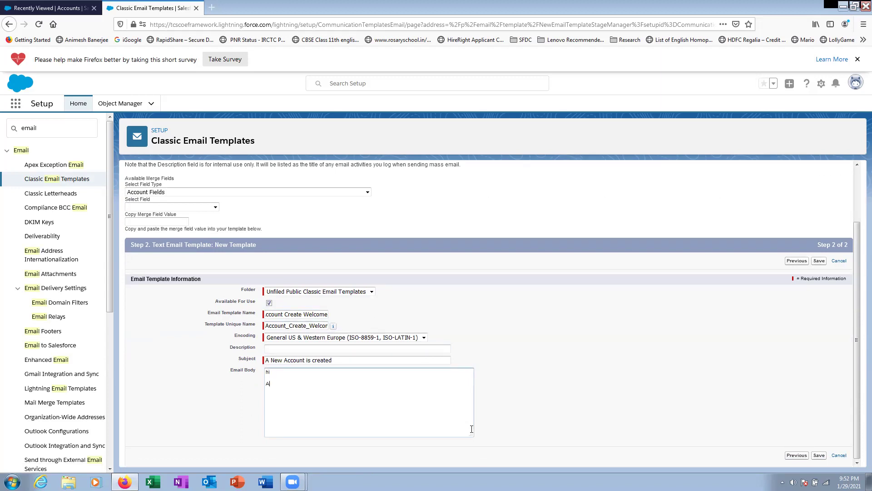
{"action": "type", "text": "hi  A NEW aCOUNT"}
{"action": "key", "text": "BackSpace"}
{"action": "key", "text": "BackSpace"}
{"action": "key", "text": "BackSpace"}
{"action": "key", "text": "BackSpace"}
{"action": "key", "text": "BackSpace"}
{"action": "key", "text": "BackSpace"}
{"action": "key", "text": "BackSpace"}
{"action": "key", "text": "BackSpace"}
{"action": "key", "text": "BackSpace"}
{"action": "type", "text": "nEW"}
{"action": "key", "text": "BackSpace"}
{"action": "key", "text": "BackSpace"}
{"action": "key", "text": "BackSpace"}
{"action": "key", "text": "BackSpace"}
{"action": "key", "text": "BackSpace"}
{"action": "type", "text": "New Account"}
{"action": "left_click", "coordinate": [214, 206]}
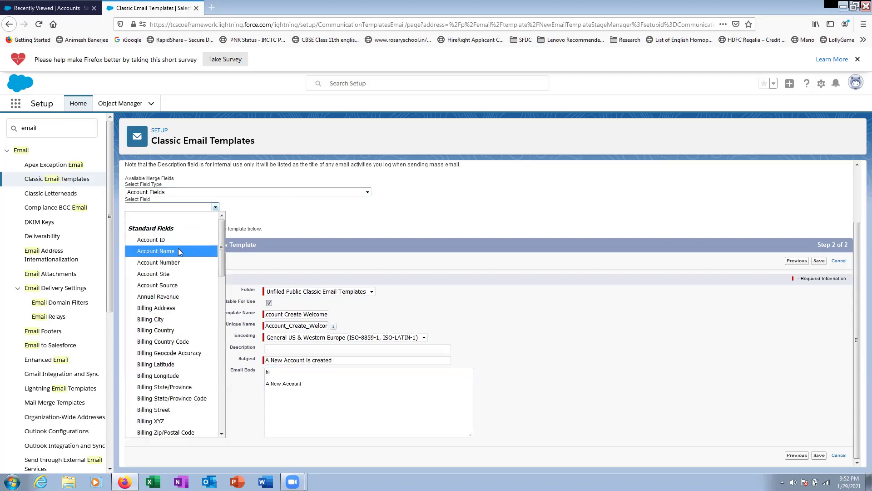
- Insert the {!Account.Name} merge field and continue with 'is created now and you are the owner'
{"action": "left_click", "coordinate": [175, 251]}
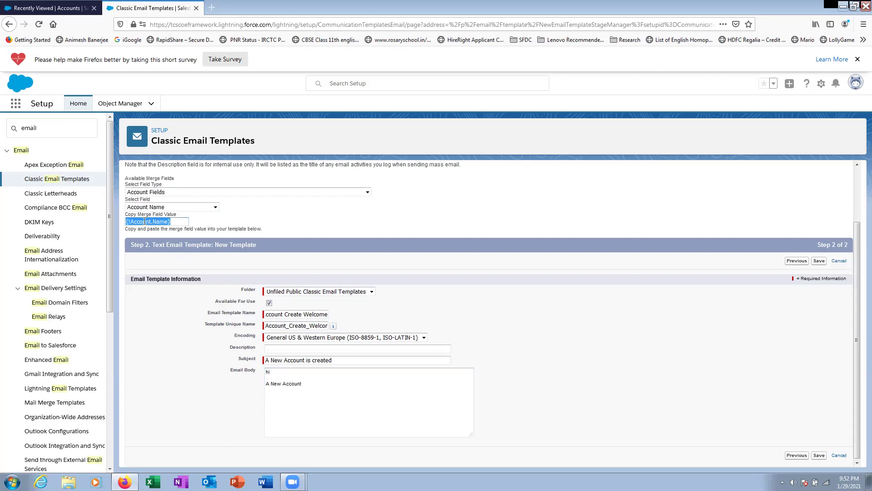
{"action": "right_click", "coordinate": [144, 221]}
{"action": "left_click", "coordinate": [163, 251]}
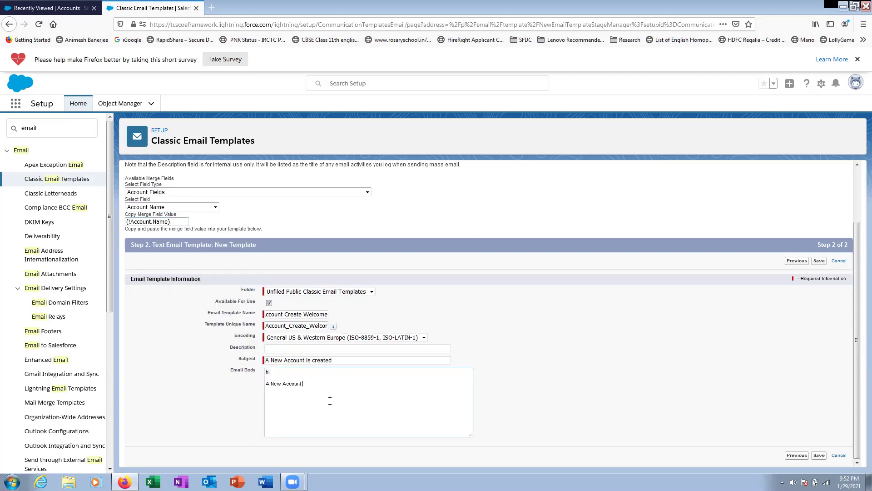
{"action": "key", "text": "ctrl+v"}
{"action": "type", "text": "is created now and you are the owner"}
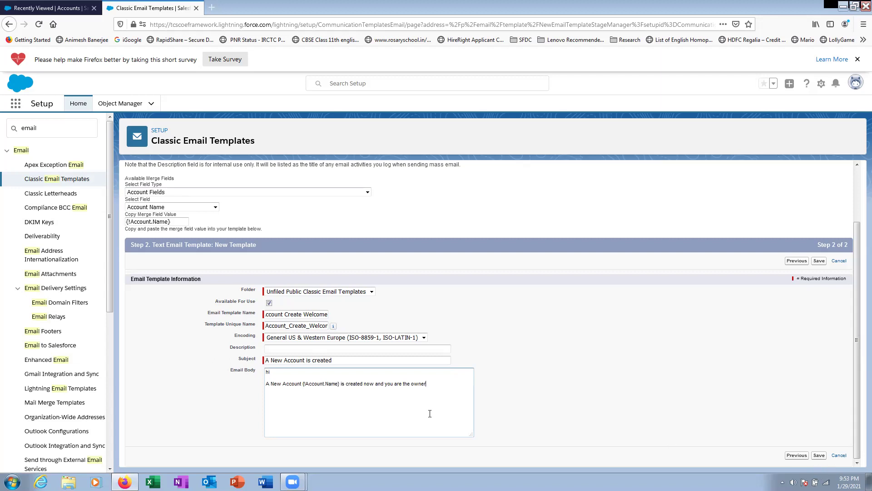
- Add a 'Regards / Salesforce Admin' sign-off and save the template
{"action": "key", "text": "Return"}
{"action": "type", "text": "Regards"}
{"action": "key", "text": "Return"}
{"action": "type", "text": "Salesforce Admin"}
{"action": "left_click_drag", "start_coordinate": [303, 384], "coordinate": [340, 384]}
{"action": "left_click", "coordinate": [348, 413]}
{"action": "left_click_drag", "start_coordinate": [341, 384], "coordinate": [301, 384]}
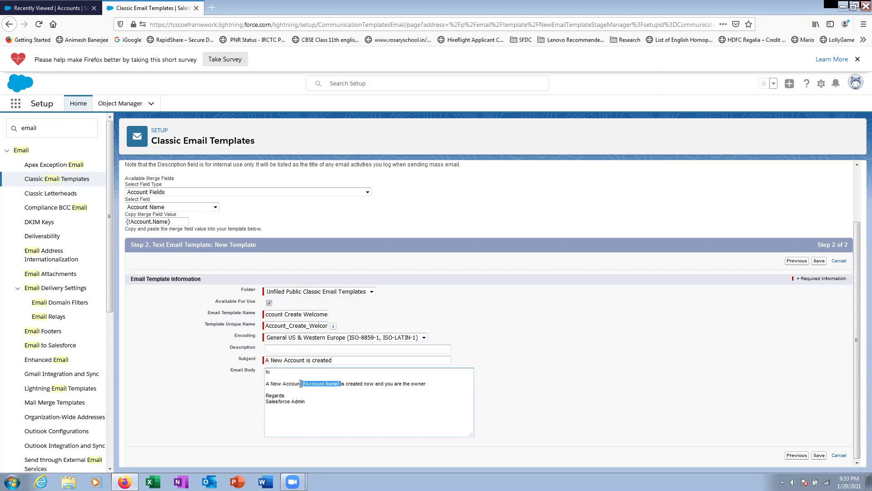
{"action": "left_click", "coordinate": [360, 400]}
{"action": "left_click", "coordinate": [790, 302]}
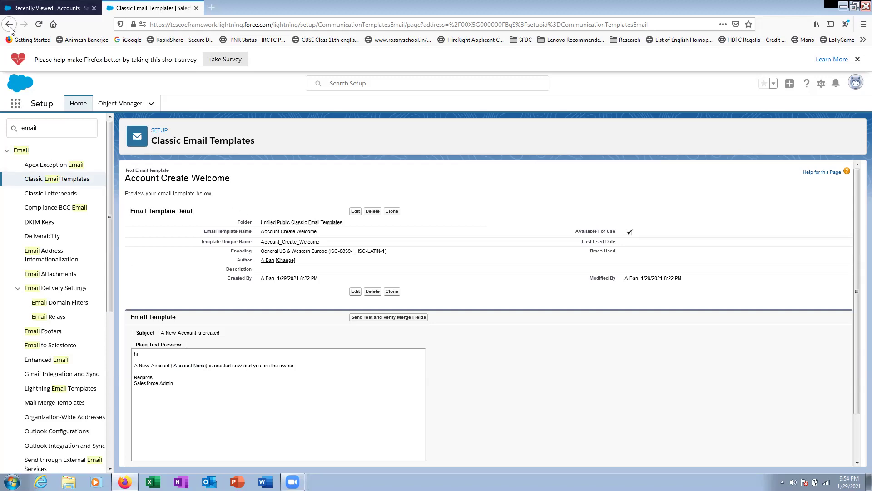
- Put the cursor in the Setup Quick Find search box
{"action": "left_click", "coordinate": [13, 140]}
- Reopen Workflow Rules via Quick Find 'work', re-save Account Create unchanged, and edit its workflow actions
{"action": "double_click", "coordinate": [13, 140]}
{"action": "type", "text": "work"}
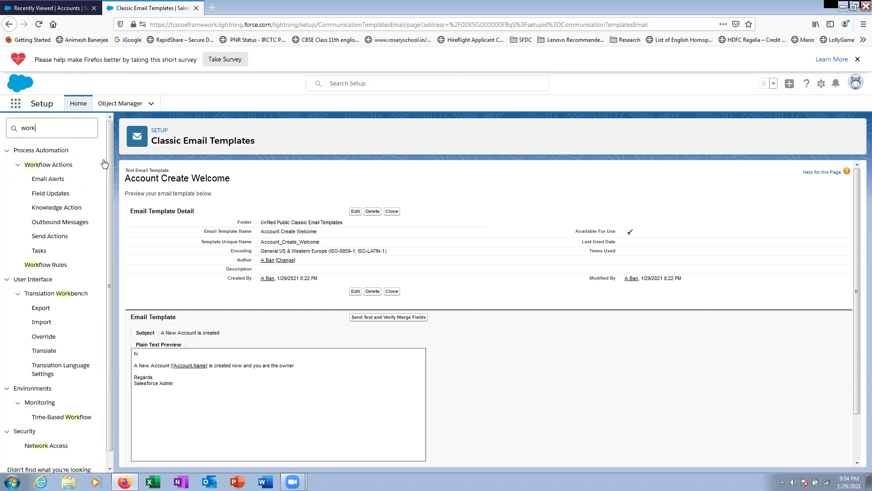
{"action": "left_click", "coordinate": [45, 265]}
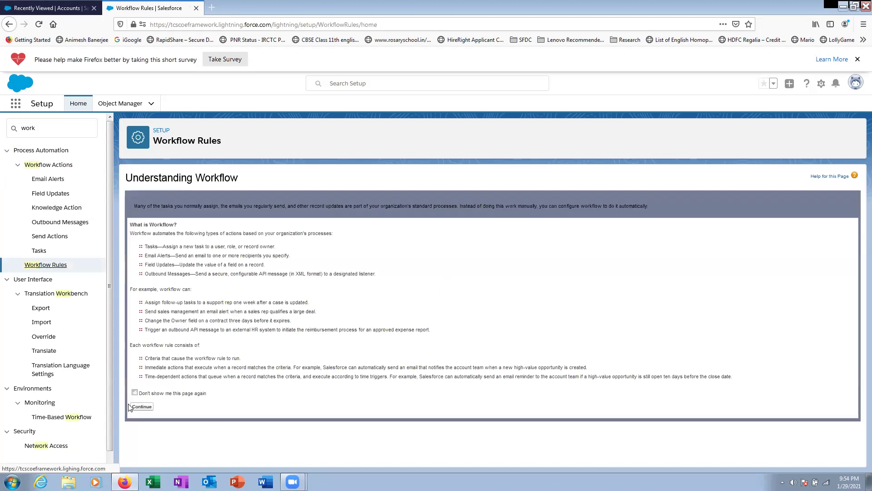
{"action": "left_click", "coordinate": [142, 406]}
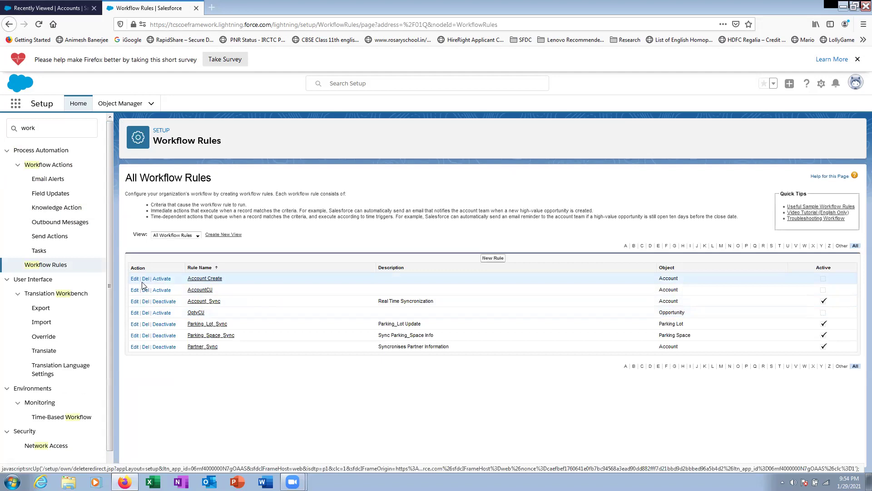
{"action": "left_click", "coordinate": [136, 279]}
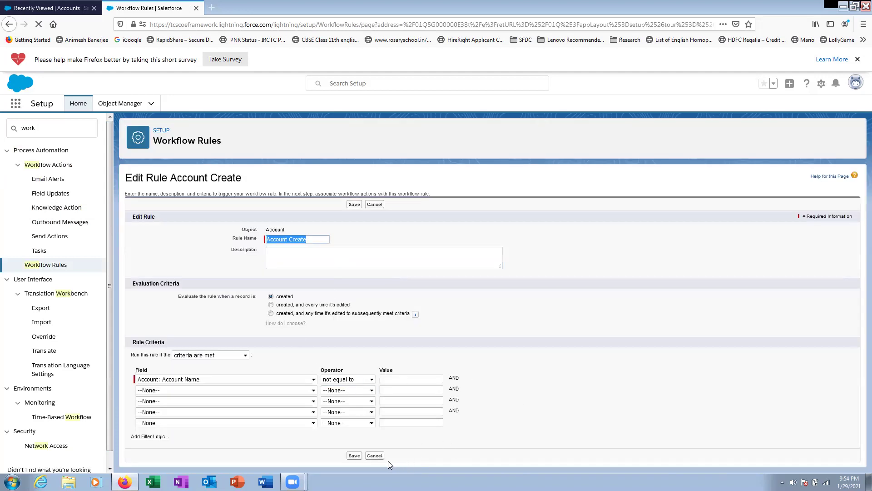
{"action": "left_click", "coordinate": [354, 456]}
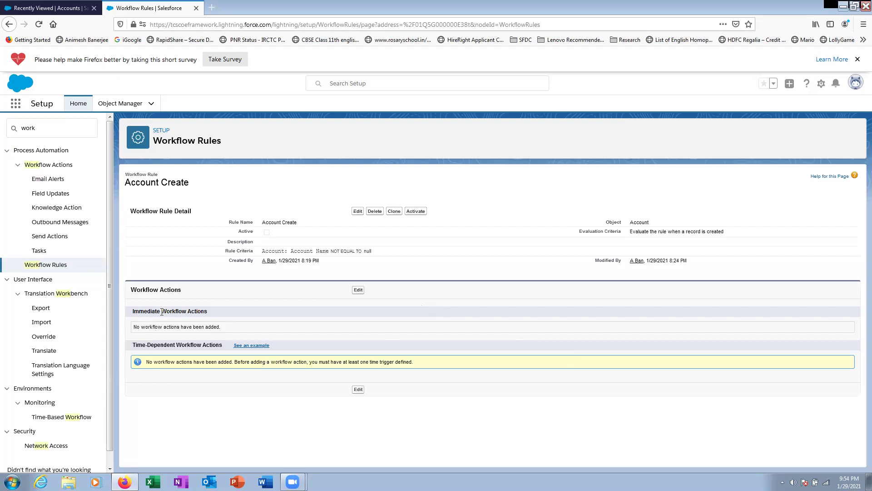
{"action": "left_click", "coordinate": [358, 290]}
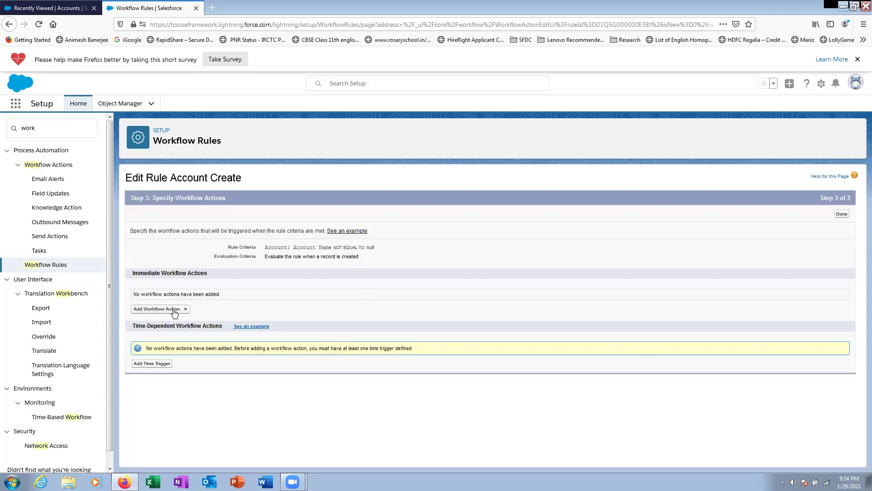
- Start a new email alert described 'Account Create' using the Account Create Welcome template
{"action": "left_click", "coordinate": [176, 309]}
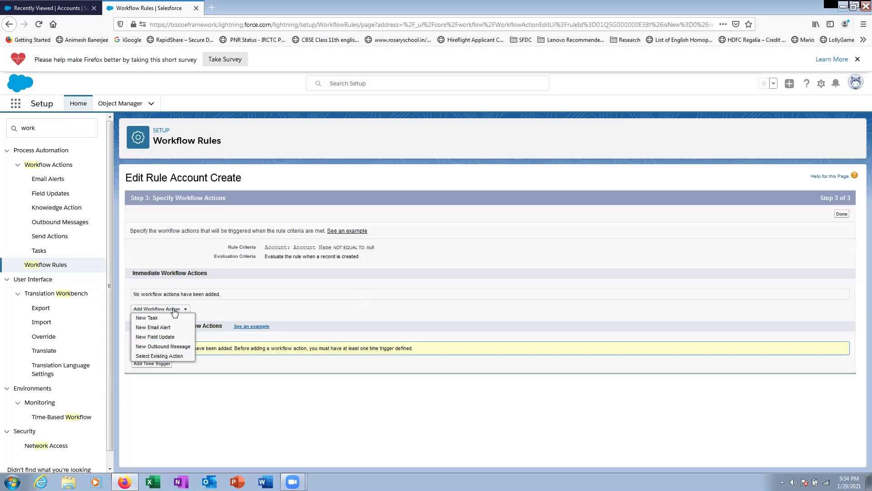
{"action": "left_click", "coordinate": [153, 328]}
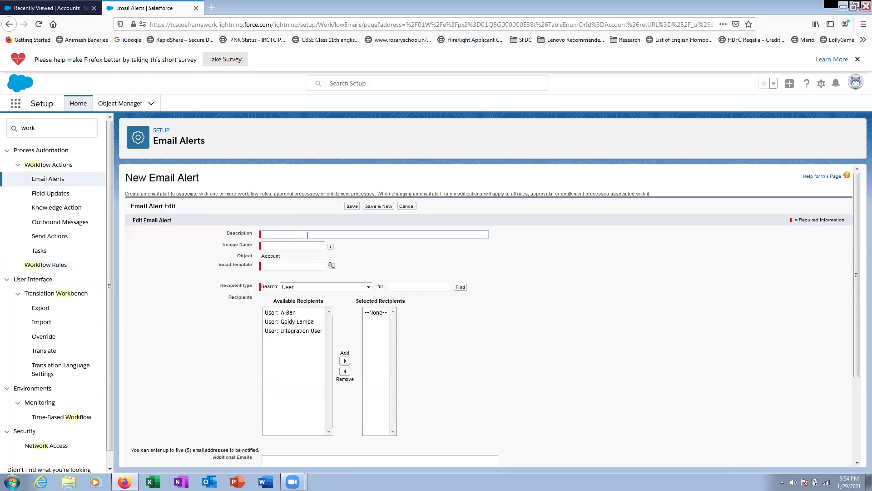
{"action": "type", "text": "Account Create Email Alert"}
{"action": "left_click", "coordinate": [366, 267]}
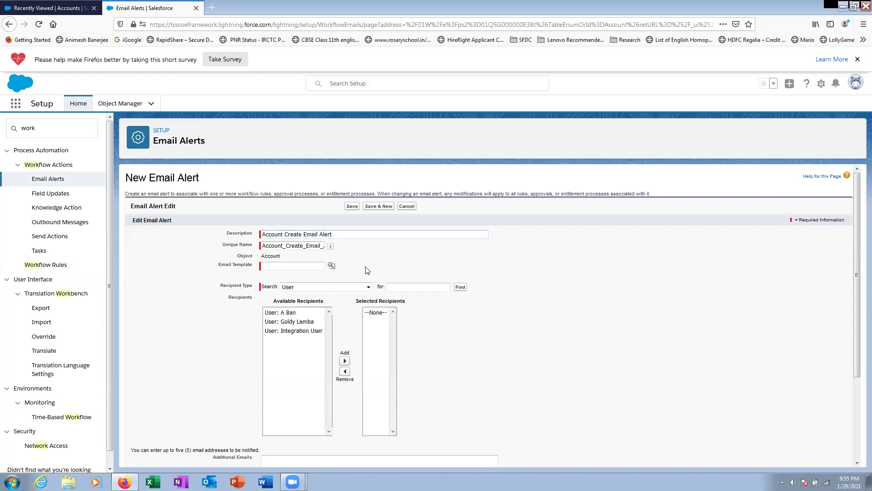
{"action": "left_click", "coordinate": [288, 266]}
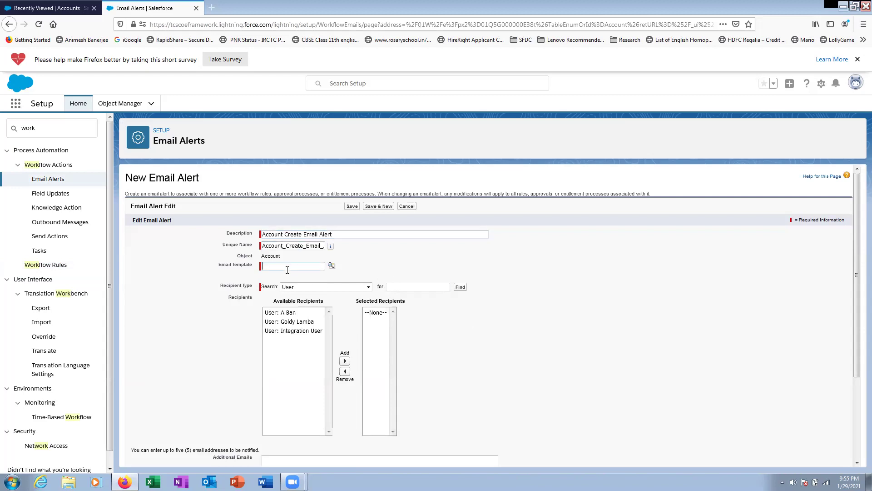
{"action": "left_click", "coordinate": [332, 266]}
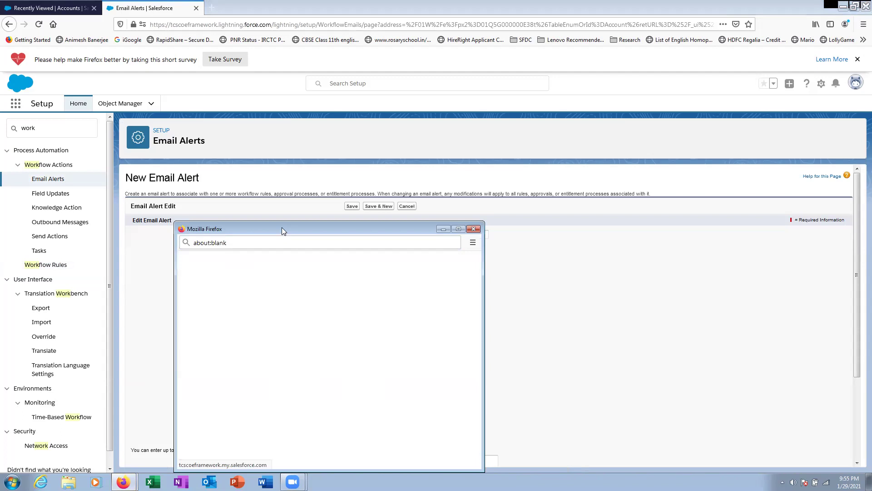
{"action": "left_click_drag", "start_coordinate": [282, 230], "coordinate": [295, 171]}
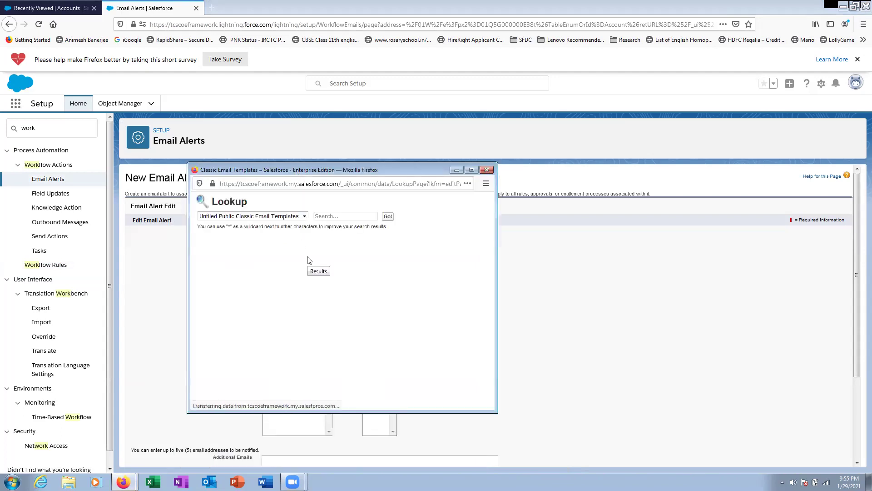
{"action": "left_click", "coordinate": [237, 283]}
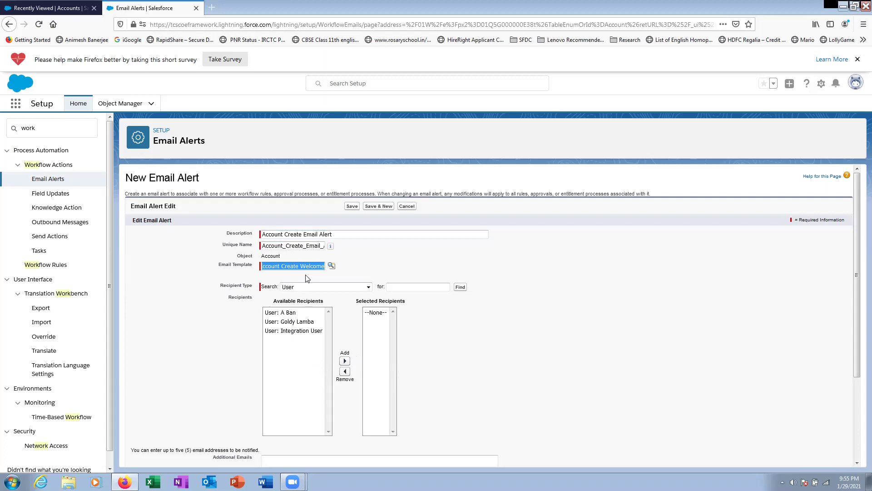
- Add Account Owner as the alert's recipient and save the email alert
{"action": "left_click", "coordinate": [336, 288]}
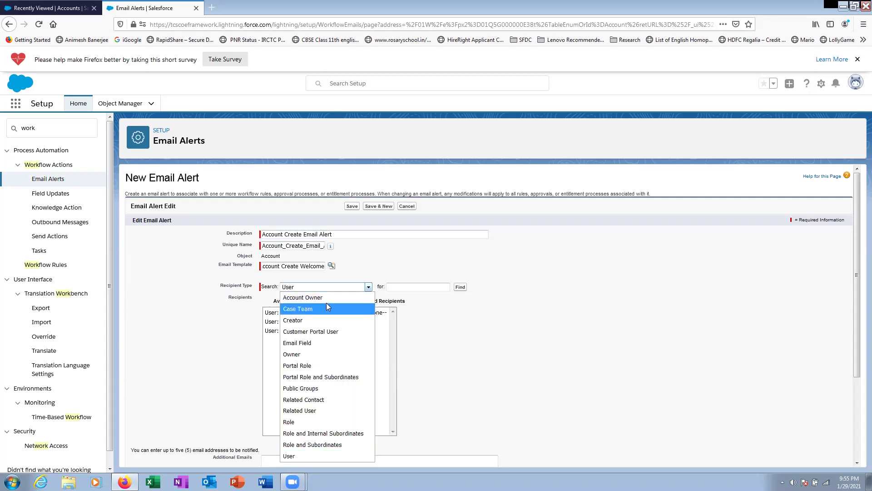
{"action": "left_click", "coordinate": [326, 298]}
{"action": "left_click", "coordinate": [284, 312]}
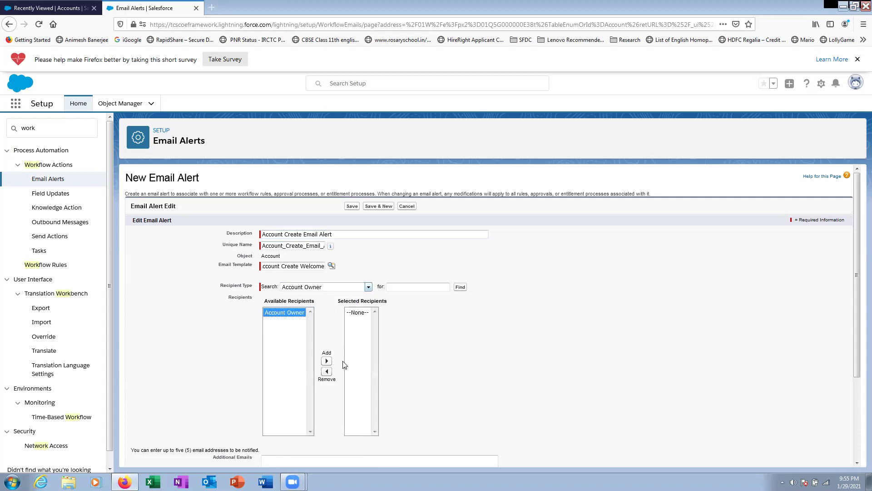
{"action": "left_click", "coordinate": [327, 361]}
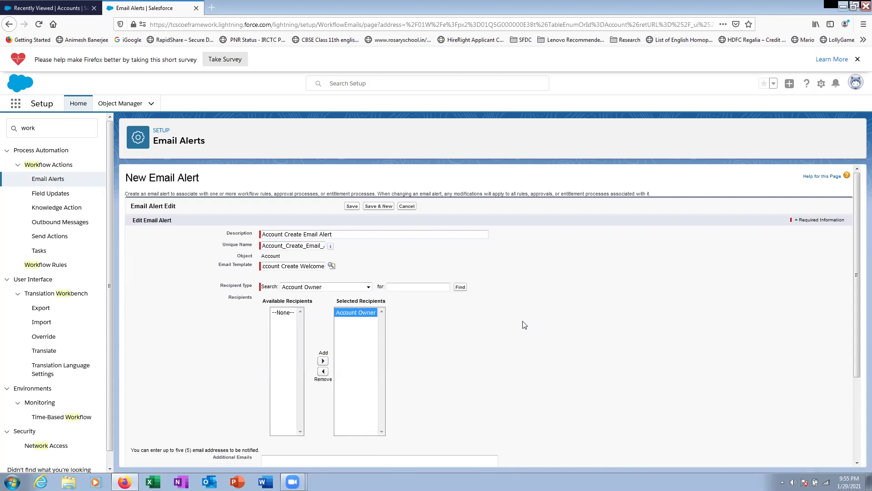
{"action": "scroll", "coordinate": [525, 325], "scroll_direction": "down", "scroll_amount": 3}
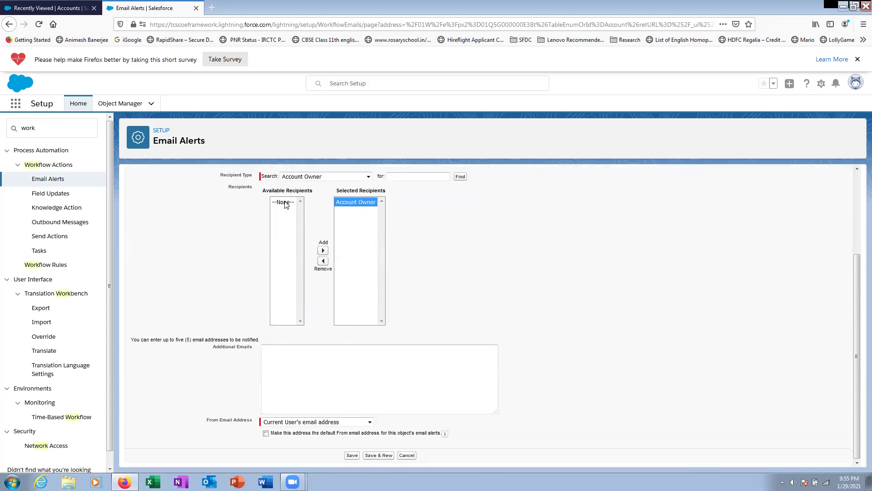
{"action": "scroll", "coordinate": [416, 303], "scroll_direction": "up", "scroll_amount": 3}
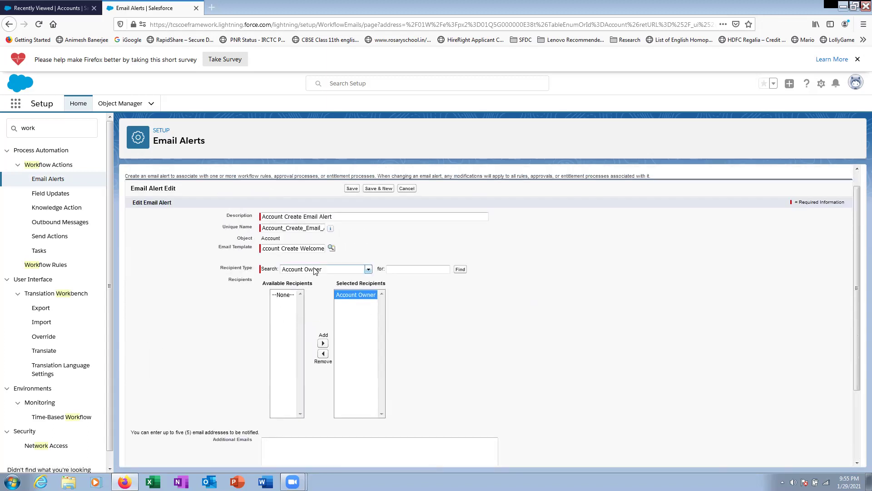
{"action": "scroll", "coordinate": [519, 355], "scroll_direction": "down", "scroll_amount": 1}
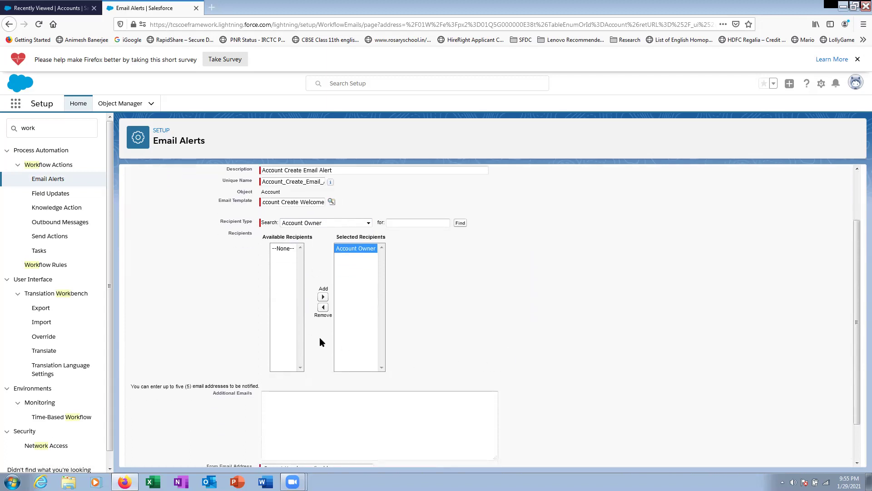
{"action": "scroll", "coordinate": [313, 359], "scroll_direction": "down", "scroll_amount": 1}
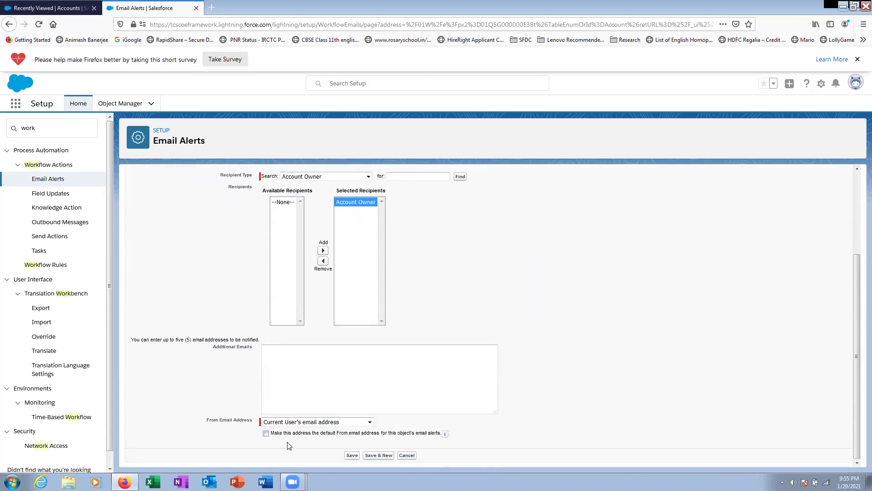
{"action": "left_click", "coordinate": [349, 455]}
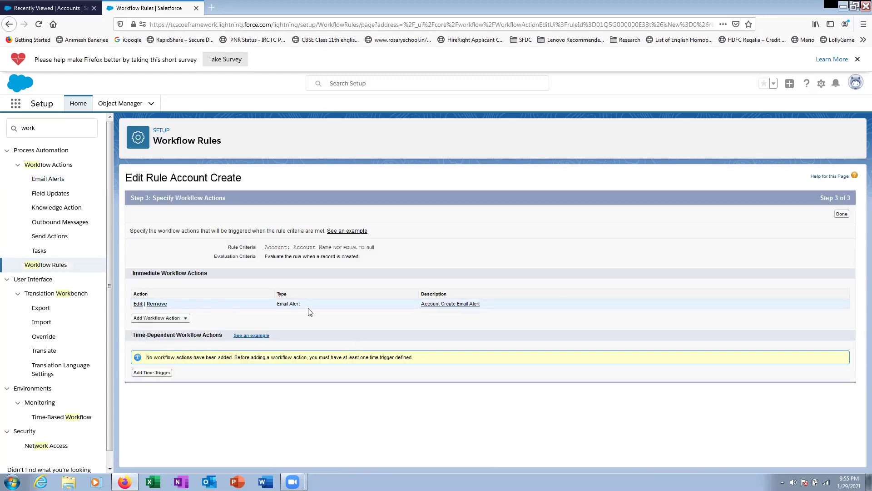
- Finish the workflow actions, activate the Account Create rule, and search Setup for 'email de'
{"action": "left_click", "coordinate": [842, 214]}
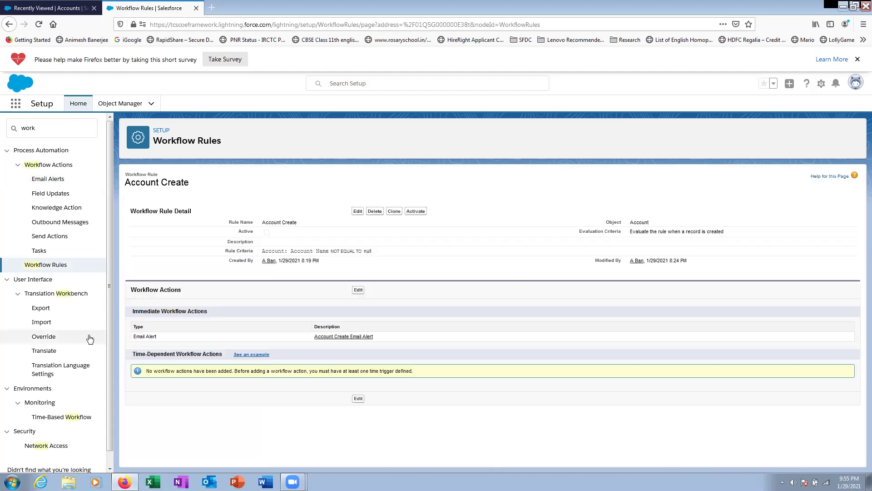
{"action": "left_click", "coordinate": [415, 212]}
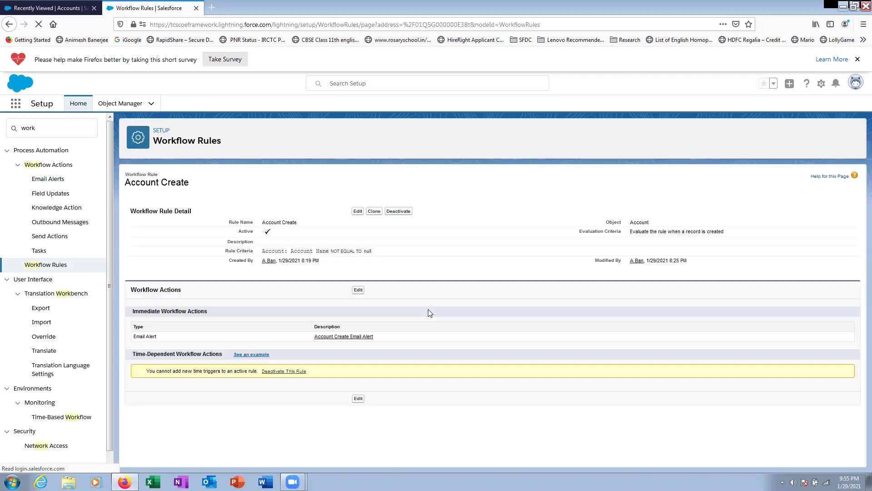
{"action": "key", "text": "ctrl+a"}
{"action": "type", "text": "email"}
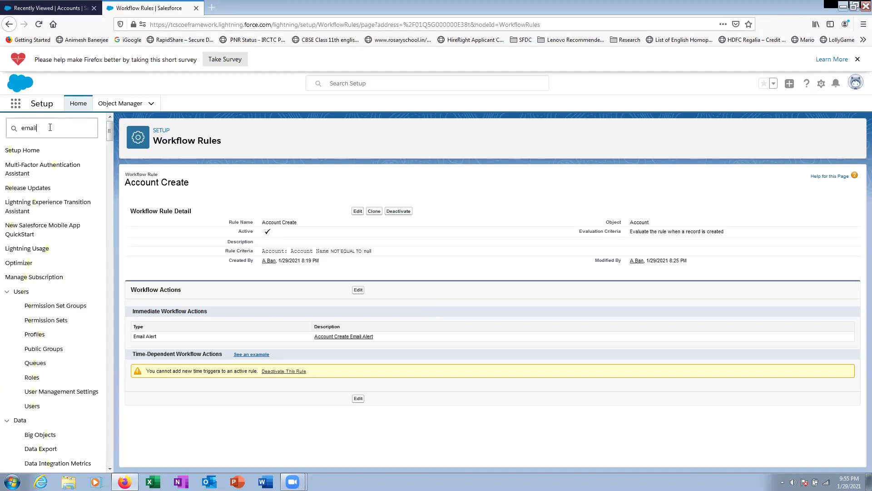
{"action": "type", "text": " de"}
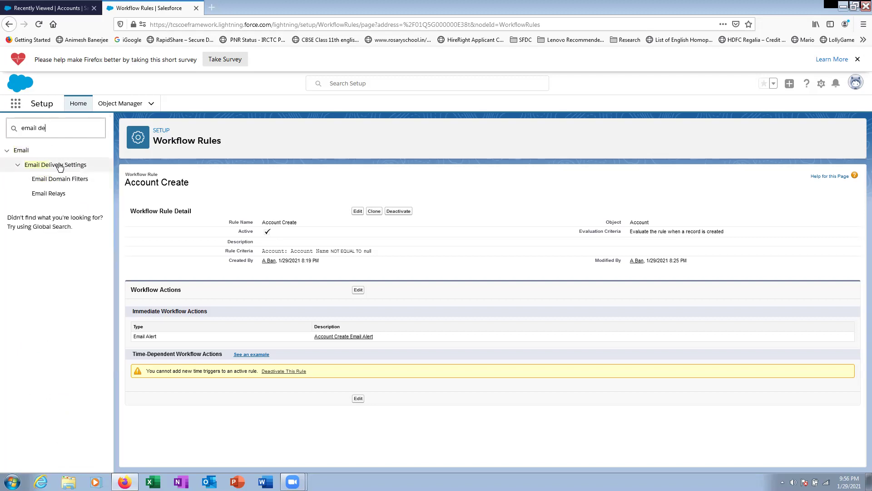
- Browse the Email Delivery Settings group and view the Deliverability settings page
{"action": "left_click", "coordinate": [53, 166]}
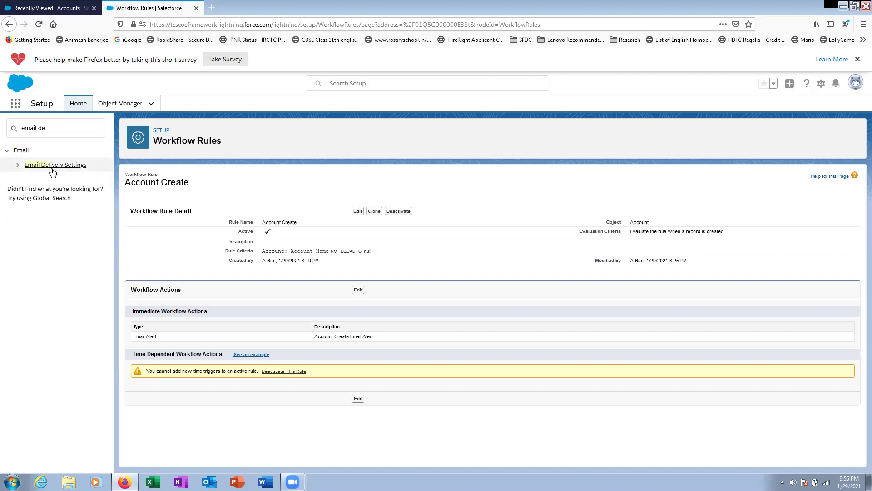
{"action": "left_click", "coordinate": [17, 165]}
{"action": "left_click", "coordinate": [47, 129]}
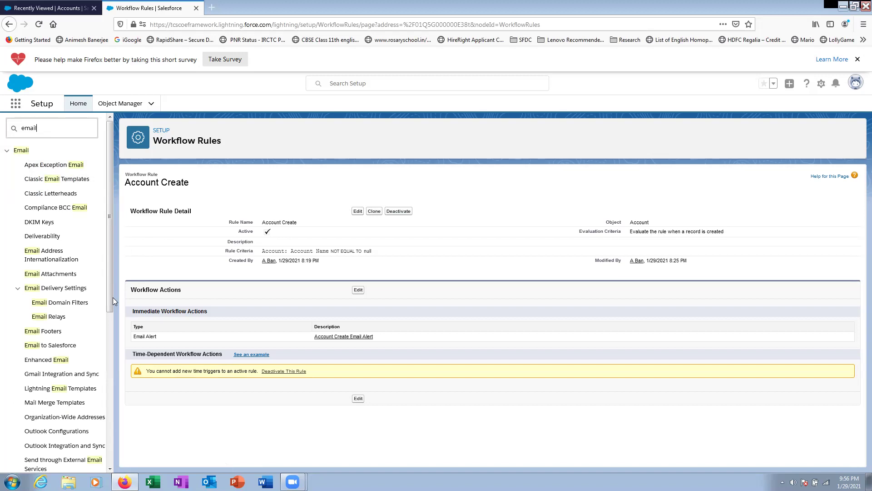
{"action": "left_click", "coordinate": [67, 293]}
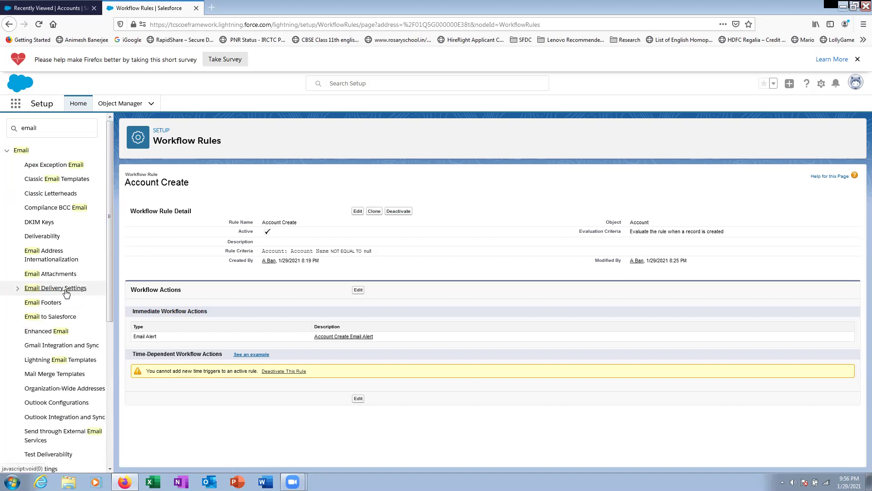
{"action": "left_click", "coordinate": [66, 293]}
{"action": "left_click", "coordinate": [42, 236]}
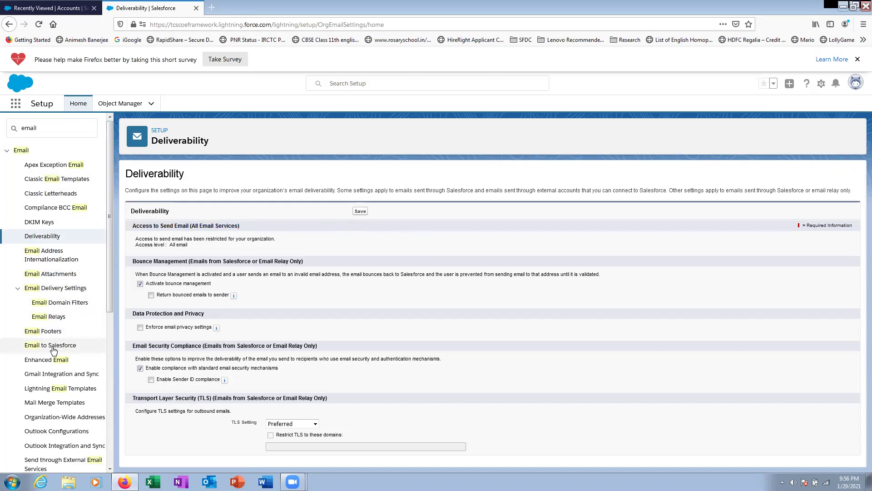
{"action": "scroll", "coordinate": [57, 358], "scroll_direction": "down", "scroll_amount": 3}
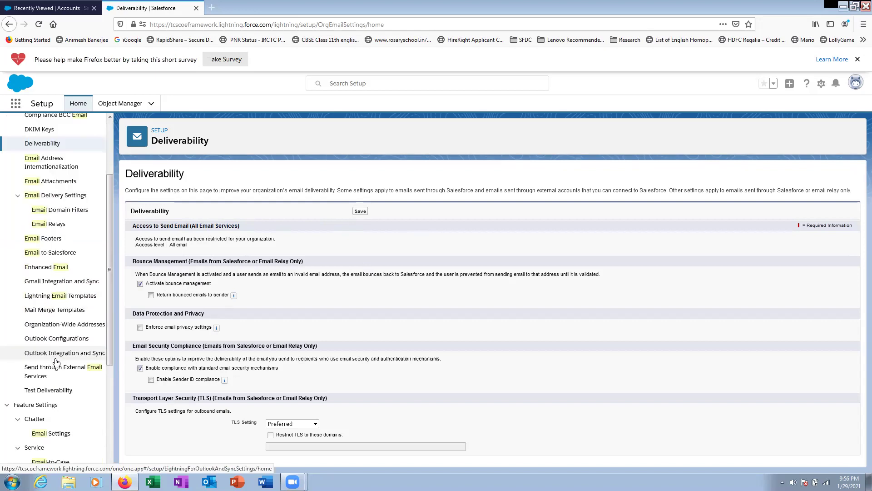
- Look through the Chatter Email Settings page
{"action": "left_click", "coordinate": [58, 436]}
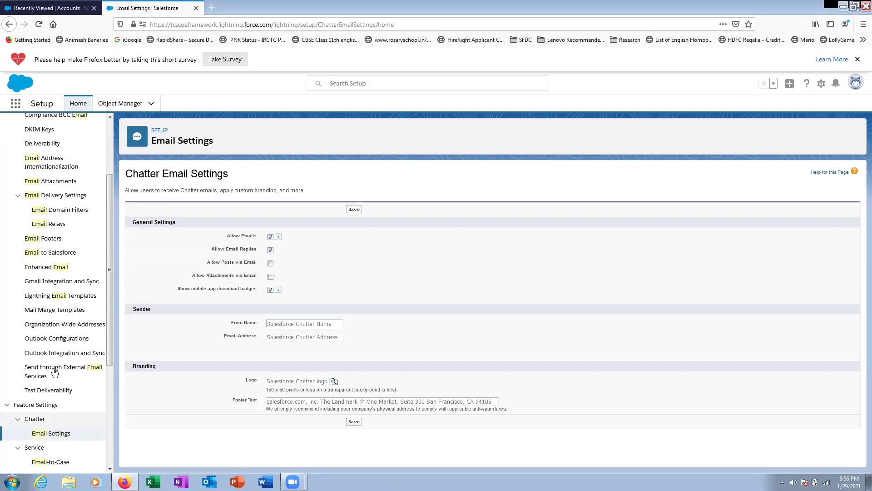
{"action": "scroll", "coordinate": [27, 345], "scroll_direction": "down", "scroll_amount": 5}
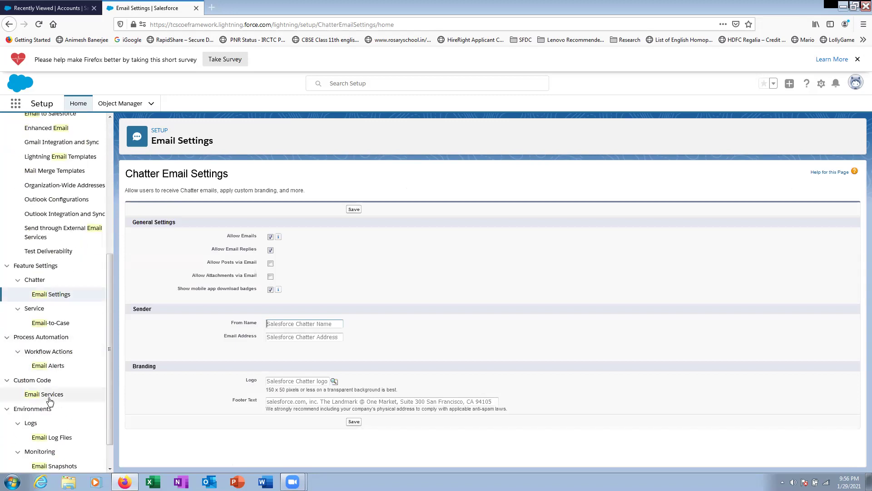
{"action": "scroll", "coordinate": [50, 401], "scroll_direction": "down", "scroll_amount": 2}
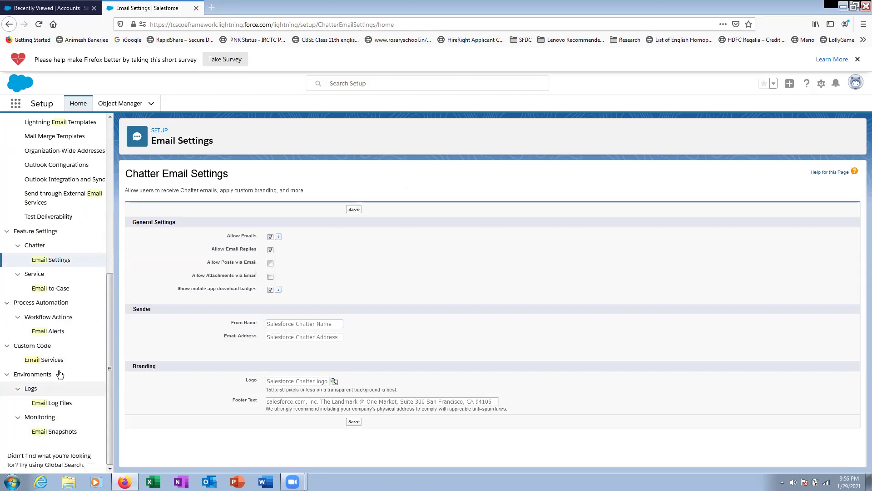
{"action": "scroll", "coordinate": [59, 374], "scroll_direction": "up", "scroll_amount": 5}
- Bring up the Test Deliverability page with the recipient email address filled in
{"action": "left_click", "coordinate": [50, 355]}
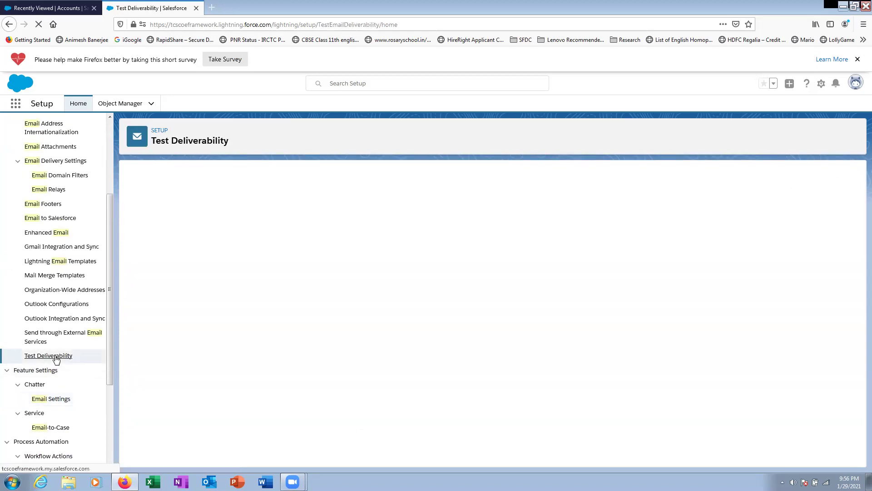
{"action": "scroll", "coordinate": [53, 270], "scroll_direction": "up", "scroll_amount": 2}
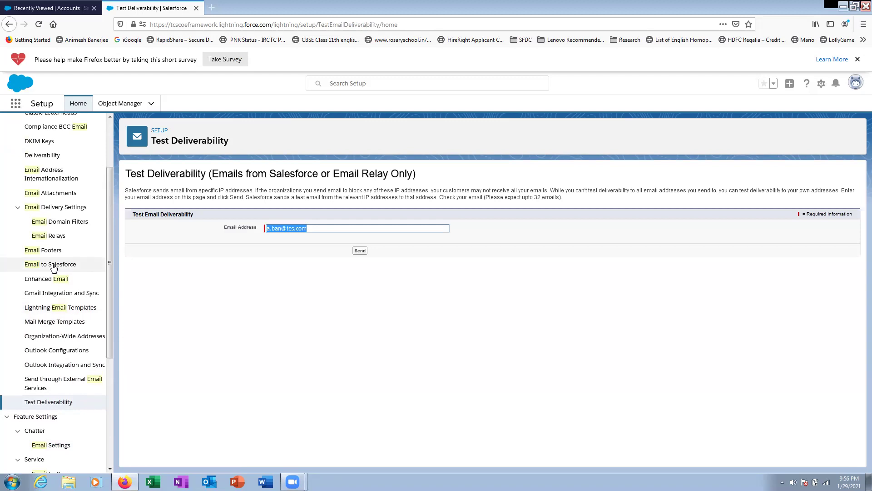
{"action": "scroll", "coordinate": [54, 227], "scroll_direction": "up", "scroll_amount": 3}
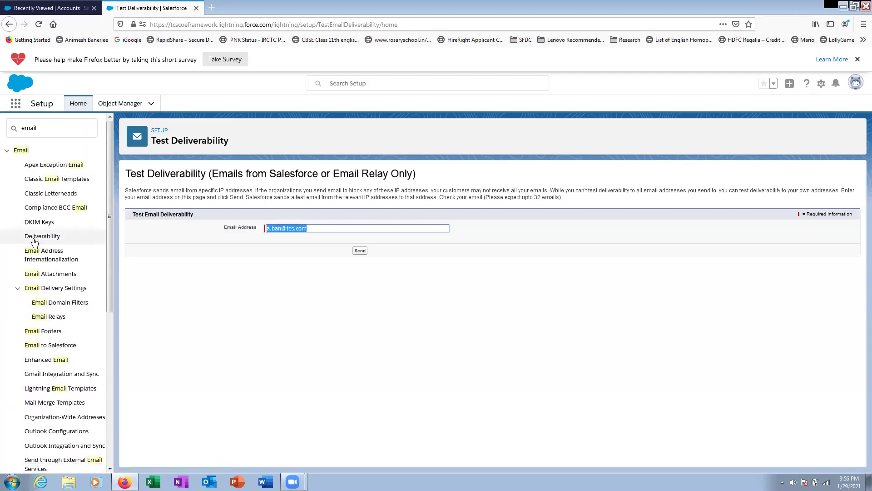
{"action": "left_click", "coordinate": [249, 275]}
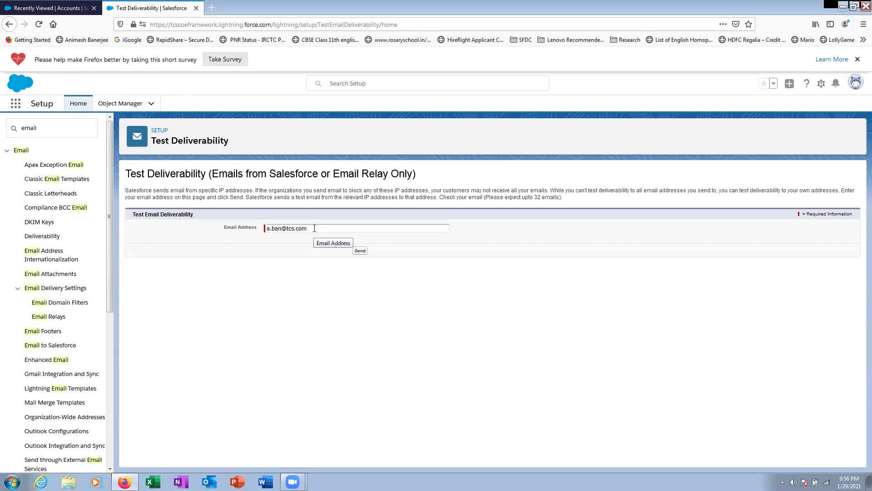
{"action": "left_click", "coordinate": [16, 105]}
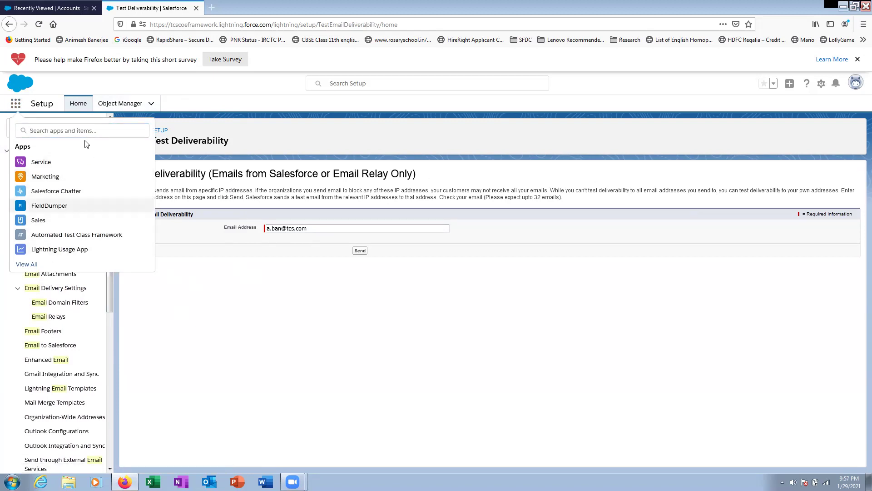
{"action": "left_click", "coordinate": [821, 84]}
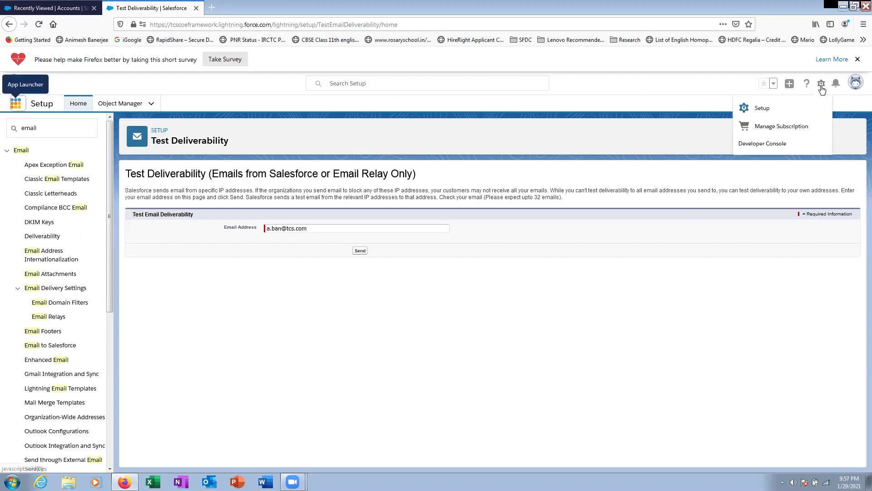
- Open Setup in a new tab, search Quick Find for 'use', and go to Users
{"action": "left_click", "coordinate": [763, 108]}
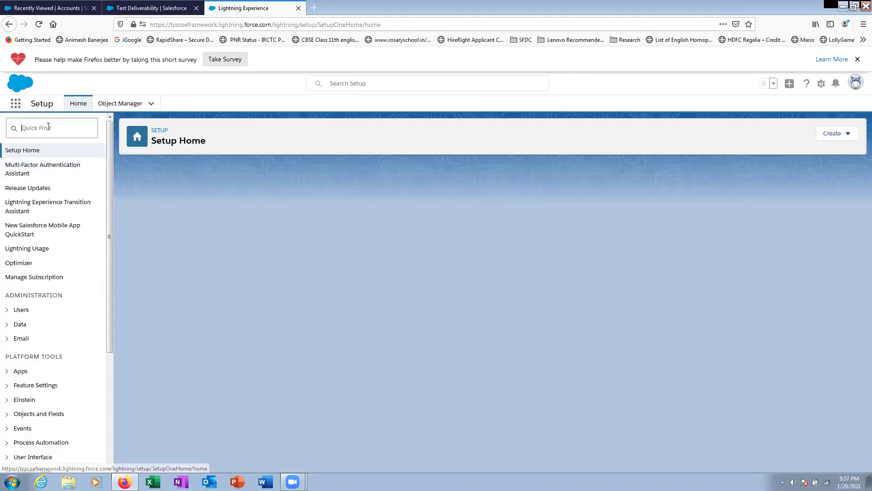
{"action": "type", "text": "user"}
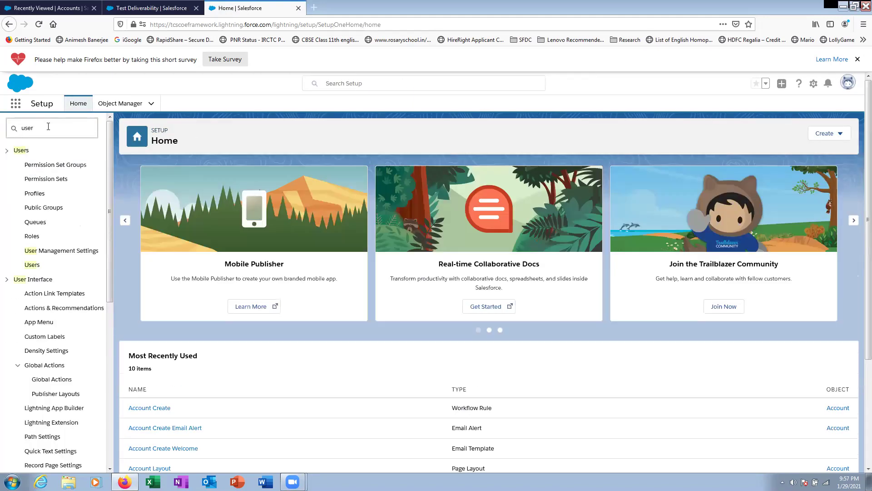
{"action": "left_click", "coordinate": [34, 266]}
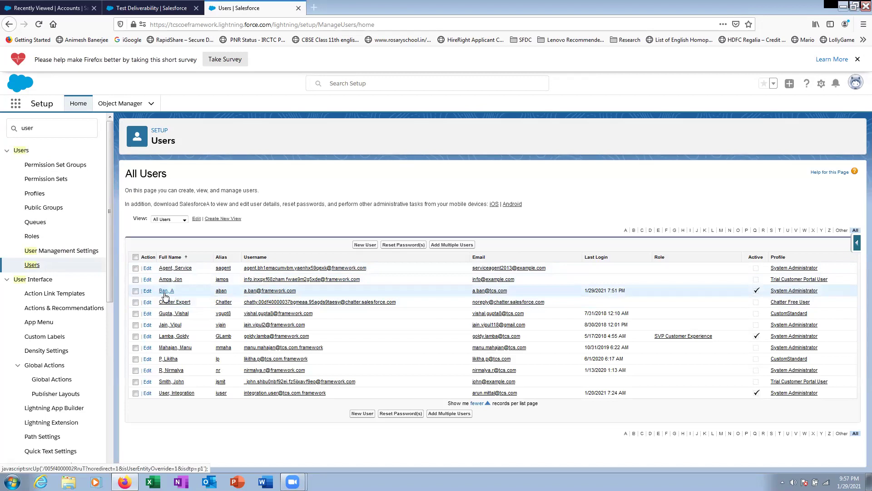
- Replace the admin user's email with a Gmail address, save, and confirm the change
{"action": "left_click", "coordinate": [166, 291]}
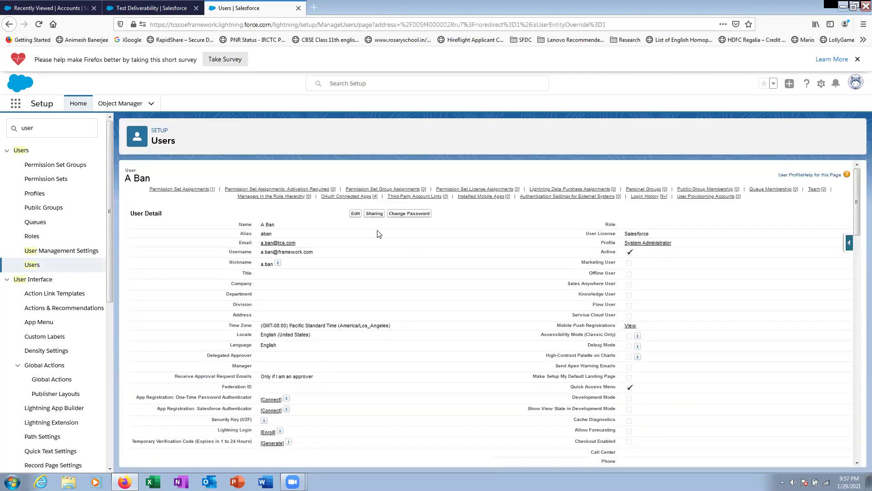
{"action": "left_click", "coordinate": [356, 213]}
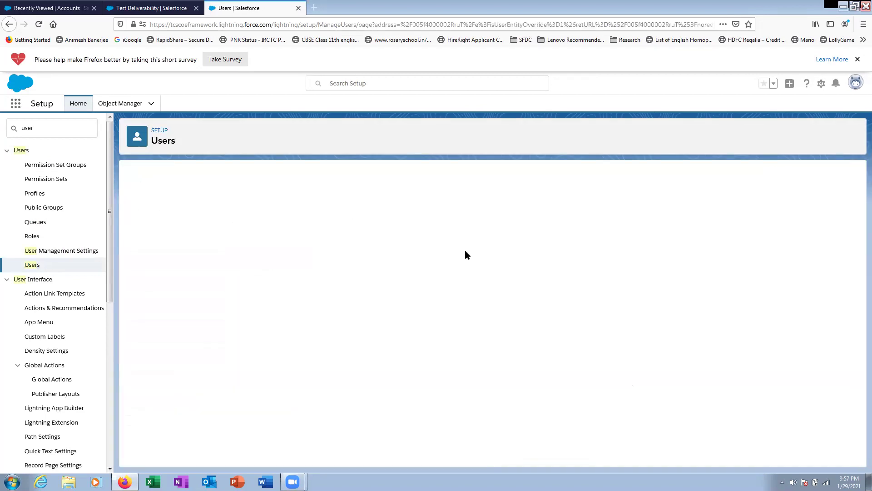
{"action": "left_click_drag", "start_coordinate": [327, 263], "coordinate": [207, 268]}
{"action": "type", "text": "ani"}
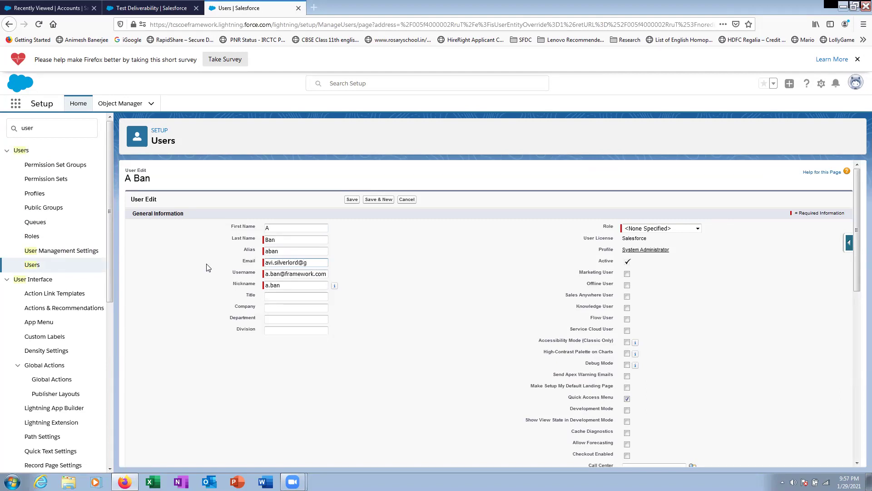
{"action": "type", "text": "com"}
{"action": "left_click", "coordinate": [351, 200]}
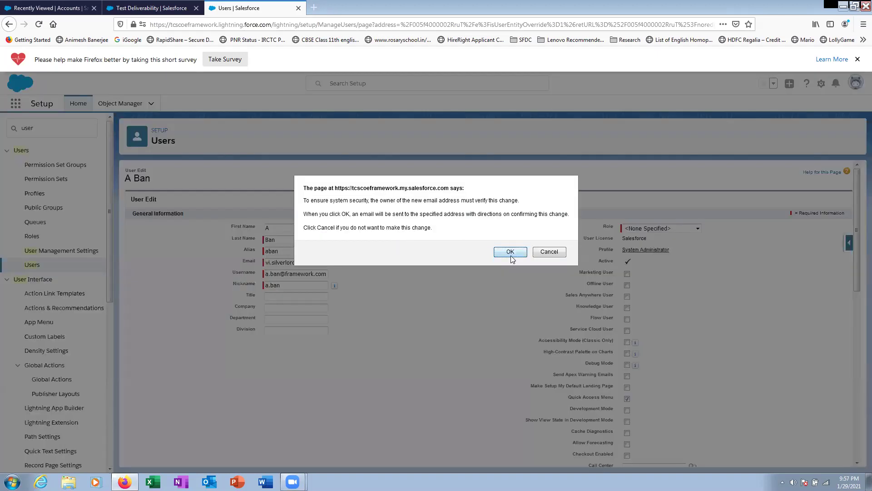
{"action": "left_click", "coordinate": [510, 253]}
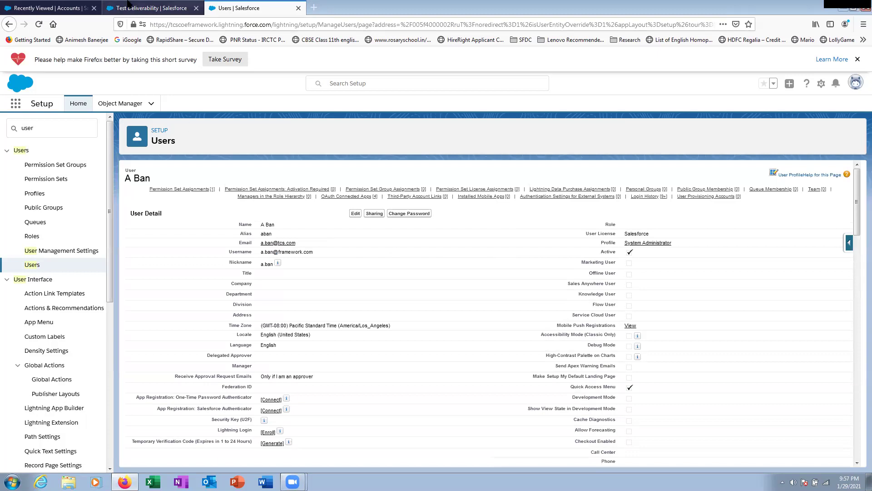
{"action": "key", "text": "ctrl+t"}
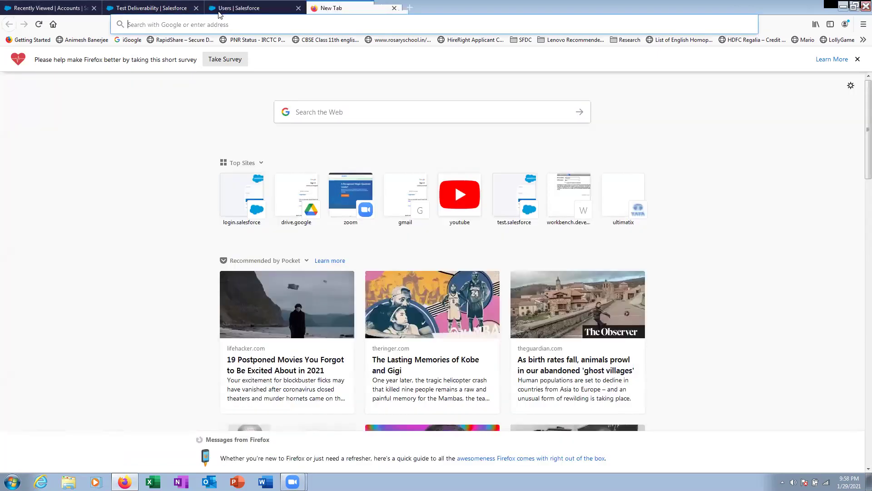
- In Gmail's Updates category, open the Salesforce verification email and follow its link
{"action": "type", "text": "www.gmail.com"}
{"action": "key", "text": "Return"}
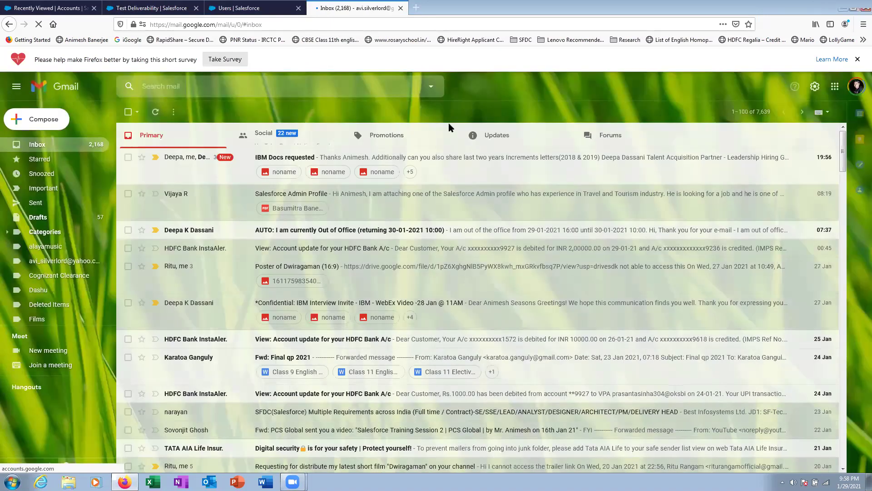
{"action": "left_click", "coordinate": [518, 142]}
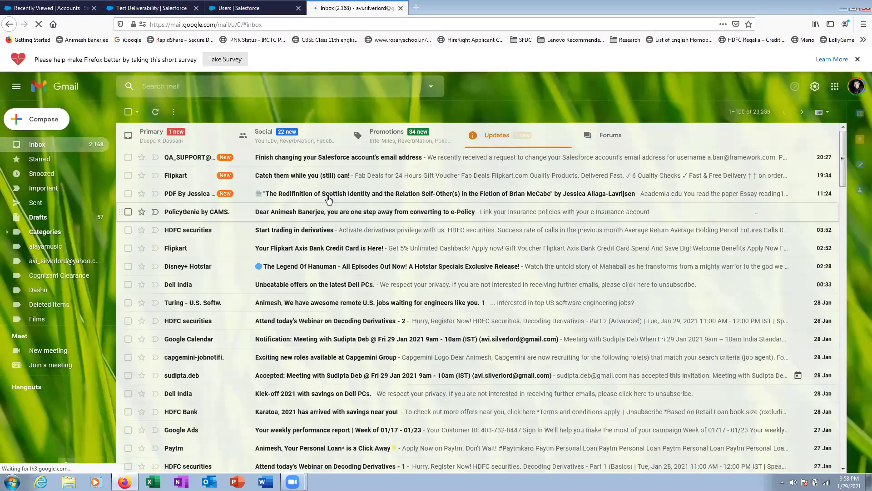
{"action": "left_click", "coordinate": [272, 162]}
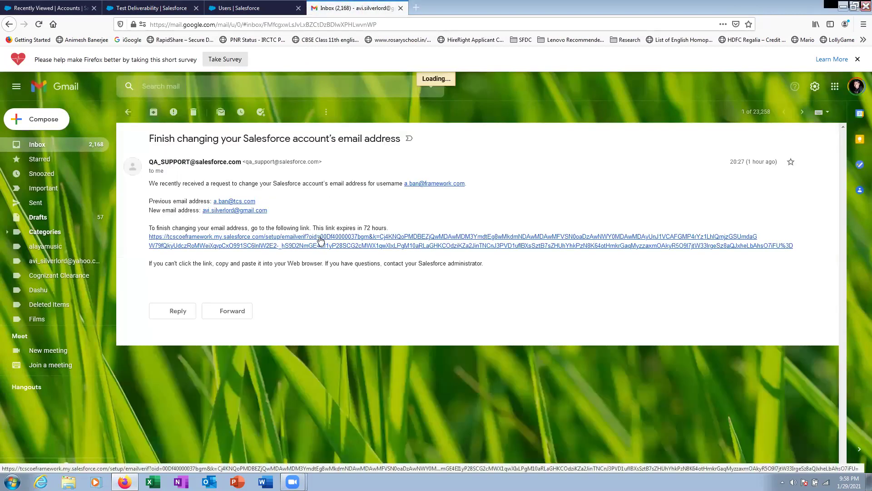
{"action": "left_click", "coordinate": [321, 241]}
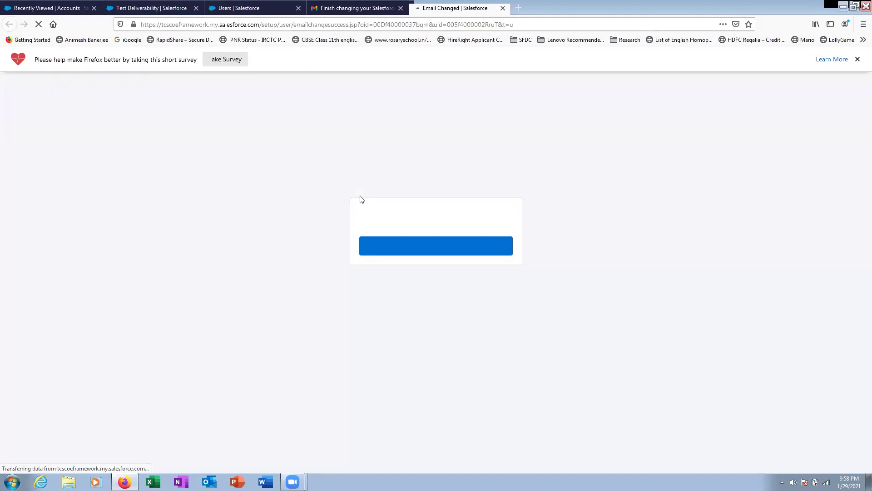
{"action": "left_click", "coordinate": [445, 250]}
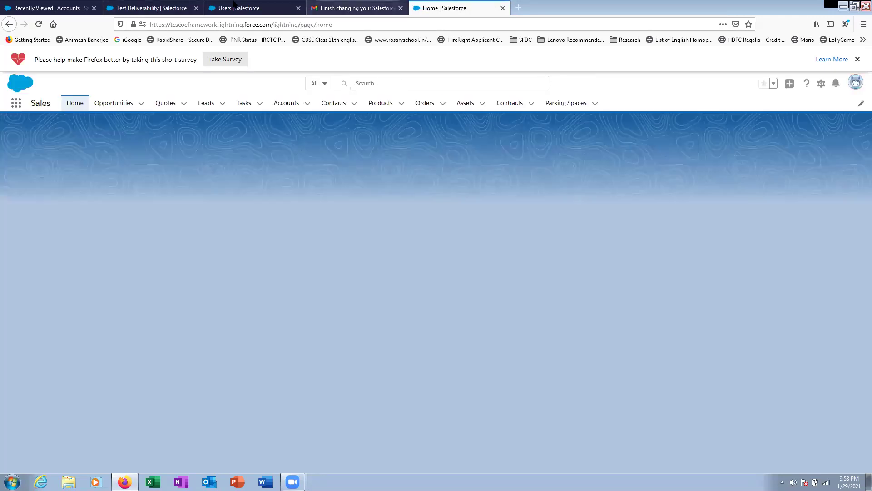
- Return to the Gmail inbox list, then go back to the Salesforce Users page
{"action": "key", "text": "ctrl+Page_Up"}
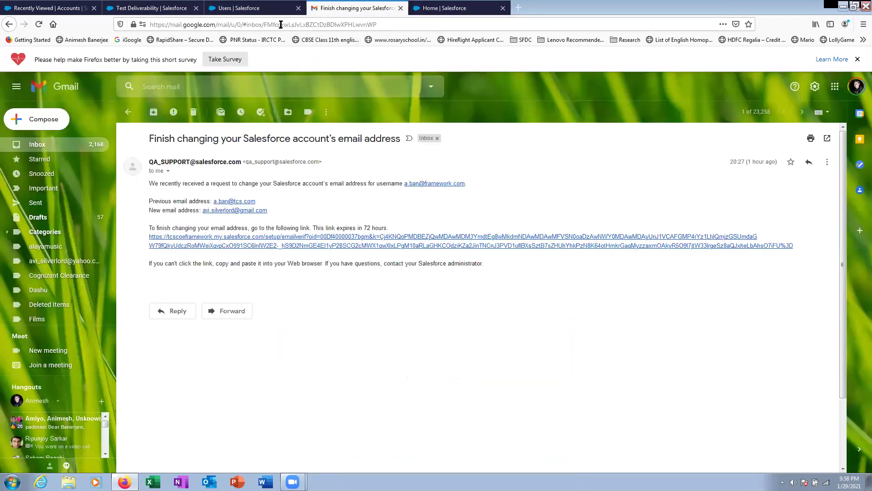
{"action": "left_click", "coordinate": [37, 150]}
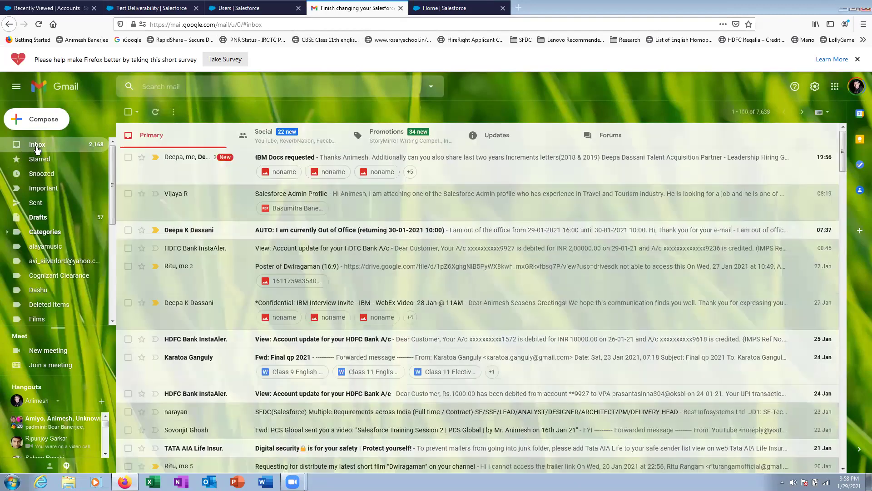
{"action": "left_click", "coordinate": [220, 12]}
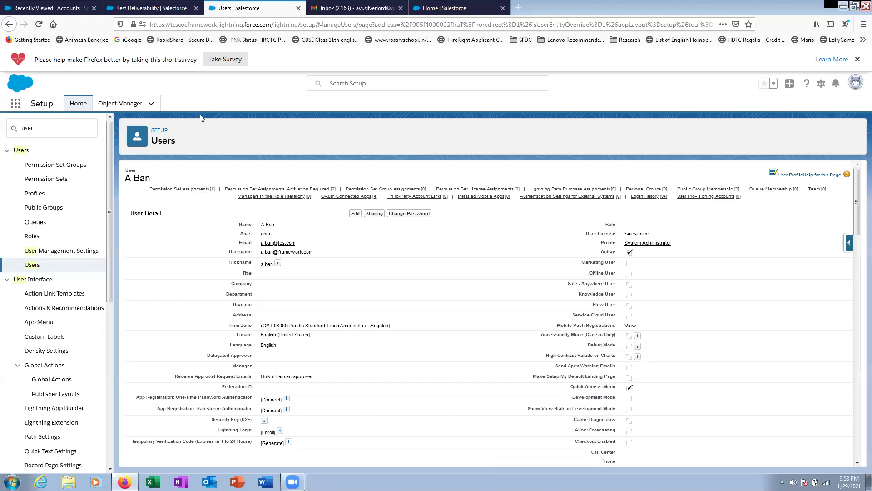
- Close the Test Deliverability tab and start a new account from the Accounts menu
{"action": "left_click", "coordinate": [172, 9]}
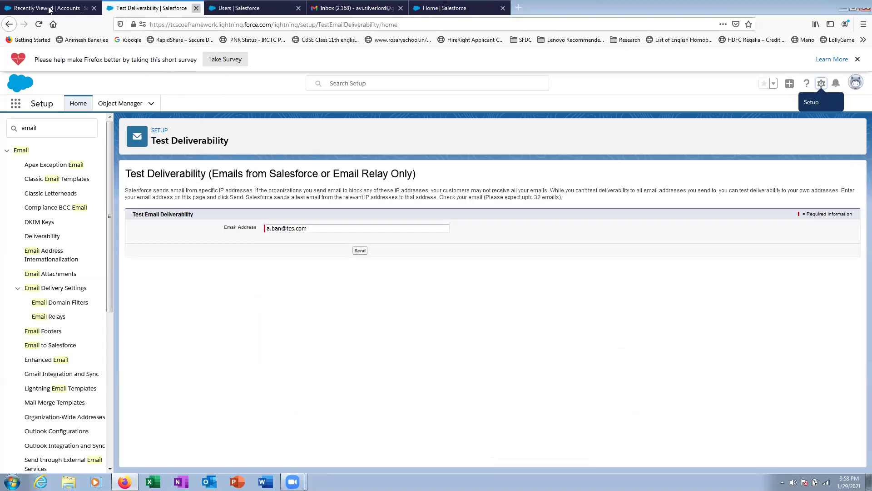
{"action": "key", "text": "ctrl+w"}
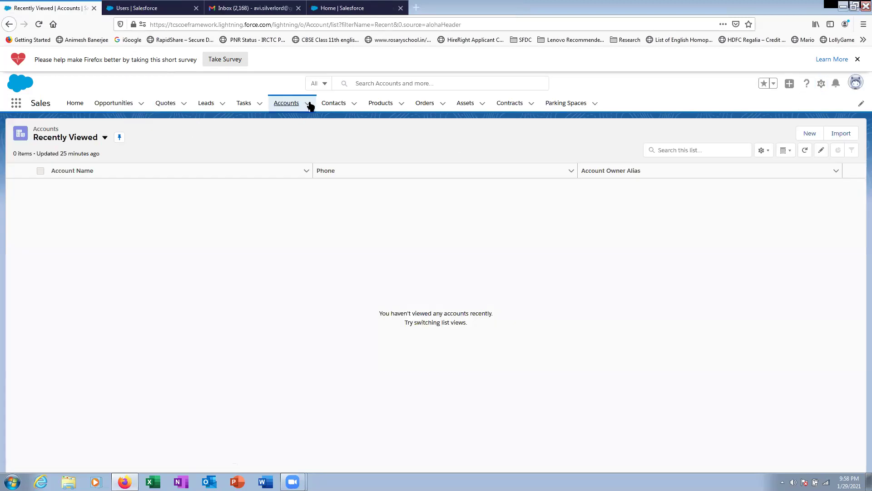
{"action": "left_click", "coordinate": [309, 103]}
{"action": "left_click", "coordinate": [296, 122]}
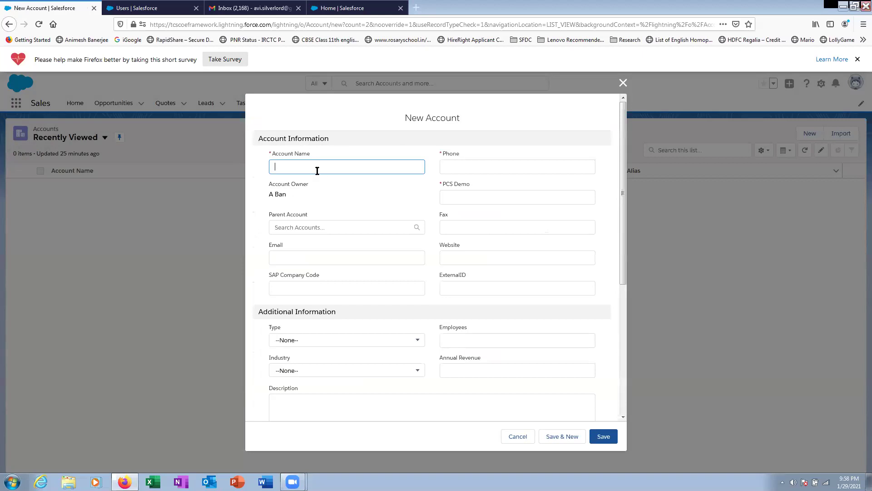
{"action": "type", "text": "T"}
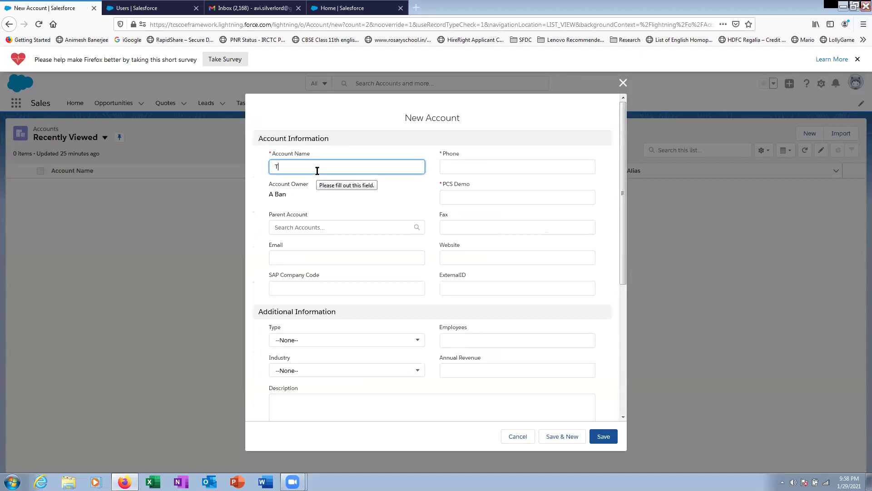
{"action": "type", "text": "est Animesh"}
{"action": "left_click", "coordinate": [481, 168]}
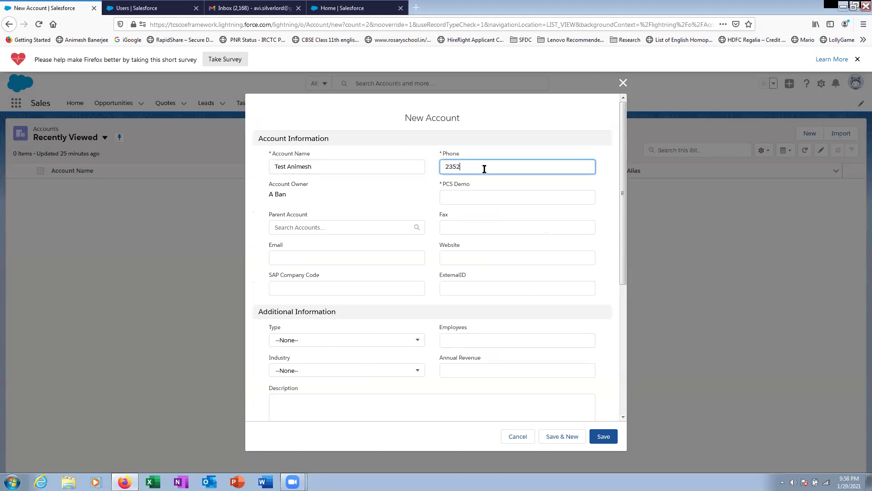
{"action": "left_click", "coordinate": [475, 195]}
{"action": "type", "text": "235235235"}
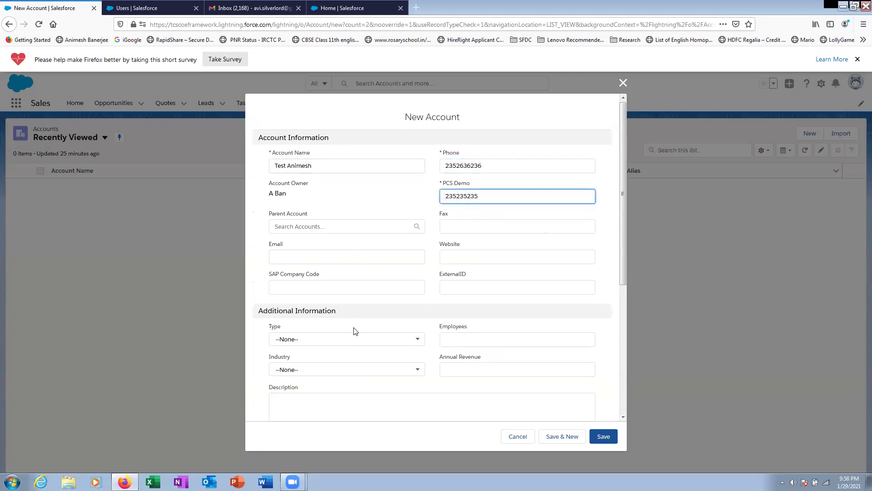
{"action": "scroll", "coordinate": [440, 398], "scroll_direction": "down", "scroll_amount": 5}
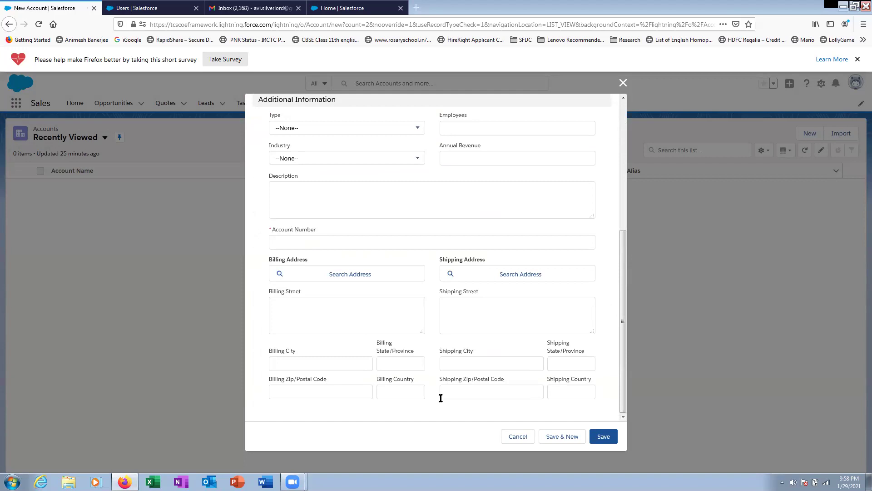
- Fill in the address city, state, zip and country fields, then attempt to save
{"action": "left_click", "coordinate": [464, 362]}
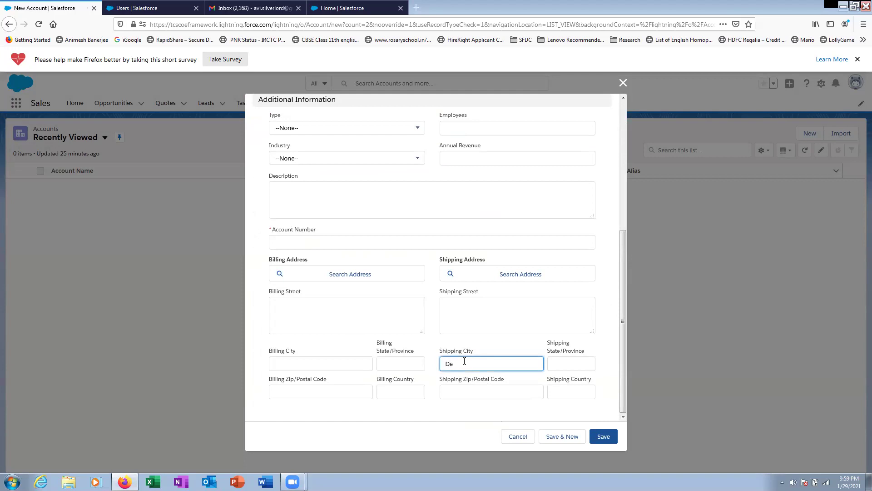
{"action": "left_click", "coordinate": [582, 363]}
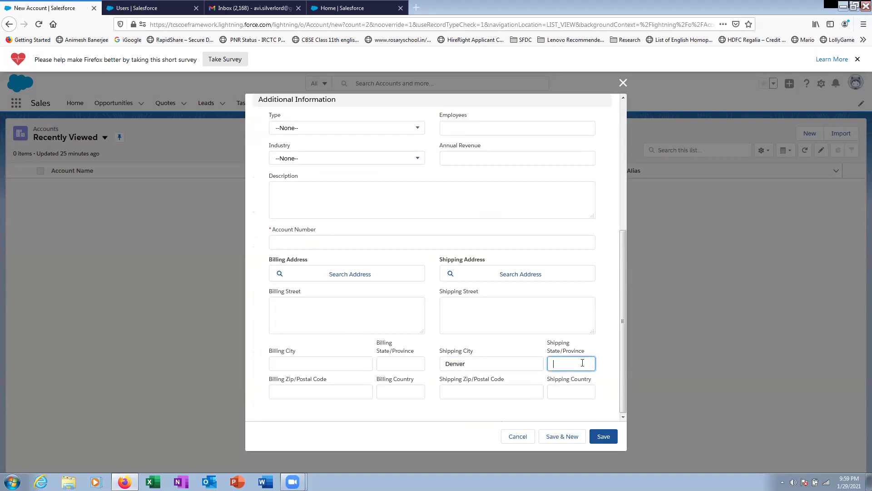
{"action": "left_click", "coordinate": [339, 389]}
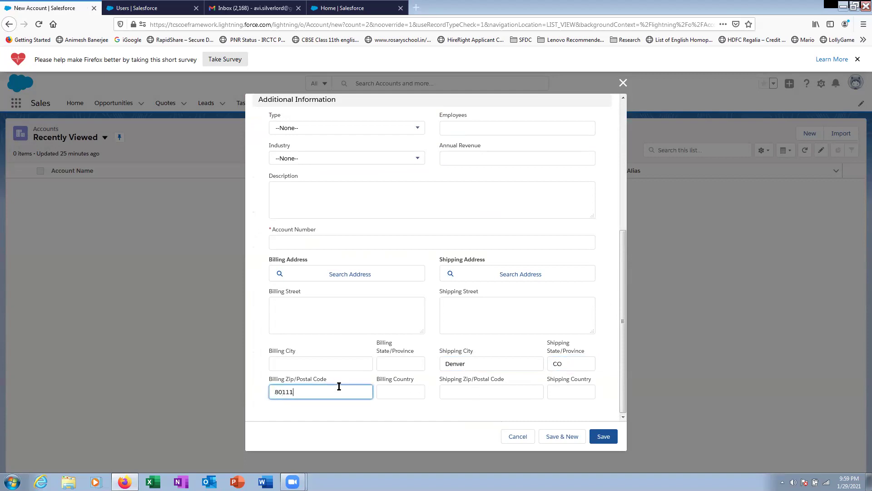
{"action": "left_click", "coordinate": [405, 393]}
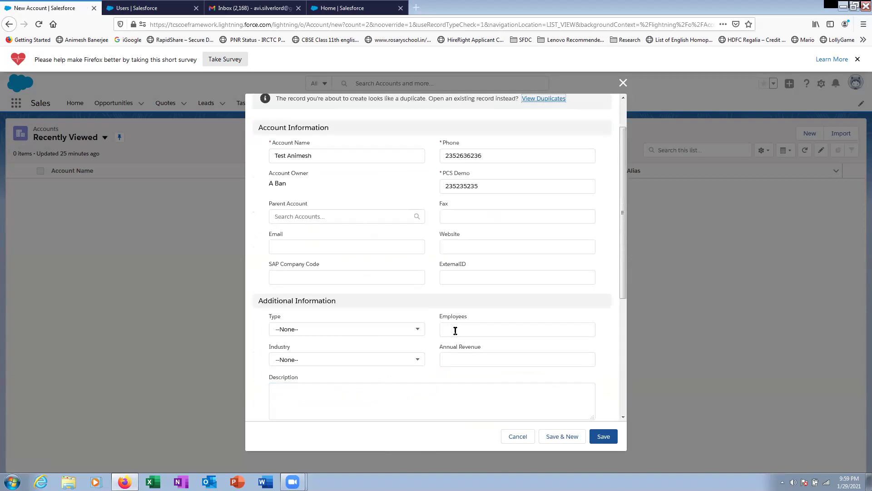
{"action": "scroll", "coordinate": [457, 331], "scroll_direction": "down", "scroll_amount": 5}
{"action": "left_click", "coordinate": [412, 394]}
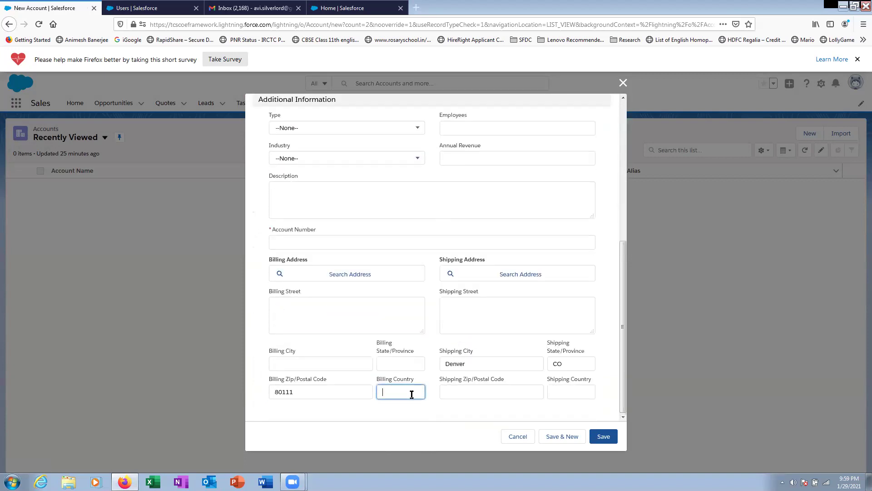
{"action": "left_click", "coordinate": [604, 438]}
- Add the required account number 124124124 and try saving again
{"action": "scroll", "coordinate": [354, 224], "scroll_direction": "down", "scroll_amount": 5}
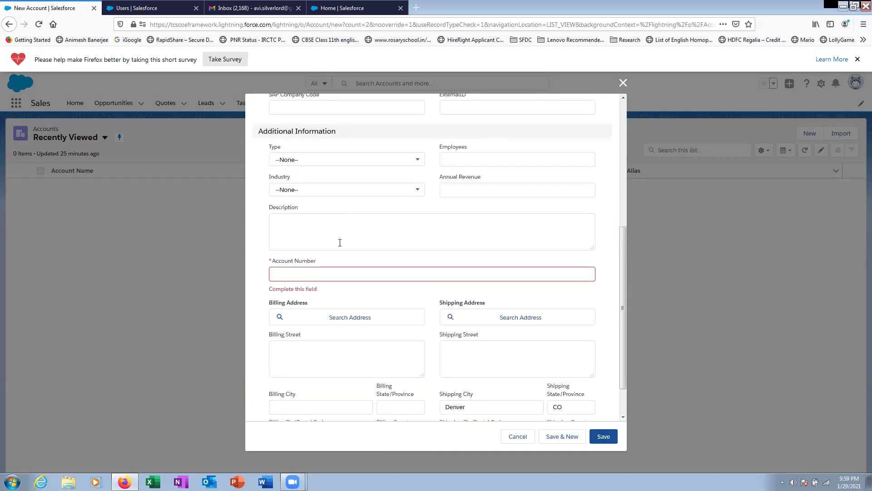
{"action": "left_click", "coordinate": [326, 272]}
{"action": "type", "text": "124124124"}
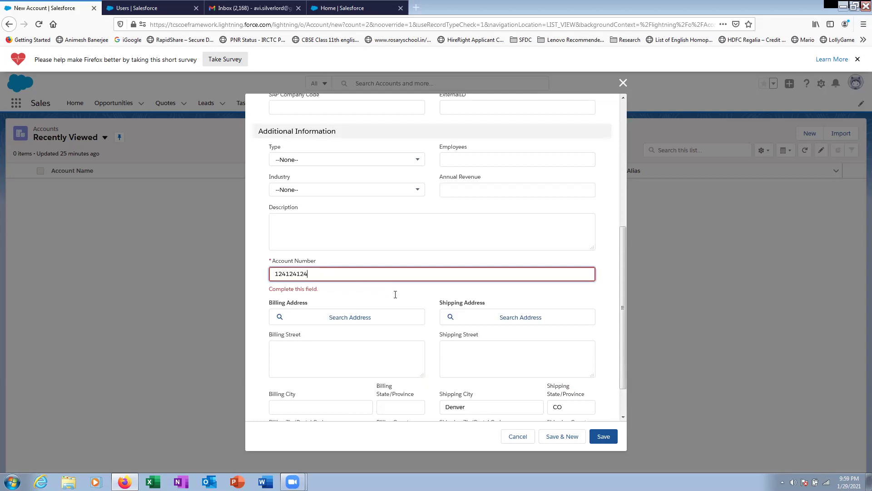
{"action": "left_click", "coordinate": [595, 436]}
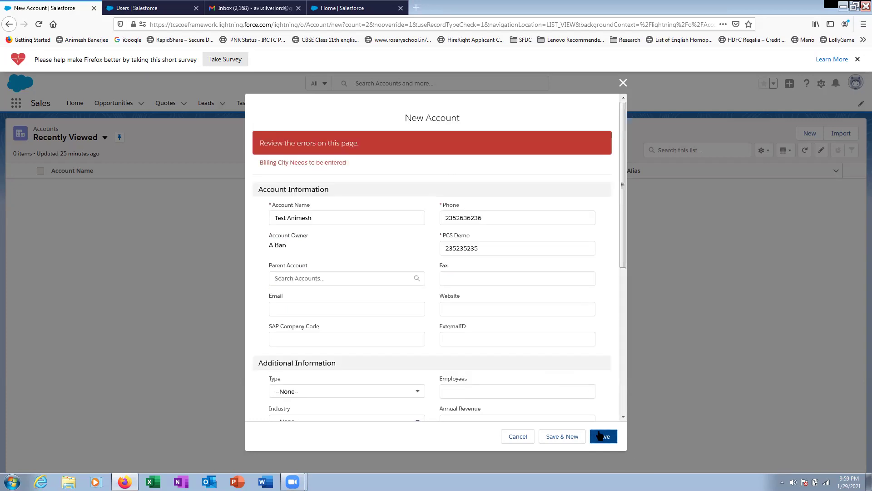
{"action": "scroll", "coordinate": [433, 259], "scroll_direction": "down", "scroll_amount": 6}
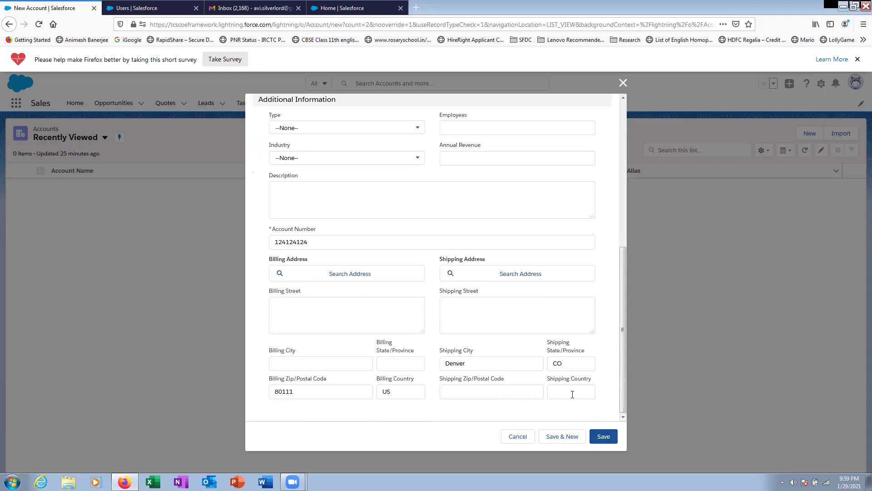
{"action": "scroll", "coordinate": [464, 364], "scroll_direction": "up", "scroll_amount": 6}
{"action": "scroll", "coordinate": [464, 364], "scroll_direction": "down", "scroll_amount": 6}
- Move Denver from the shipping city into the billing city field
{"action": "left_click", "coordinate": [283, 365]}
{"action": "left_click", "coordinate": [446, 363]}
{"action": "double_click", "coordinate": [460, 366]}
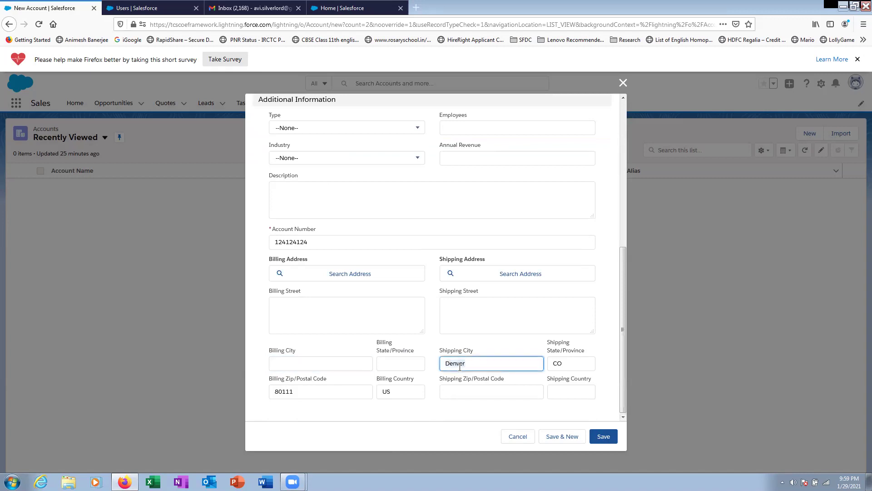
{"action": "key", "text": "ctrl+x"}
{"action": "left_click", "coordinate": [293, 364]}
{"action": "key", "text": "ctrl+v"}
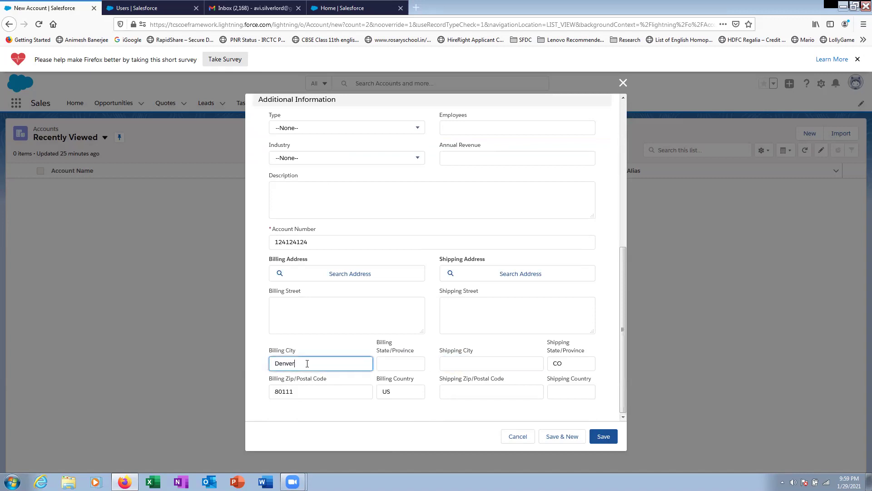
{"action": "left_click", "coordinate": [565, 362]}
- Move CO from the shipping state to the billing state and save the account
{"action": "scroll", "coordinate": [559, 366], "scroll_direction": "up", "scroll_amount": 5}
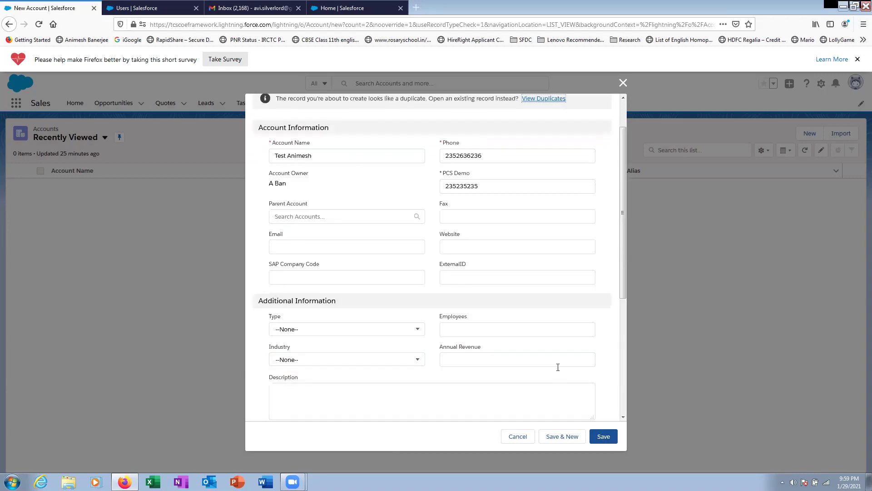
{"action": "scroll", "coordinate": [547, 309], "scroll_direction": "down", "scroll_amount": 5}
{"action": "left_click", "coordinate": [560, 367]}
{"action": "double_click", "coordinate": [561, 367]}
{"action": "key", "text": "ctrl+x"}
{"action": "left_click", "coordinate": [390, 363]}
{"action": "key", "text": "ctrl+v"}
{"action": "left_click", "coordinate": [603, 437]}
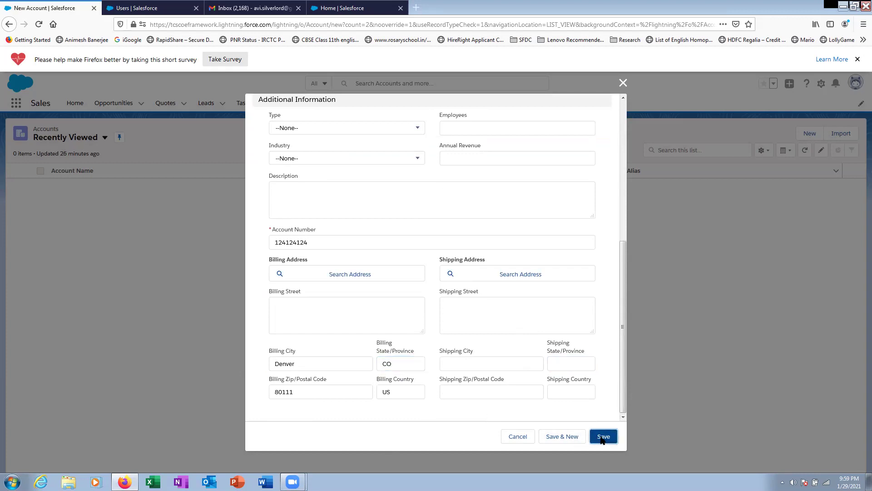
{"action": "scroll", "coordinate": [507, 341], "scroll_direction": "up", "scroll_amount": 2}
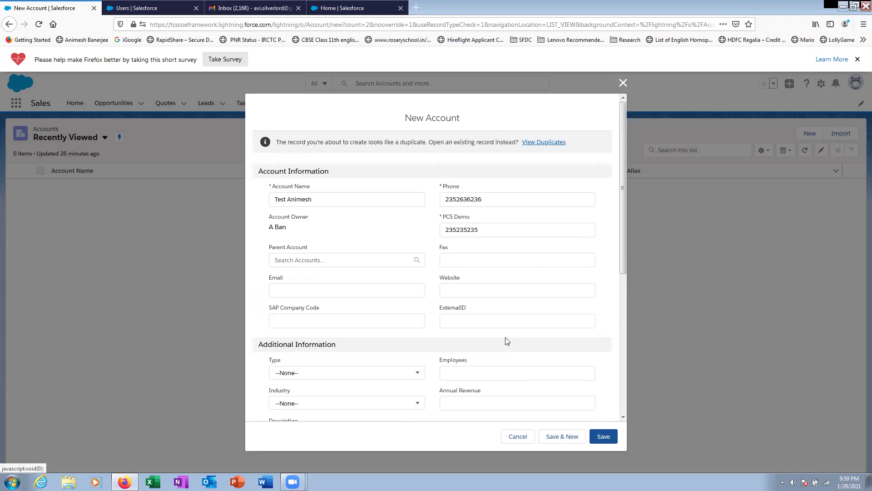
{"action": "scroll", "coordinate": [458, 311], "scroll_direction": "down", "scroll_amount": 5}
{"action": "scroll", "coordinate": [458, 312], "scroll_direction": "up", "scroll_amount": 5}
- Add 'Today' to the account name and save it again
{"action": "left_click", "coordinate": [317, 199]}
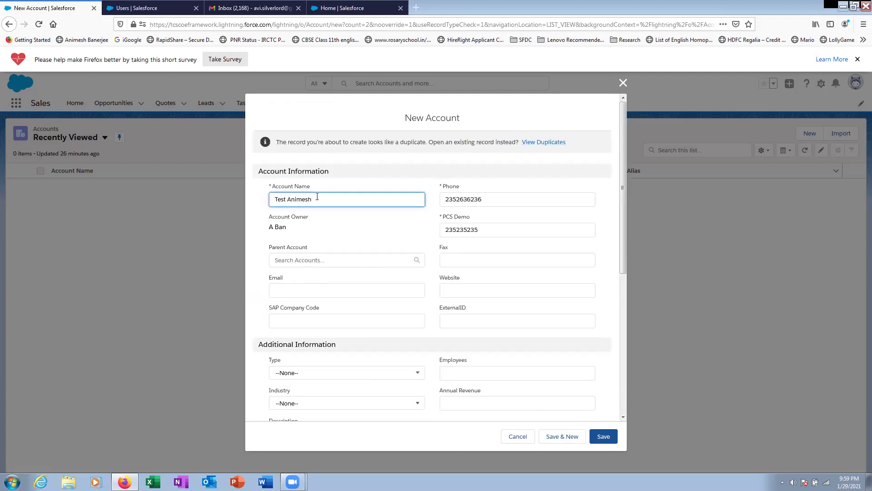
{"action": "type", "text": "Today"}
{"action": "left_click", "coordinate": [601, 436]}
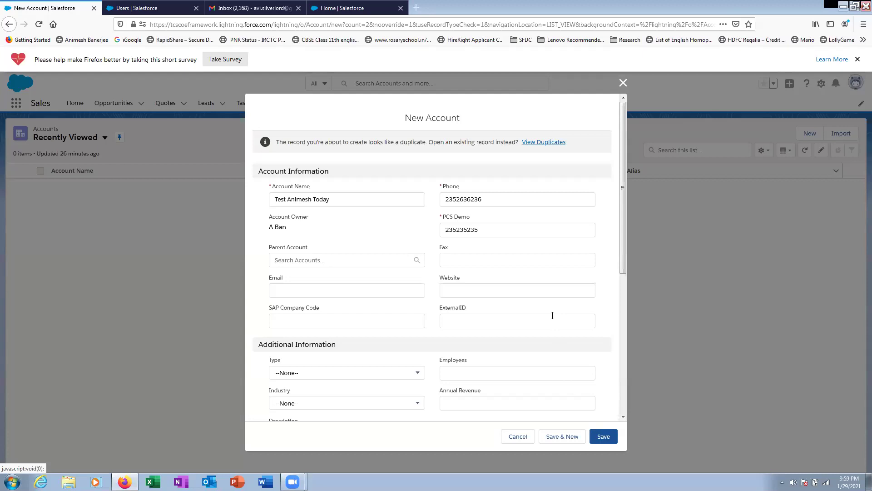
{"action": "scroll", "coordinate": [553, 316], "scroll_direction": "down", "scroll_amount": 5}
{"action": "scroll", "coordinate": [397, 249], "scroll_direction": "up", "scroll_amount": 6}
- Rename the account to PCS Global Demo Account and save it
{"action": "triple_click", "coordinate": [328, 200]}
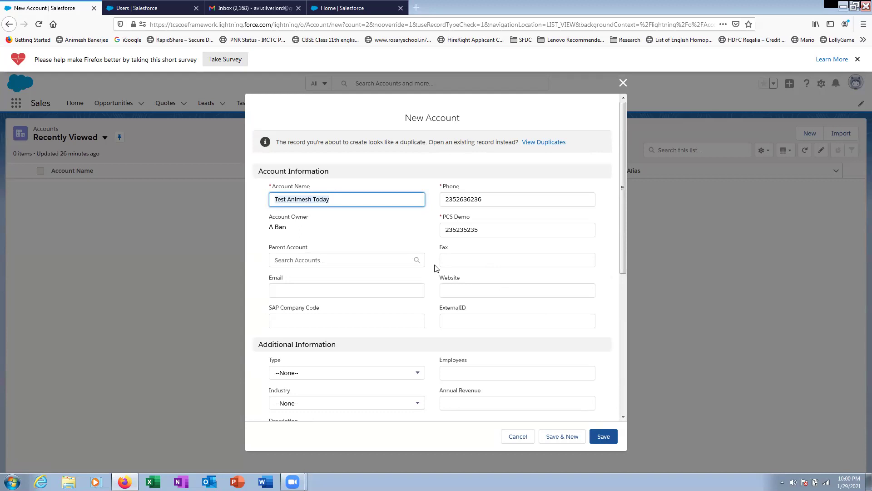
{"action": "type", "text": "PVC"}
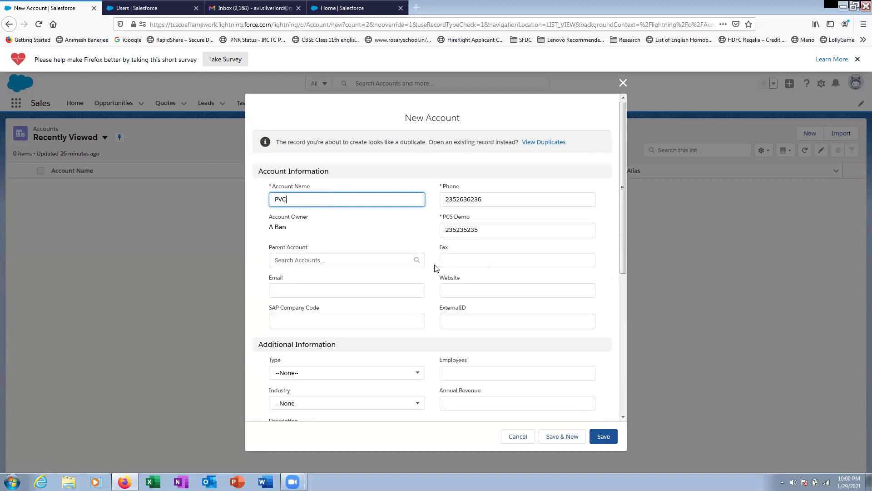
{"action": "type", "text": "CS Global Demo Account"}
{"action": "left_click", "coordinate": [598, 440]}
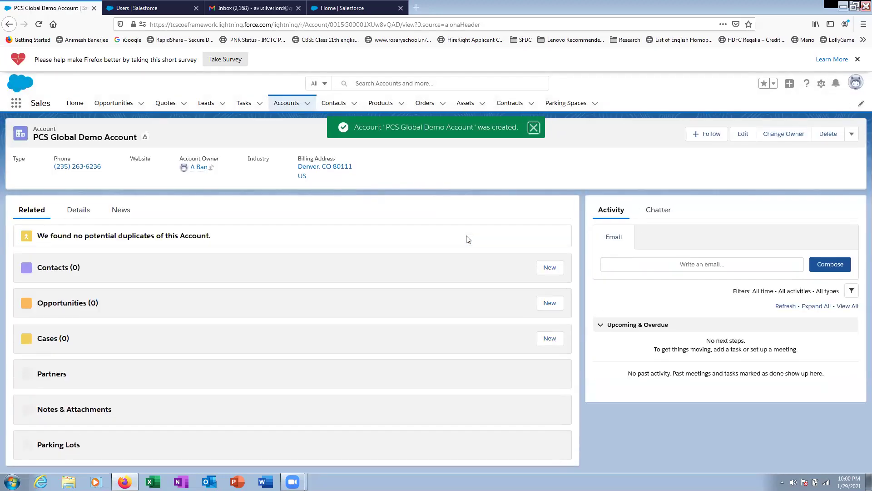
{"action": "left_click", "coordinate": [253, 9]}
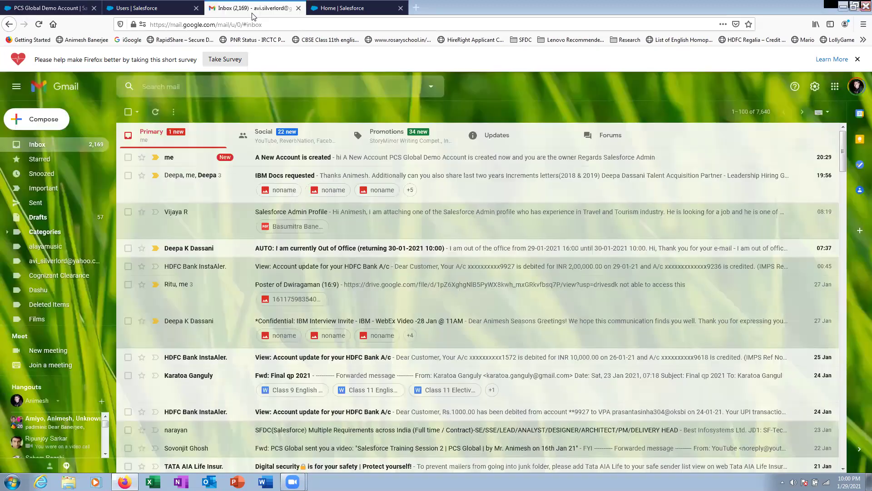
- Mark the 'A New Account is created' alert email as Looks safe, then return to Salesforce
{"action": "left_click", "coordinate": [316, 159]}
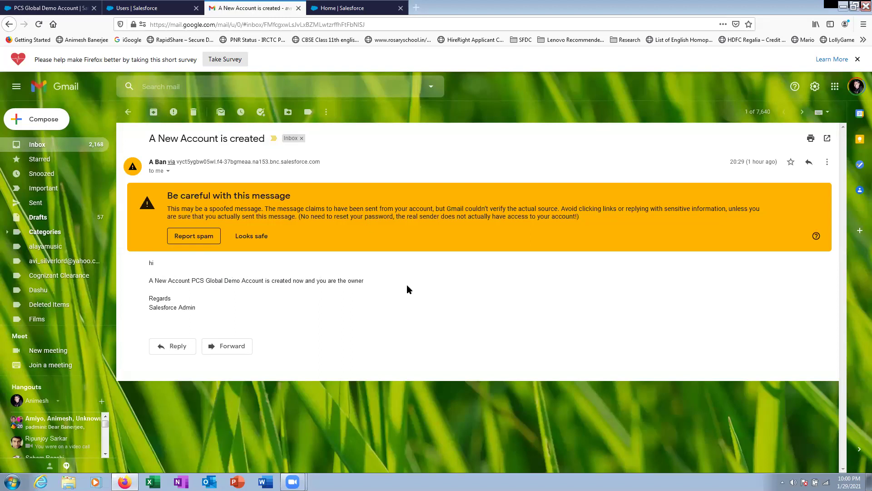
{"action": "left_click", "coordinate": [262, 237]}
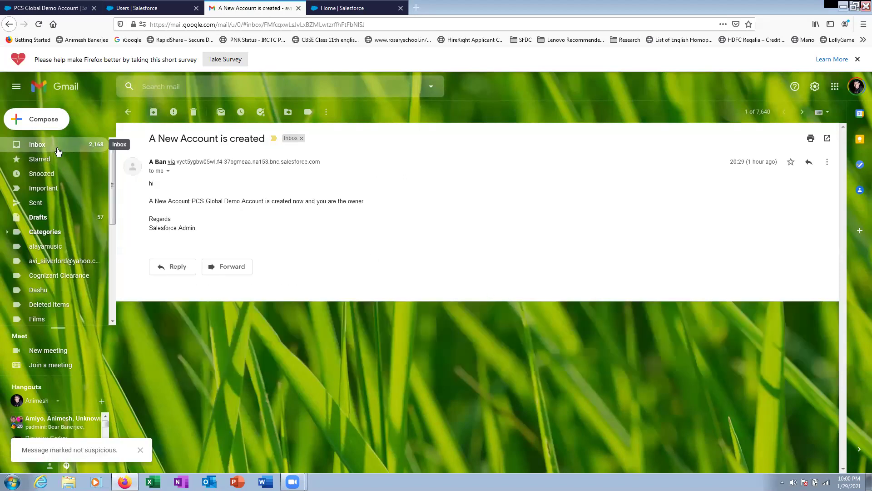
{"action": "left_click", "coordinate": [154, 11]}
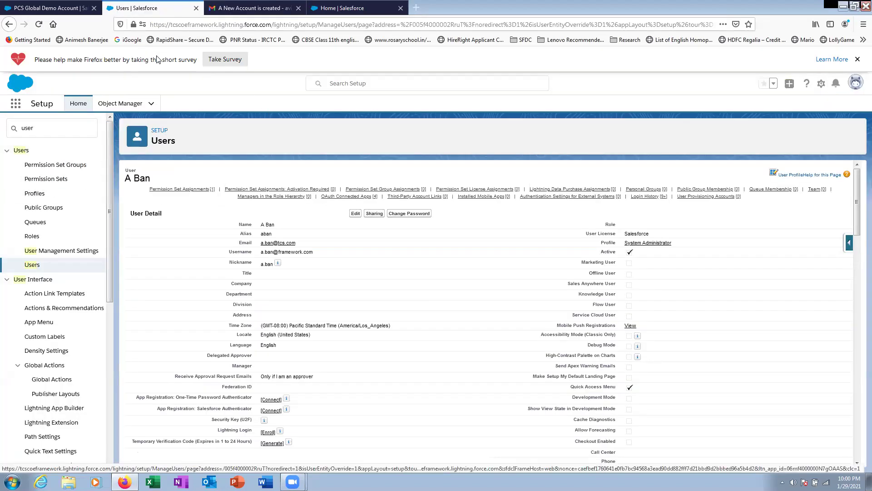
{"action": "left_click", "coordinate": [67, 10]}
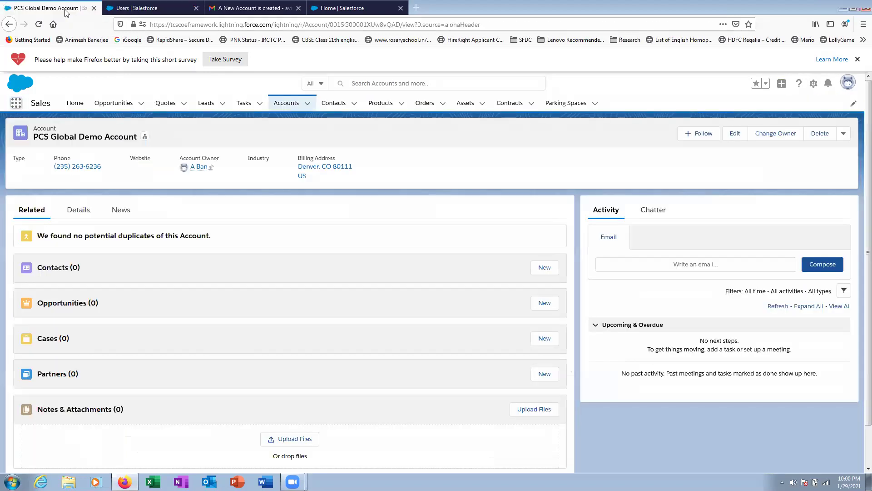
{"action": "left_click", "coordinate": [86, 215]}
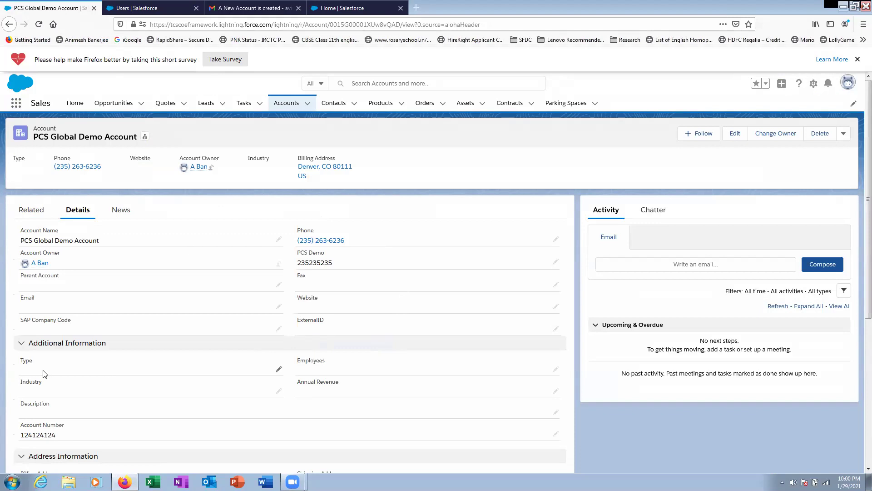
{"action": "scroll", "coordinate": [154, 379], "scroll_direction": "down", "scroll_amount": 3}
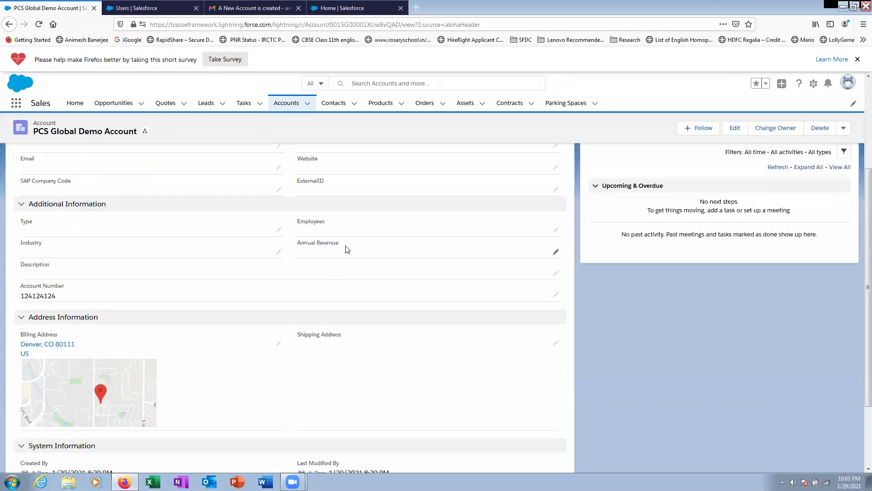
{"action": "scroll", "coordinate": [345, 251], "scroll_direction": "down", "scroll_amount": 2}
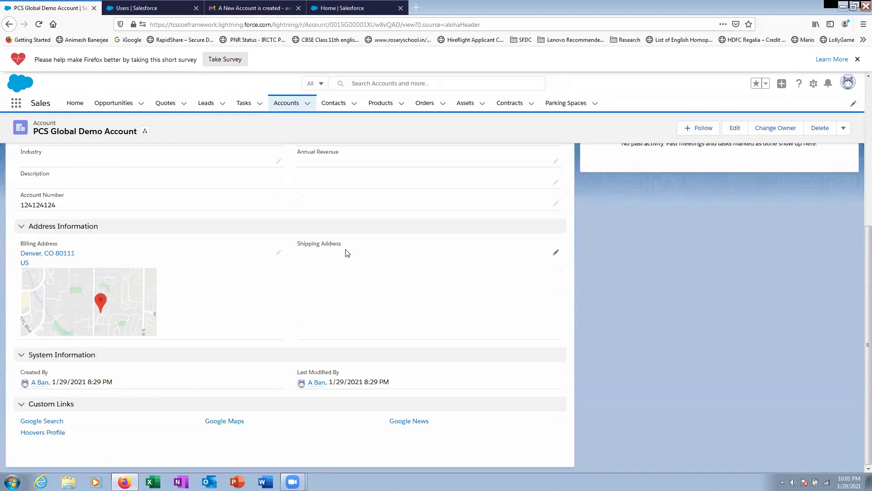
{"action": "scroll", "coordinate": [345, 253], "scroll_direction": "up", "scroll_amount": 4}
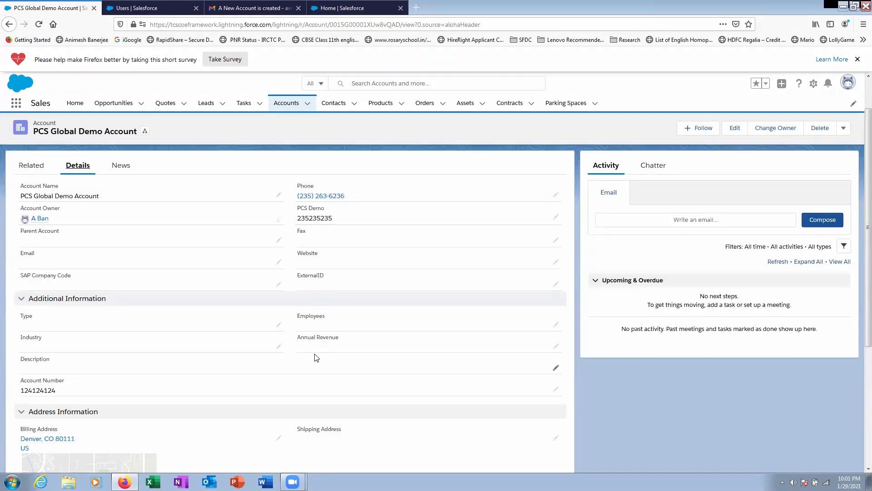
{"action": "left_click", "coordinate": [157, 9]}
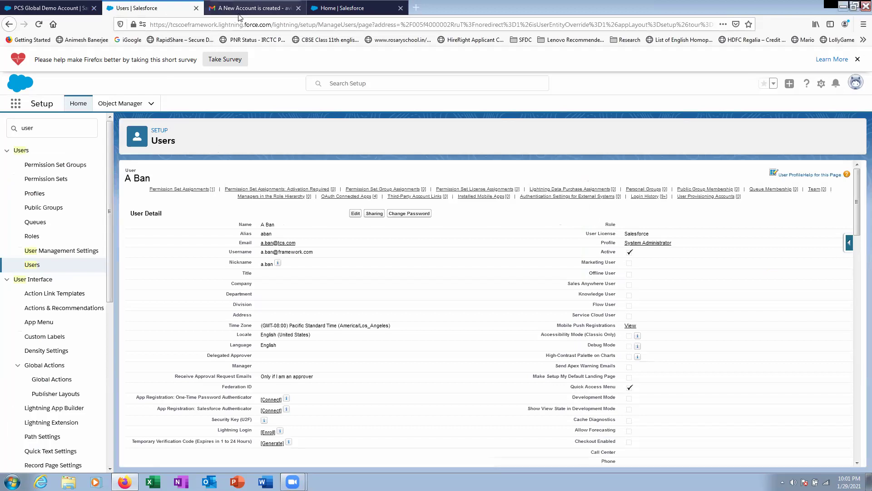
{"action": "left_click", "coordinate": [250, 8]}
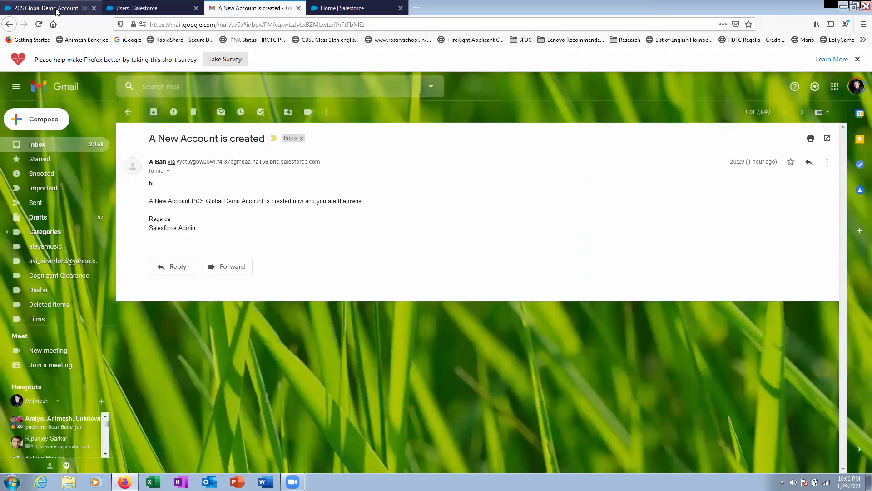
{"action": "left_click", "coordinate": [57, 11]}
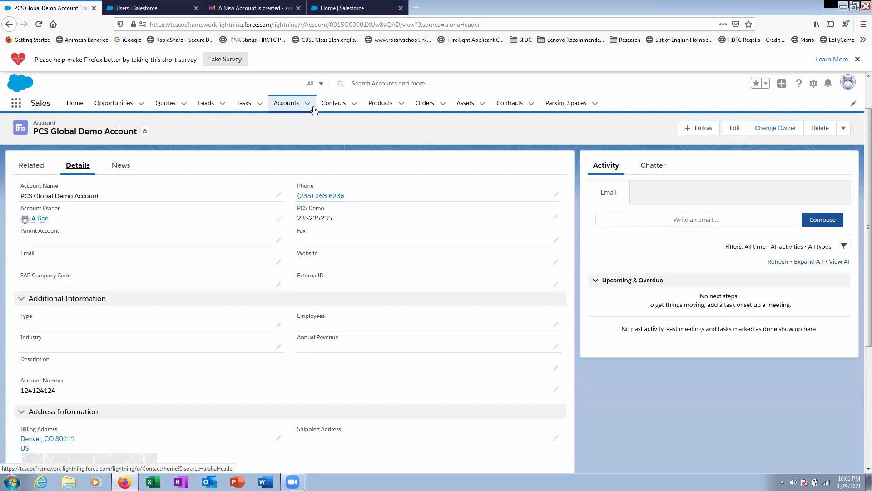
{"action": "left_click", "coordinate": [137, 8]}
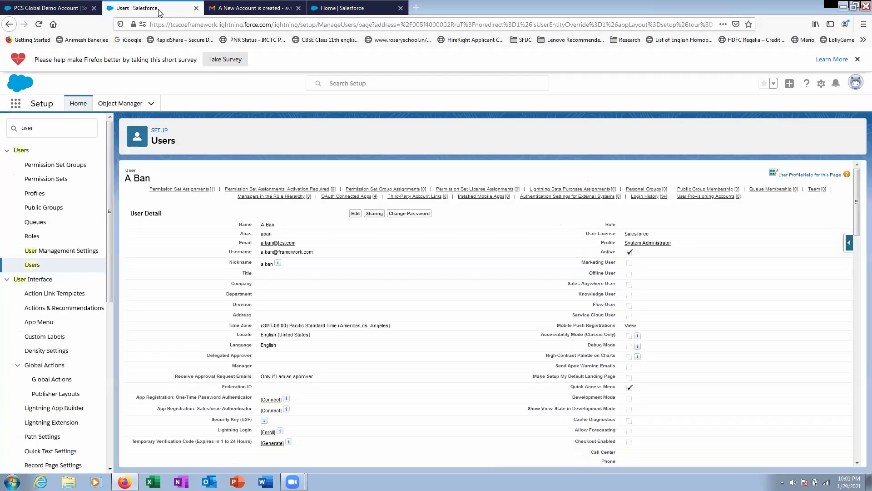
- Find Workflow Rules via Quick Find 'work', then save and deactivate the Account Create rule
{"action": "left_click_drag", "start_coordinate": [45, 135], "coordinate": [5, 127]}
{"action": "type", "text": "work"}
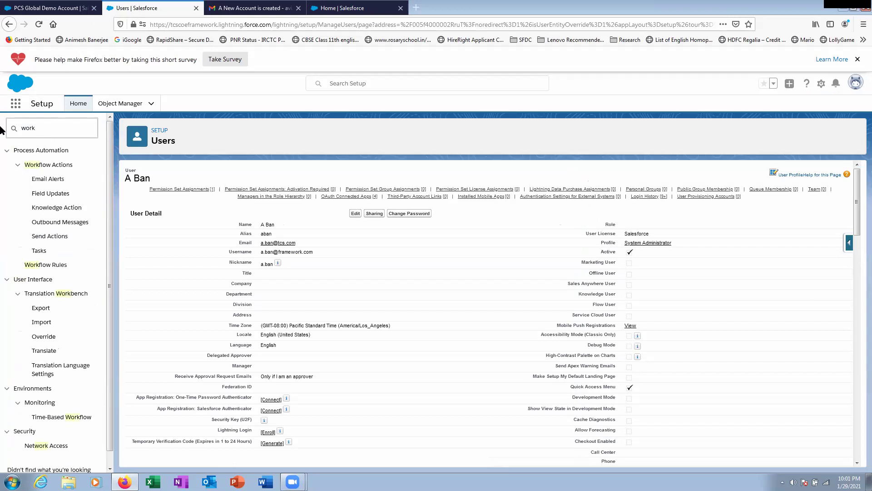
{"action": "left_click", "coordinate": [59, 269]}
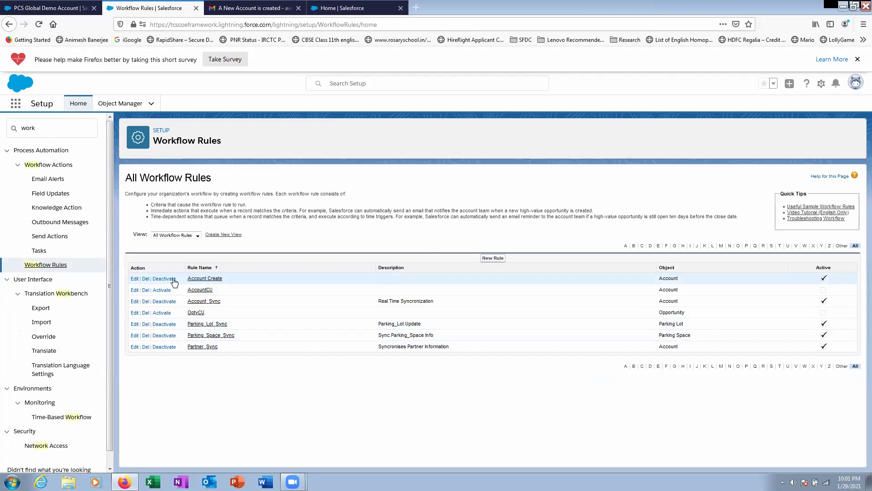
{"action": "left_click", "coordinate": [135, 279]}
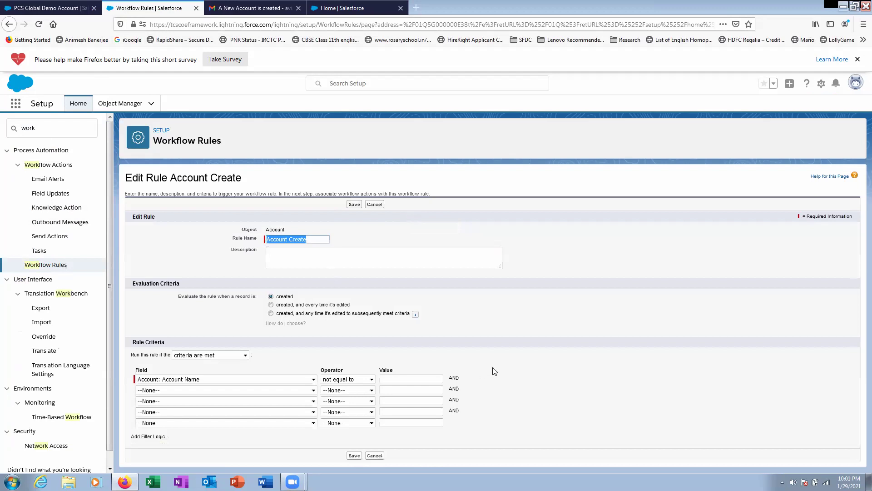
{"action": "left_click", "coordinate": [354, 455]}
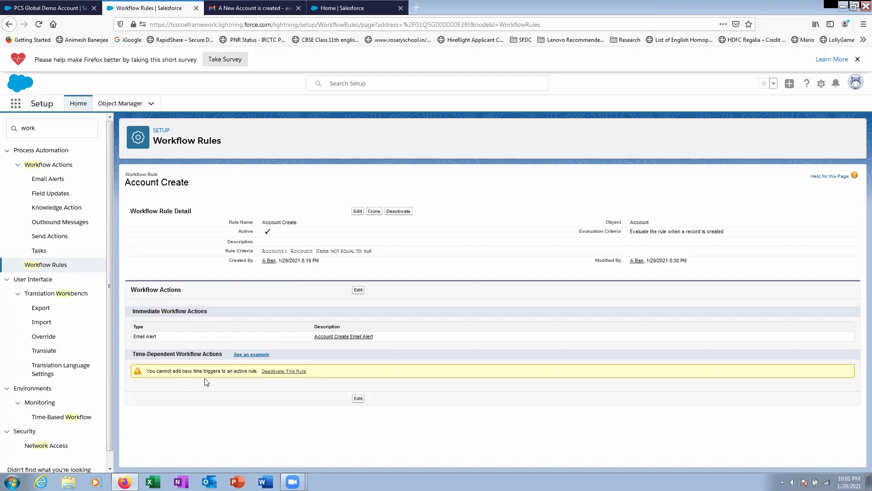
{"action": "left_click", "coordinate": [284, 371]}
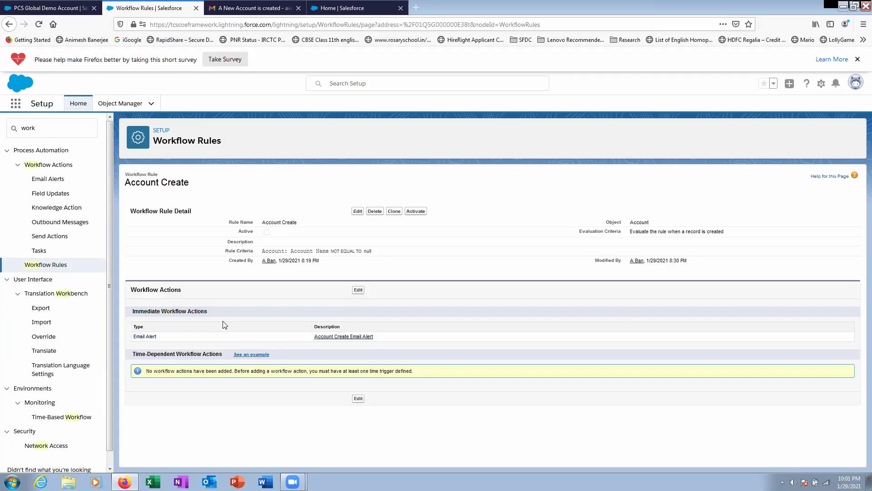
- Add a new Field Update to the Account Create rule's workflow actions
{"action": "left_click", "coordinate": [358, 290]}
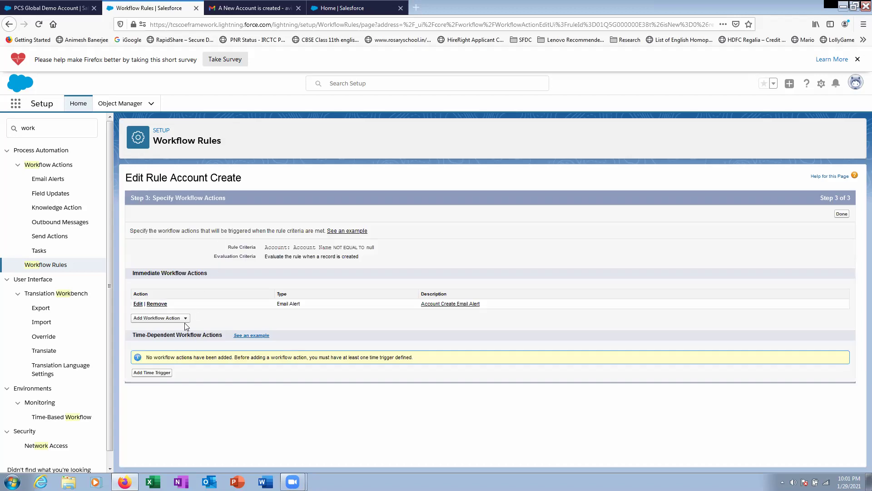
{"action": "left_click", "coordinate": [187, 319]}
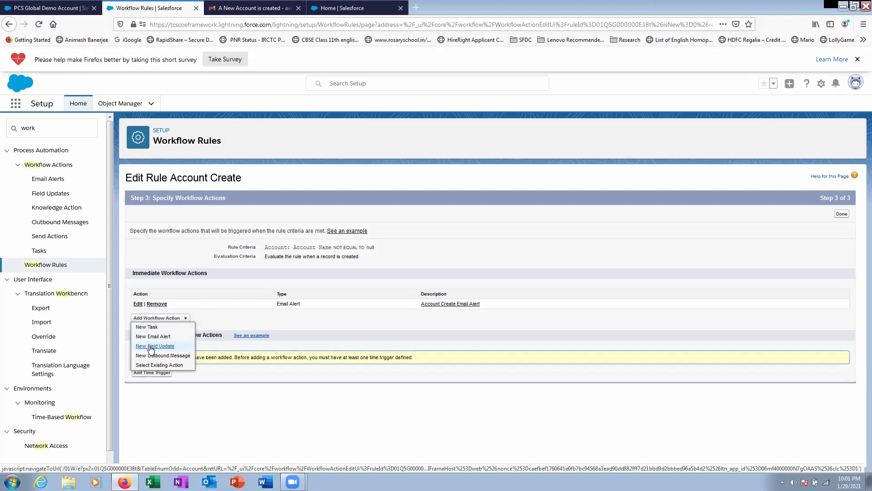
{"action": "left_click", "coordinate": [151, 347]}
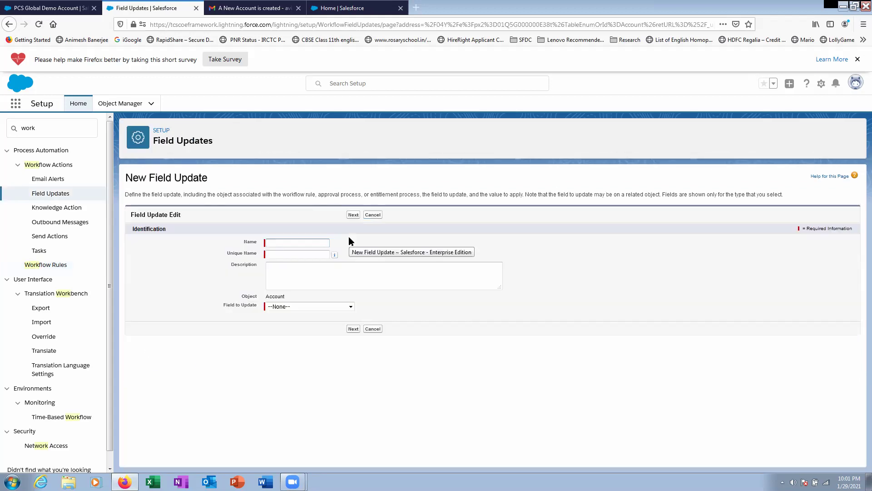
- Name the field update 'Update AnnualRevenue', target Annual Revenue, and continue to value options
{"action": "left_click", "coordinate": [284, 243]}
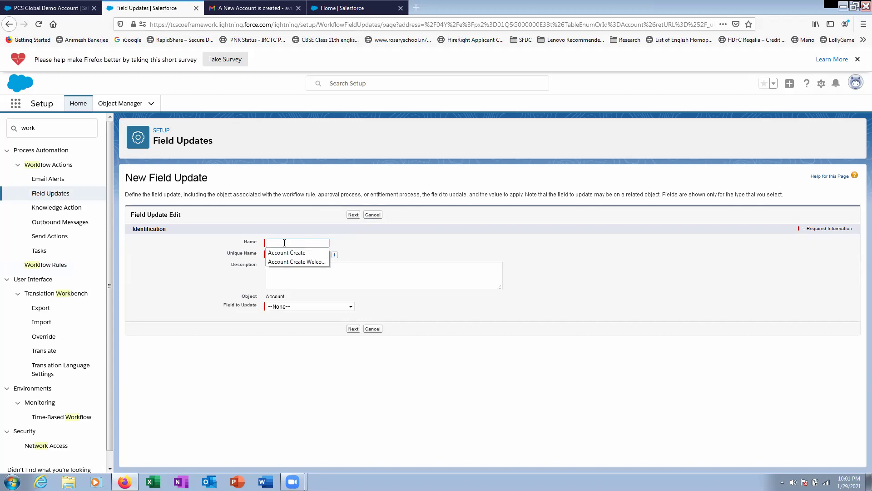
{"action": "type", "text": "Update A"}
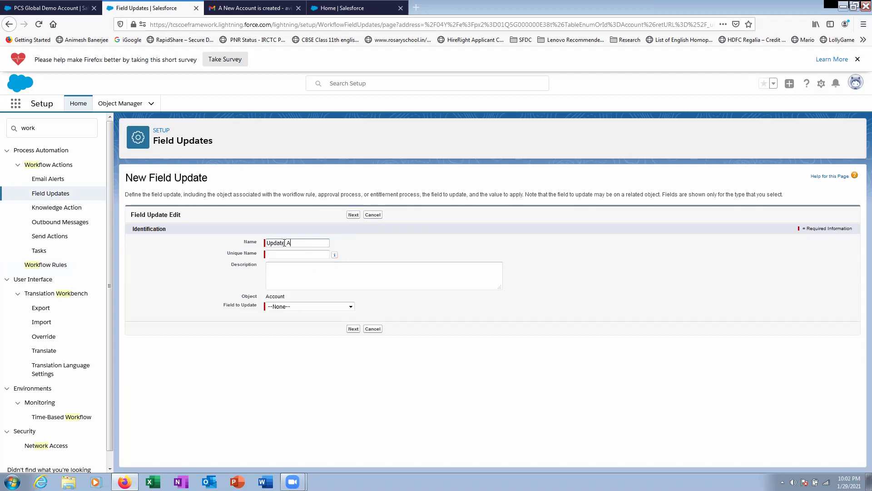
{"action": "type", "text": "nnualRevenue"}
{"action": "key", "text": "Tab"}
{"action": "left_click", "coordinate": [296, 307]}
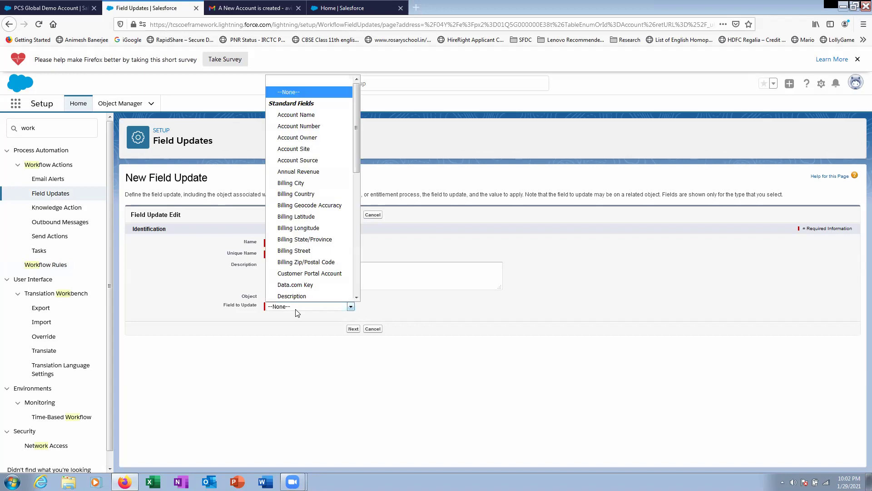
{"action": "left_click", "coordinate": [309, 171]}
{"action": "left_click", "coordinate": [353, 329]}
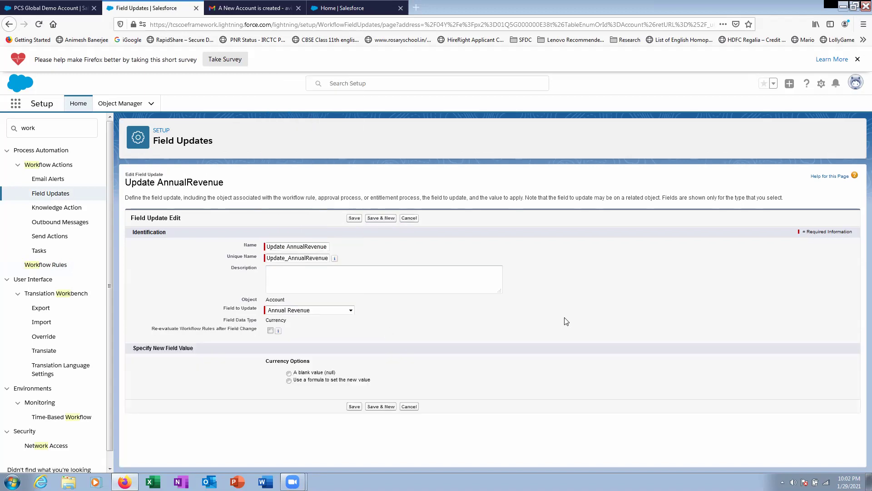
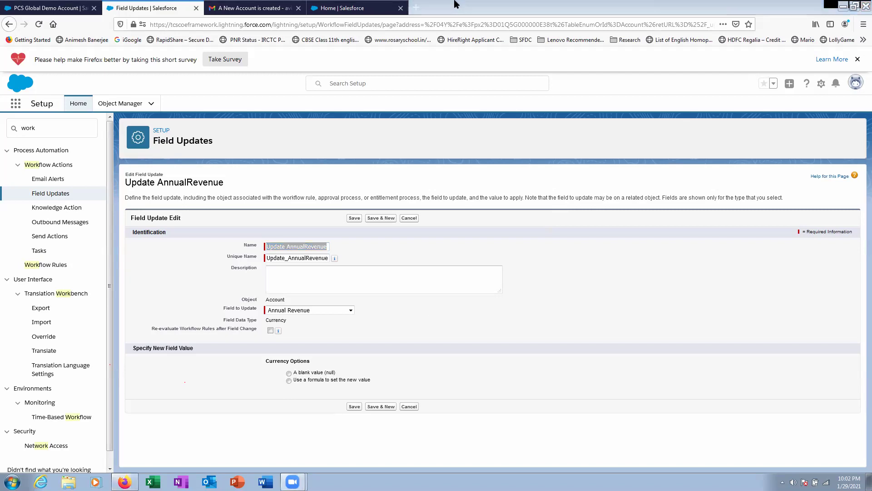
- Set the Update AnnualRevenue field update to compute its new value with a formula
{"action": "left_click", "coordinate": [534, 244]}
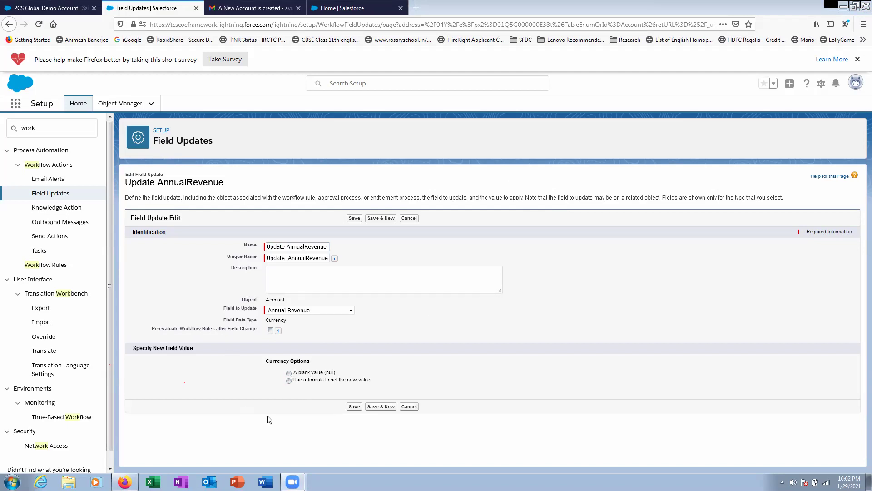
{"action": "left_click", "coordinate": [289, 381]}
{"action": "left_click", "coordinate": [346, 396]}
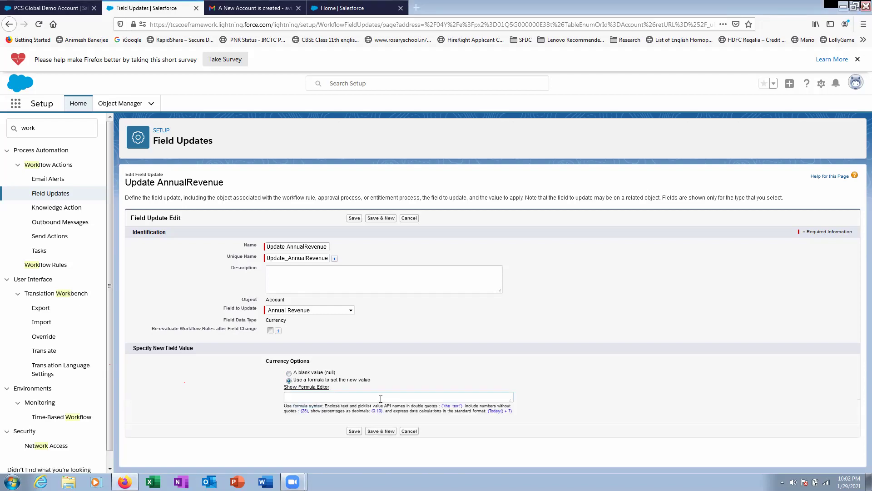
- In the full formula editor, insert BLANKVALUE with AnnualRevenue as its first argument
{"action": "left_click", "coordinate": [313, 387]}
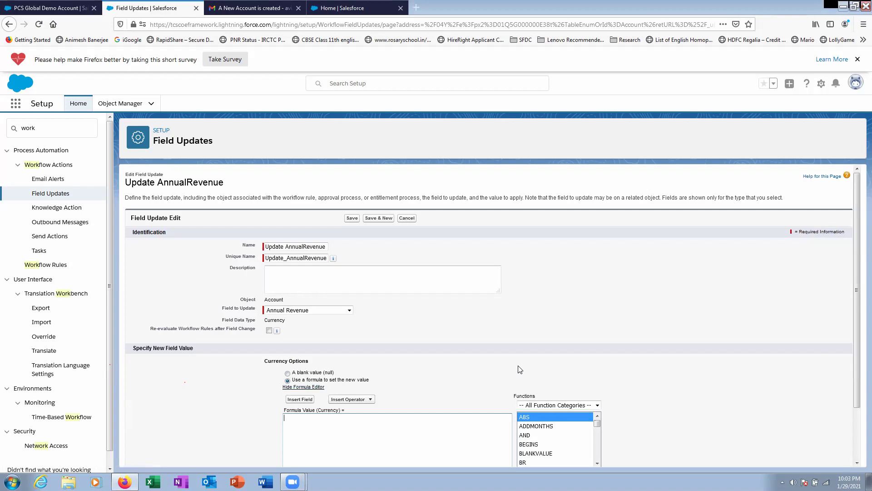
{"action": "scroll", "coordinate": [520, 369], "scroll_direction": "down", "scroll_amount": 3}
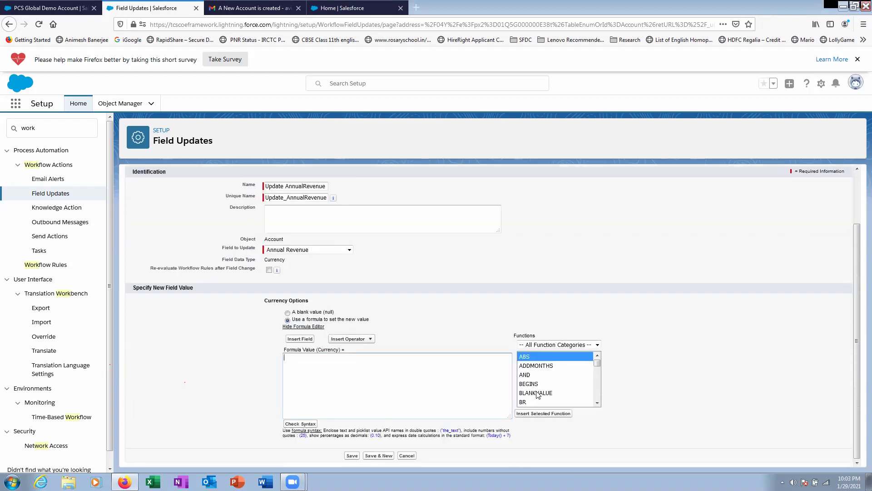
{"action": "mouse_move", "coordinate": [597, 364]}
{"action": "left_mouse_down"}
{"action": "mouse_move", "coordinate": [598, 371]}
{"action": "mouse_move", "coordinate": [598, 365]}
{"action": "left_mouse_up"}
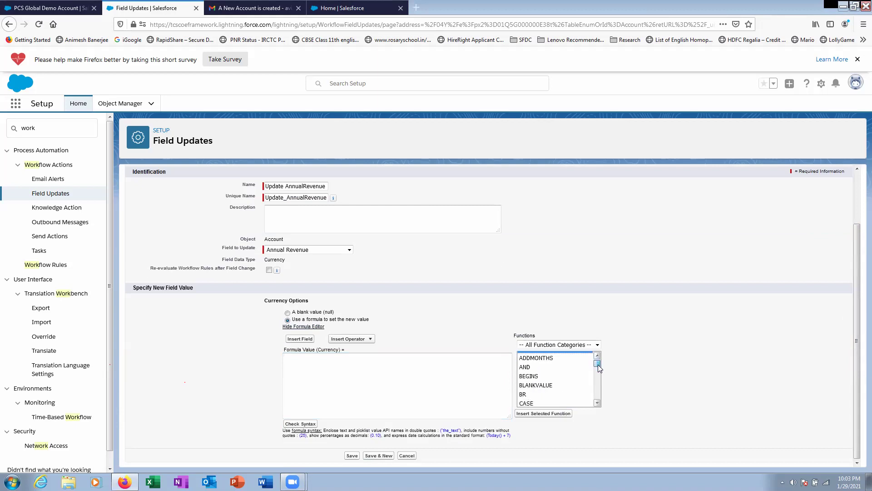
{"action": "left_click", "coordinate": [543, 385]}
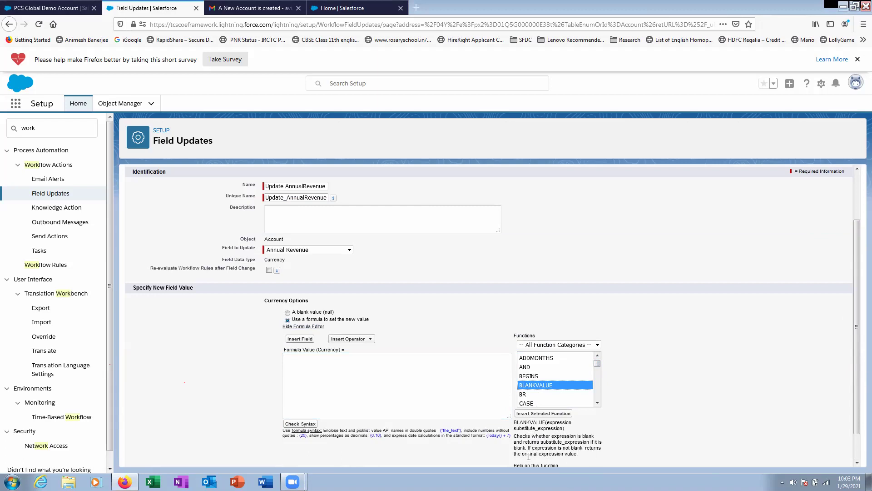
{"action": "double_click", "coordinate": [542, 385]}
{"action": "double_click", "coordinate": [347, 357]}
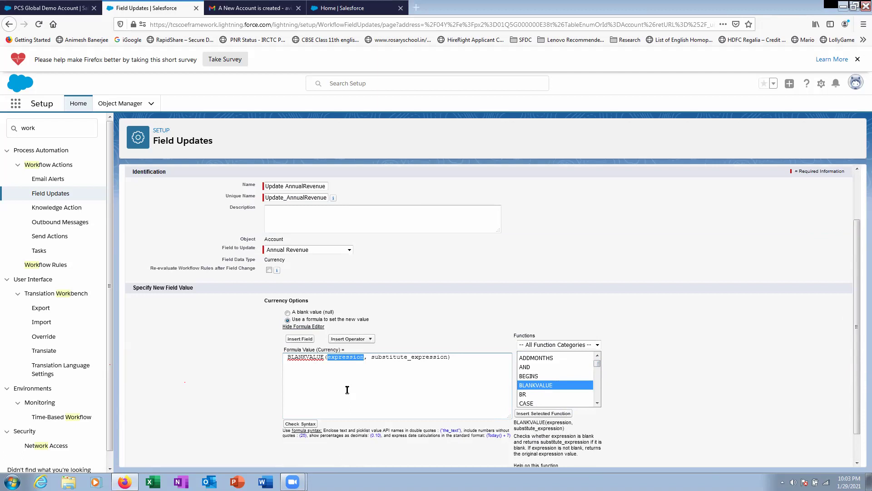
{"action": "left_click", "coordinate": [300, 339]}
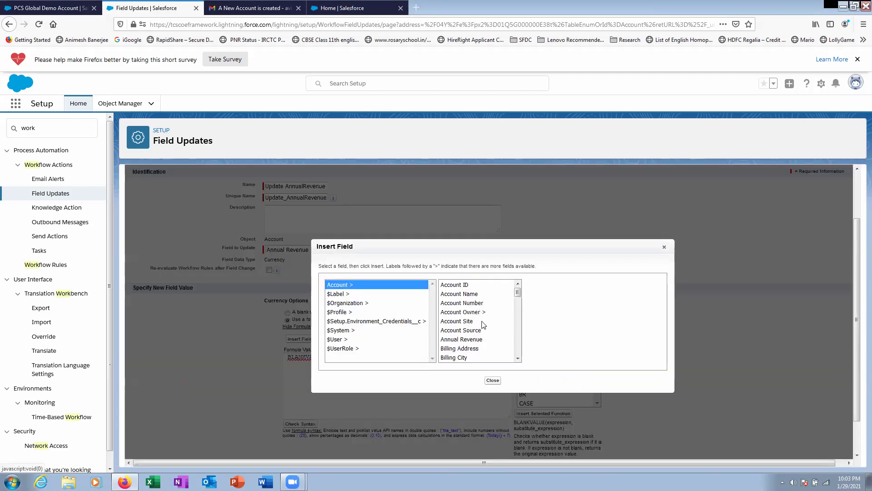
{"action": "left_click", "coordinate": [484, 341]}
{"action": "left_click", "coordinate": [559, 338]}
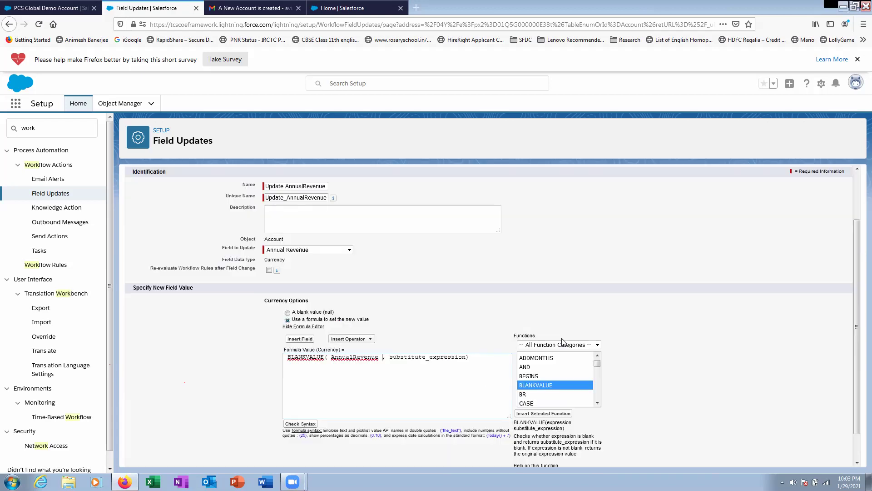
- Replace the substitute expression with 10000, save the field update, and review the rule criteria
{"action": "left_click_drag", "start_coordinate": [389, 359], "coordinate": [463, 359]}
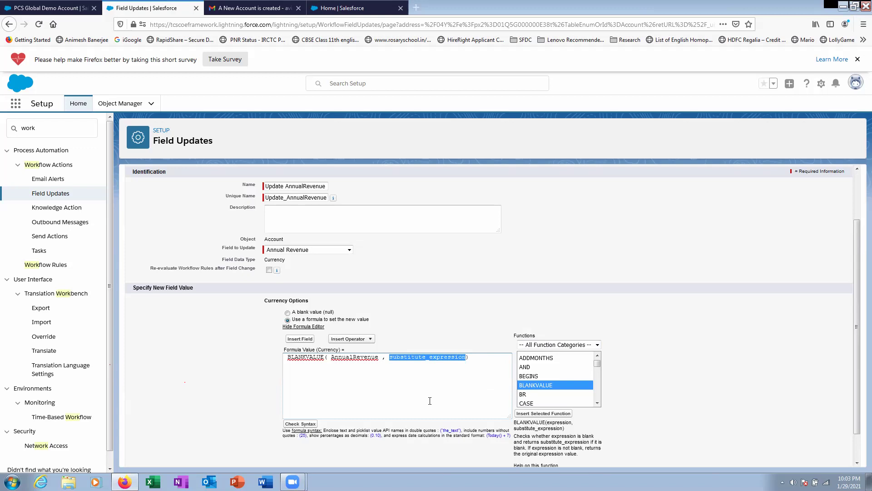
{"action": "type", "text": "10,000"}
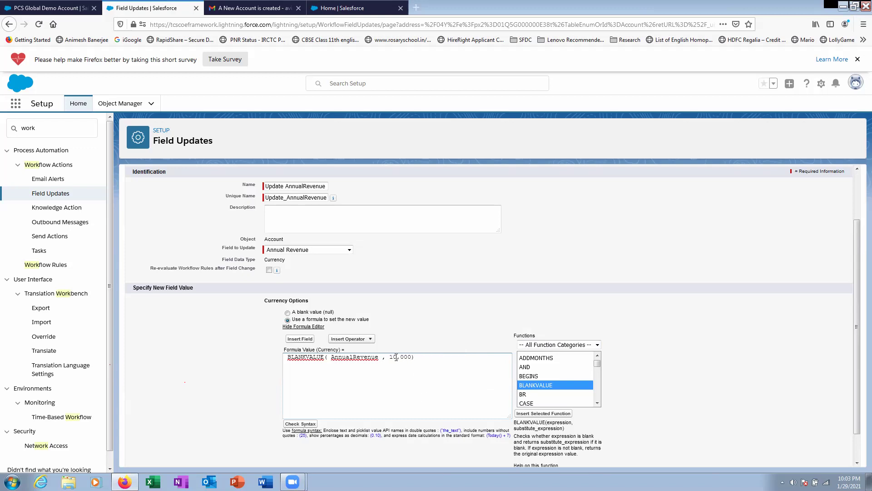
{"action": "key", "text": "BackSpace"}
{"action": "scroll", "coordinate": [327, 400], "scroll_direction": "down", "scroll_amount": 1}
{"action": "left_click", "coordinate": [352, 455]}
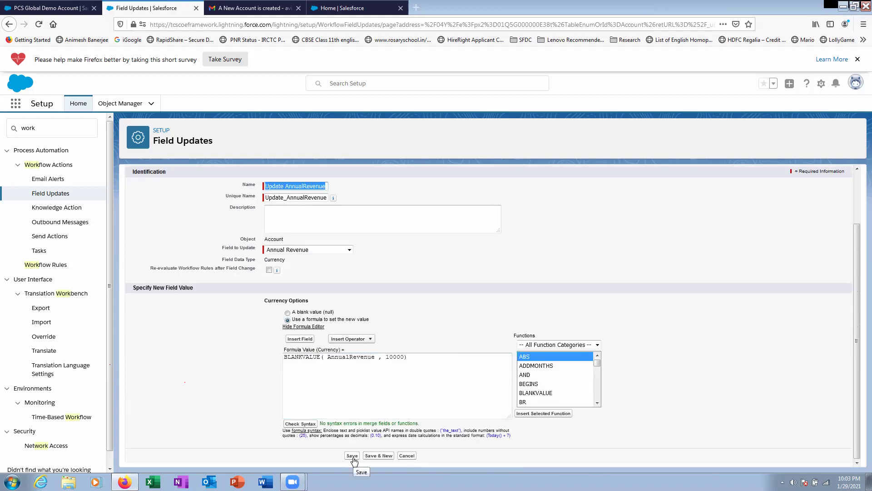
{"action": "left_click", "coordinate": [353, 457]}
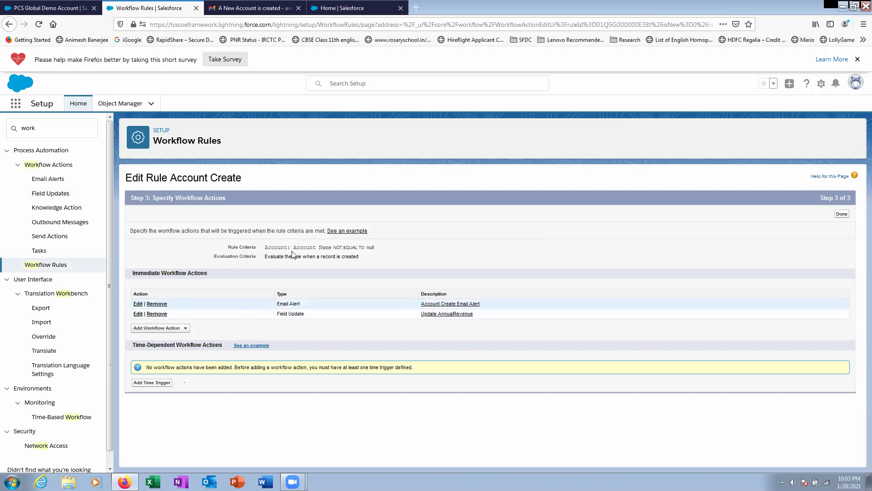
{"action": "left_click_drag", "start_coordinate": [306, 248], "coordinate": [389, 251]}
{"action": "left_click_drag", "start_coordinate": [310, 256], "coordinate": [372, 260]}
{"action": "left_click", "coordinate": [61, 7]}
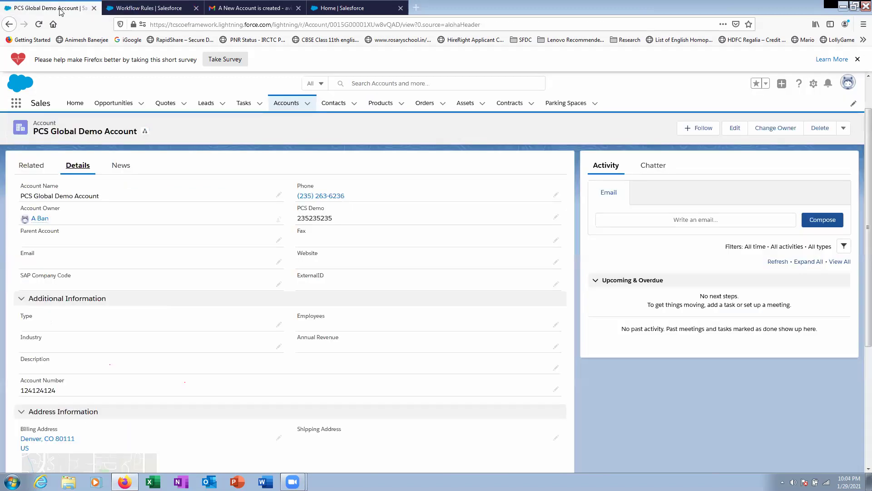
- Start a new account named PCS Global Annual ReV Test and fill in its phone and PCS Demo values
{"action": "left_click", "coordinate": [292, 107]}
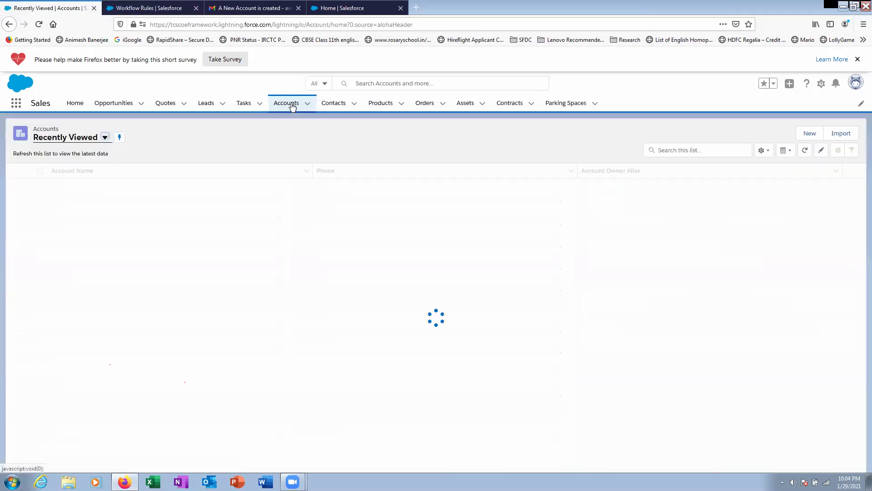
{"action": "left_click", "coordinate": [308, 108]}
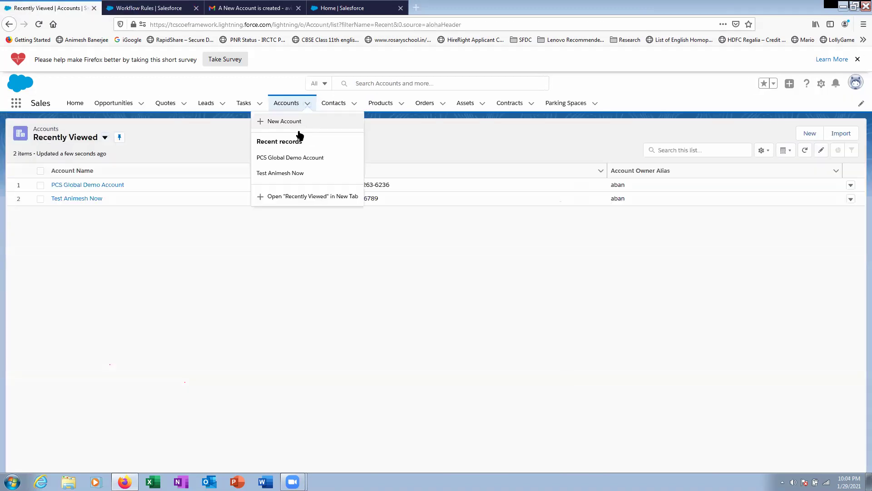
{"action": "left_click", "coordinate": [292, 122]}
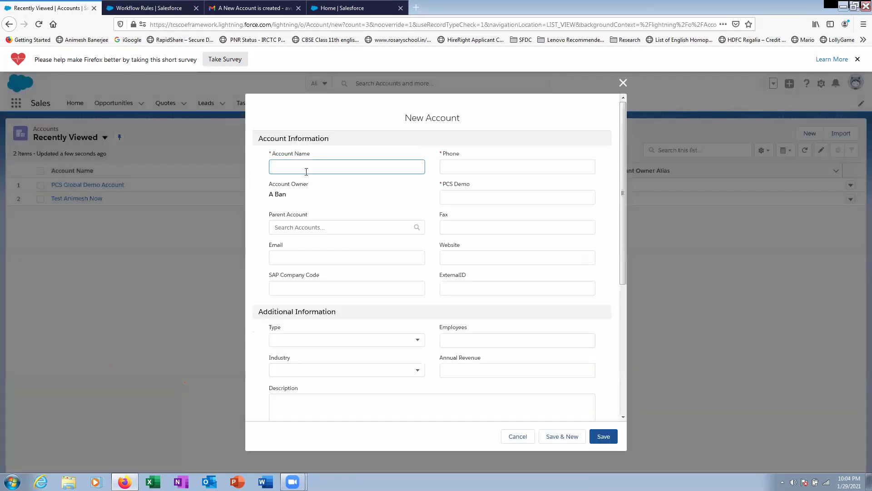
{"action": "type", "text": "PSA"}
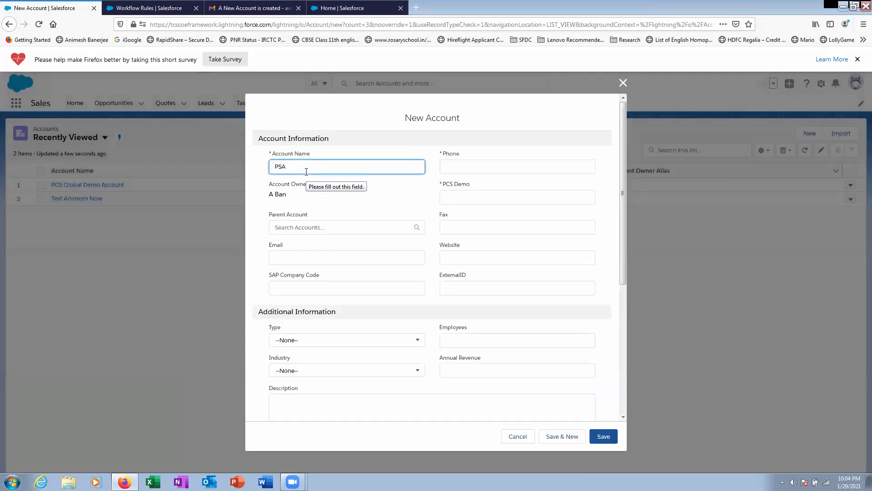
{"action": "key", "text": "BackSpace"}
{"action": "type", "text": "bal New"}
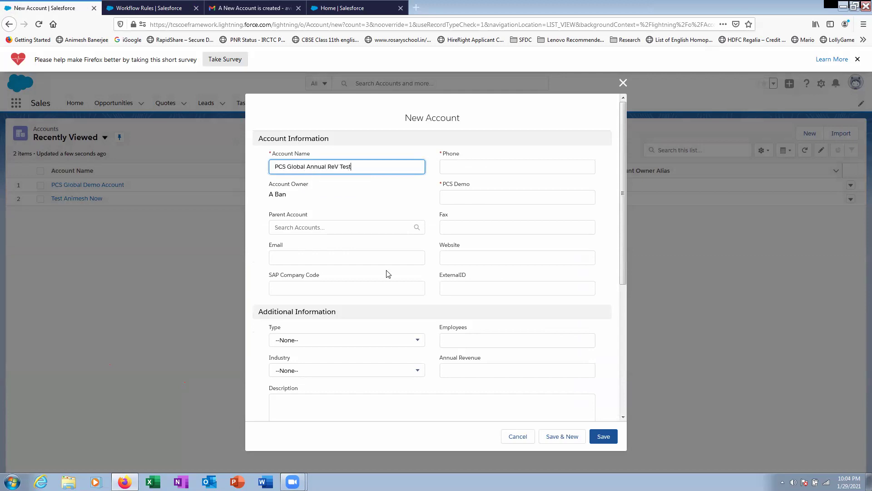
{"action": "left_click", "coordinate": [478, 166]}
{"action": "type", "text": "1351513"}
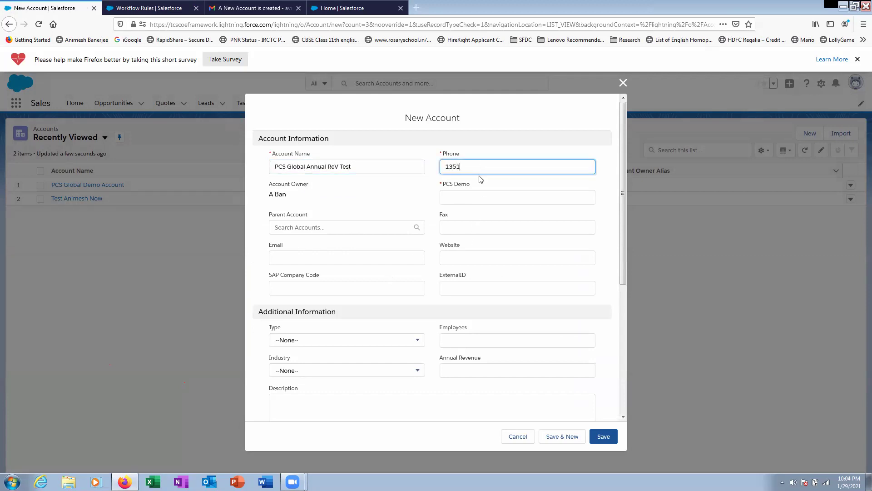
{"action": "left_click", "coordinate": [480, 197]}
{"action": "type", "text": "12351513"}
- Enter the account number and Colorado billing details (80111, US), then save the account
{"action": "scroll", "coordinate": [359, 348], "scroll_direction": "down", "scroll_amount": 5}
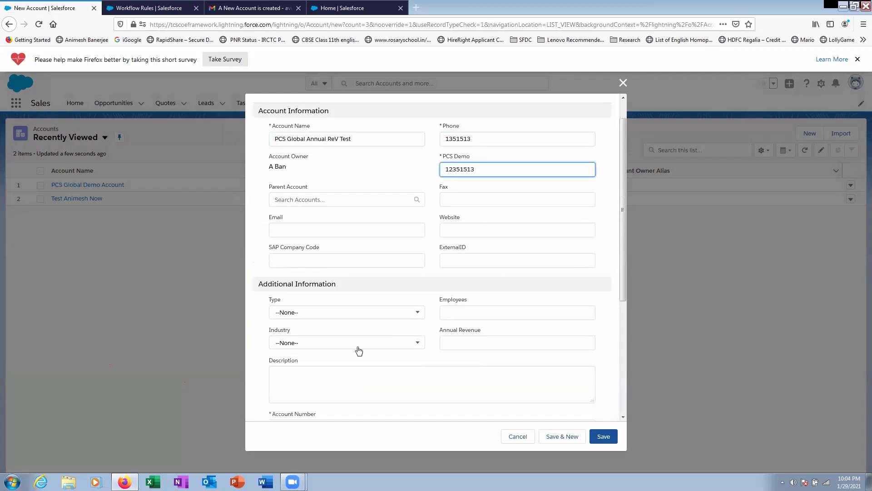
{"action": "left_click", "coordinate": [300, 315]}
{"action": "type", "text": "1351353256"}
{"action": "scroll", "coordinate": [444, 302], "scroll_direction": "down", "scroll_amount": 3}
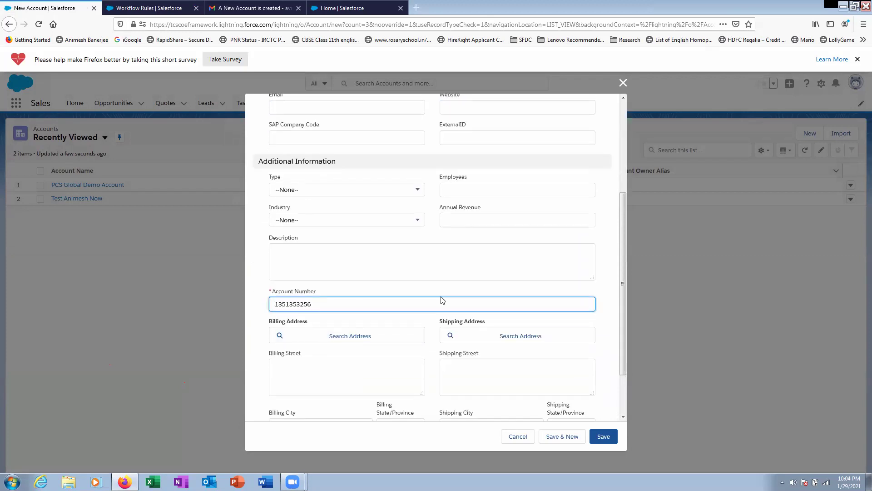
{"action": "left_click", "coordinate": [280, 365]}
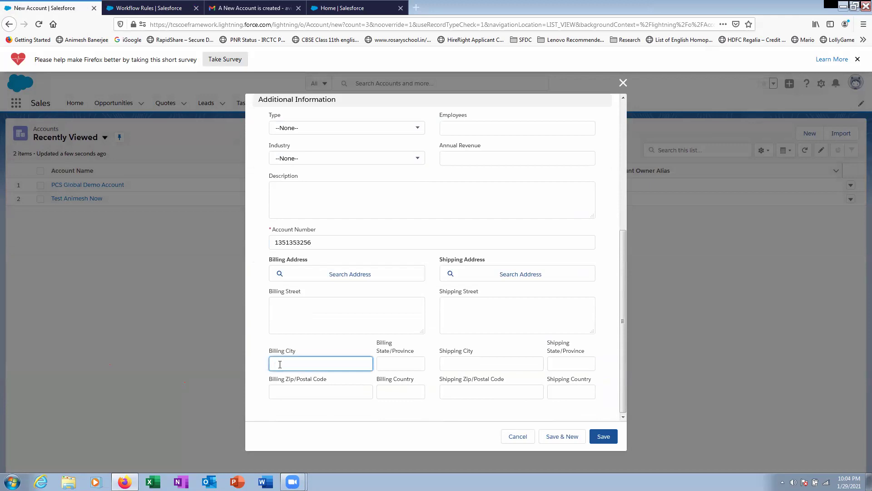
{"action": "type", "text": "Callaodo"}
{"action": "key", "text": "Tab"}
{"action": "key", "text": "Tab"}
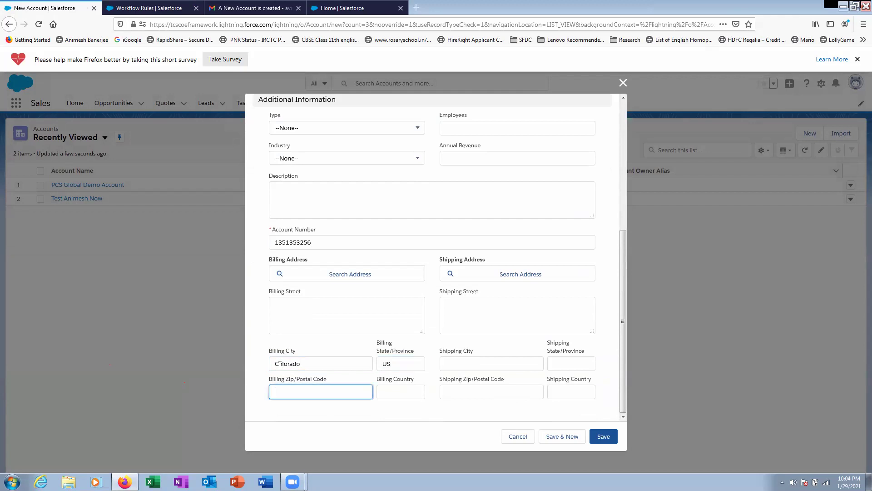
{"action": "type", "text": "80111"}
{"action": "key", "text": "Tab"}
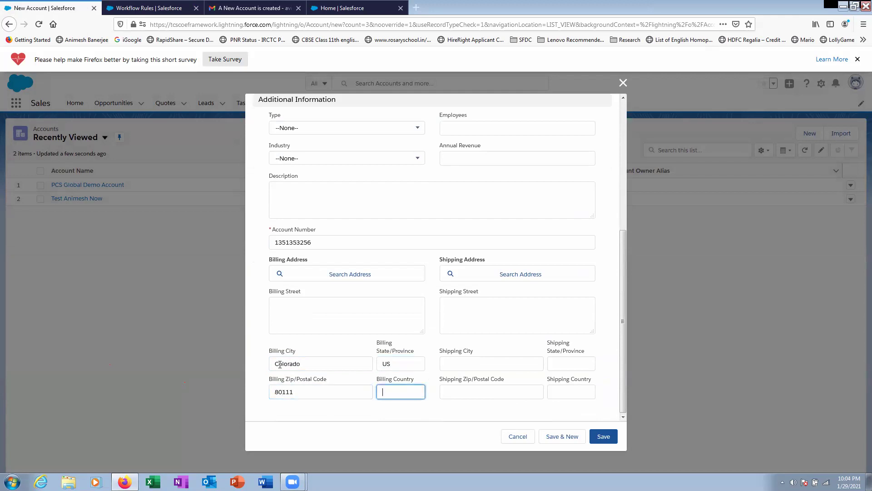
{"action": "type", "text": "US"}
{"action": "left_click", "coordinate": [604, 436]}
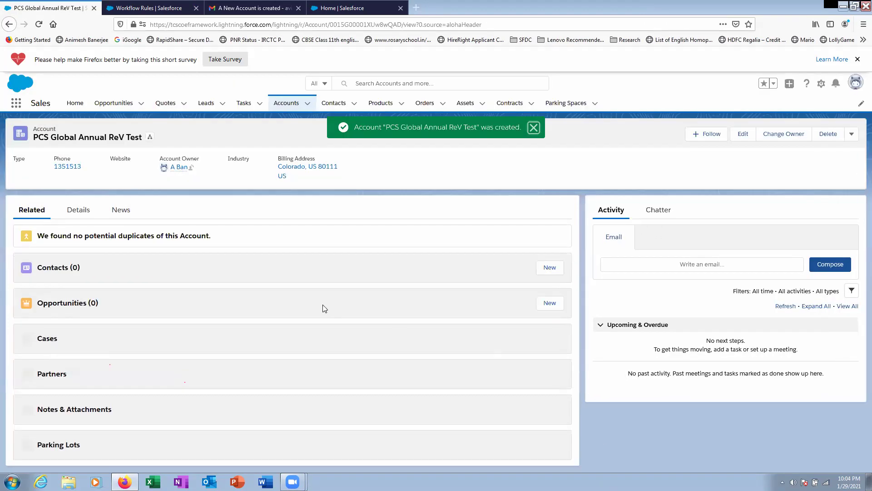
- Finish the workflow actions and activate the Account Create workflow rule
{"action": "left_click", "coordinate": [229, 9]}
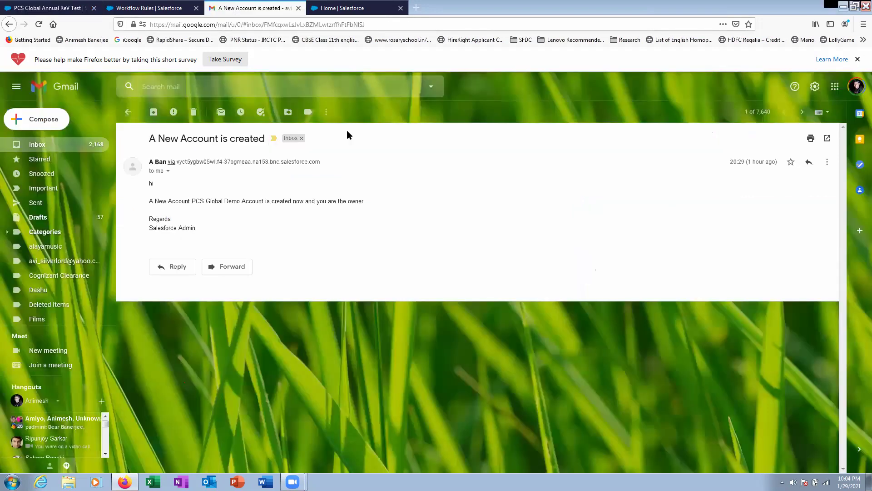
{"action": "left_click", "coordinate": [337, 9]}
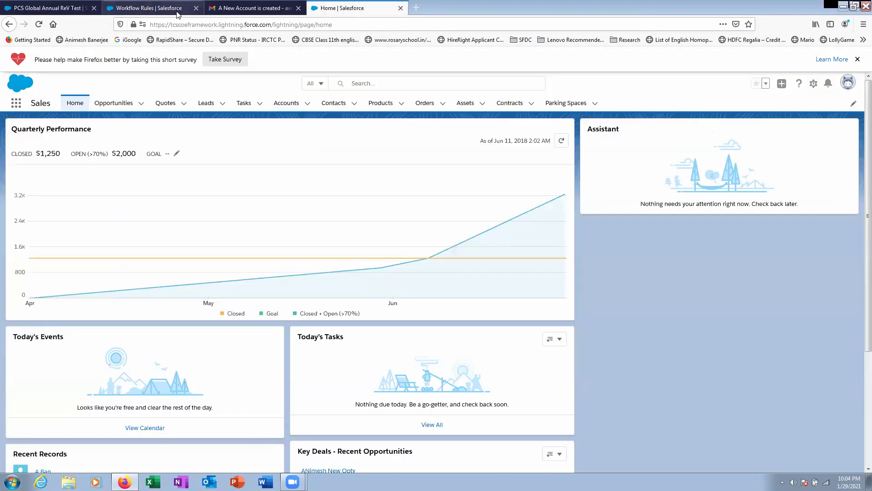
{"action": "left_click", "coordinate": [172, 9]}
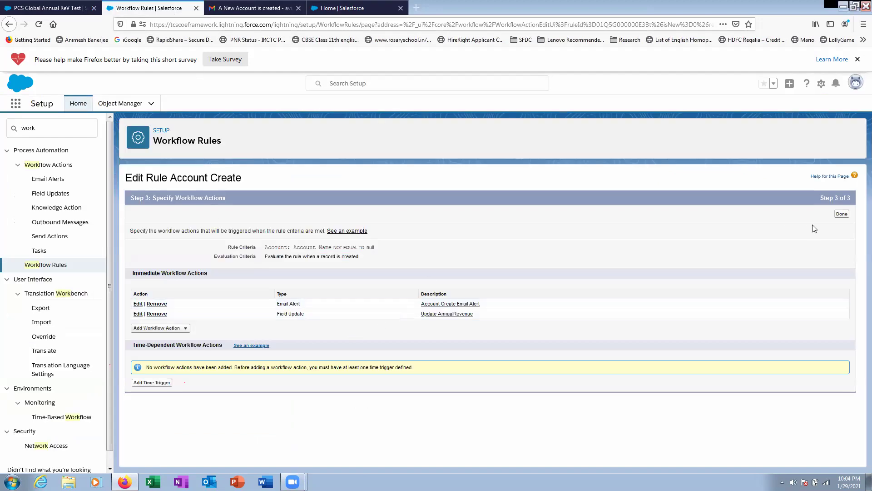
{"action": "left_click", "coordinate": [841, 214]}
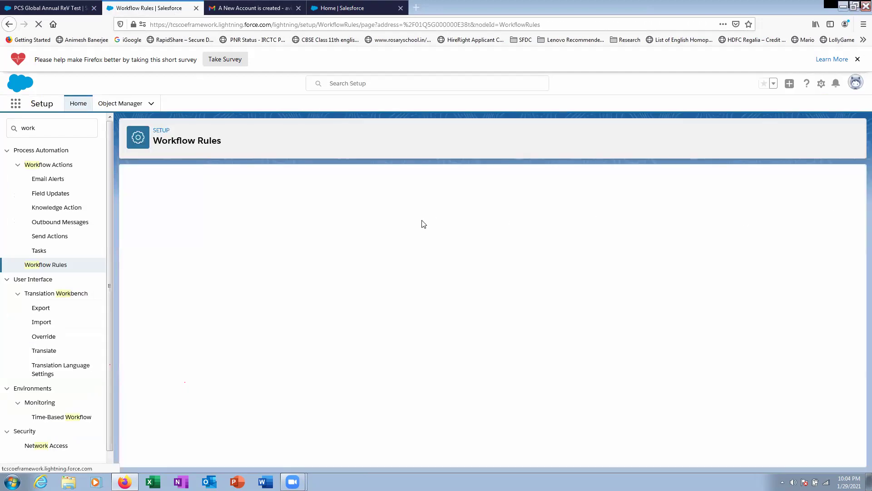
{"action": "left_click", "coordinate": [416, 211]}
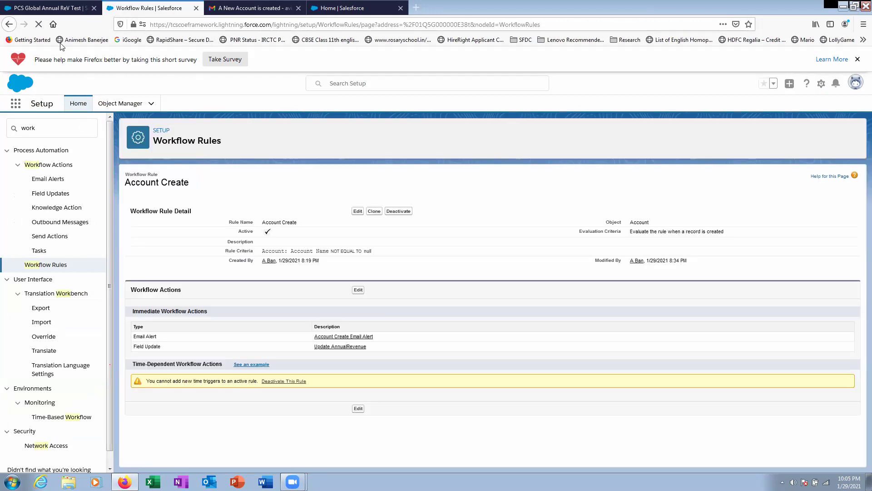
- Delete the PCS Global Annual ReV Test account and bring up a blank New Account form
{"action": "left_click", "coordinate": [50, 8]}
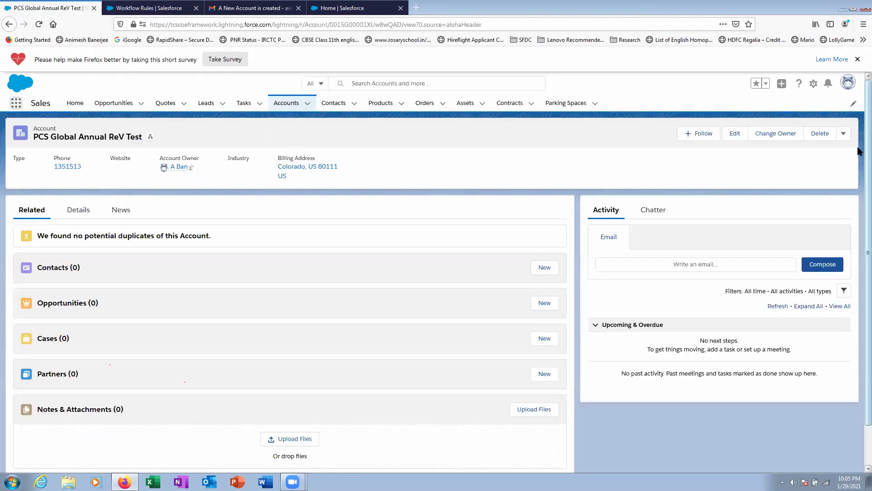
{"action": "left_click", "coordinate": [820, 133]}
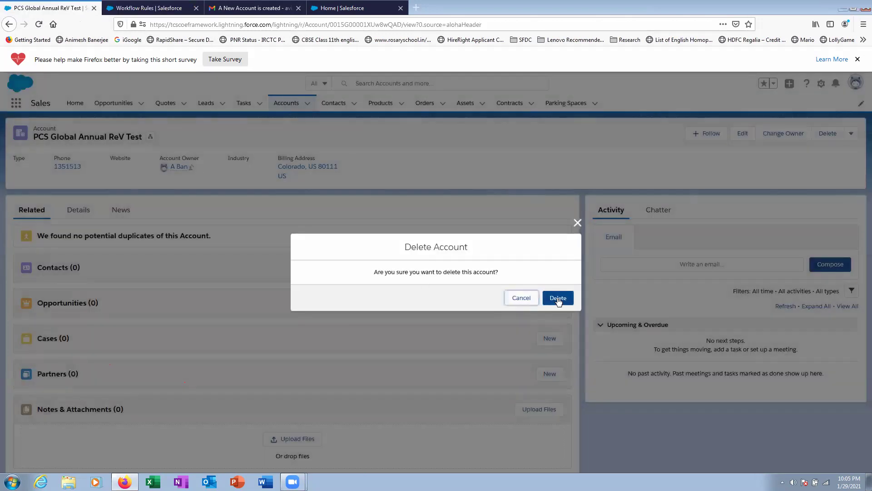
{"action": "left_click", "coordinate": [558, 298]}
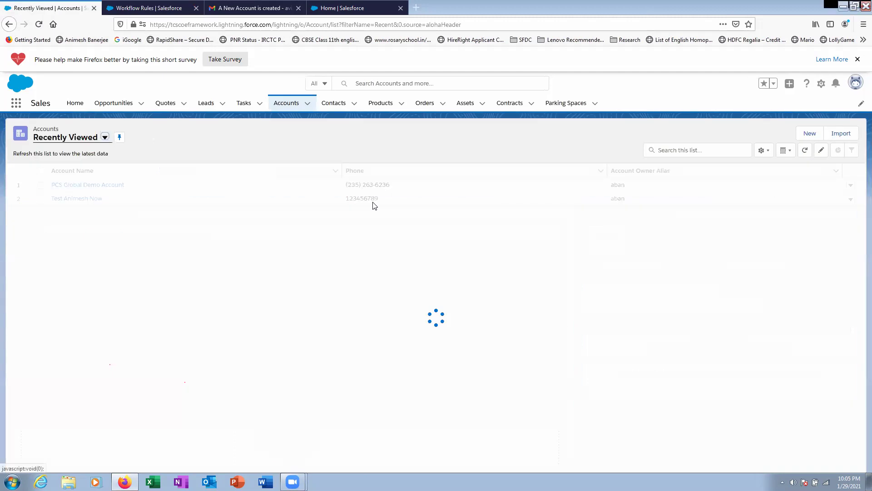
{"action": "left_click", "coordinate": [306, 106]}
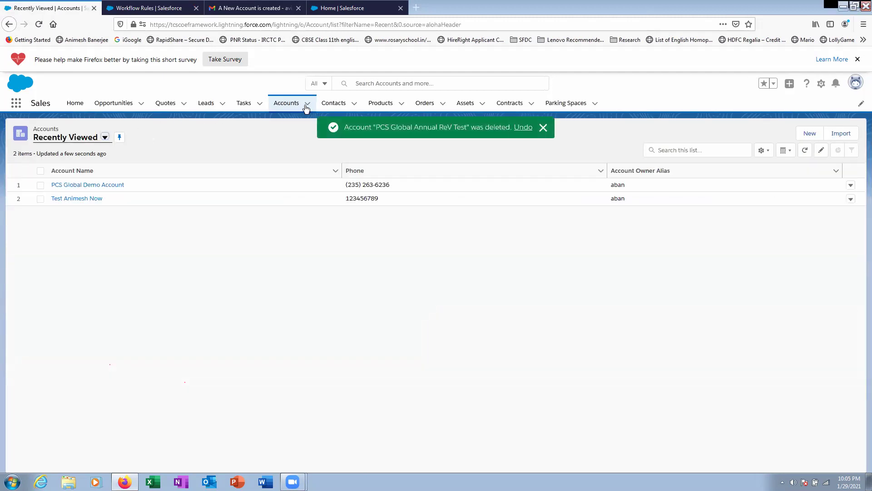
{"action": "left_click", "coordinate": [308, 105]}
{"action": "left_click", "coordinate": [299, 125]}
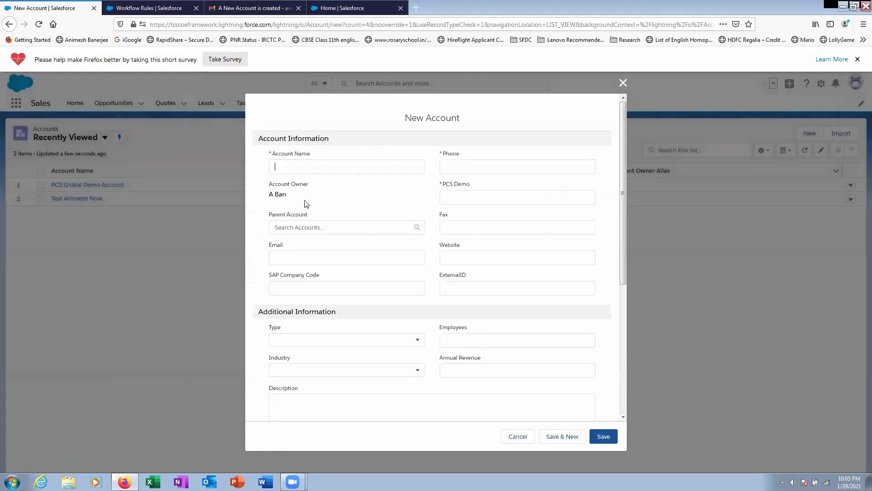
- Enter the account name 'PCS Global New' with its phone, PCS Demo value and account number
{"action": "type", "text": "PCS Global"}
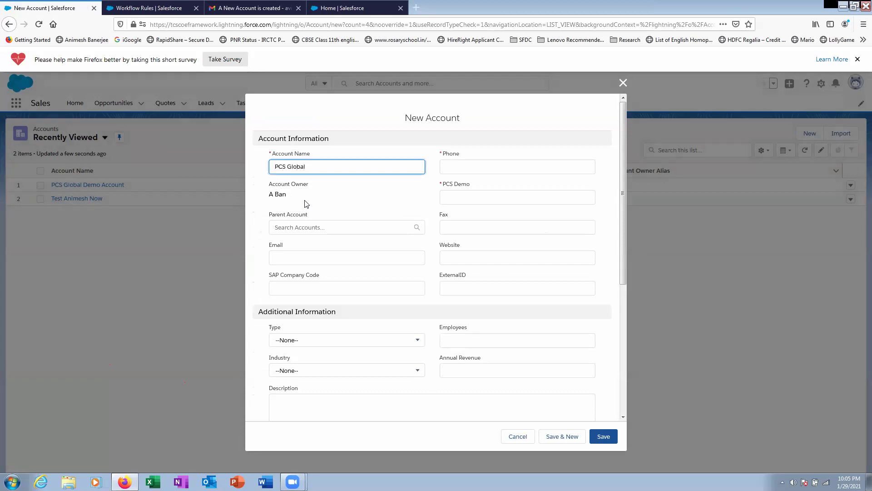
{"action": "type", "text": " New"}
{"action": "left_click", "coordinate": [465, 168]}
{"action": "type", "text": "351156136"}
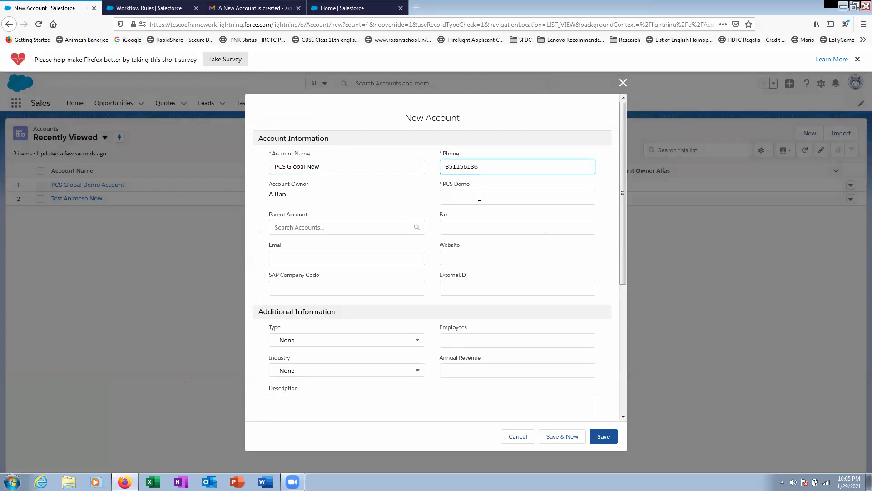
{"action": "left_click", "coordinate": [479, 196]}
{"action": "type", "text": "135616136"}
{"action": "scroll", "coordinate": [325, 359], "scroll_direction": "down", "scroll_amount": 3}
{"action": "left_click", "coordinate": [327, 313]}
{"action": "type", "text": "135153"}
- Fill the billing city Colorado, state CO, zip 80111 and country US, then save
{"action": "scroll", "coordinate": [318, 333], "scroll_direction": "down", "scroll_amount": 1}
{"action": "left_click", "coordinate": [305, 360]}
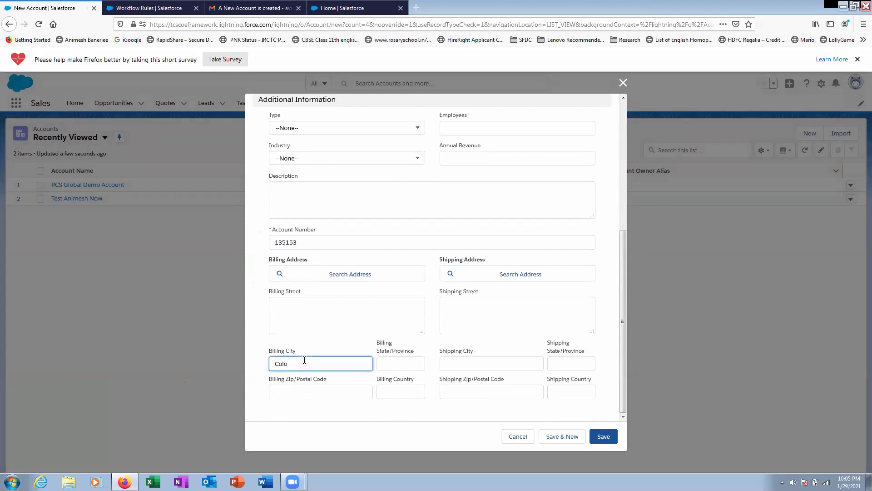
{"action": "type", "text": "Colorado"}
{"action": "key", "text": "Tab"}
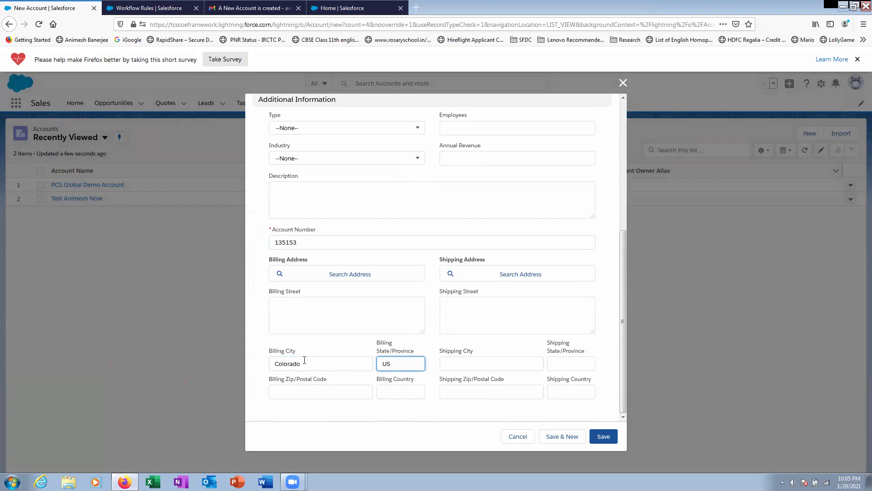
{"action": "type", "text": "CO"}
{"action": "left_click", "coordinate": [297, 392]}
{"action": "type", "text": "9"}
{"action": "key", "text": "BackSpace"}
{"action": "type", "text": "80111"}
{"action": "left_click", "coordinate": [383, 394]}
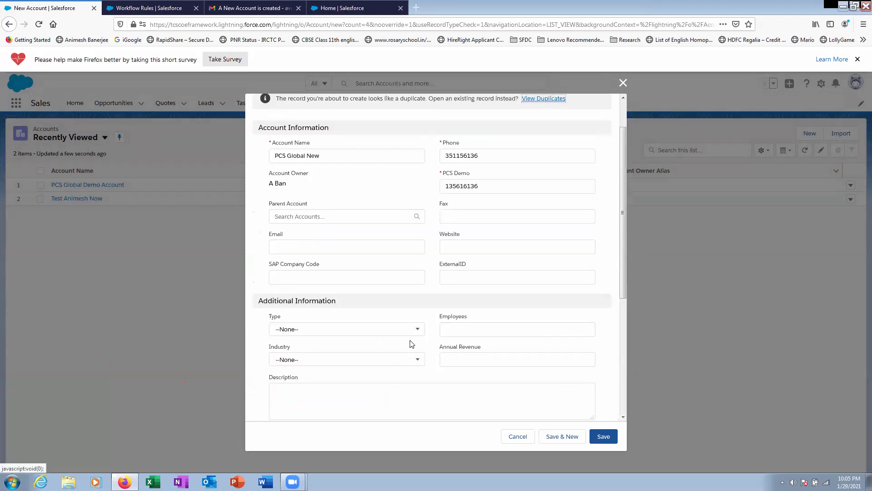
{"action": "scroll", "coordinate": [411, 343], "scroll_direction": "down", "scroll_amount": 5}
{"action": "left_click", "coordinate": [412, 396]}
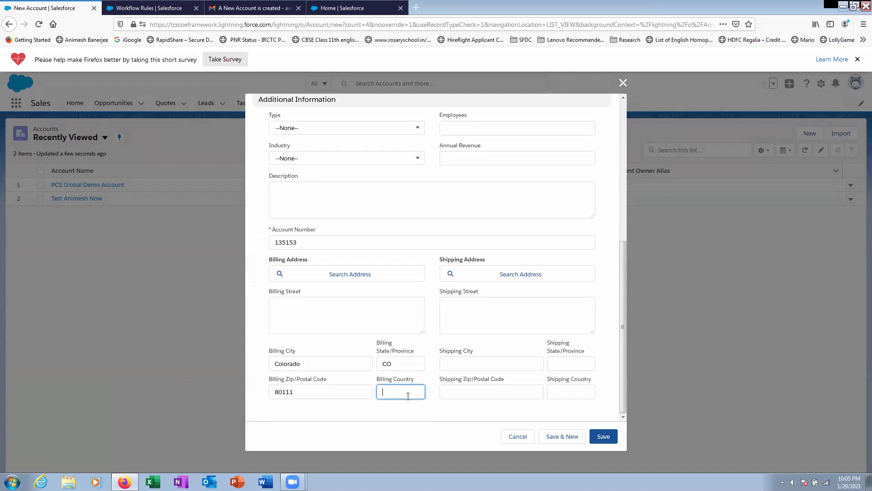
{"action": "type", "text": "US"}
{"action": "left_click", "coordinate": [604, 438]}
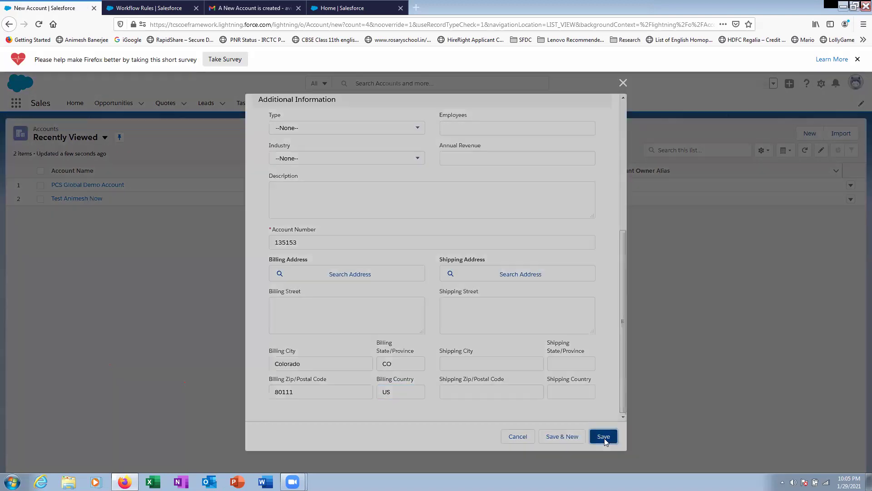
- Extend the account name to 'PCS Global New Test Value' and save the account
{"action": "scroll", "coordinate": [518, 251], "scroll_direction": "up", "scroll_amount": 2}
{"action": "left_click", "coordinate": [329, 201]}
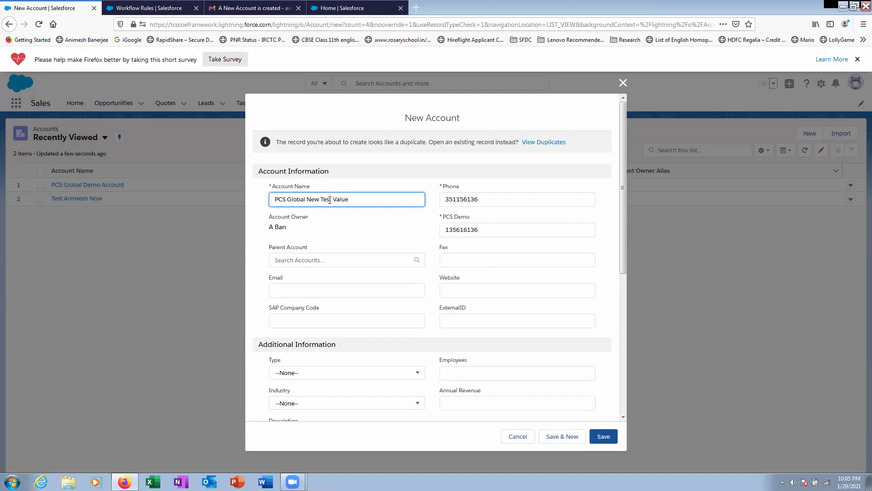
{"action": "type", "text": "Test Value"}
{"action": "scroll", "coordinate": [330, 200], "scroll_direction": "down", "scroll_amount": 5}
{"action": "left_click", "coordinate": [604, 437]}
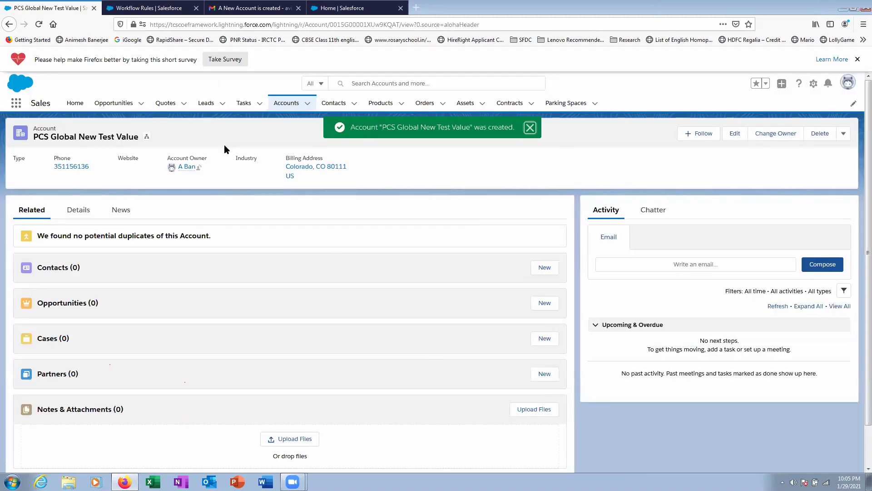
{"action": "left_click", "coordinate": [255, 9]}
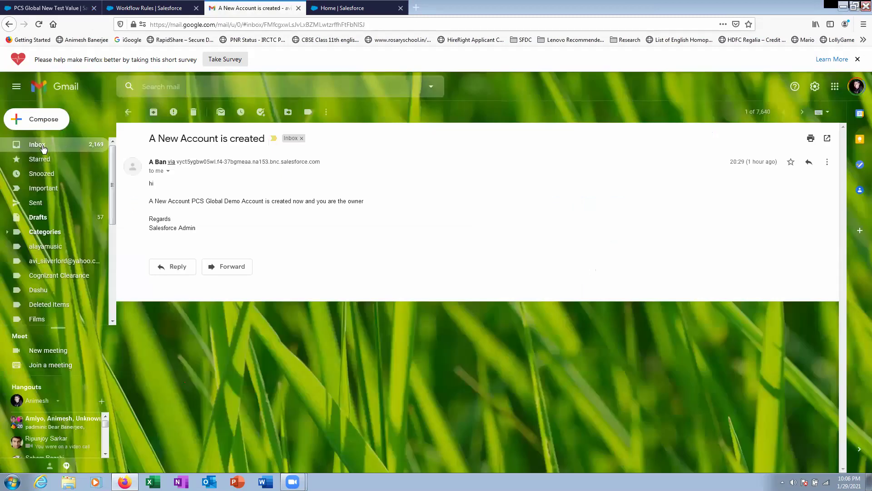
- Open the newest 'A New Account is created' email, mark it safe, and return to the workflow rule
{"action": "left_click", "coordinate": [42, 147]}
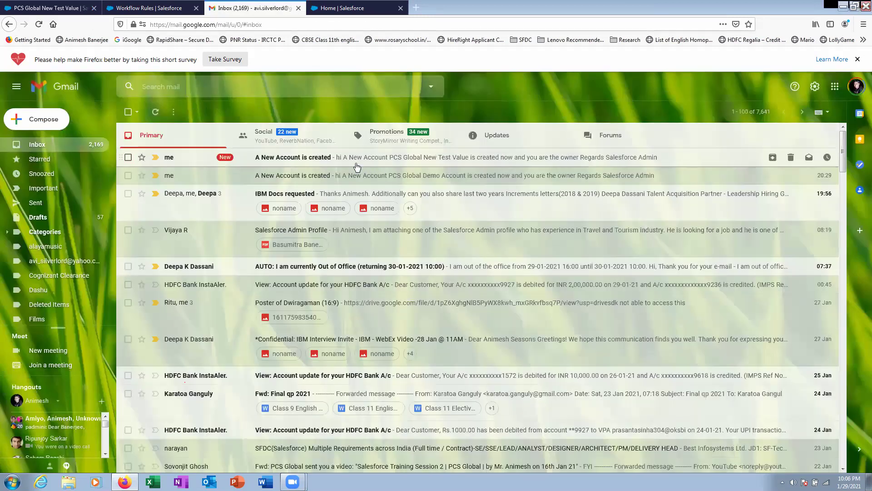
{"action": "left_click", "coordinate": [357, 167]}
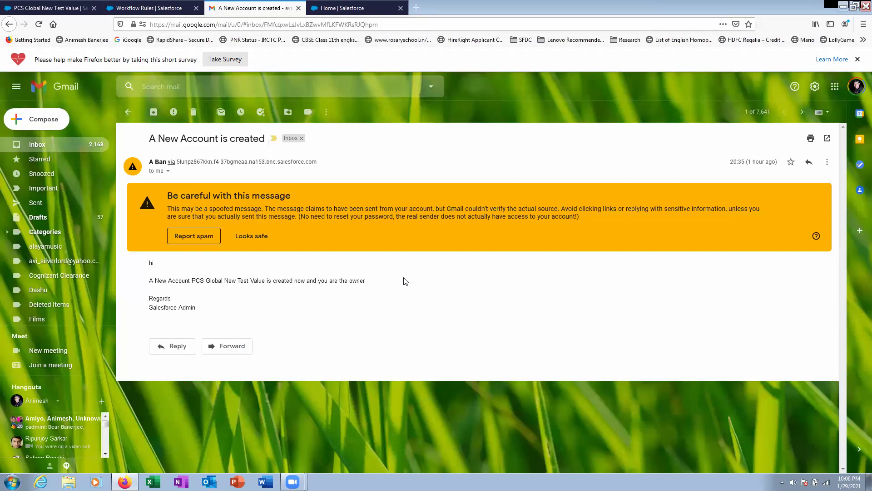
{"action": "left_click", "coordinate": [255, 236]}
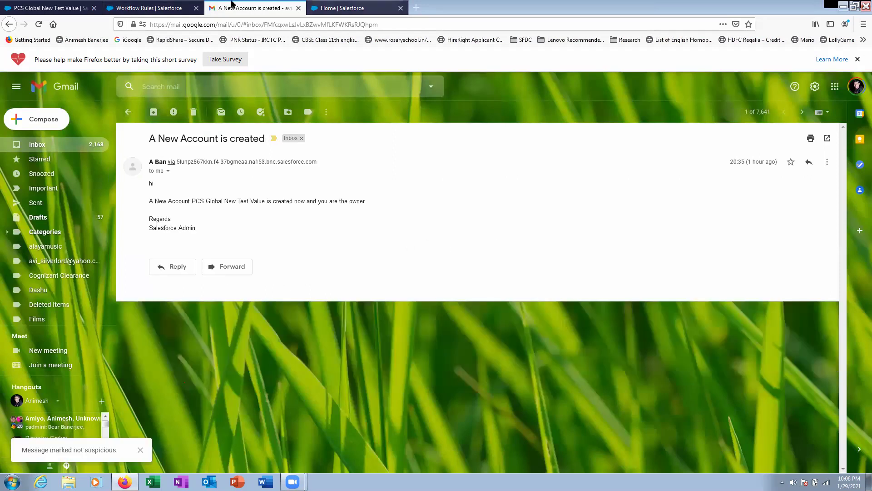
{"action": "left_click", "coordinate": [150, 8]}
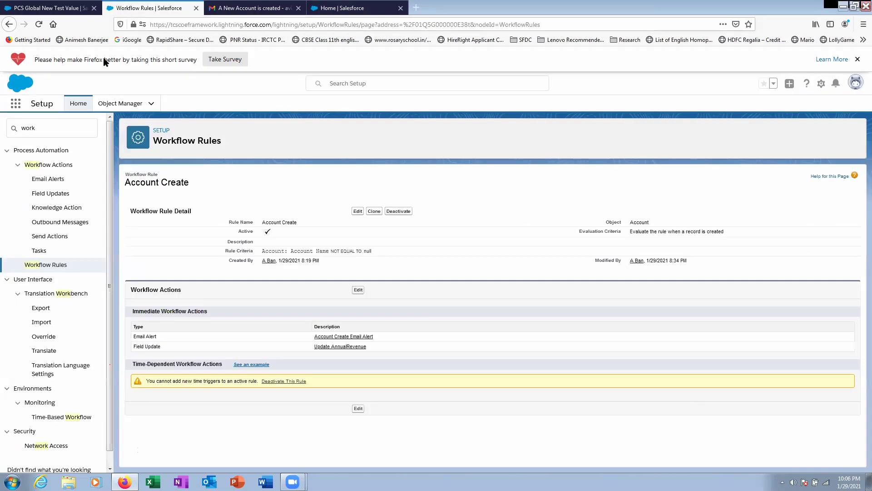
- Verify the PCS Global New Test Value account shows Annual Revenue $10,000, then return to the Account Create rule
{"action": "left_click", "coordinate": [53, 10]}
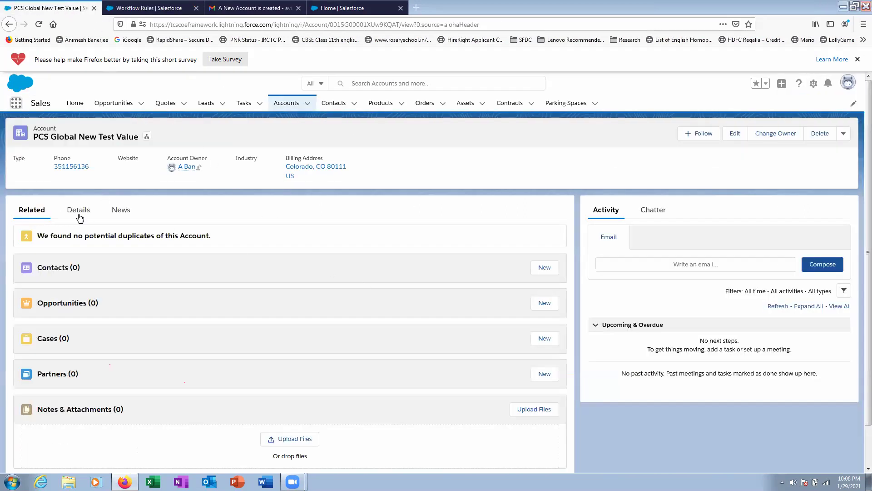
{"action": "left_click", "coordinate": [78, 210]}
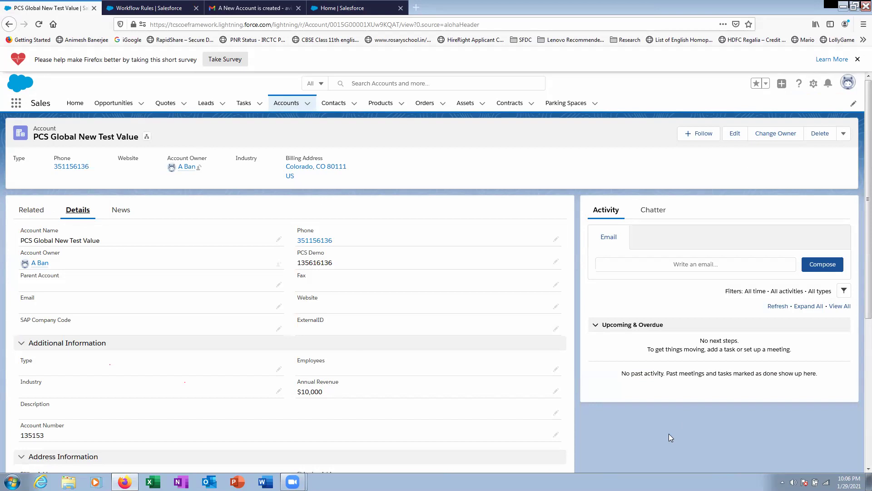
{"action": "left_click", "coordinate": [129, 8]}
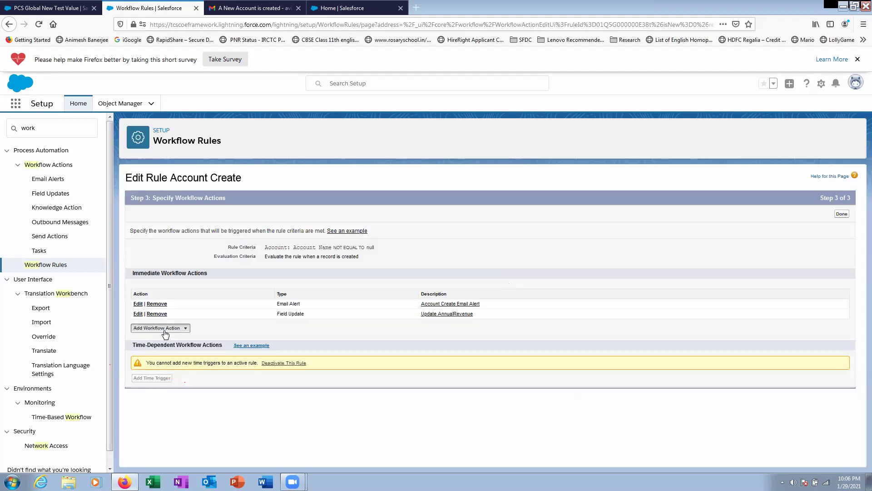
- Start a field update named 'Contac', browse the fields, then cancel it and return to the workflow rules list
{"action": "left_click", "coordinate": [163, 328]}
{"action": "left_click", "coordinate": [158, 358]}
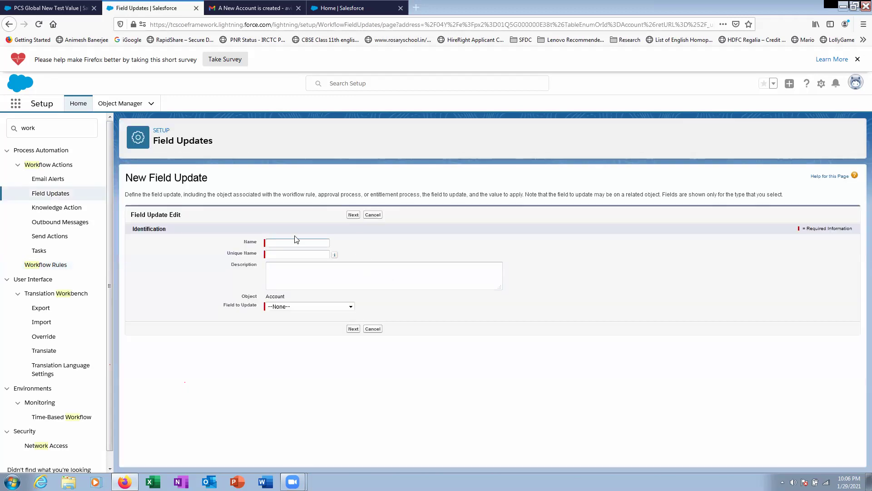
{"action": "left_click", "coordinate": [291, 244]}
{"action": "type", "text": "Contac"}
{"action": "left_click", "coordinate": [298, 253]}
{"action": "left_click", "coordinate": [305, 311]}
{"action": "scroll", "coordinate": [314, 113], "scroll_direction": "down", "scroll_amount": 8}
{"action": "scroll", "coordinate": [314, 113], "scroll_direction": "up", "scroll_amount": 8}
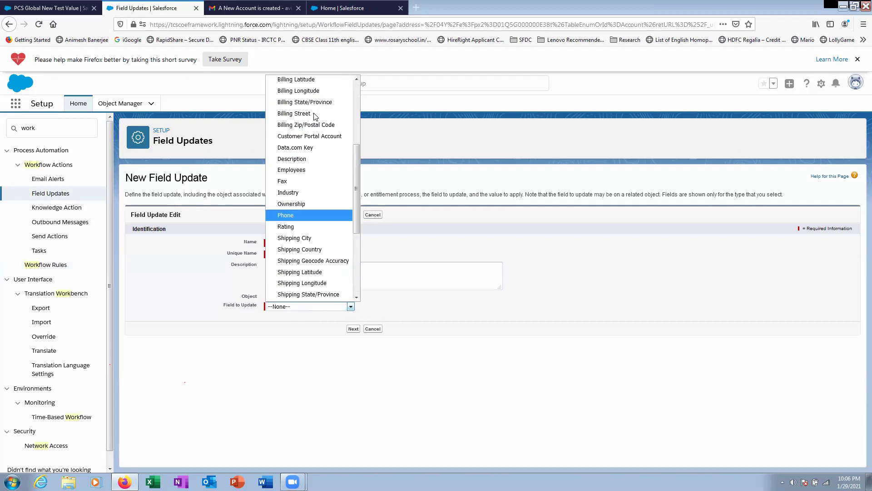
{"action": "scroll", "coordinate": [305, 113], "scroll_direction": "down", "scroll_amount": 4}
{"action": "scroll", "coordinate": [306, 115], "scroll_direction": "down", "scroll_amount": 3}
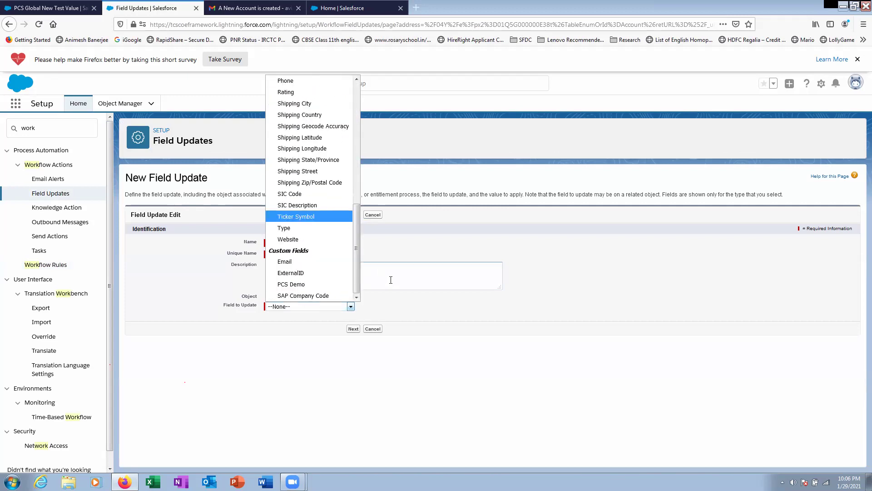
{"action": "left_click", "coordinate": [377, 332]}
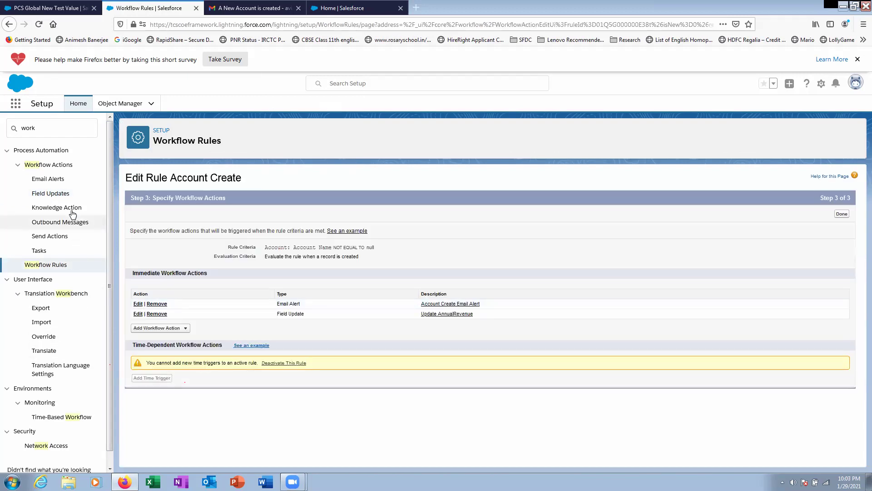
{"action": "left_click", "coordinate": [62, 263]}
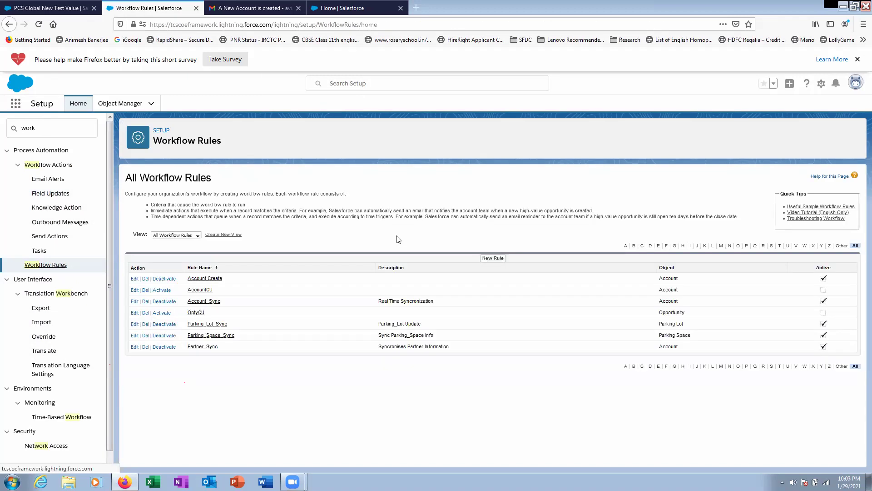
- Begin a new Contact workflow rule named 'Create Conatc', evaluated only when records are created
{"action": "left_click", "coordinate": [493, 258]}
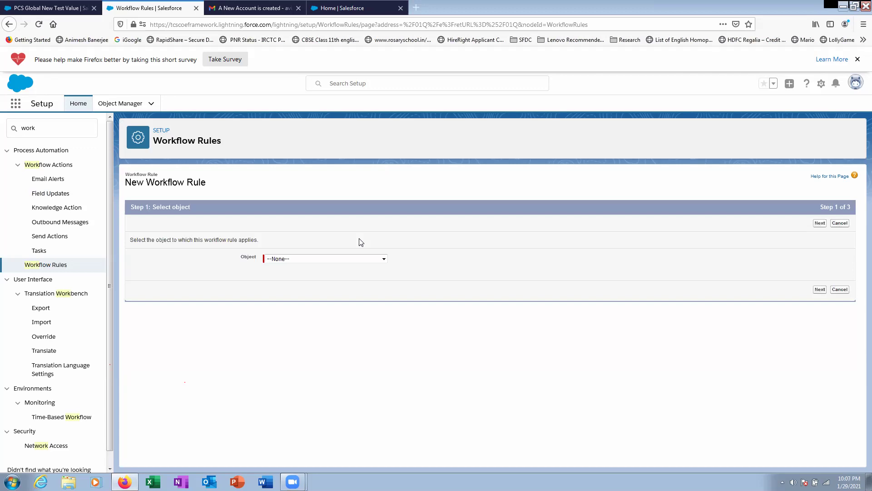
{"action": "left_click", "coordinate": [347, 259]}
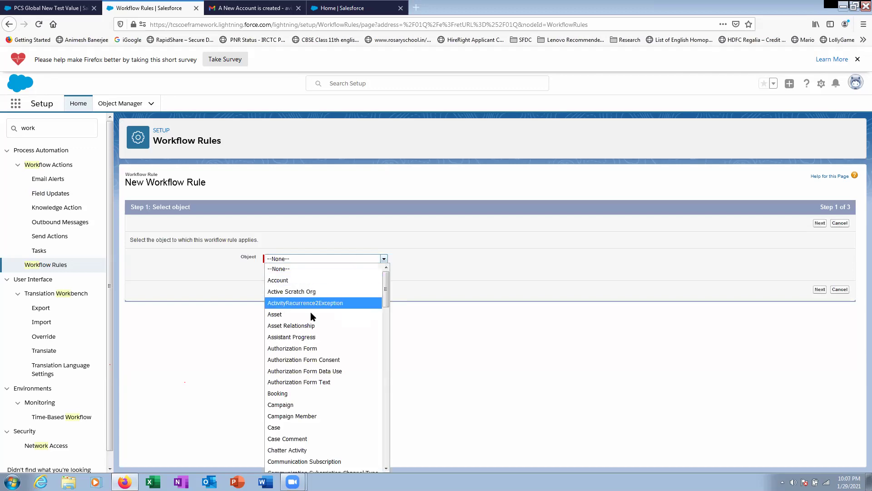
{"action": "scroll", "coordinate": [301, 397], "scroll_direction": "down", "scroll_amount": 2}
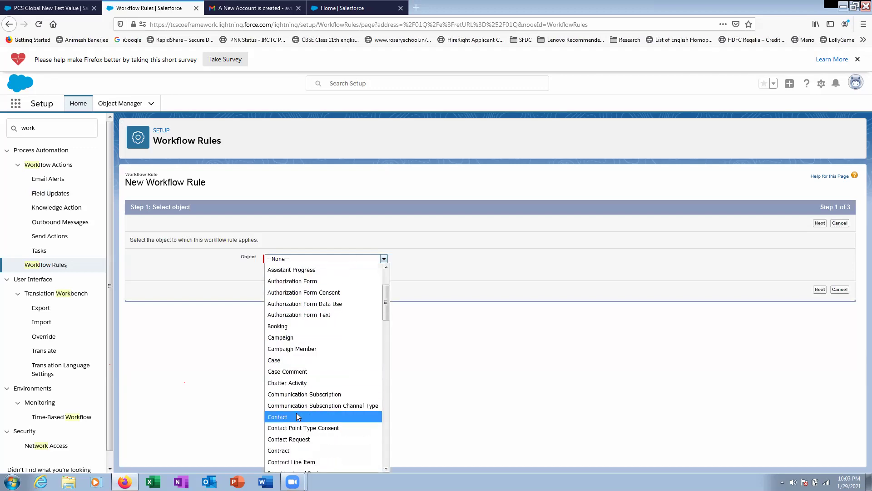
{"action": "key", "text": "Escape"}
{"action": "left_click", "coordinate": [821, 289]}
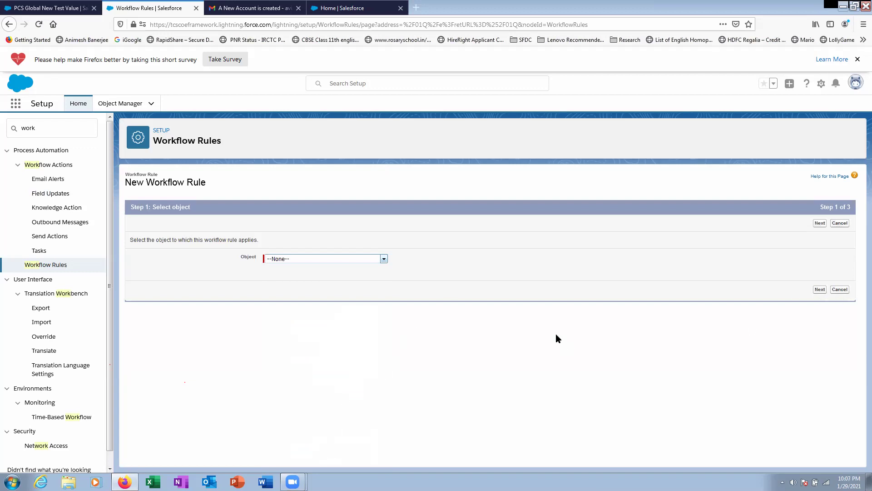
{"action": "left_click", "coordinate": [279, 276]}
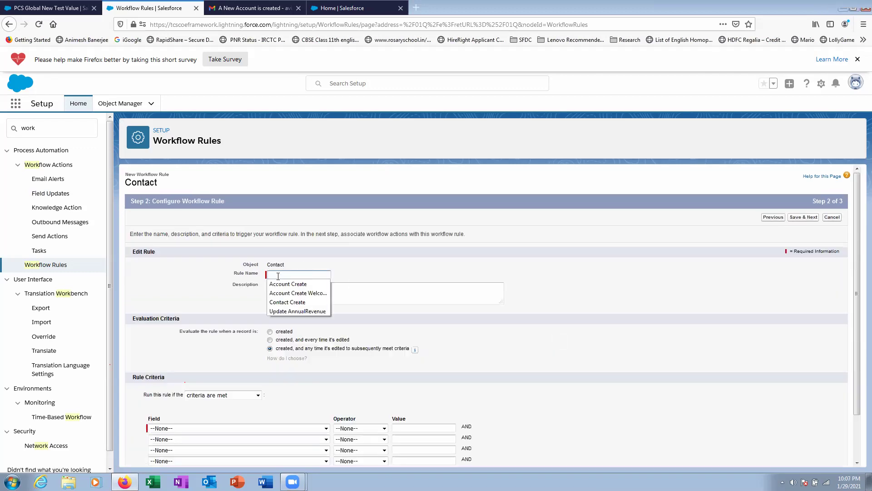
{"action": "left_click", "coordinate": [280, 332]}
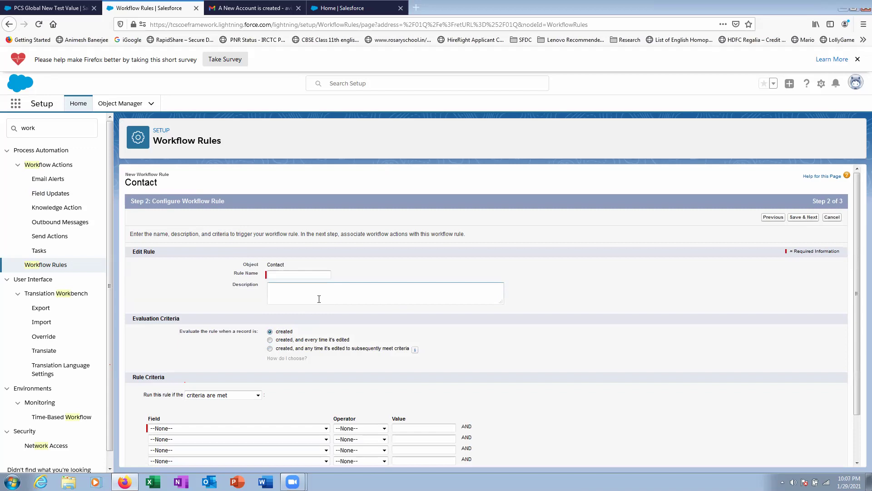
{"action": "scroll", "coordinate": [319, 298], "scroll_direction": "down", "scroll_amount": 2}
{"action": "left_click", "coordinate": [278, 227]}
{"action": "type", "text": "Create Conatct"}
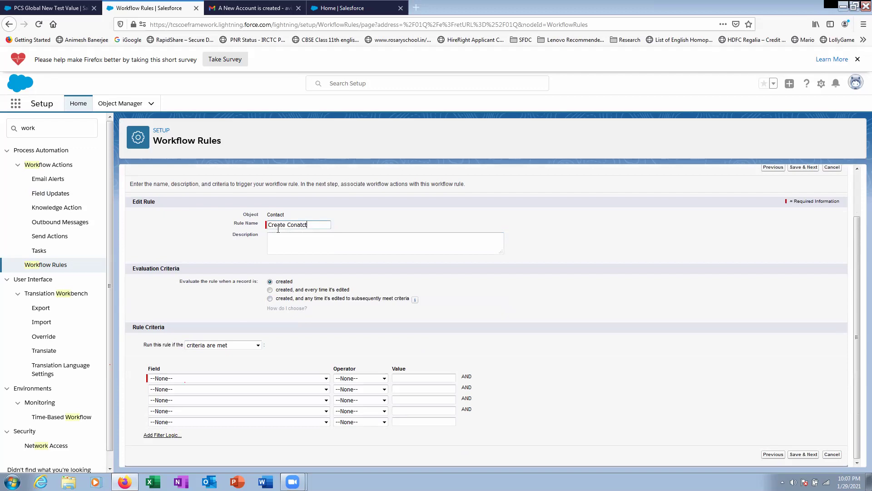
- Set the rule criterion to Contact: Email not equal to blank and save the rule
{"action": "left_click", "coordinate": [240, 378]}
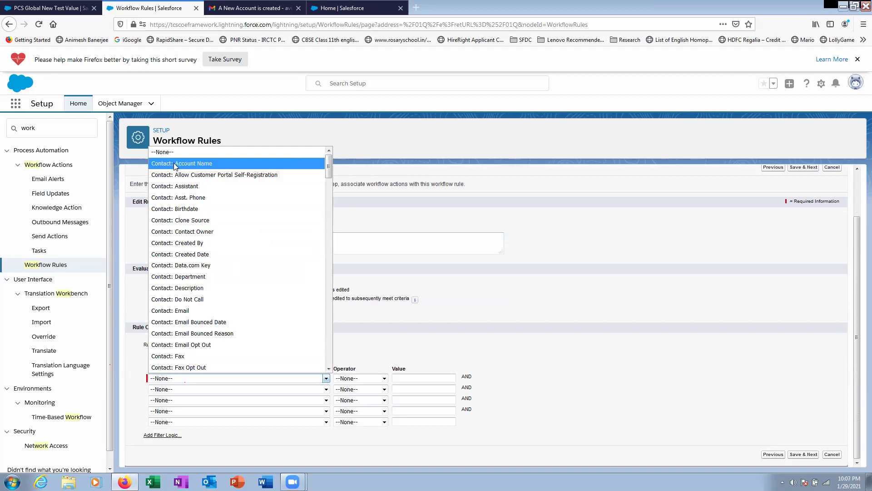
{"action": "left_click_drag", "start_coordinate": [328, 170], "coordinate": [321, 271]}
{"action": "scroll", "coordinate": [318, 263], "scroll_direction": "down", "scroll_amount": 9}
{"action": "scroll", "coordinate": [315, 255], "scroll_direction": "up", "scroll_amount": 20}
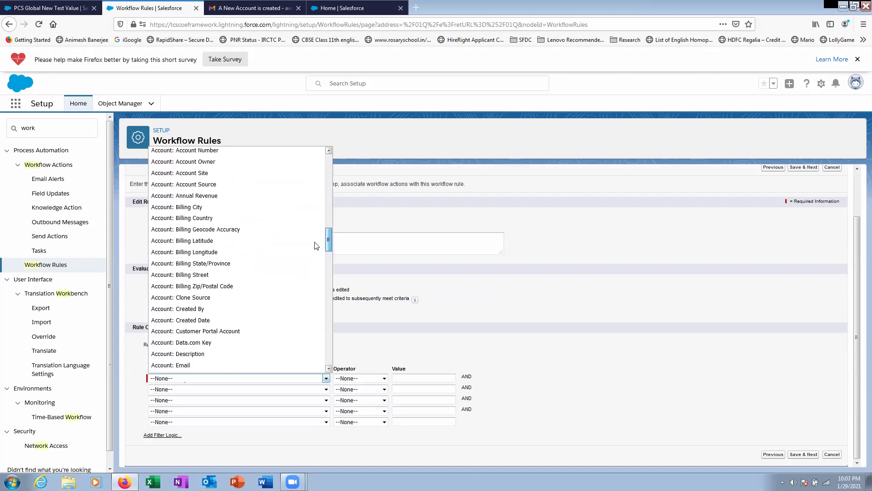
{"action": "scroll", "coordinate": [318, 240], "scroll_direction": "down", "scroll_amount": 13}
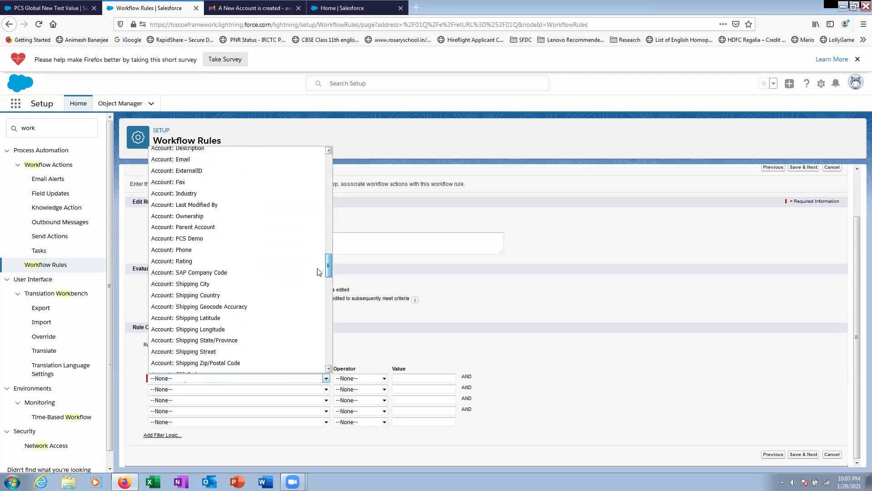
{"action": "scroll", "coordinate": [323, 309], "scroll_direction": "down", "scroll_amount": 15}
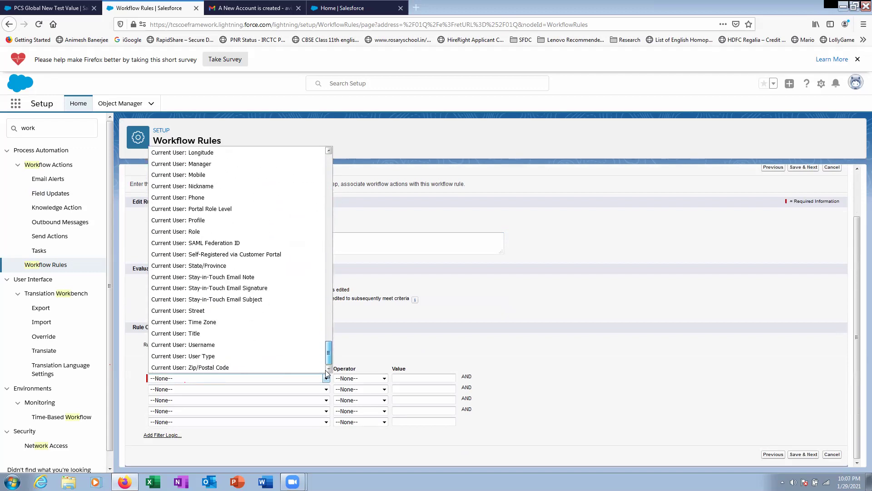
{"action": "left_click", "coordinate": [378, 335]}
{"action": "left_click", "coordinate": [278, 378]}
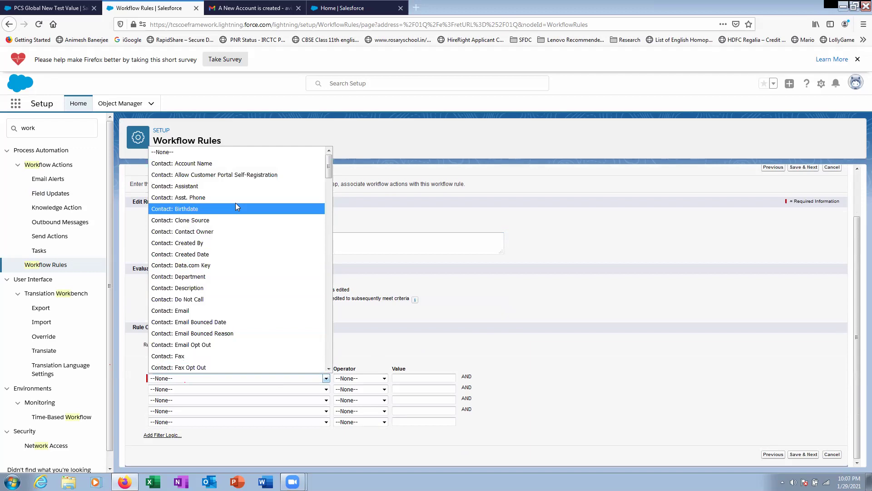
{"action": "scroll", "coordinate": [196, 318], "scroll_direction": "down", "scroll_amount": 2}
{"action": "left_click", "coordinate": [187, 244]}
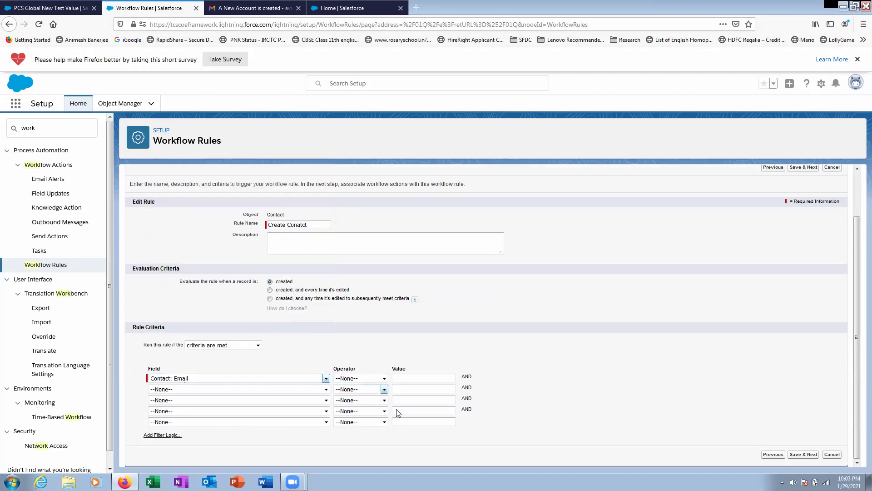
{"action": "left_click", "coordinate": [370, 380]}
{"action": "left_click", "coordinate": [353, 266]}
{"action": "left_click", "coordinate": [810, 456]}
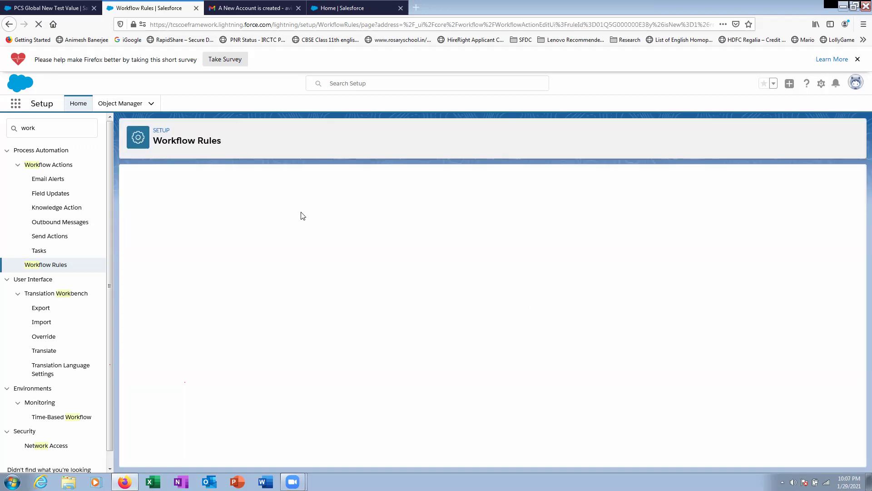
- Start a new field update named 'Account update' on the Create Conatct rule
{"action": "left_click", "coordinate": [185, 309]}
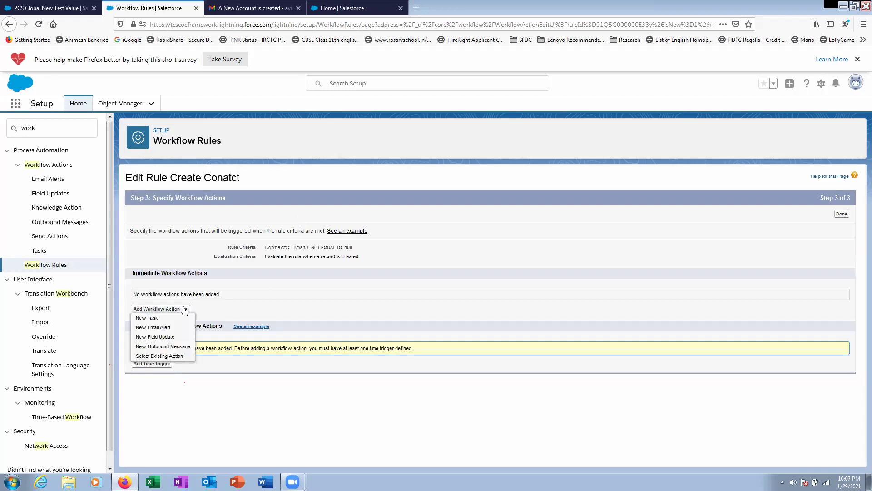
{"action": "left_click", "coordinate": [156, 339]}
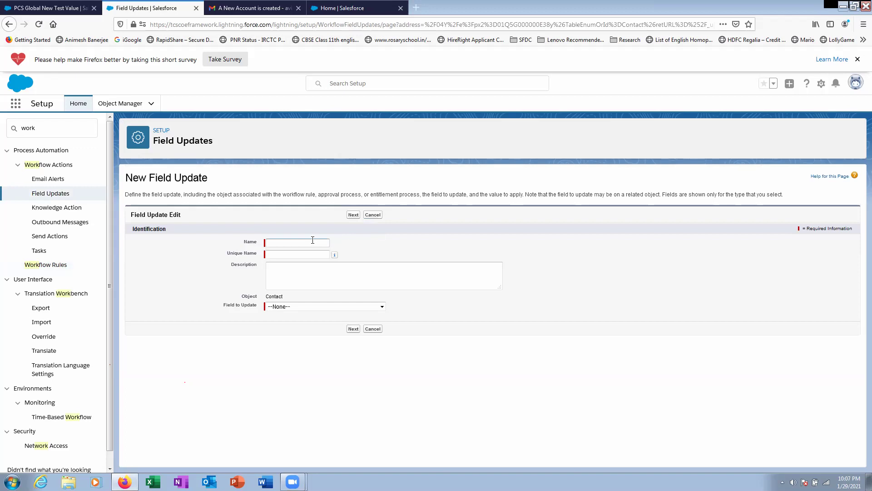
{"action": "left_click", "coordinate": [313, 241]}
{"action": "left_click", "coordinate": [309, 240]}
{"action": "type", "text": "Account"}
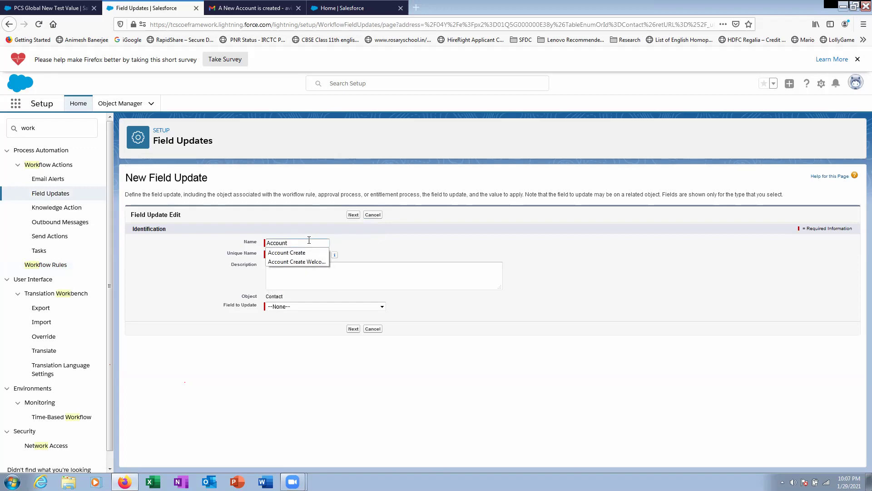
{"action": "type", "text": " pda"}
{"action": "key", "text": "BackSpace"}
{"action": "key", "text": "BackSpace"}
{"action": "key", "text": "BackSpace"}
{"action": "type", "text": "update"}
{"action": "left_click", "coordinate": [320, 266]}
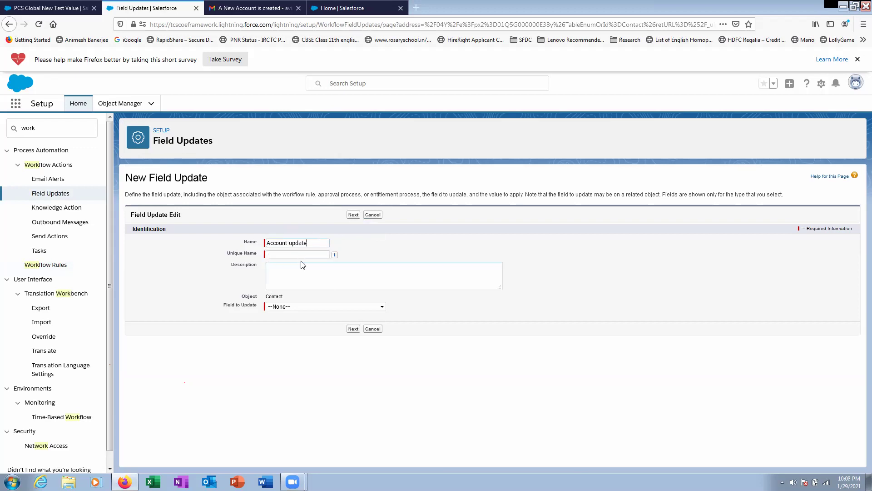
- Browse the Contact fields without choosing one, then go back to the workflow rules list
{"action": "left_click", "coordinate": [301, 309]}
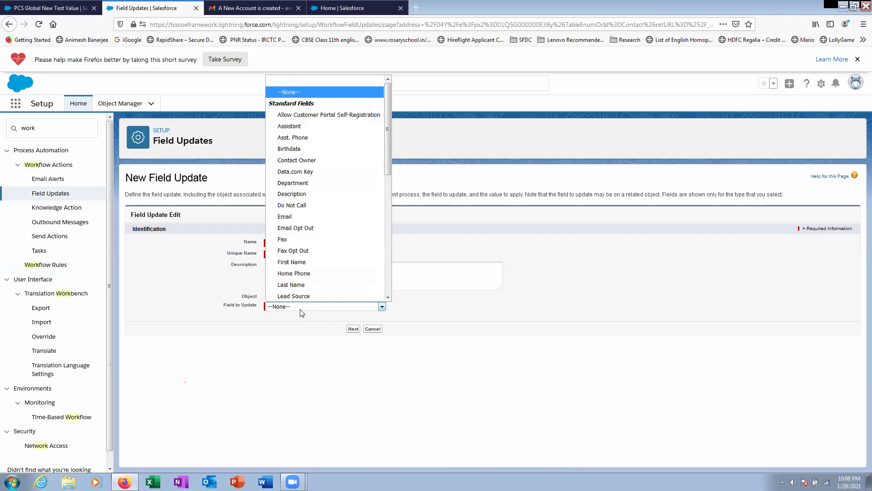
{"action": "scroll", "coordinate": [351, 188], "scroll_direction": "down", "scroll_amount": 7}
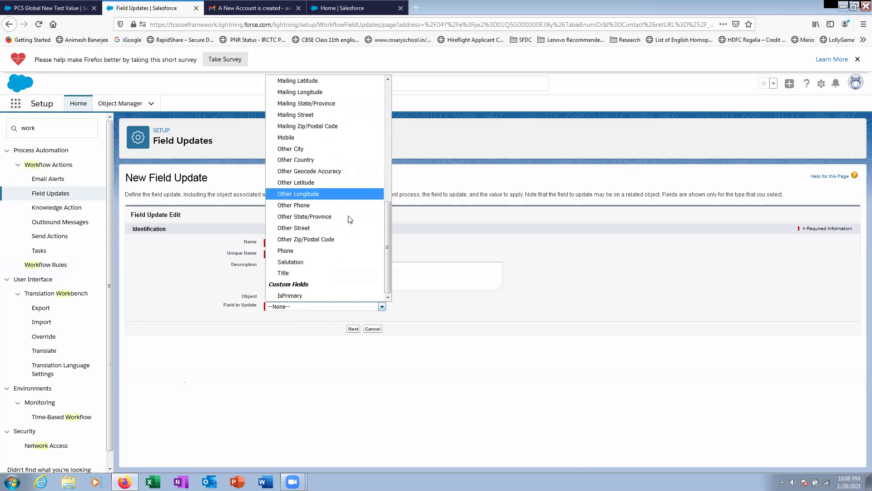
{"action": "scroll", "coordinate": [348, 232], "scroll_direction": "up", "scroll_amount": 7}
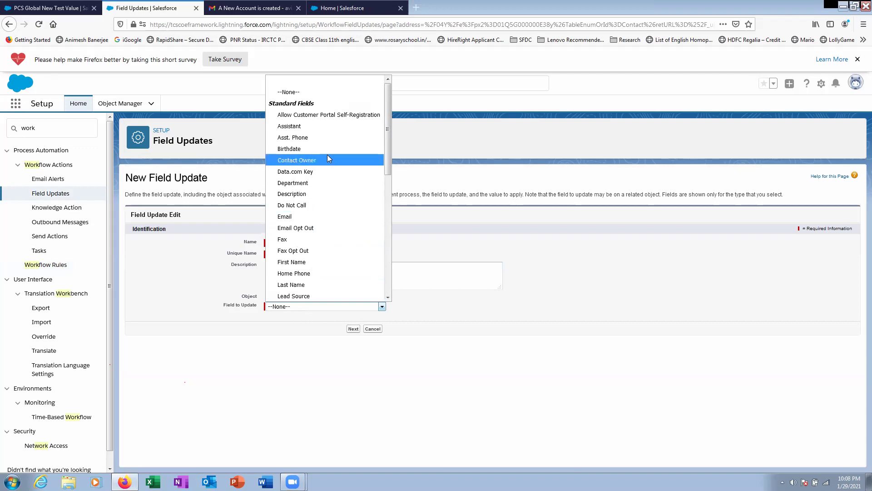
{"action": "scroll", "coordinate": [361, 168], "scroll_direction": "down", "scroll_amount": 7}
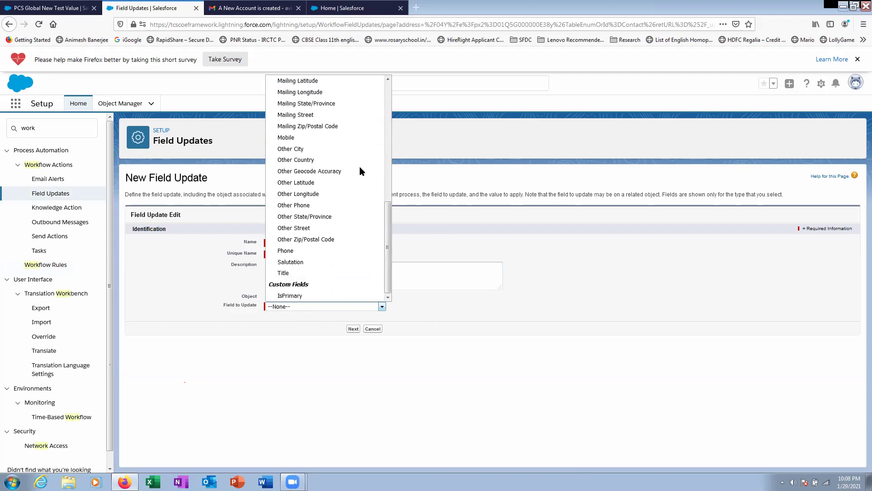
{"action": "scroll", "coordinate": [359, 167], "scroll_direction": "up", "scroll_amount": 7}
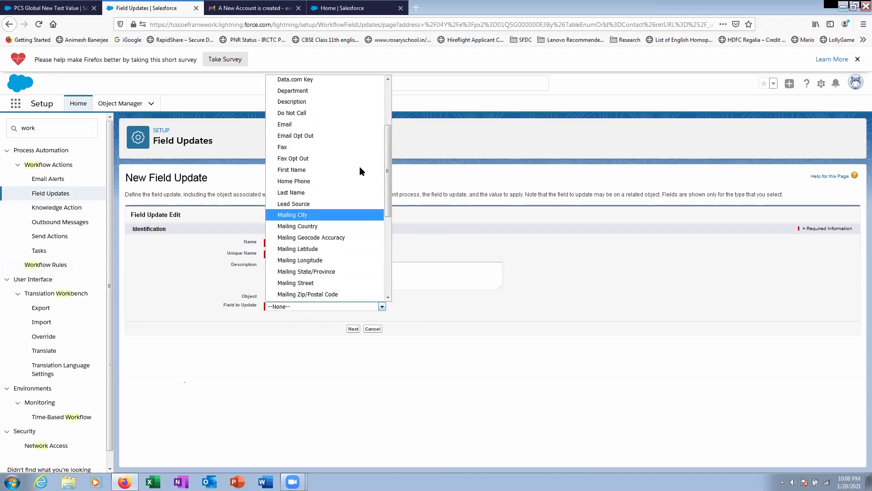
{"action": "left_click", "coordinate": [450, 140]}
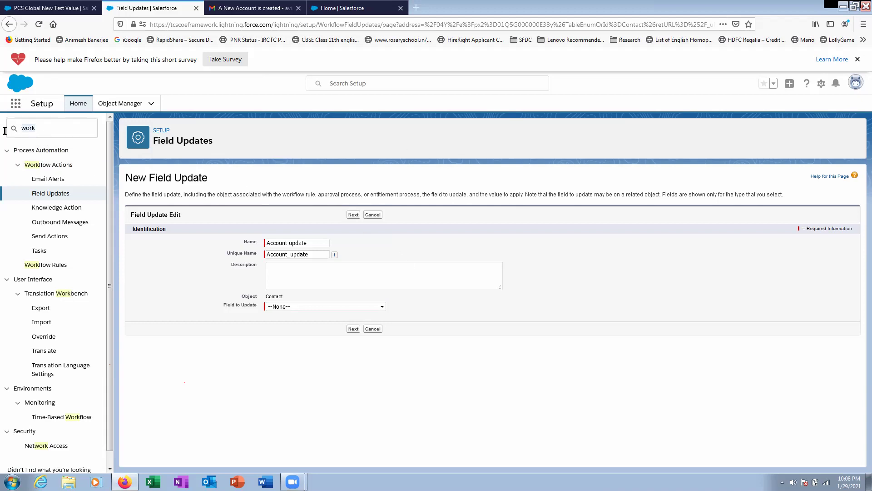
{"action": "left_click", "coordinate": [53, 267]}
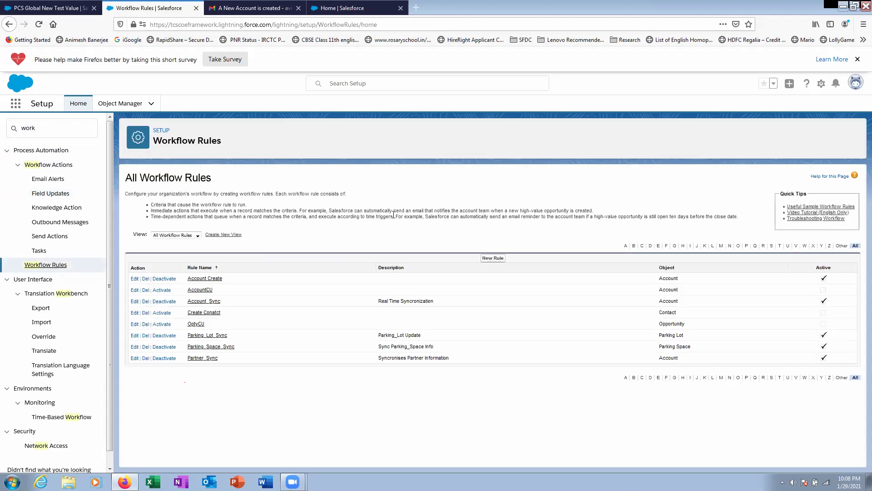
- Start another new workflow rule and browse the Object list, closing it without choosing
{"action": "left_click", "coordinate": [487, 259]}
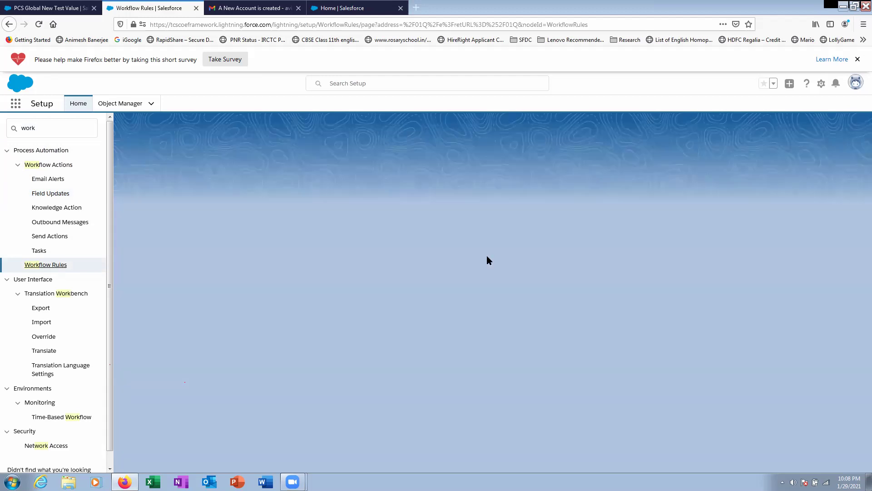
{"action": "left_click", "coordinate": [295, 258]}
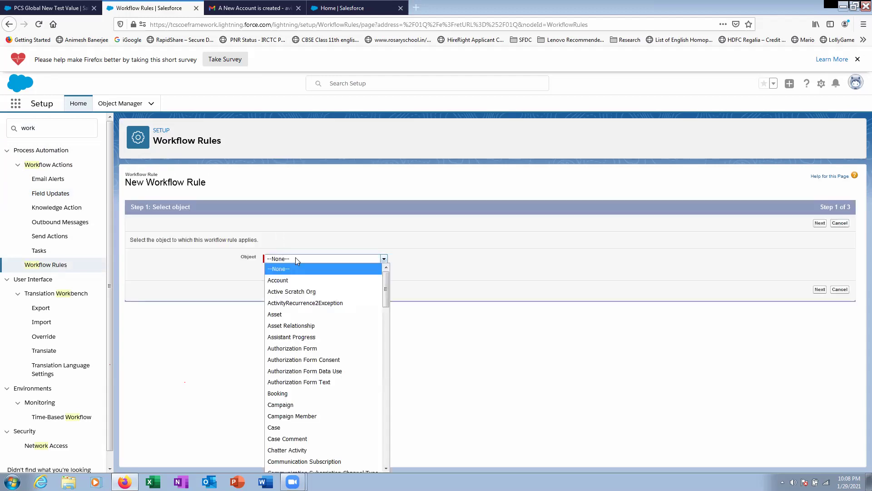
{"action": "scroll", "coordinate": [326, 311], "scroll_direction": "down", "scroll_amount": 3}
{"action": "scroll", "coordinate": [326, 310], "scroll_direction": "down", "scroll_amount": 4}
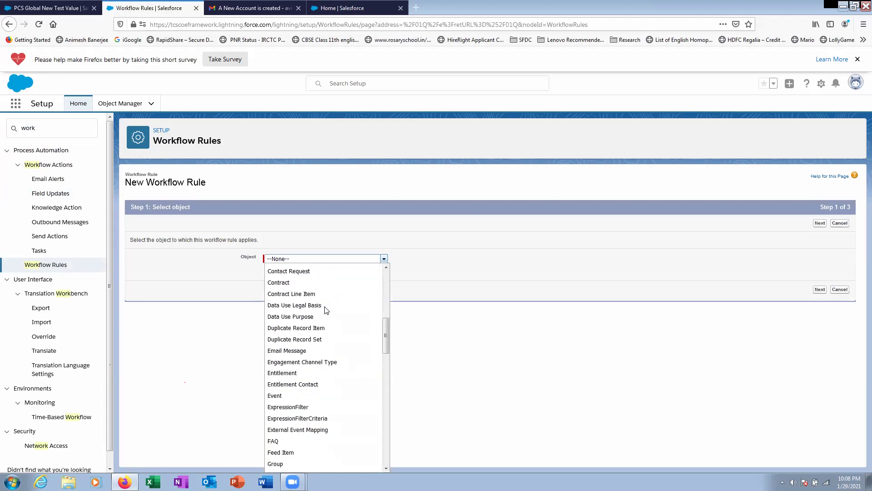
{"action": "left_click", "coordinate": [218, 268]}
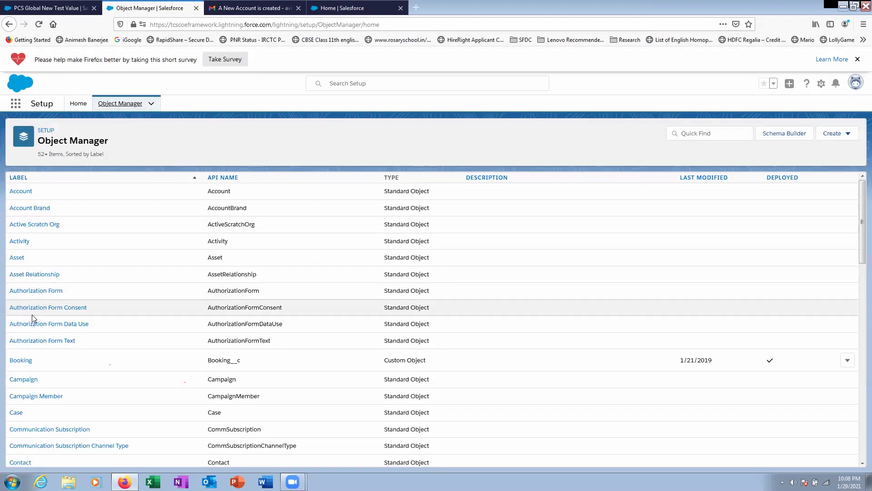
{"action": "scroll", "coordinate": [50, 389], "scroll_direction": "down", "scroll_amount": 2}
{"action": "left_click", "coordinate": [20, 370]}
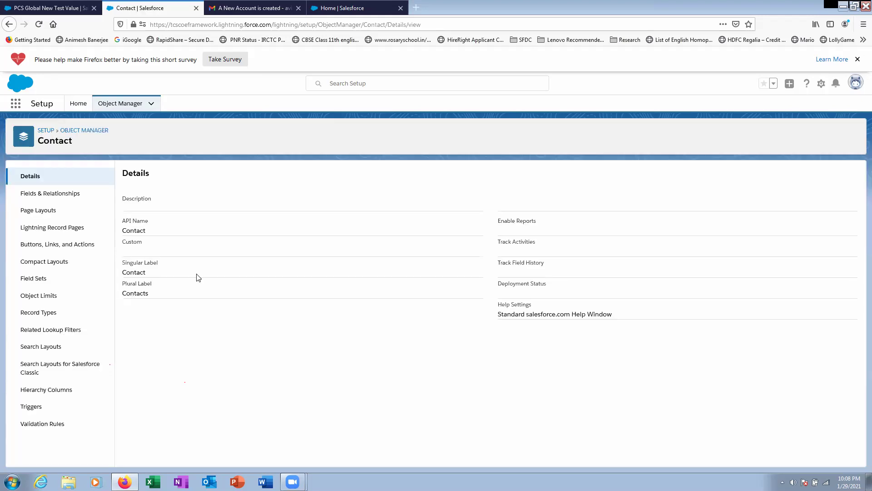
{"action": "left_click", "coordinate": [72, 195]}
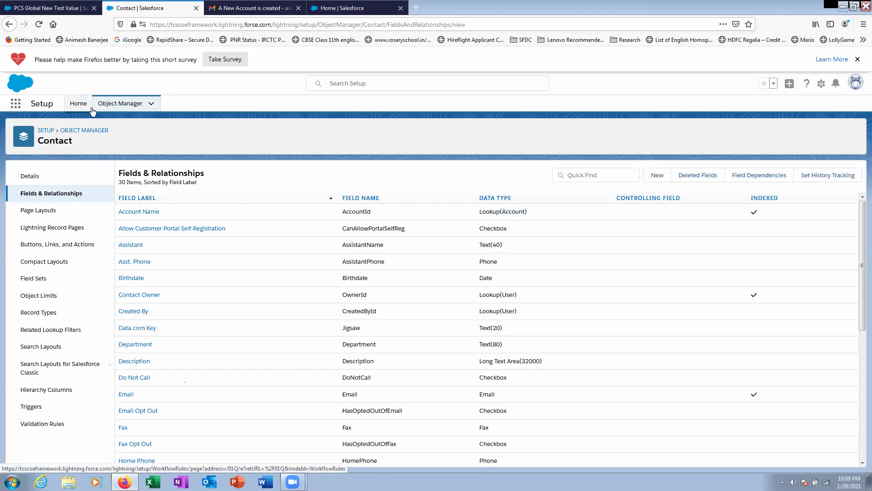
{"action": "left_click", "coordinate": [118, 104]}
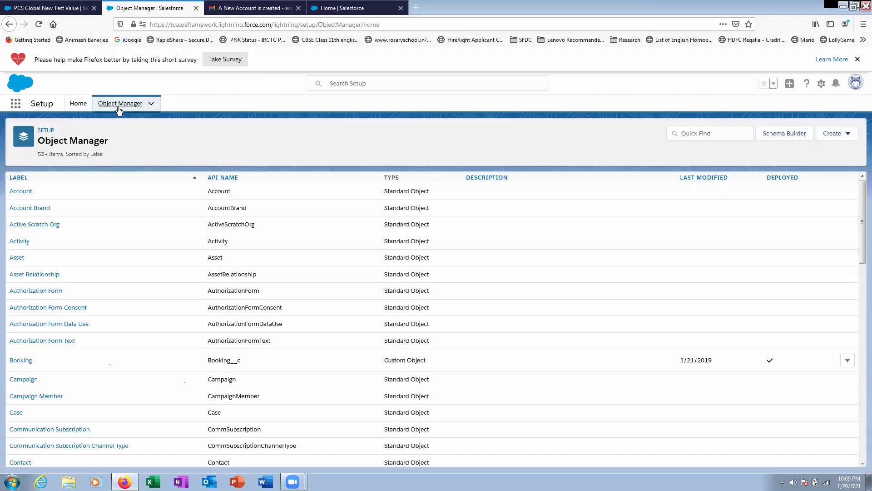
{"action": "left_click", "coordinate": [82, 107]}
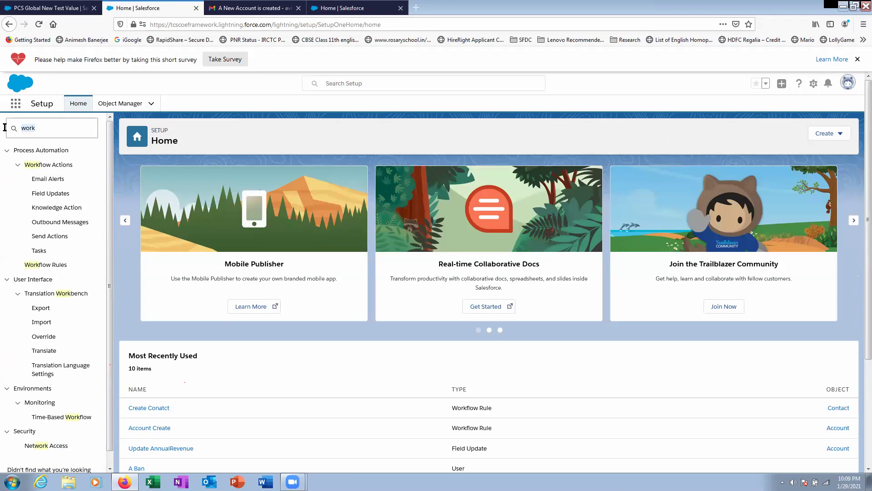
- From Workflow Rules, start a new rule and choose Booking as its object
{"action": "left_click", "coordinate": [46, 265]}
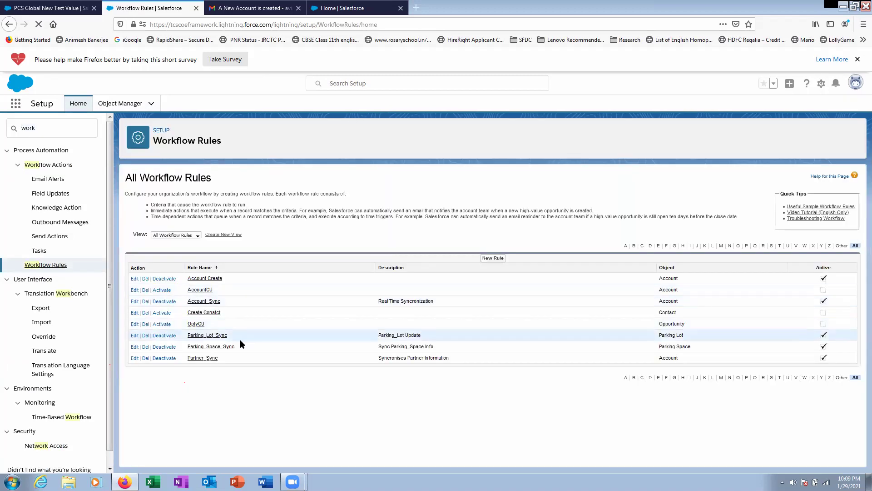
{"action": "left_click", "coordinate": [490, 257]}
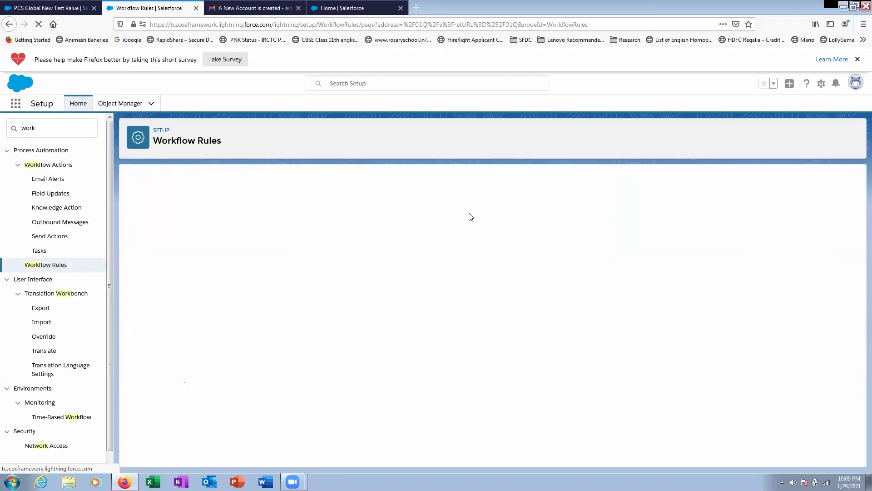
{"action": "left_click", "coordinate": [282, 259]}
{"action": "scroll", "coordinate": [293, 357], "scroll_direction": "down", "scroll_amount": 10}
{"action": "scroll", "coordinate": [292, 362], "scroll_direction": "down", "scroll_amount": 15}
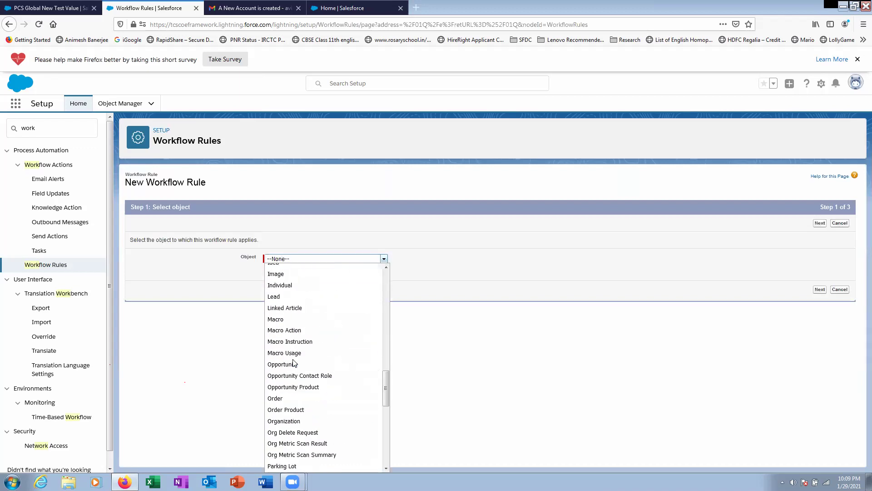
{"action": "scroll", "coordinate": [292, 362], "scroll_direction": "up", "scroll_amount": 5}
{"action": "scroll", "coordinate": [293, 362], "scroll_direction": "up", "scroll_amount": 15}
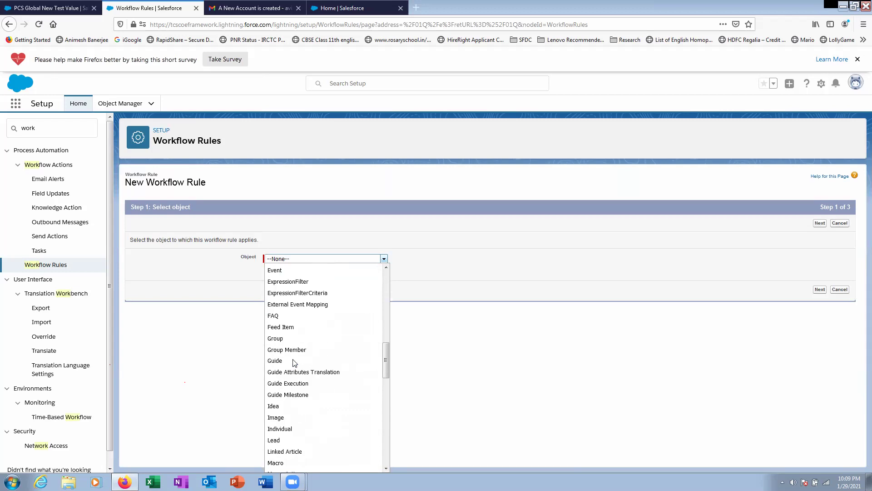
{"action": "scroll", "coordinate": [300, 336], "scroll_direction": "up", "scroll_amount": 10}
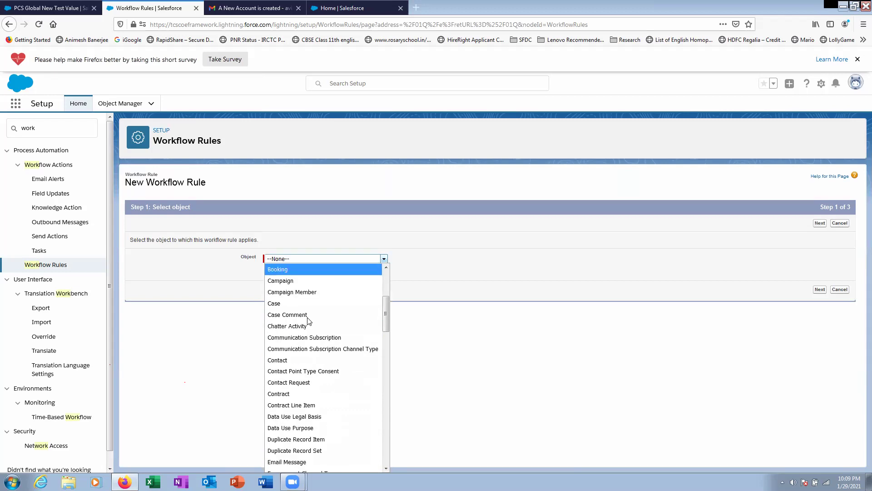
{"action": "left_click", "coordinate": [336, 223]}
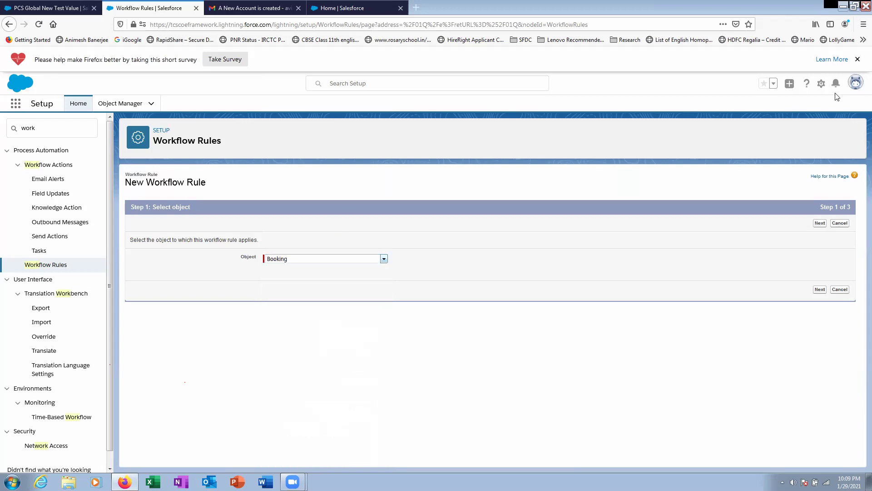
- Dismiss the Firefox survey bar and glance at the Gmail inbox before returning to the rule
{"action": "left_click", "coordinate": [858, 59]}
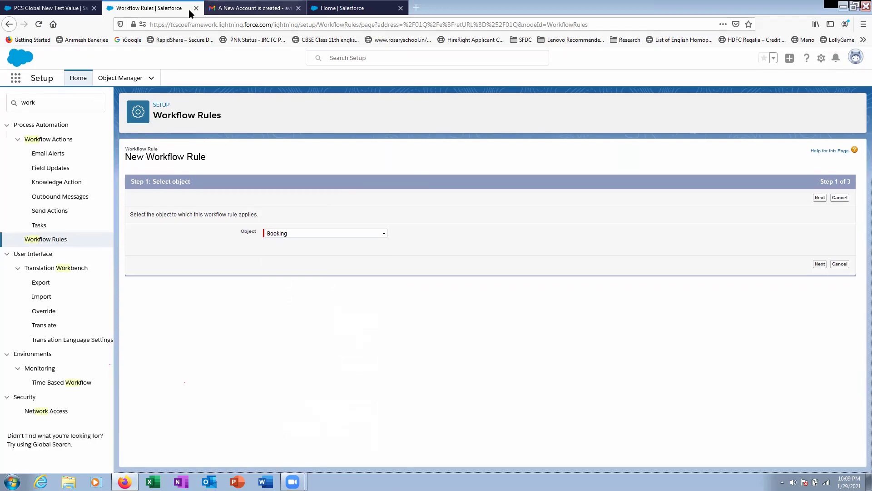
{"action": "left_click", "coordinate": [231, 9]}
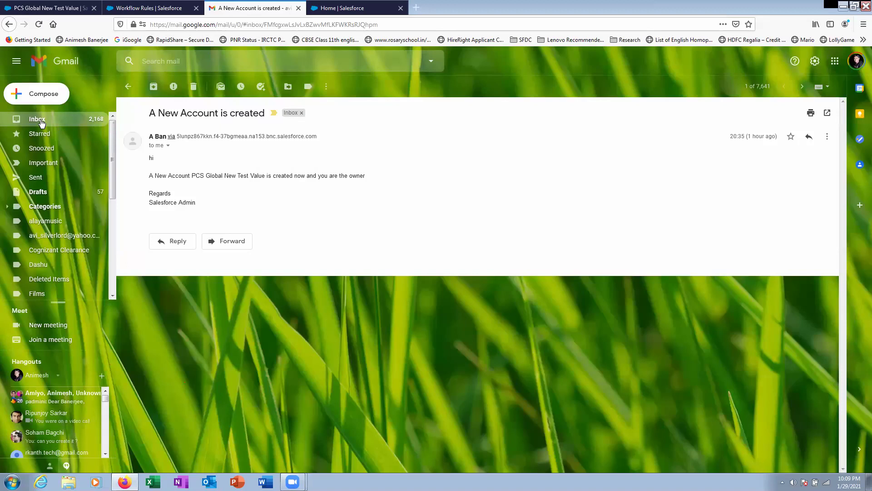
{"action": "left_click", "coordinate": [41, 121]}
{"action": "left_click", "coordinate": [159, 10]}
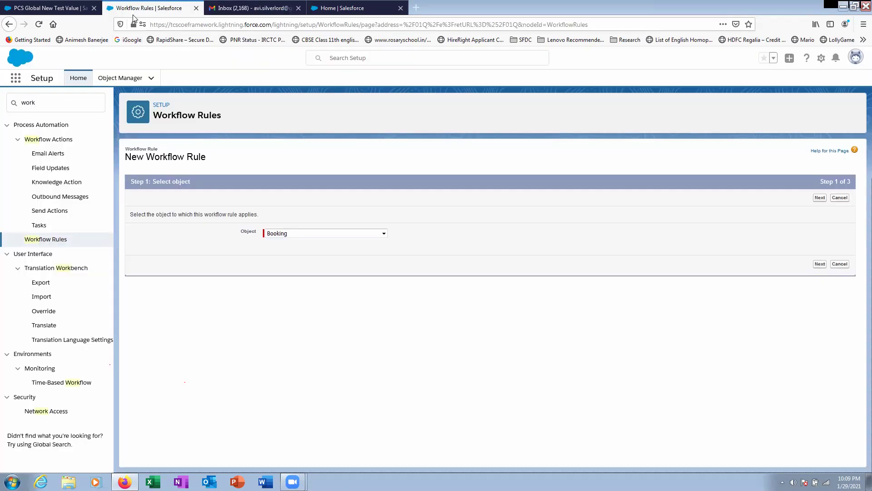
- Check the PCS Global New Test Value account, then cancel the Booking rule and open Account Create
{"action": "left_click", "coordinate": [73, 8]}
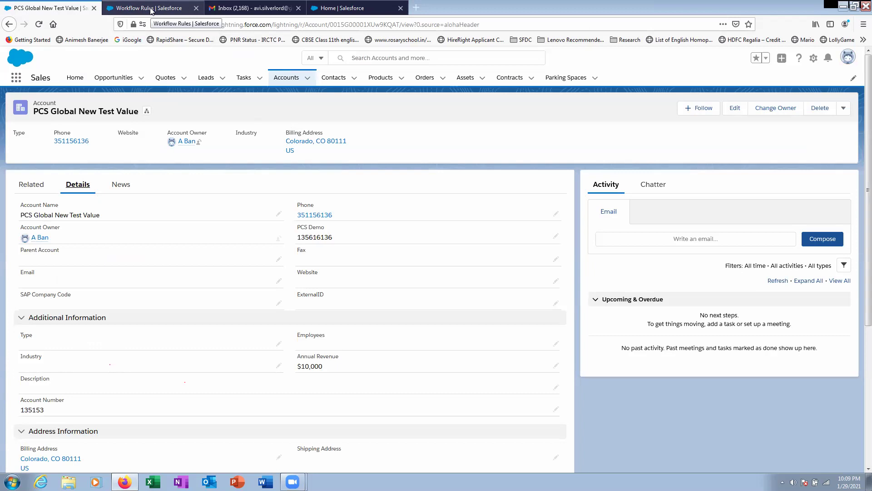
{"action": "left_click", "coordinate": [142, 13]}
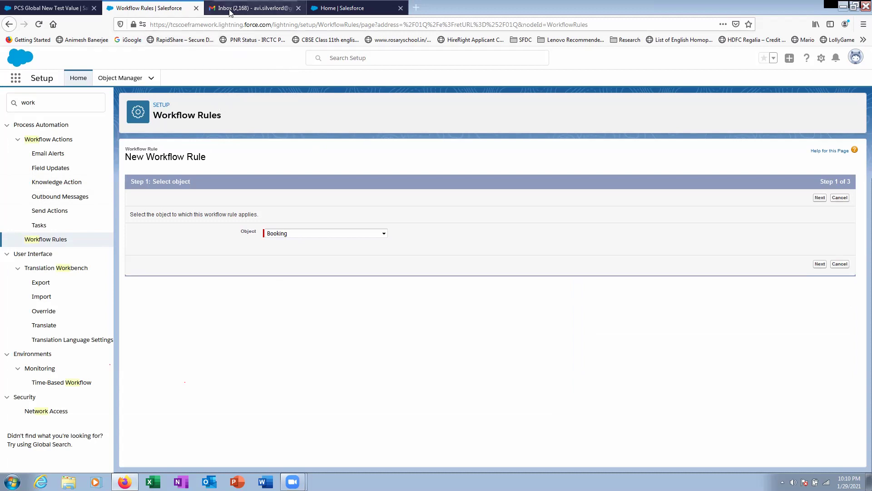
{"action": "left_click", "coordinate": [78, 10]}
{"action": "left_click", "coordinate": [157, 8]}
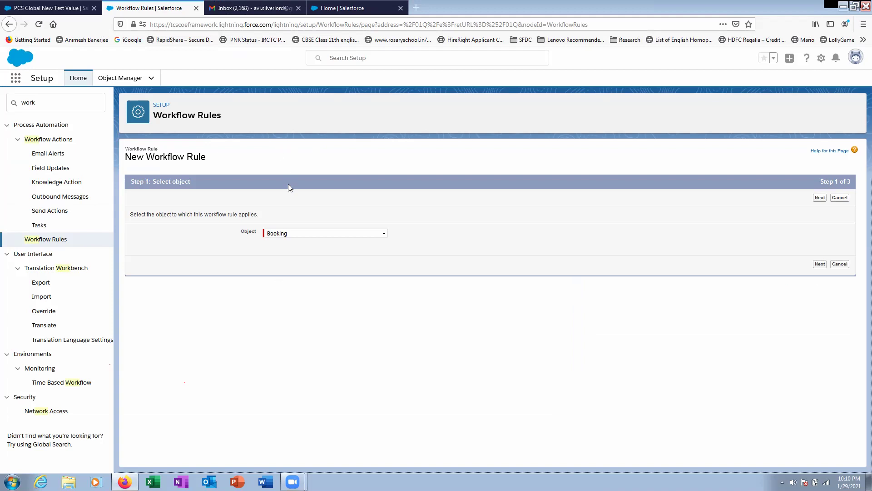
{"action": "left_click", "coordinate": [63, 240]}
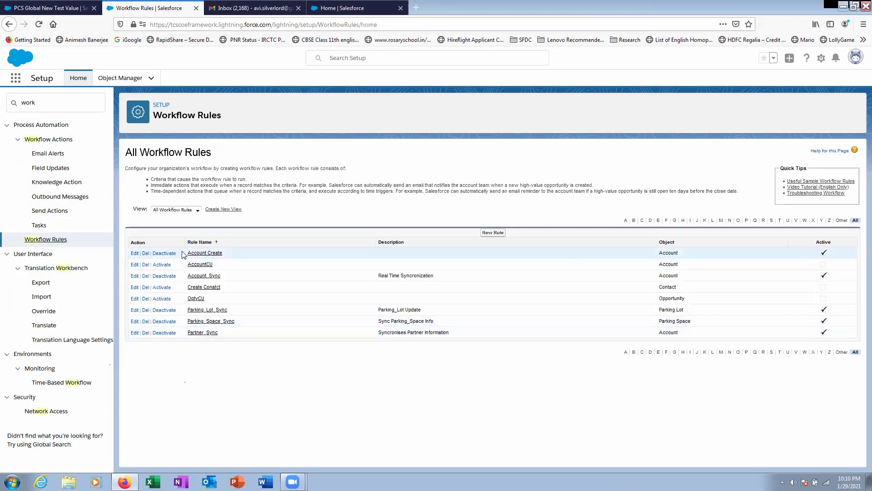
{"action": "left_click", "coordinate": [197, 253]}
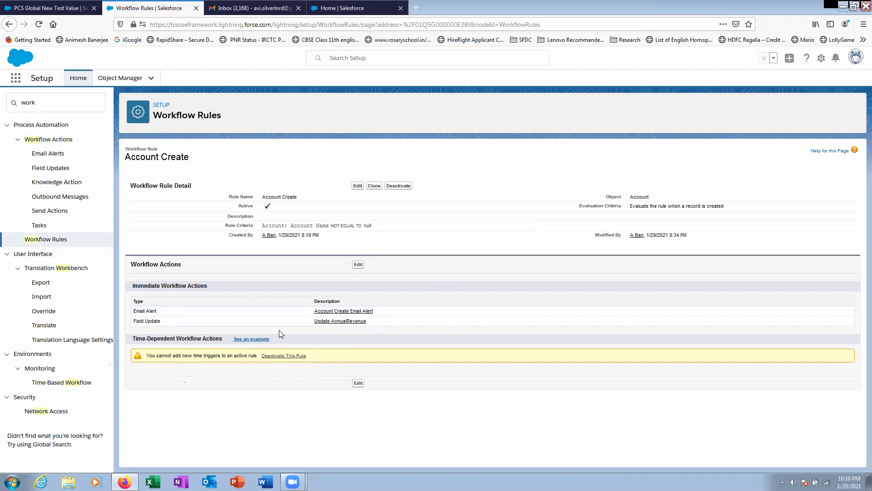
- Edit Account Create's workflow actions and add a New Task action
{"action": "left_click", "coordinate": [359, 264]}
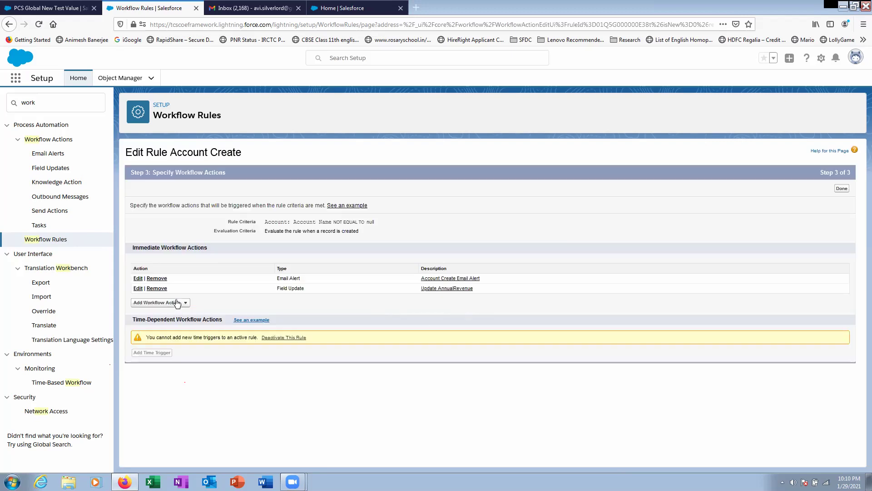
{"action": "left_click", "coordinate": [177, 303]}
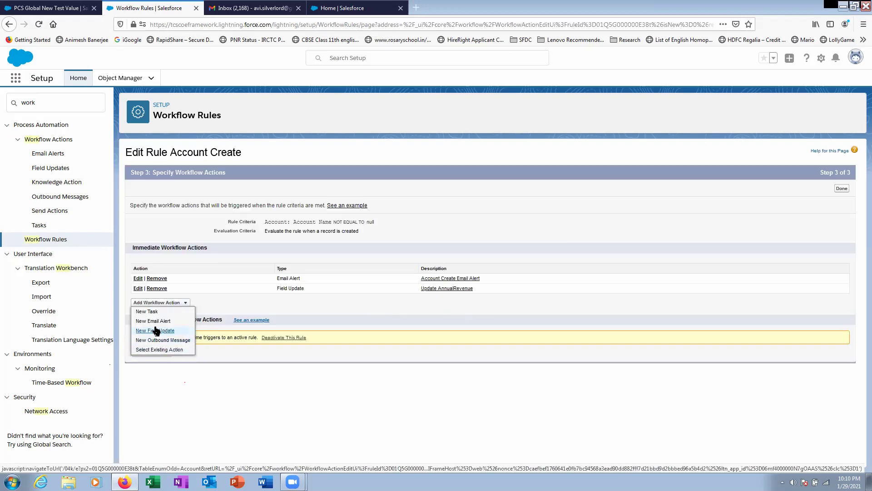
{"action": "left_click", "coordinate": [146, 313]}
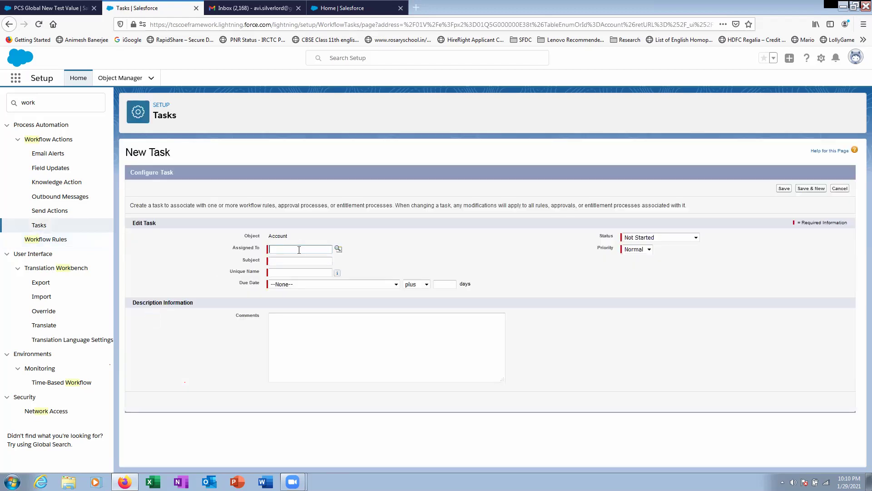
- Assign the task to the Account Owner via the Owner-type lookup
{"action": "left_click", "coordinate": [338, 248]}
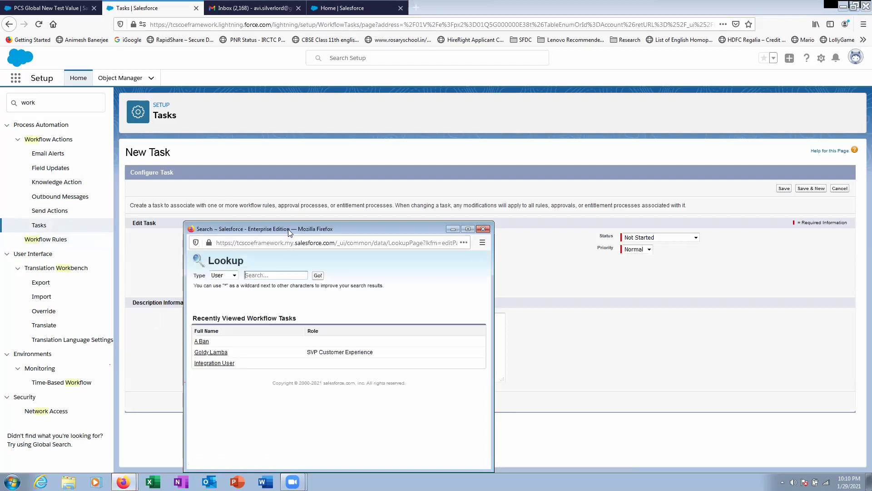
{"action": "left_click", "coordinate": [288, 229]}
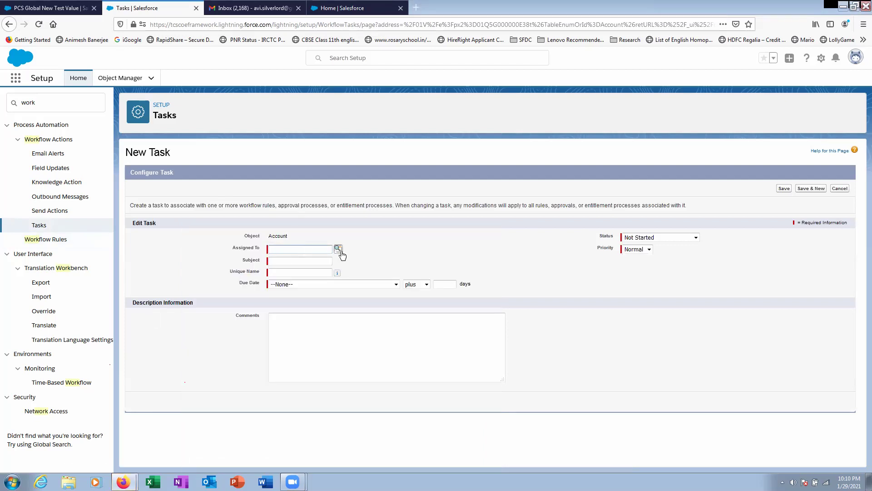
{"action": "left_click", "coordinate": [339, 250]}
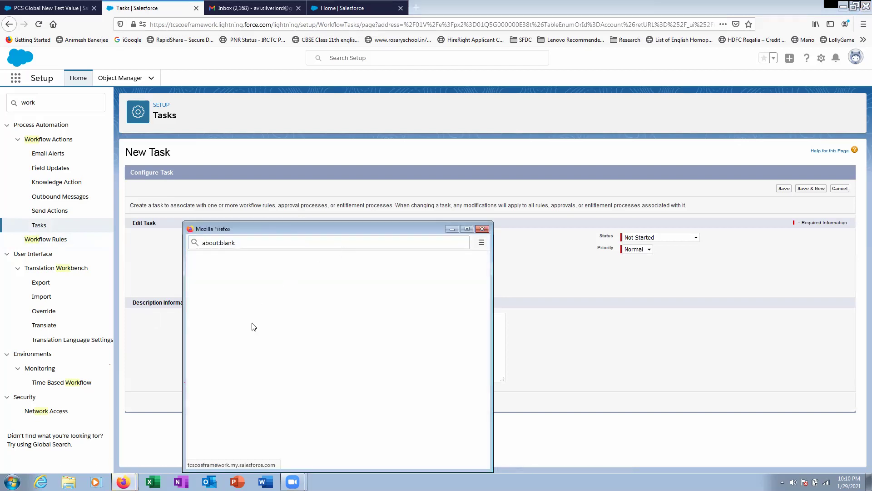
{"action": "left_click", "coordinate": [230, 276]}
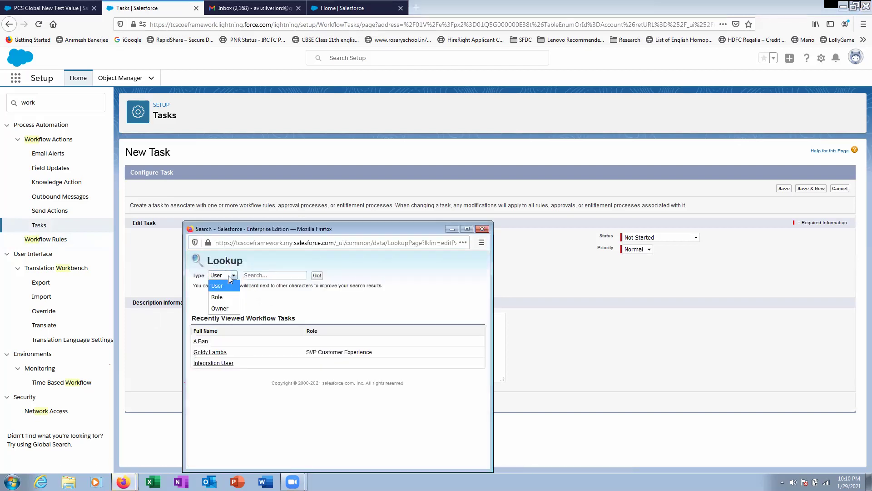
{"action": "left_click", "coordinate": [221, 308]}
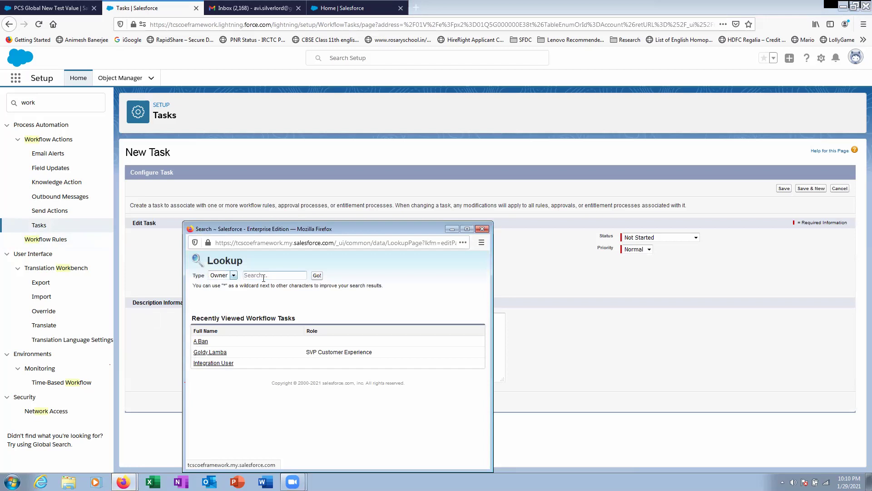
{"action": "left_click", "coordinate": [212, 342]}
- Give the task subject Call in 3 Days, due Account Created Date plus 3, with comments, and save
{"action": "left_click", "coordinate": [297, 261]}
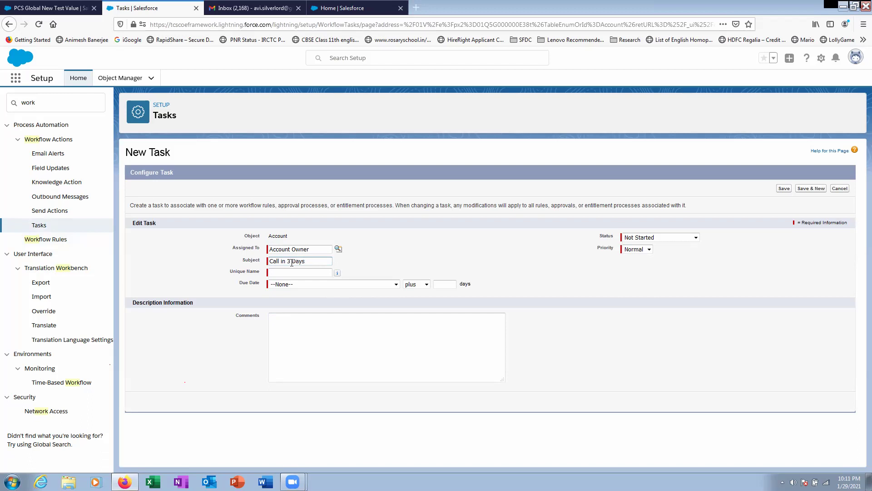
{"action": "key", "text": "Tab"}
{"action": "left_click", "coordinate": [330, 285]}
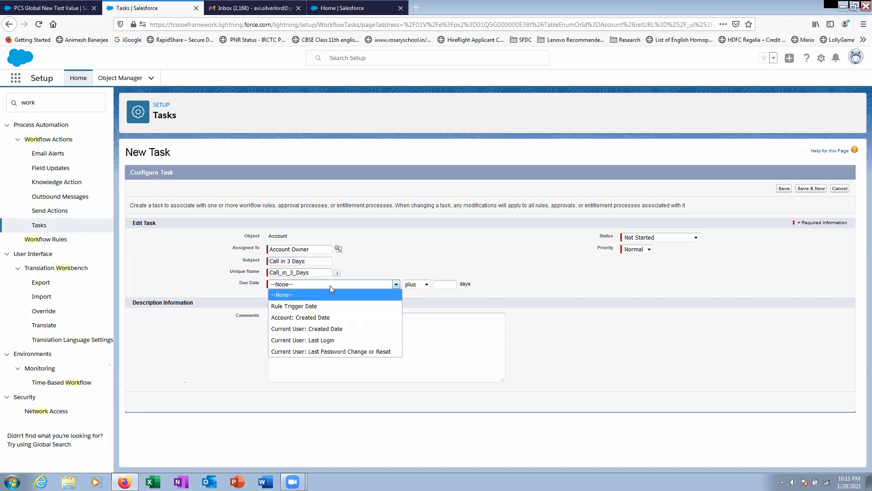
{"action": "left_click", "coordinate": [331, 317]}
{"action": "left_click", "coordinate": [445, 284]}
{"action": "type", "text": "3"}
{"action": "left_click", "coordinate": [402, 337]}
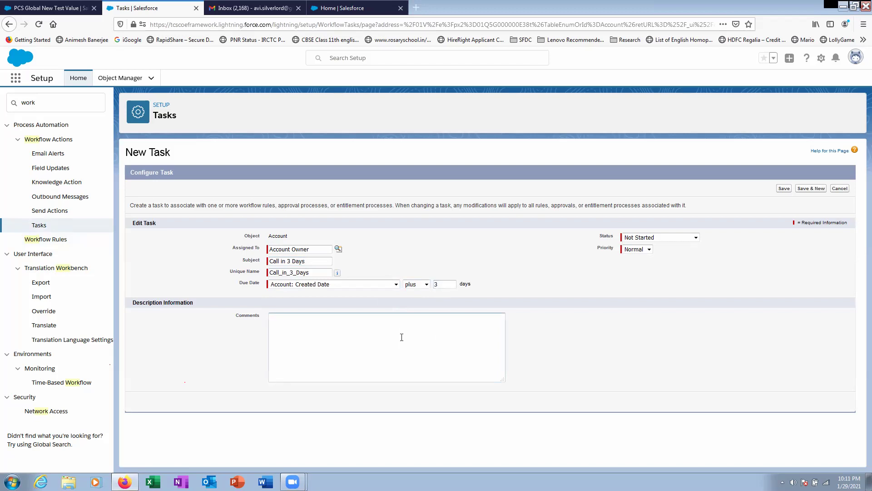
{"action": "type", "text": "Call customer in 3 days"}
{"action": "left_click", "coordinate": [784, 188]}
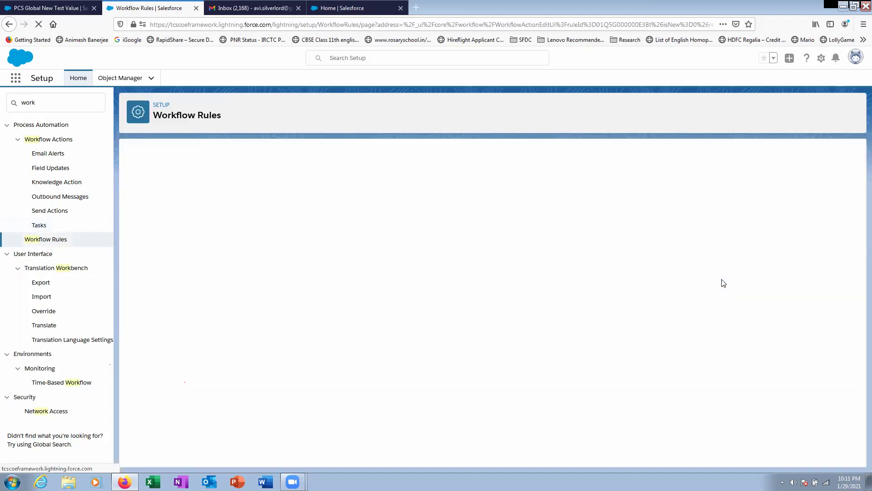
- Review the PCS Global New Test Value account's details and activity filters, showing no activities
{"action": "left_click", "coordinate": [68, 7]}
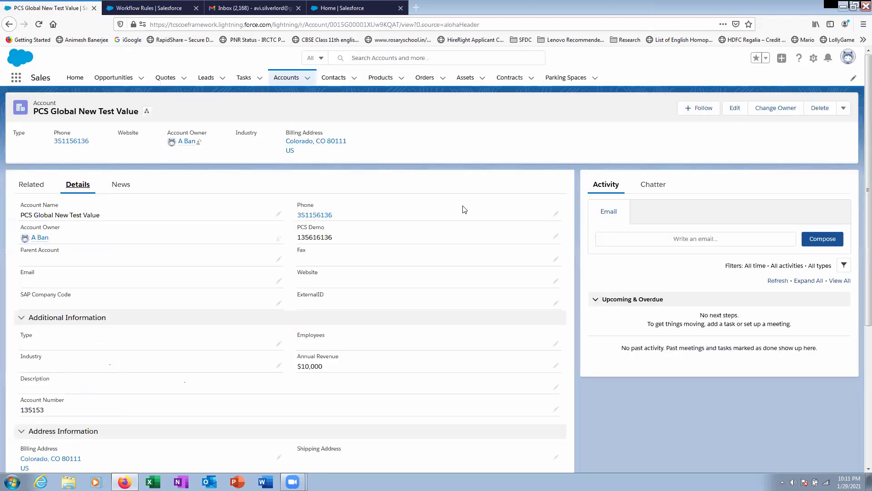
{"action": "scroll", "coordinate": [611, 392], "scroll_direction": "down", "scroll_amount": 5}
{"action": "scroll", "coordinate": [575, 194], "scroll_direction": "up", "scroll_amount": 5}
{"action": "left_click", "coordinate": [844, 266]}
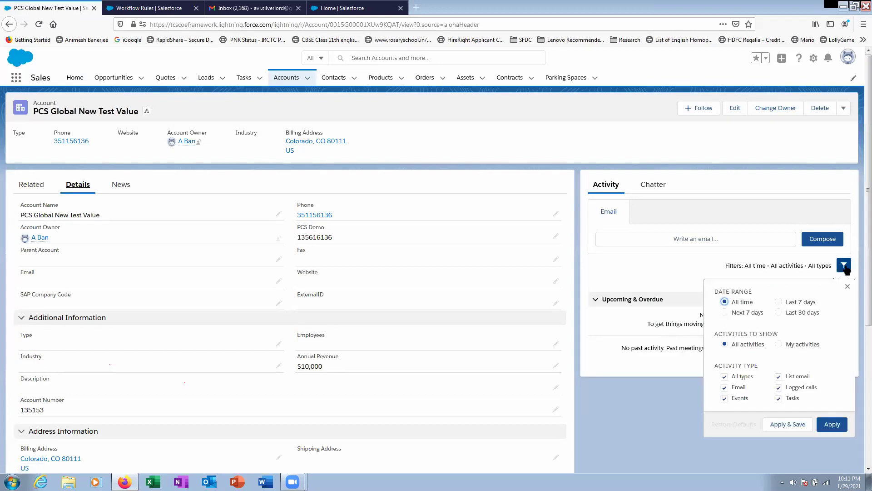
{"action": "left_click", "coordinate": [650, 415]}
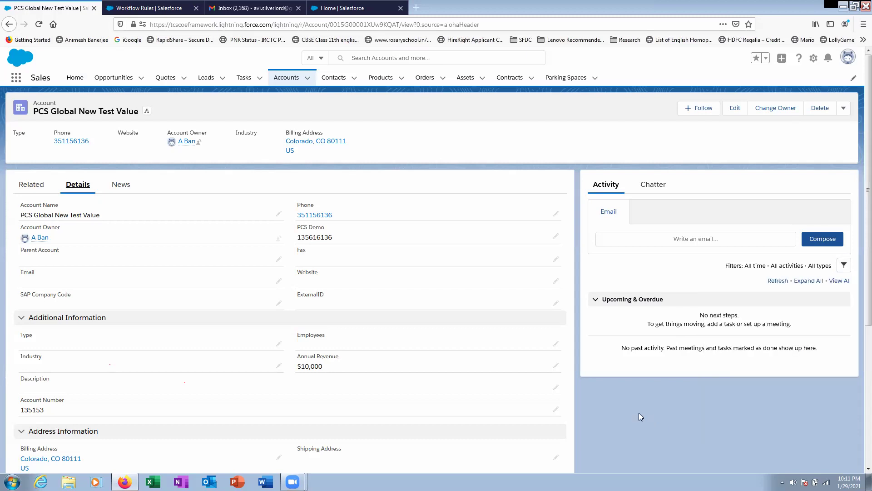
{"action": "scroll", "coordinate": [662, 393], "scroll_direction": "down", "scroll_amount": 5}
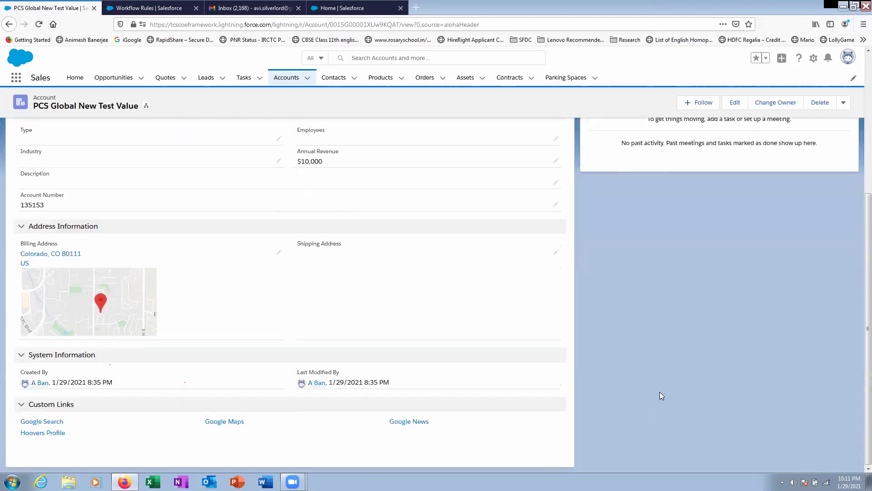
{"action": "scroll", "coordinate": [660, 392], "scroll_direction": "up", "scroll_amount": 5}
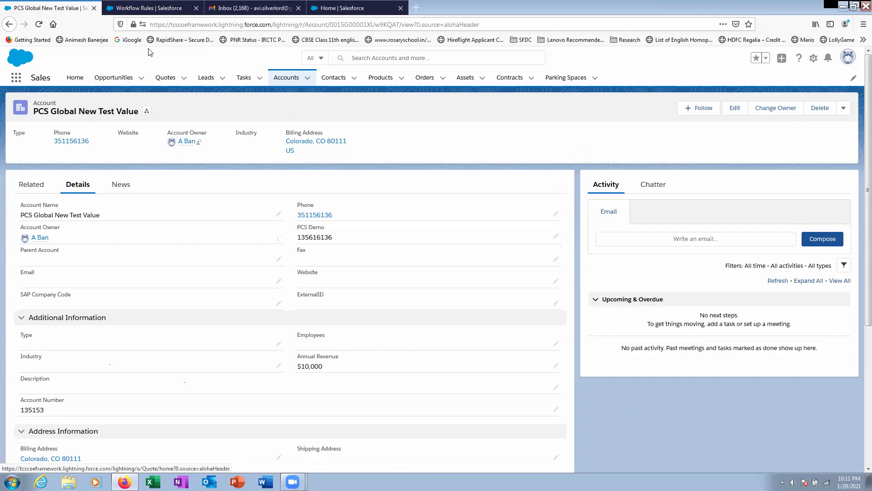
{"action": "left_click", "coordinate": [307, 78]}
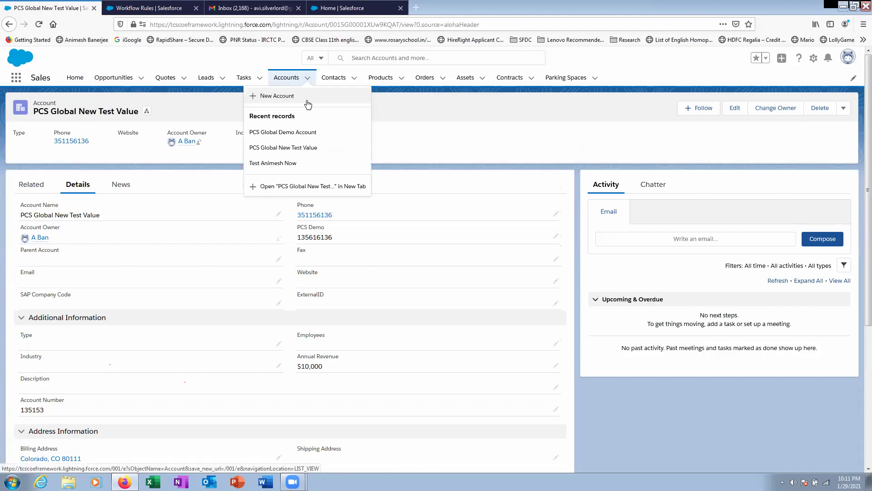
- Name the new account 'PCS Global New', enter a phone number, and set PCS Demo to 25315
{"action": "left_click", "coordinate": [275, 95]}
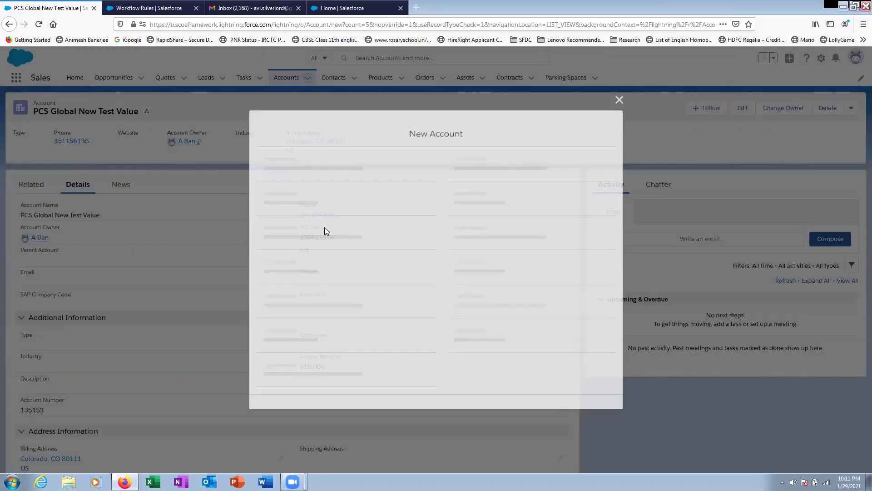
{"action": "type", "text": "PCS"}
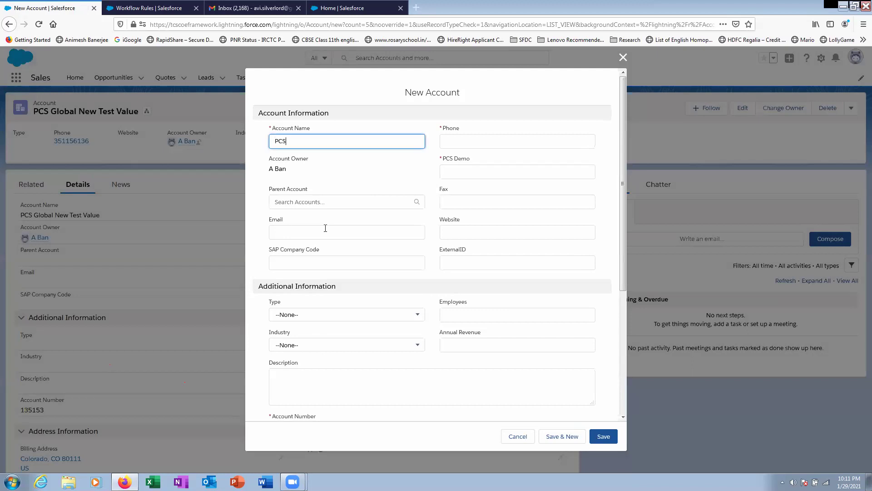
{"action": "type", "text": " Global New Activity Test"}
{"action": "left_click", "coordinate": [473, 141]}
{"action": "type", "text": "54363456q134"}
{"action": "left_click", "coordinate": [487, 171]}
{"action": "left_click", "coordinate": [304, 200]}
{"action": "type", "text": "322432"}
{"action": "key", "text": "ctrl+a"}
{"action": "key", "text": "BackSpace"}
{"action": "left_click", "coordinate": [488, 166]}
{"action": "type", "text": "25315"}
- Fill in the account number and the billing city, state and zip code
{"action": "scroll", "coordinate": [332, 363], "scroll_direction": "down", "scroll_amount": 3}
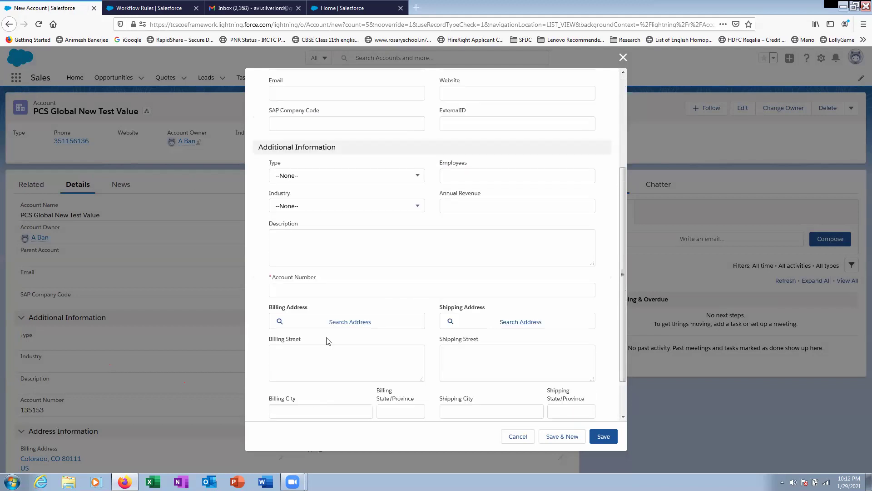
{"action": "left_click", "coordinate": [318, 290]}
{"action": "type", "text": "12351325"}
{"action": "scroll", "coordinate": [318, 288], "scroll_direction": "down", "scroll_amount": 1}
{"action": "left_click", "coordinate": [303, 359]}
{"action": "type", "text": "Colao"}
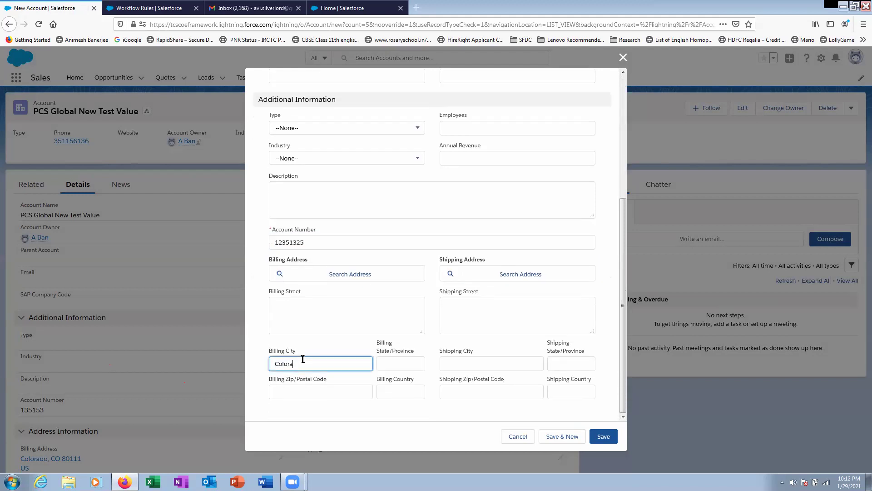
{"action": "type", "text": "do"}
{"action": "key", "text": "Tab"}
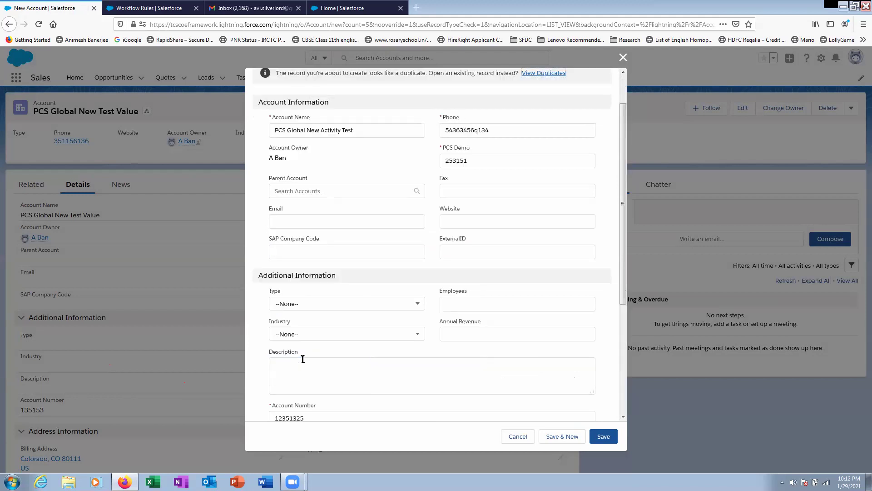
{"action": "scroll", "coordinate": [318, 362], "scroll_direction": "down", "scroll_amount": 4}
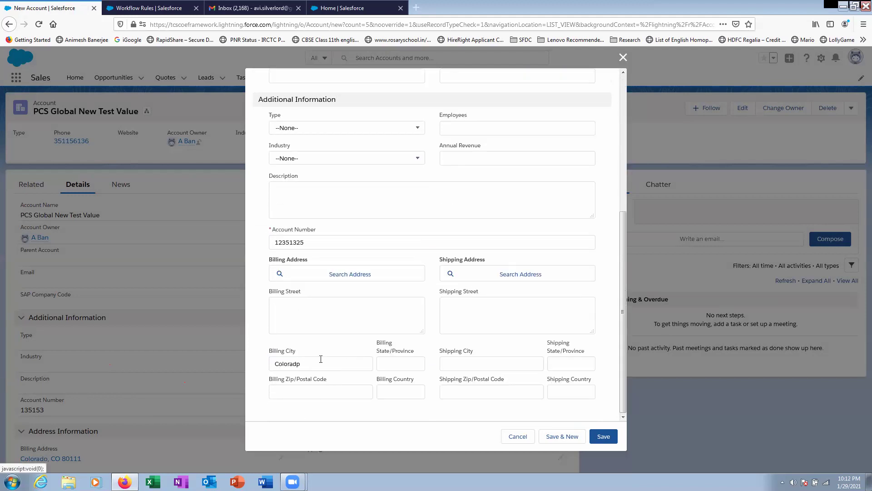
{"action": "left_click", "coordinate": [381, 362]}
{"action": "type", "text": "US"}
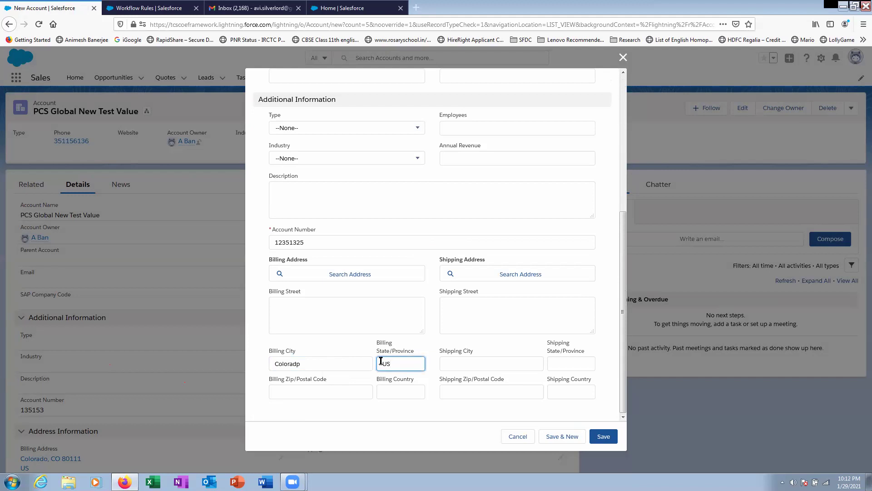
{"action": "left_click", "coordinate": [322, 387]}
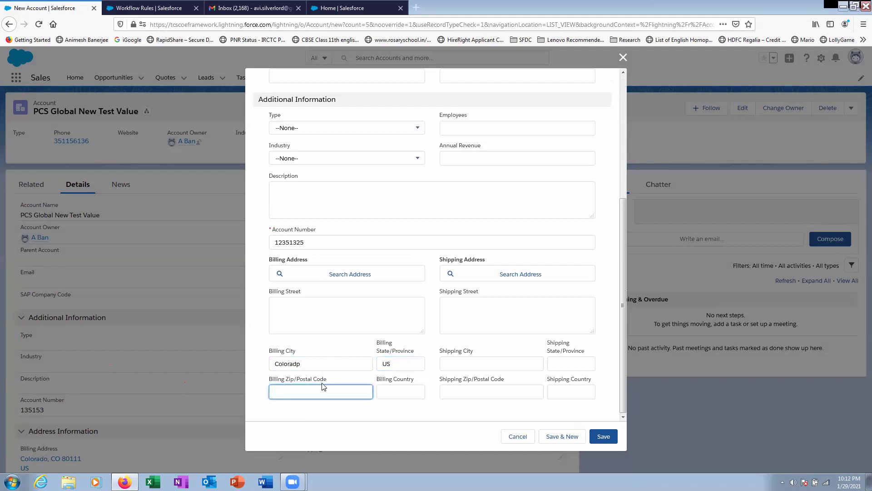
{"action": "type", "text": "80111"}
{"action": "left_click", "coordinate": [389, 396]}
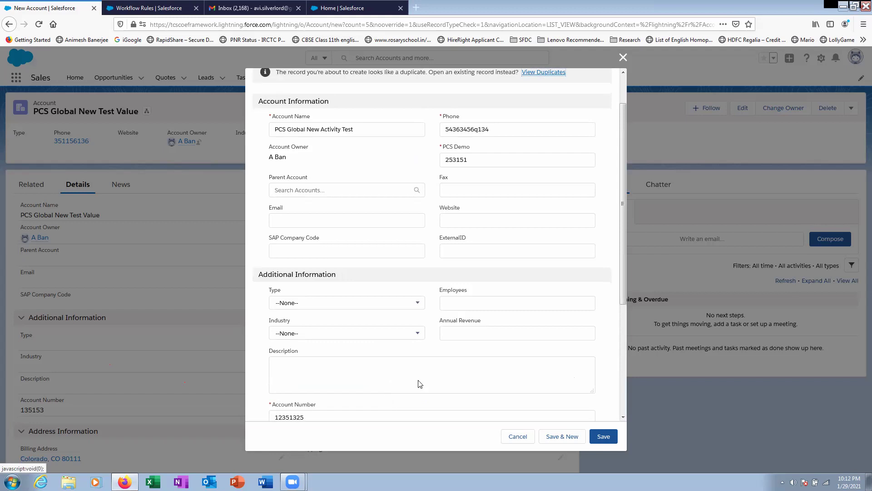
{"action": "scroll", "coordinate": [393, 399], "scroll_direction": "down", "scroll_amount": 4}
{"action": "left_click", "coordinate": [406, 392]}
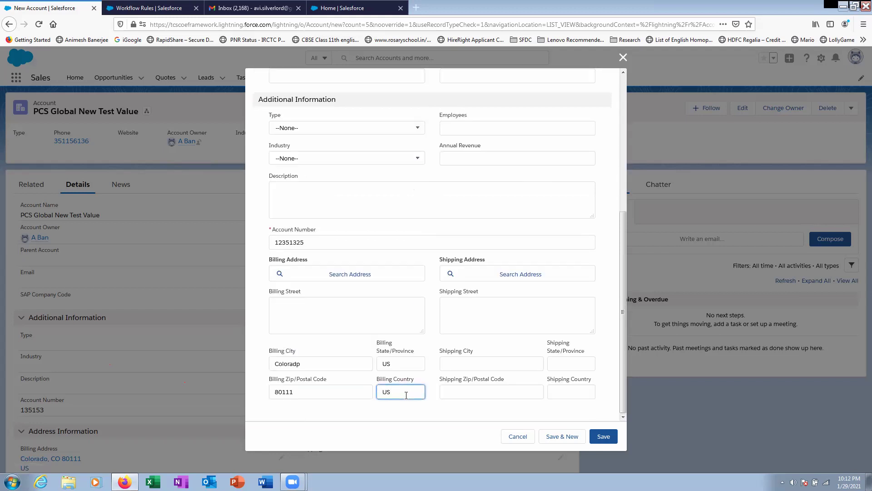
- Remove 'Global' from the account name and save the new account
{"action": "left_click", "coordinate": [604, 436]}
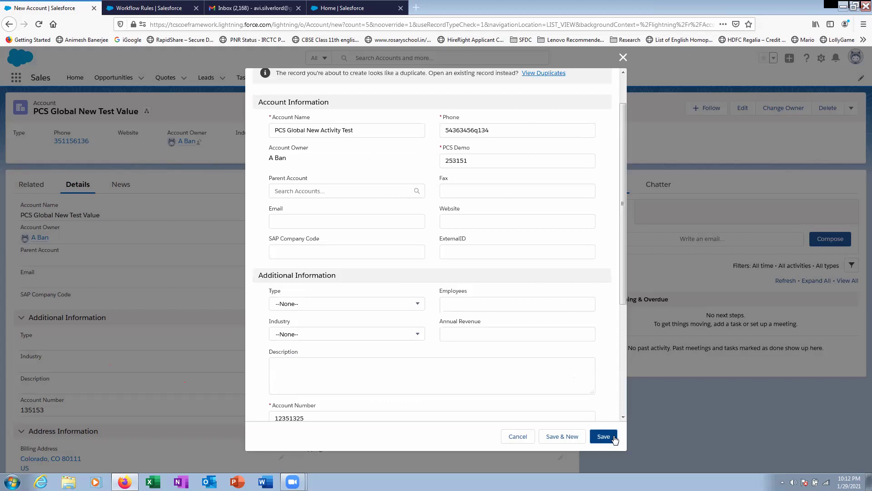
{"action": "scroll", "coordinate": [507, 326], "scroll_direction": "down", "scroll_amount": 1}
{"action": "scroll", "coordinate": [412, 230], "scroll_direction": "up", "scroll_amount": 3}
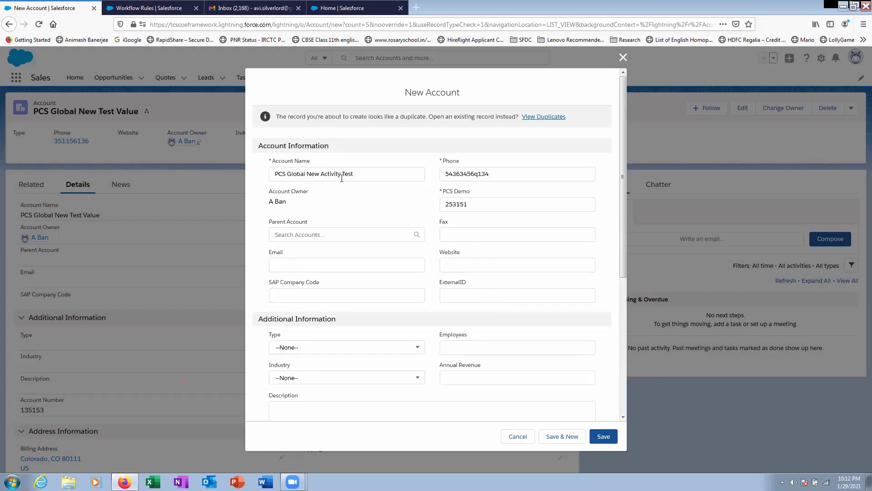
{"action": "left_click", "coordinate": [355, 174]}
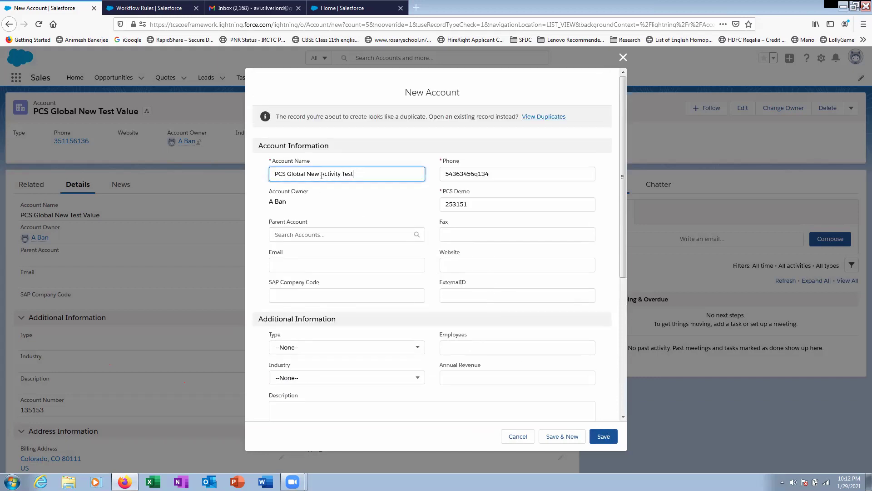
{"action": "double_click", "coordinate": [301, 175]}
{"action": "key", "text": "BackSpace"}
{"action": "left_click", "coordinate": [604, 437]}
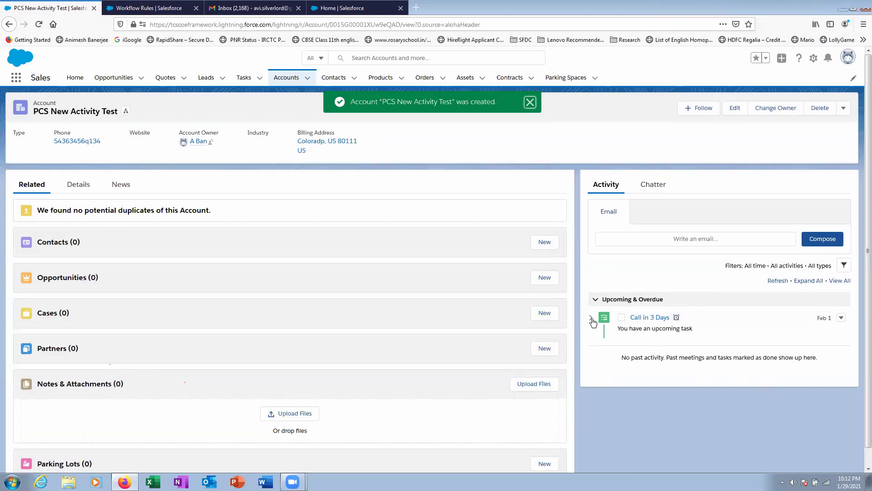
- Expand the upcoming Call in 3 Days task to see its 'Call customer in 3 days' description
{"action": "left_click", "coordinate": [591, 318]}
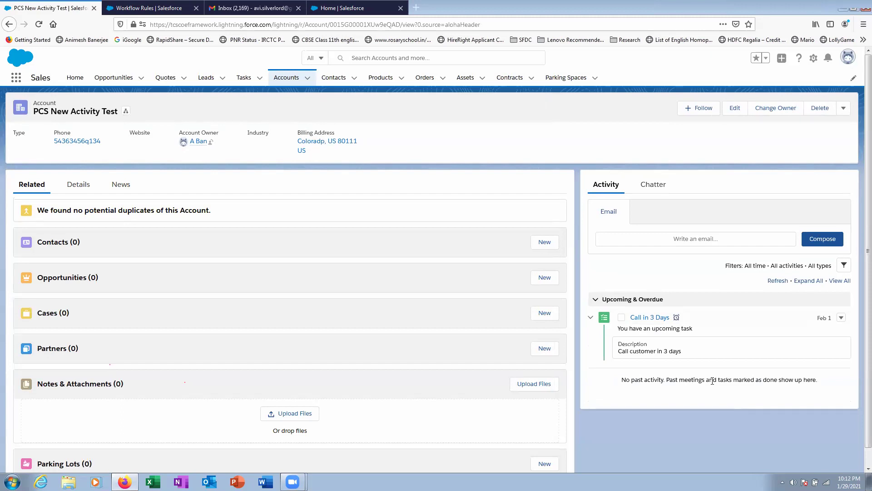
{"action": "left_click", "coordinate": [230, 8]}
- Open the 'A New Account is created' email, mark it Looks safe, and return to the account
{"action": "left_click", "coordinate": [275, 137]}
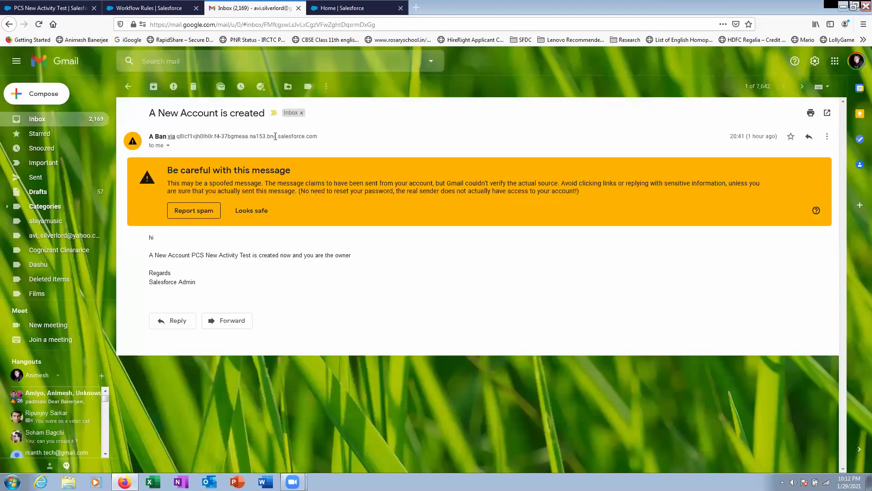
{"action": "left_click", "coordinate": [251, 210]}
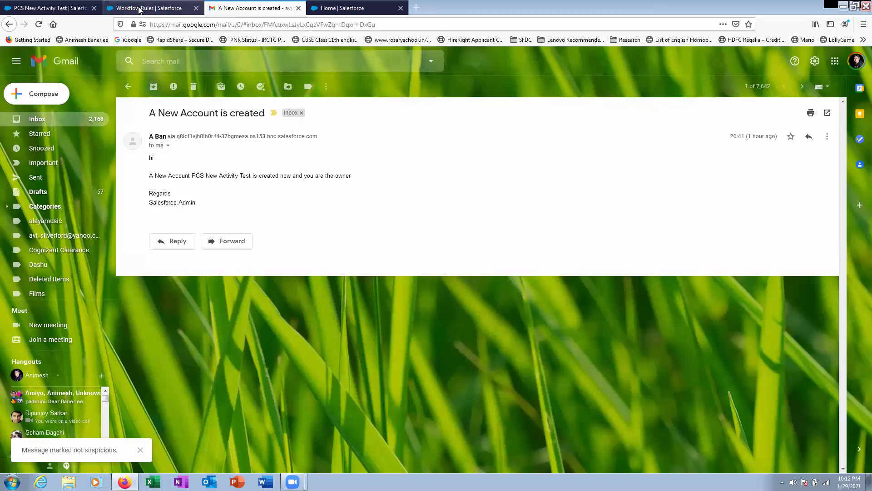
{"action": "left_click", "coordinate": [140, 10]}
{"action": "left_click", "coordinate": [59, 8]}
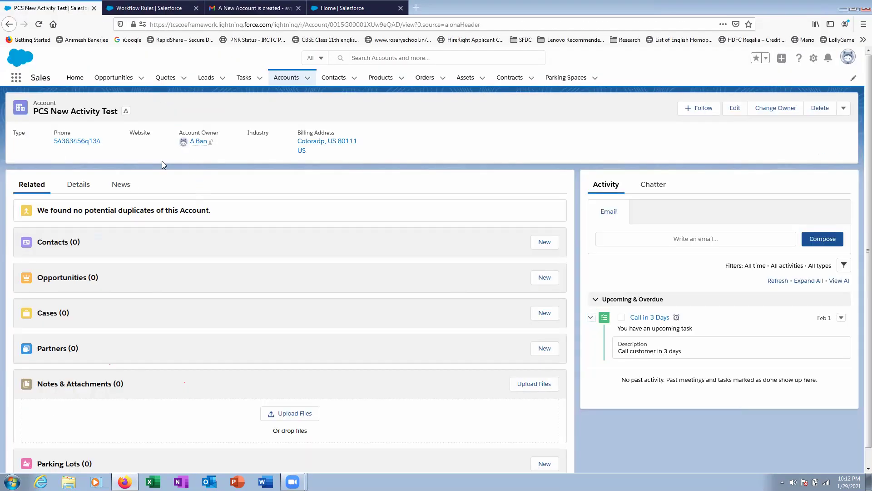
- Check the account's Details, then open and close the workflow action type list
{"action": "left_click", "coordinate": [81, 192]}
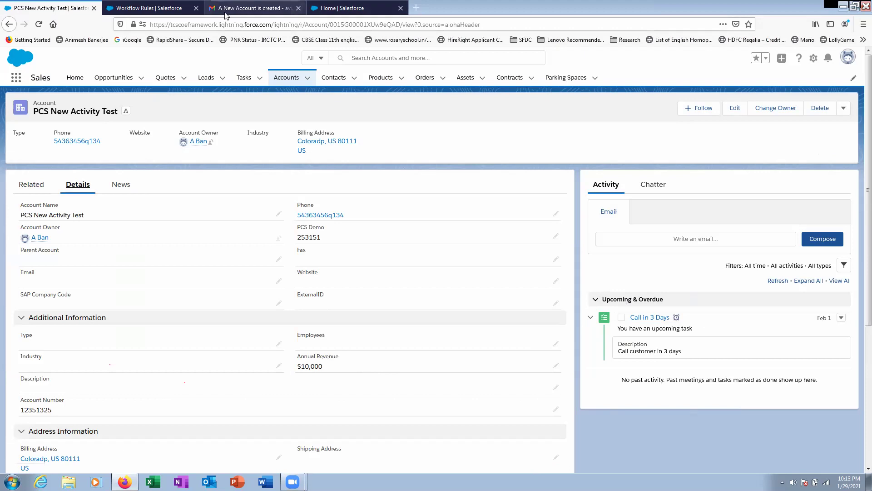
{"action": "left_click", "coordinate": [150, 7]}
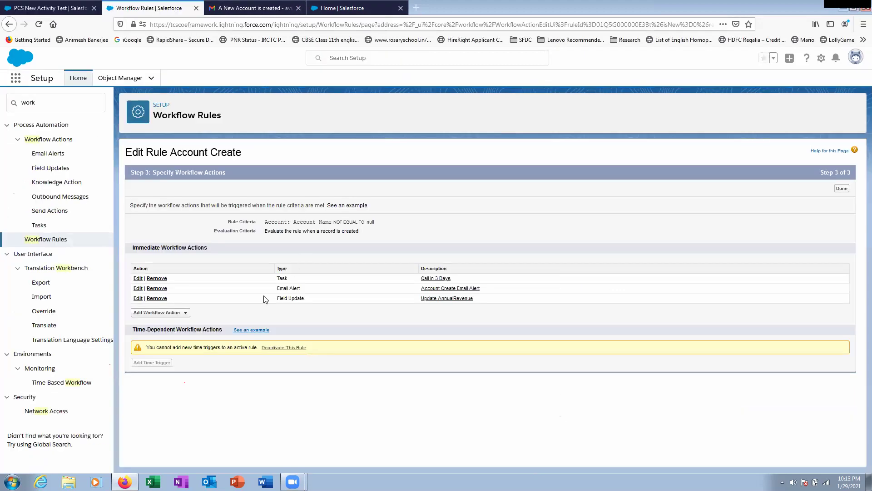
{"action": "left_click", "coordinate": [182, 313]}
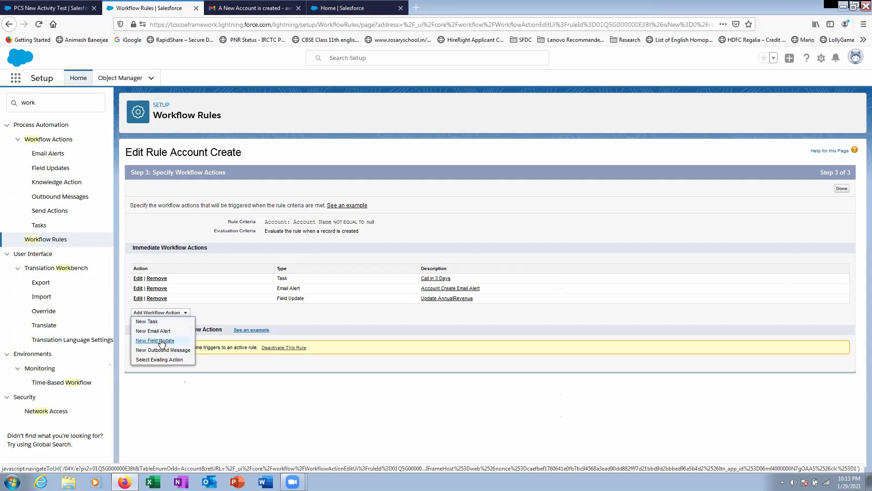
{"action": "left_click", "coordinate": [346, 386]}
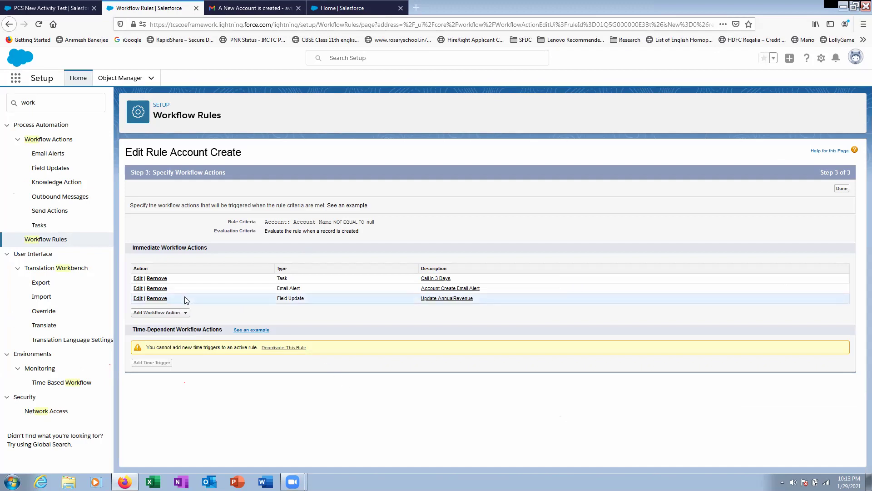
- Browse existing Email Alert actions, cancel without adding, and finish the rule's actions with Done
{"action": "left_click", "coordinate": [180, 312]}
{"action": "left_click", "coordinate": [164, 359]}
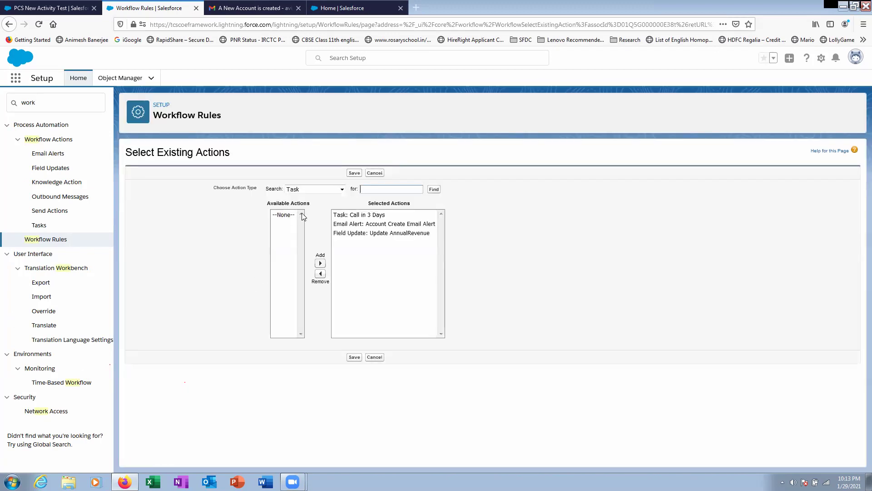
{"action": "left_click", "coordinate": [328, 189]}
{"action": "left_click", "coordinate": [314, 195]}
{"action": "left_click", "coordinate": [375, 357]}
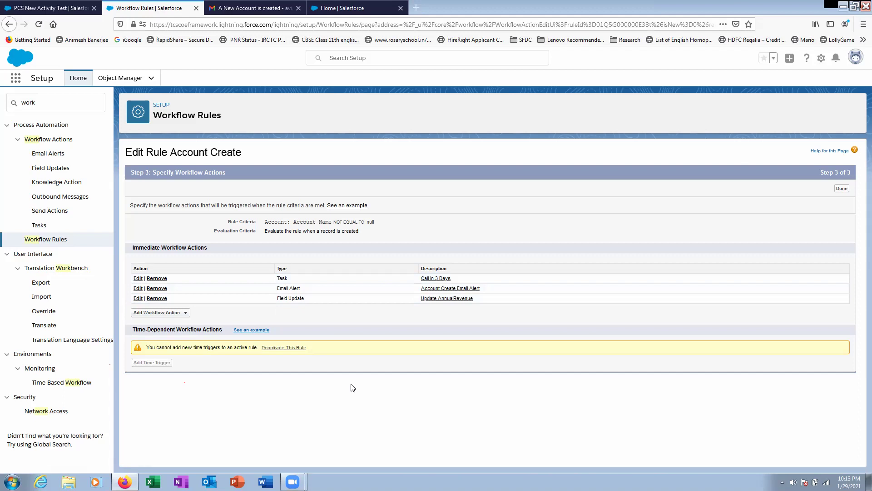
{"action": "left_click", "coordinate": [842, 188]}
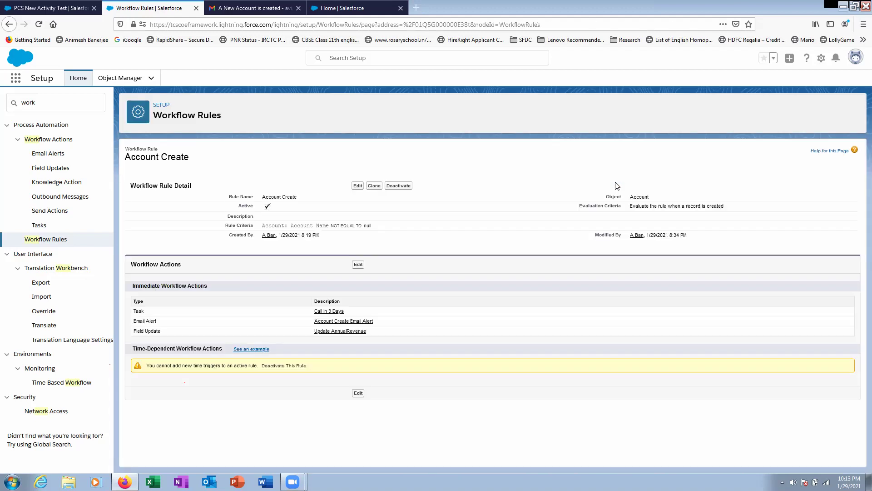
{"action": "left_click", "coordinate": [77, 11]}
- Check the notification email, home dashboard, profile menu and PCS New Activity Test account record
{"action": "left_click", "coordinate": [154, 13]}
{"action": "left_click", "coordinate": [232, 9]}
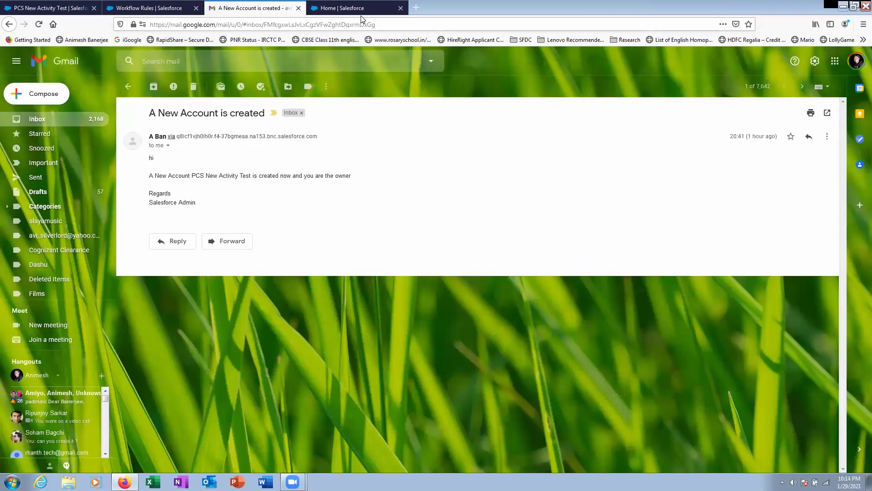
{"action": "left_click", "coordinate": [357, 9]}
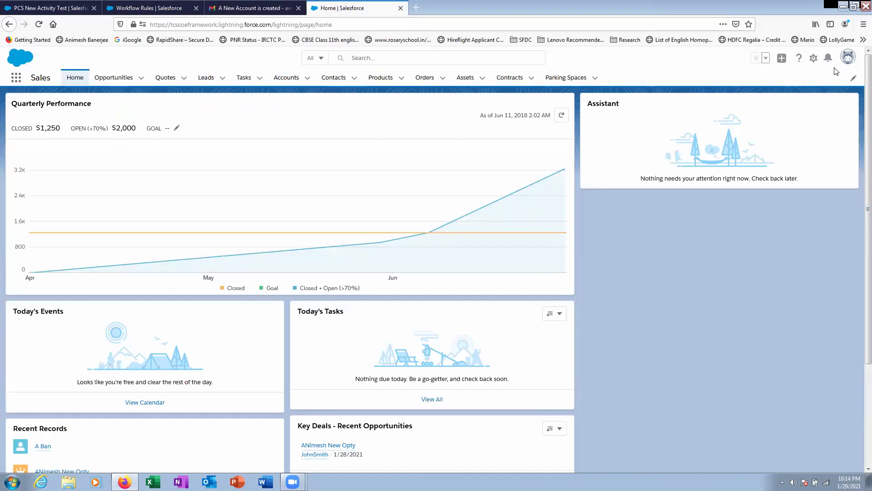
{"action": "left_click", "coordinate": [848, 59]}
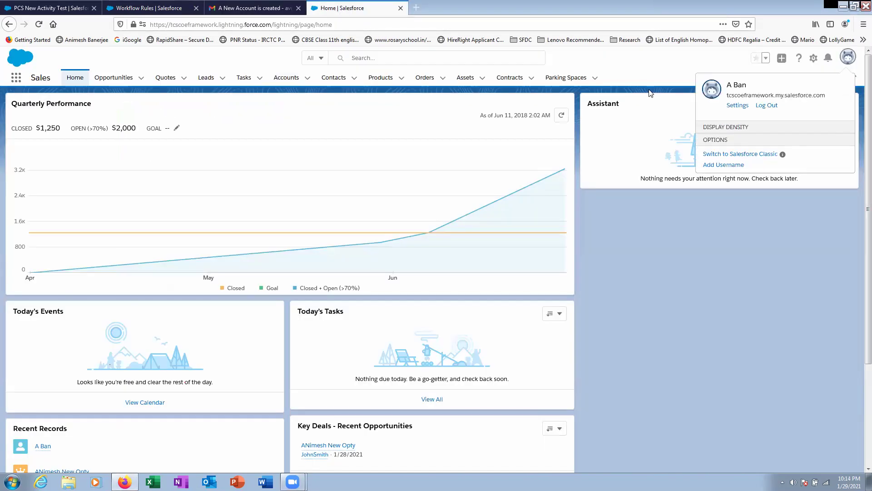
{"action": "left_click", "coordinate": [632, 68]}
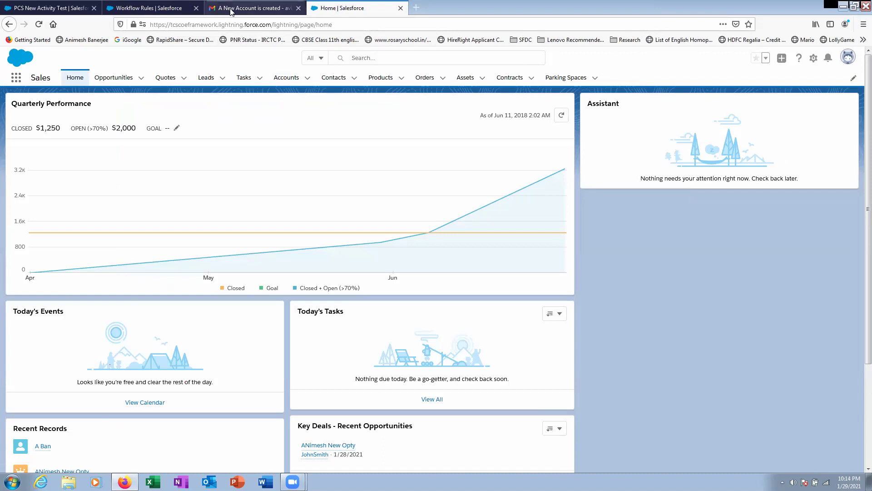
{"action": "left_click", "coordinate": [231, 10]}
{"action": "left_click", "coordinate": [157, 10]}
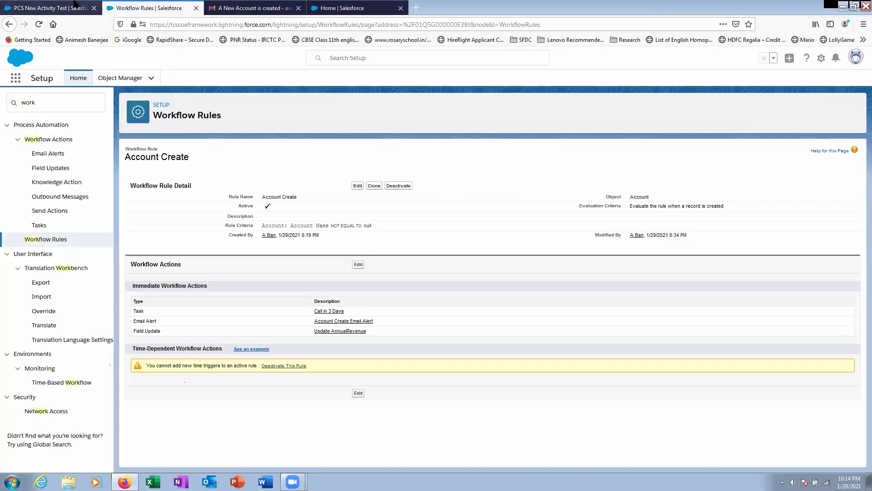
{"action": "left_click", "coordinate": [68, 8]}
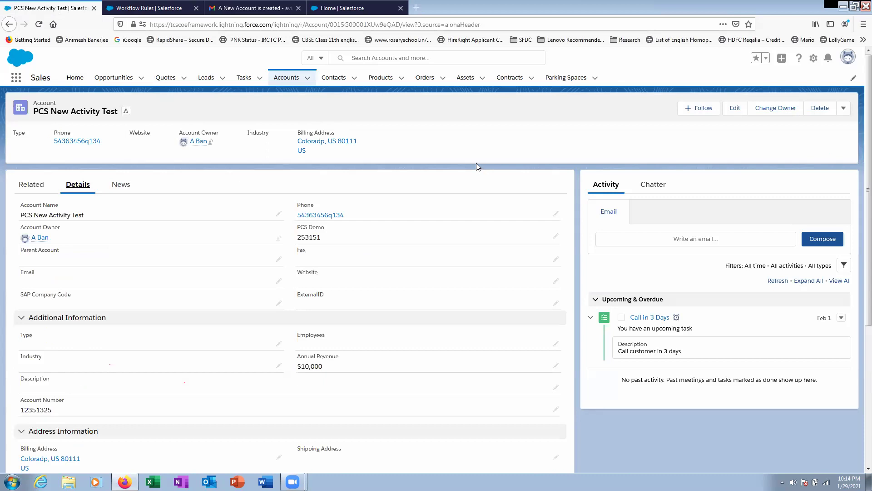
{"action": "left_click", "coordinate": [158, 8]}
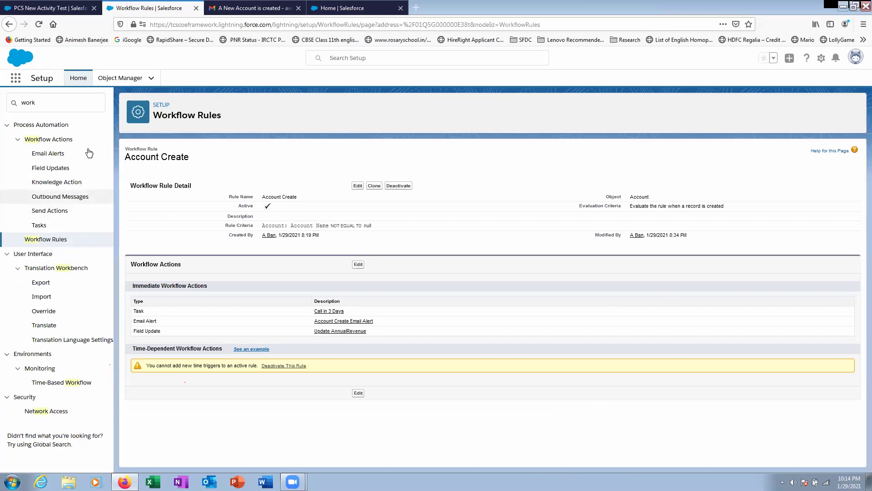
- Return to Setup and show the Object Manager list of all objects
{"action": "left_click", "coordinate": [106, 79]}
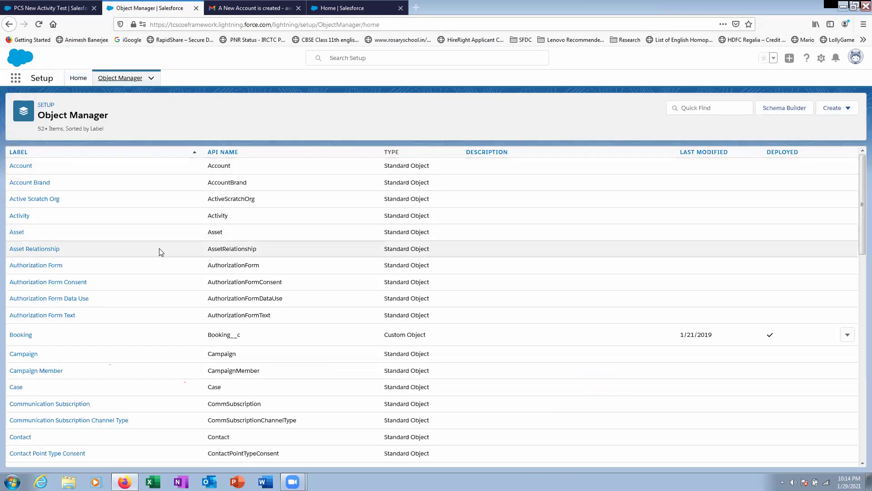
{"action": "scroll", "coordinate": [159, 252], "scroll_direction": "down", "scroll_amount": 4}
{"action": "scroll", "coordinate": [160, 252], "scroll_direction": "up", "scroll_amount": 4}
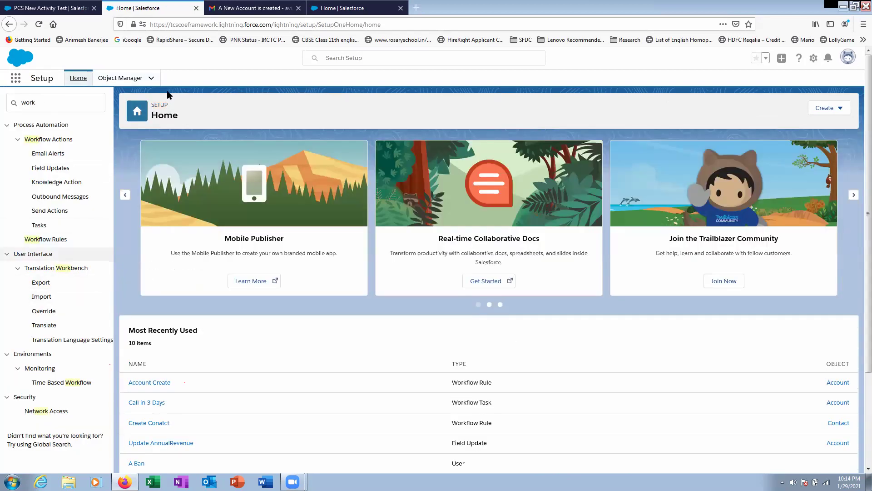
{"action": "left_click", "coordinate": [130, 79]}
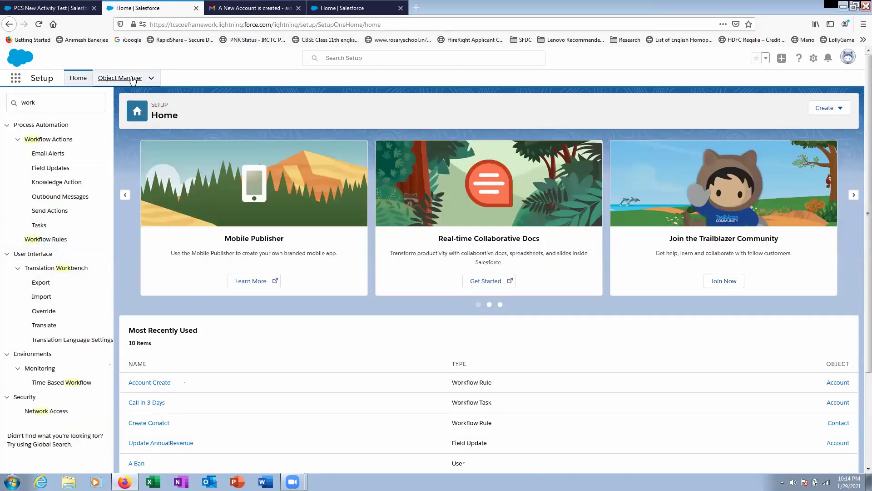
{"action": "left_click", "coordinate": [833, 108]}
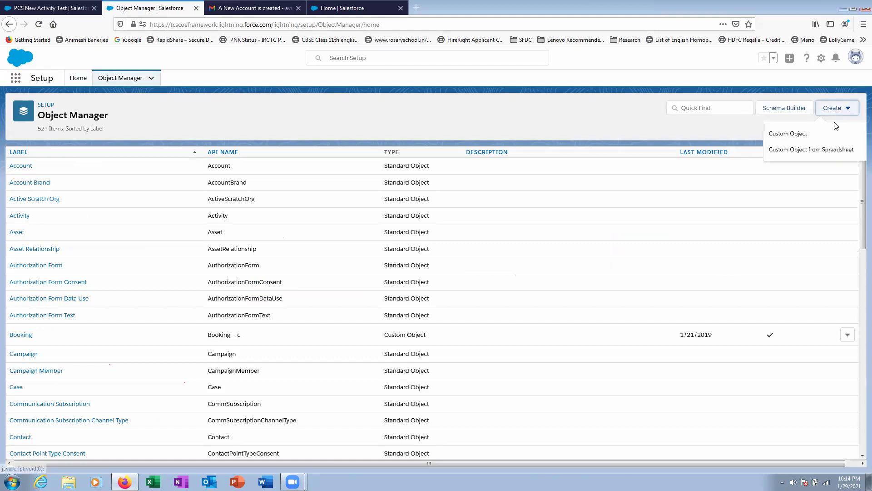
- Define a custom object with label 'Account Detail', plural 'Account Details', object name 'Account_Detail'
{"action": "left_click", "coordinate": [801, 133]}
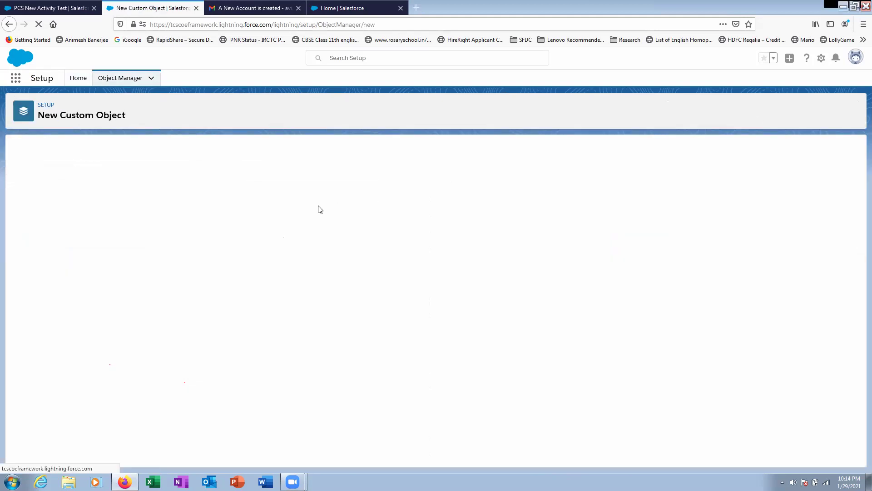
{"action": "left_click", "coordinate": [207, 225]}
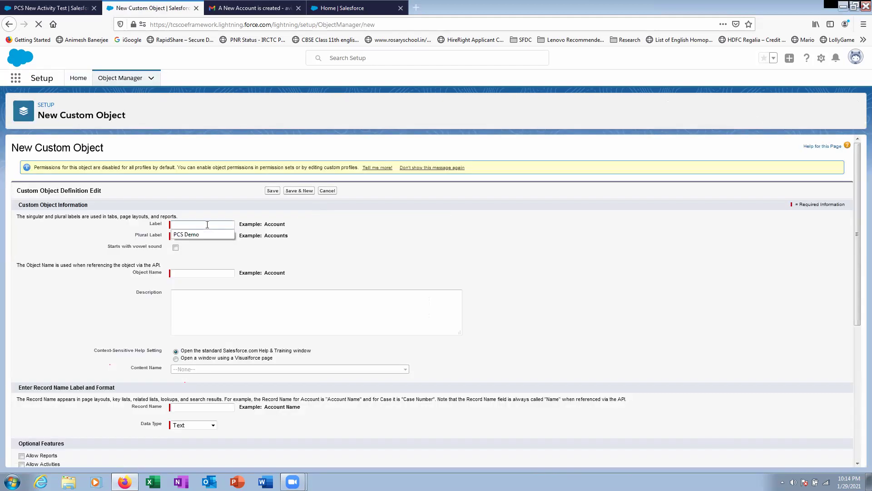
{"action": "type", "text": "Account Details"}
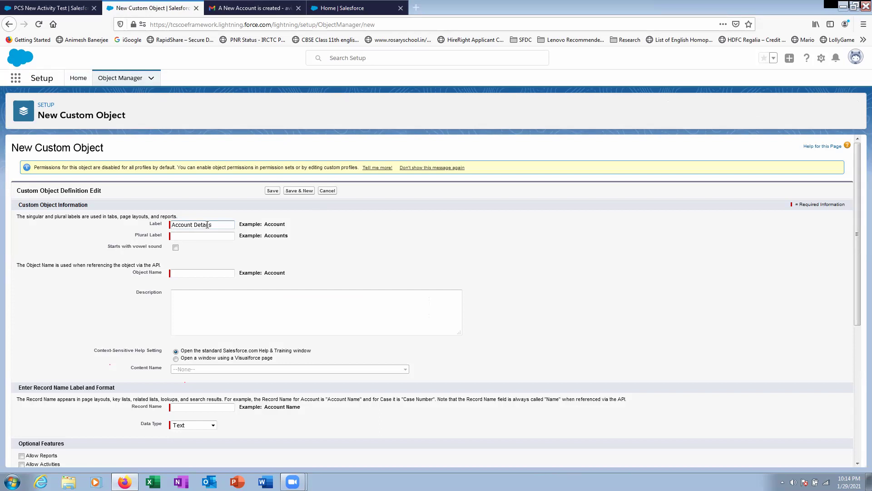
{"action": "left_click", "coordinate": [201, 260]}
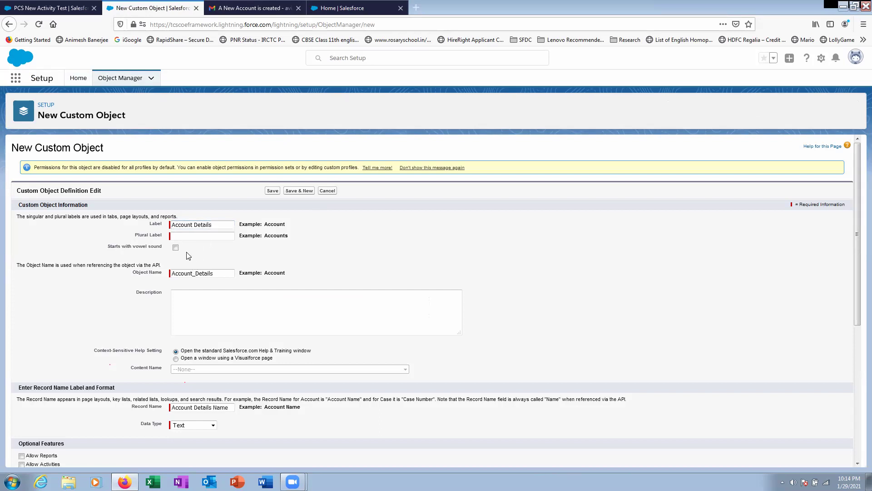
{"action": "left_click", "coordinate": [181, 236]}
{"action": "left_click_drag", "start_coordinate": [219, 221], "coordinate": [4, 212]}
{"action": "key", "text": "ctrl+c"}
{"action": "left_click", "coordinate": [204, 235]}
{"action": "key", "text": "ctrl+v"}
{"action": "left_click", "coordinate": [224, 222]}
{"action": "left_click", "coordinate": [225, 276]}
{"action": "key", "text": "BackSpace"}
- Save the Account Detail object and view its Fields & Relationships
{"action": "left_click", "coordinate": [287, 301]}
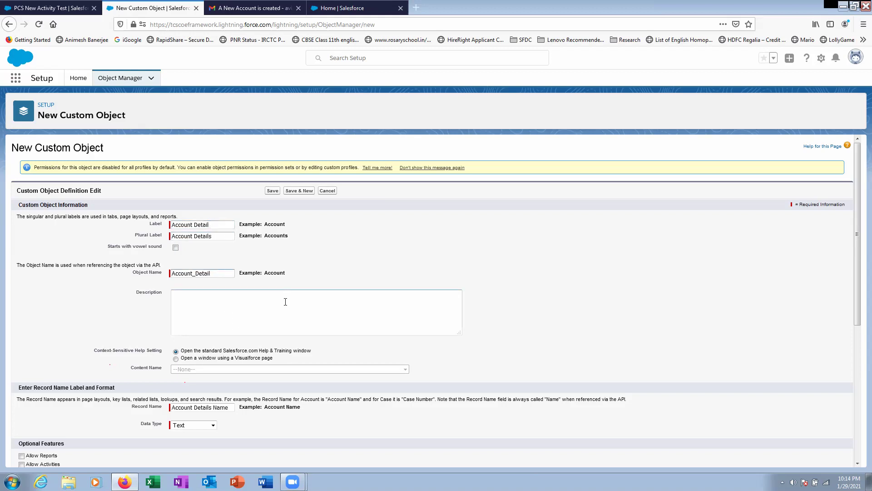
{"action": "scroll", "coordinate": [286, 304], "scroll_direction": "down", "scroll_amount": 2}
{"action": "scroll", "coordinate": [213, 361], "scroll_direction": "down", "scroll_amount": 3}
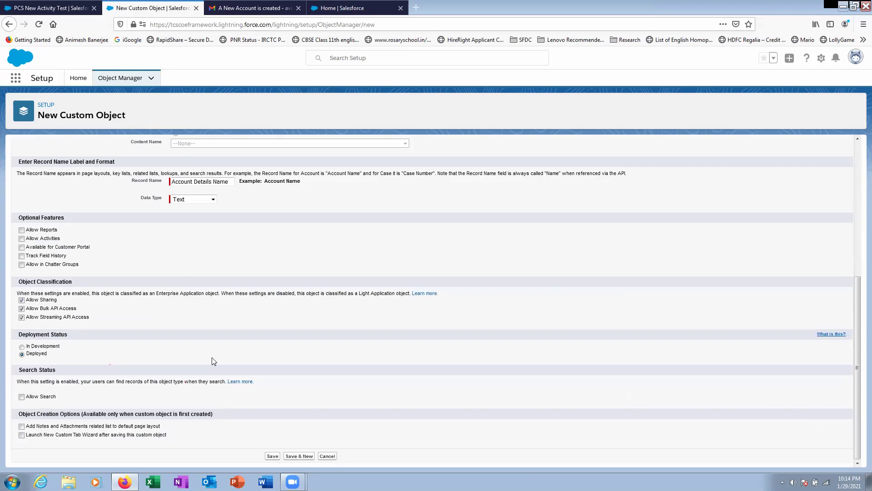
{"action": "left_click", "coordinate": [276, 457]}
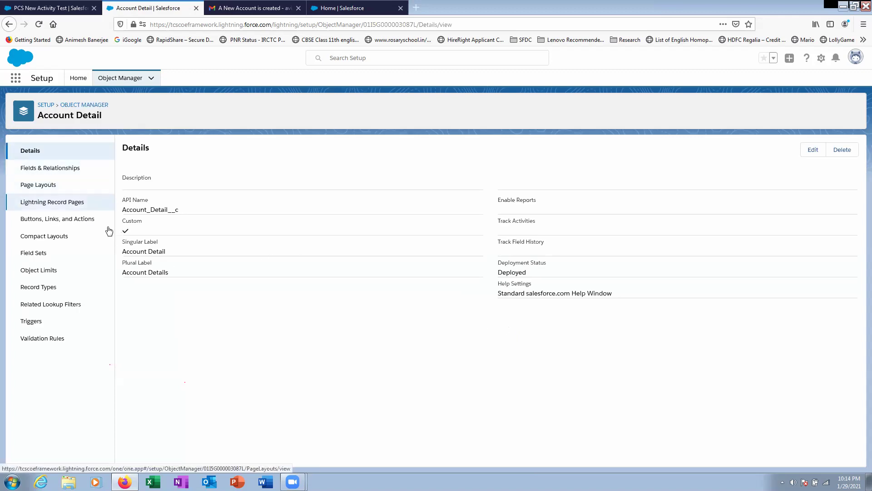
{"action": "left_click", "coordinate": [58, 174]}
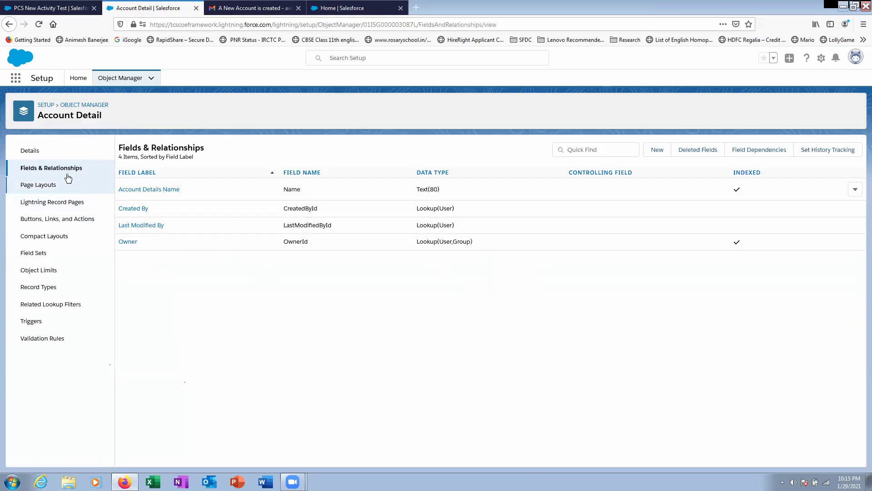
- Start a Master-Detail Relationship field on Account Detail with Account as the parent object
{"action": "left_click", "coordinate": [657, 151]}
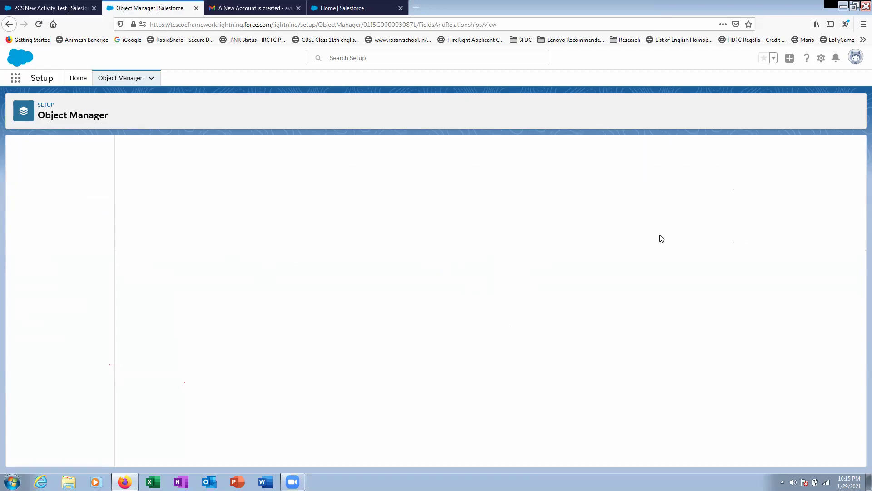
{"action": "scroll", "coordinate": [204, 253], "scroll_direction": "down", "scroll_amount": 3}
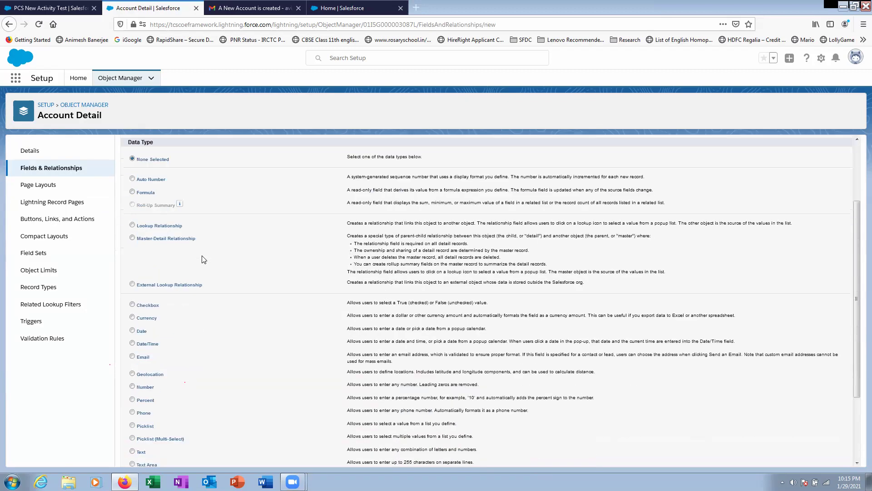
{"action": "left_click", "coordinate": [156, 235]}
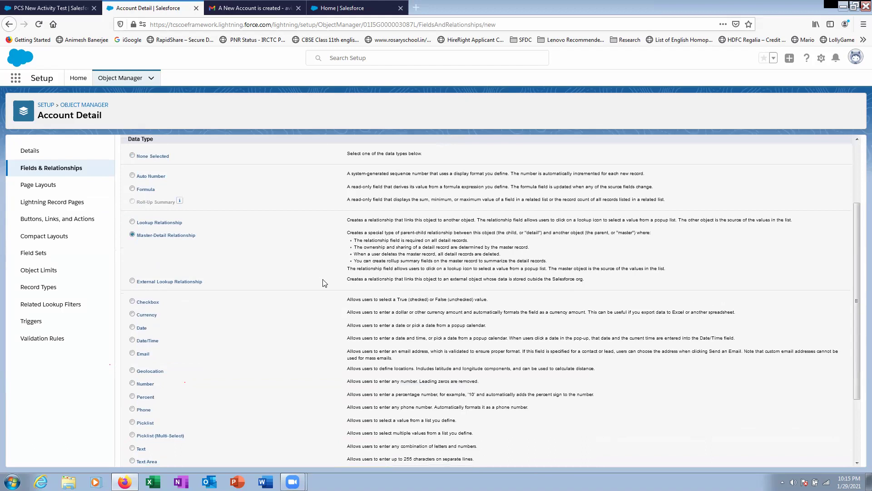
{"action": "scroll", "coordinate": [325, 300], "scroll_direction": "down", "scroll_amount": 2}
{"action": "left_click", "coordinate": [820, 456]}
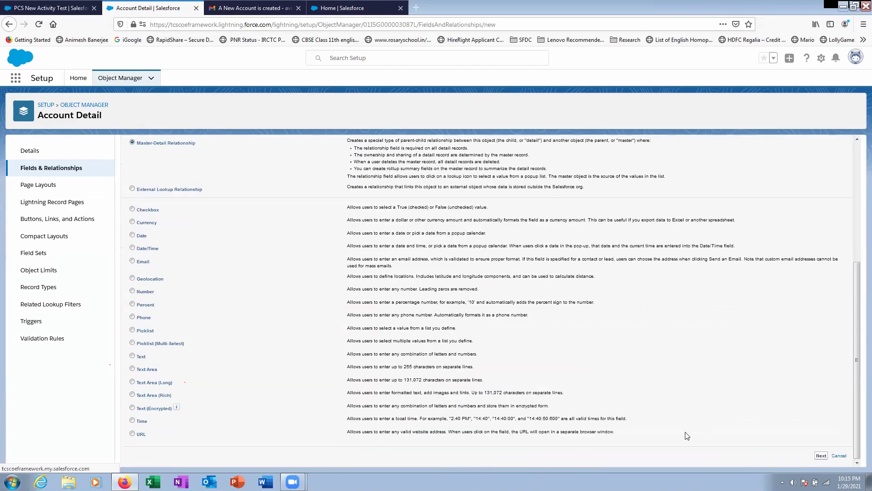
{"action": "left_click", "coordinate": [315, 229]}
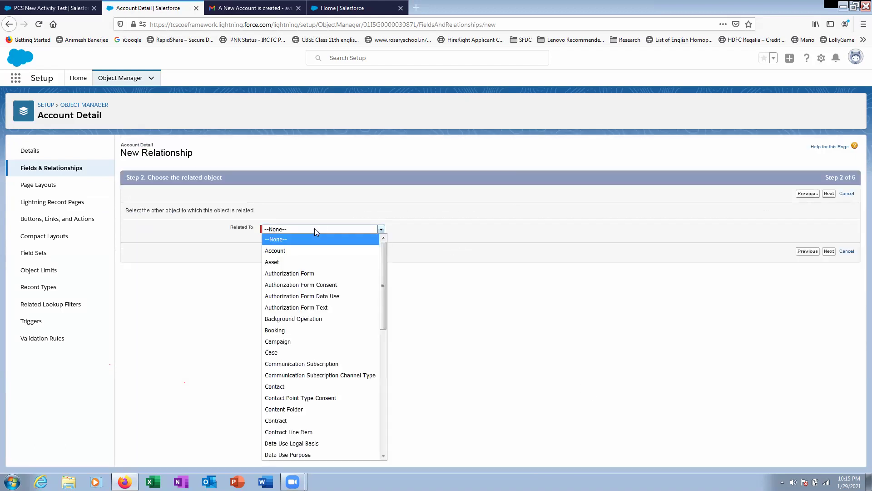
{"action": "left_click", "coordinate": [566, 270]}
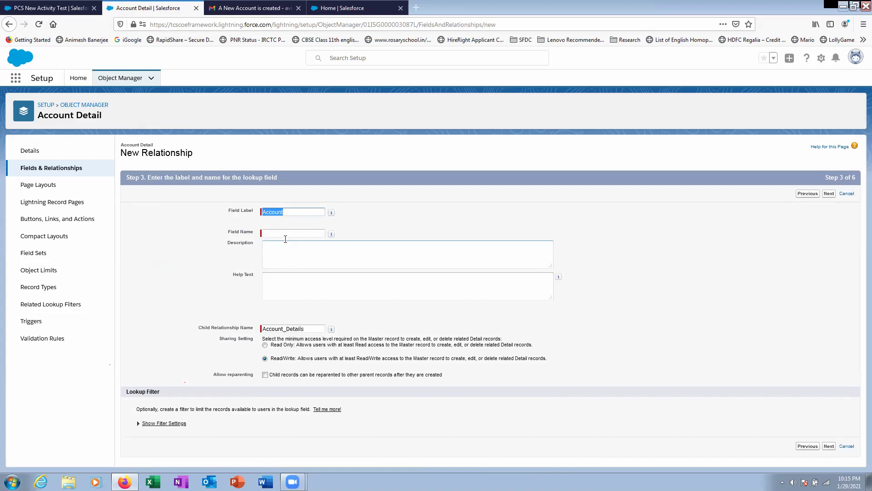
- Accept the default security and page layout settings and save the Account master-detail field
{"action": "left_click", "coordinate": [286, 282]}
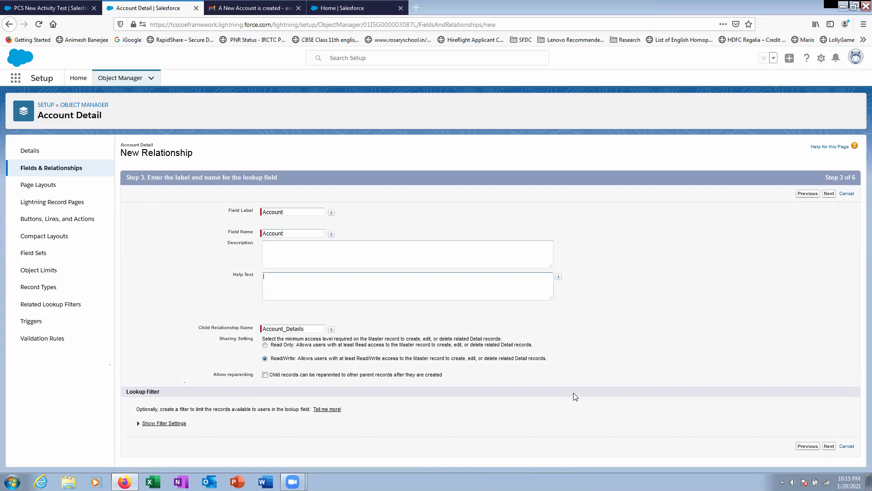
{"action": "left_click", "coordinate": [830, 446]}
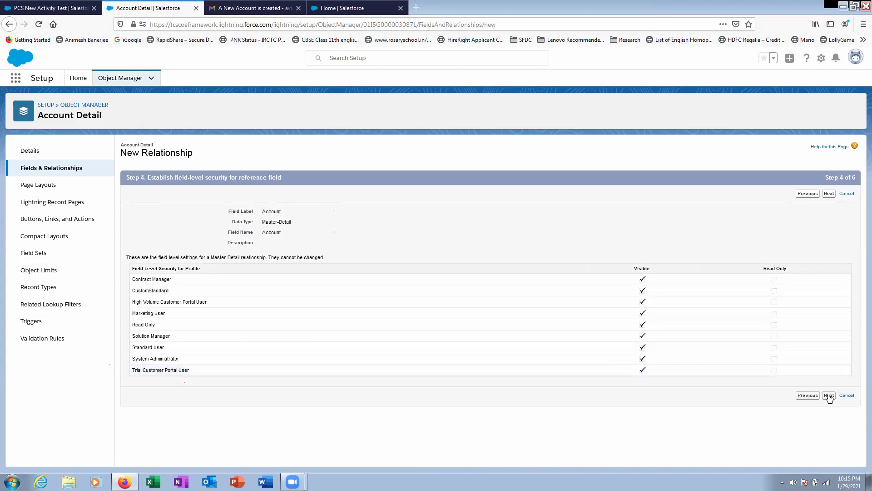
{"action": "left_click", "coordinate": [829, 396]}
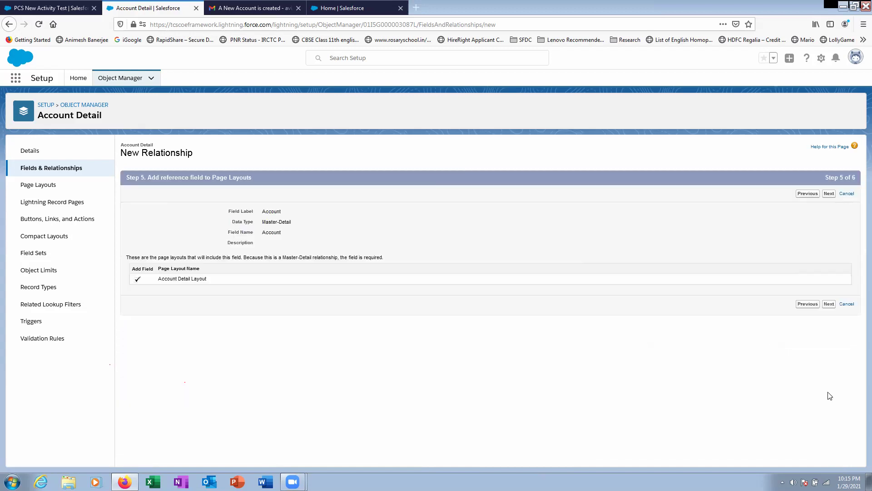
{"action": "left_click", "coordinate": [830, 304]}
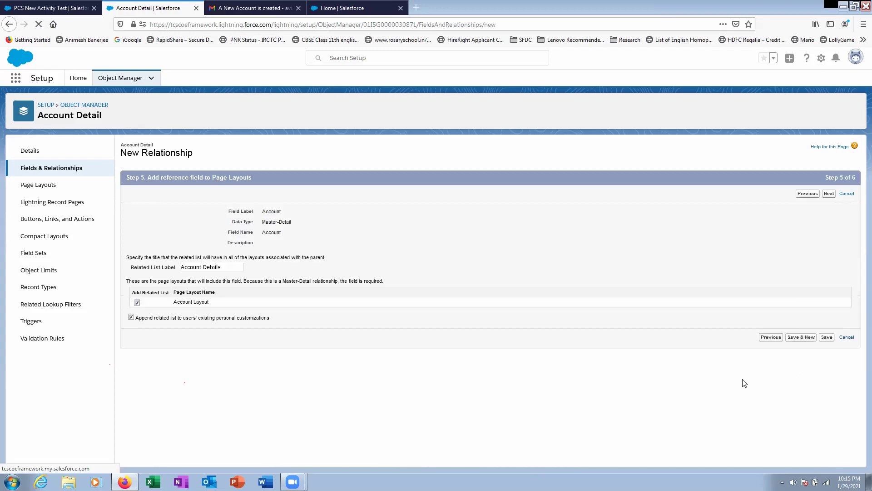
{"action": "left_click", "coordinate": [827, 337]}
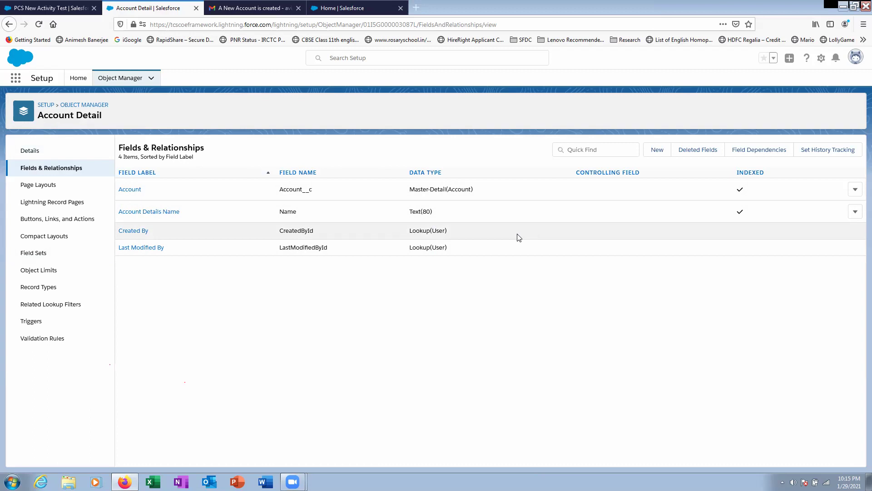
{"action": "left_click", "coordinate": [657, 149]}
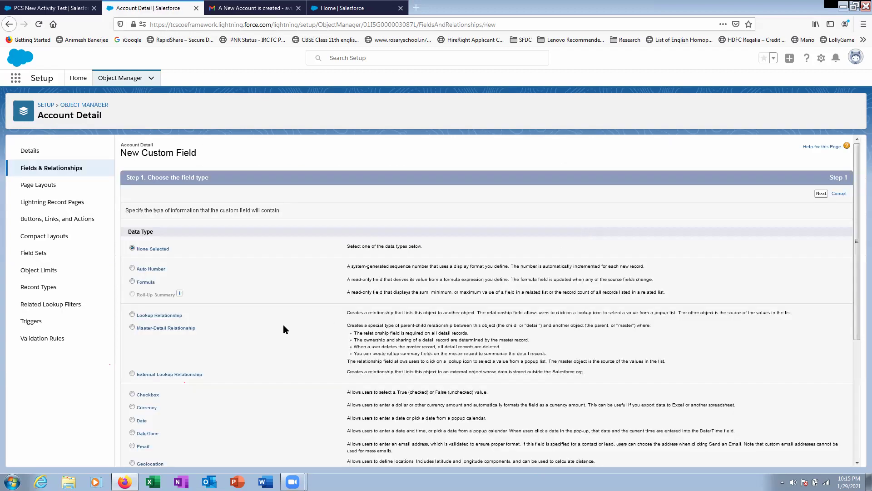
- Choose Currency as the data type for a new Account Detail field
{"action": "scroll", "coordinate": [279, 327], "scroll_direction": "down", "scroll_amount": 5}
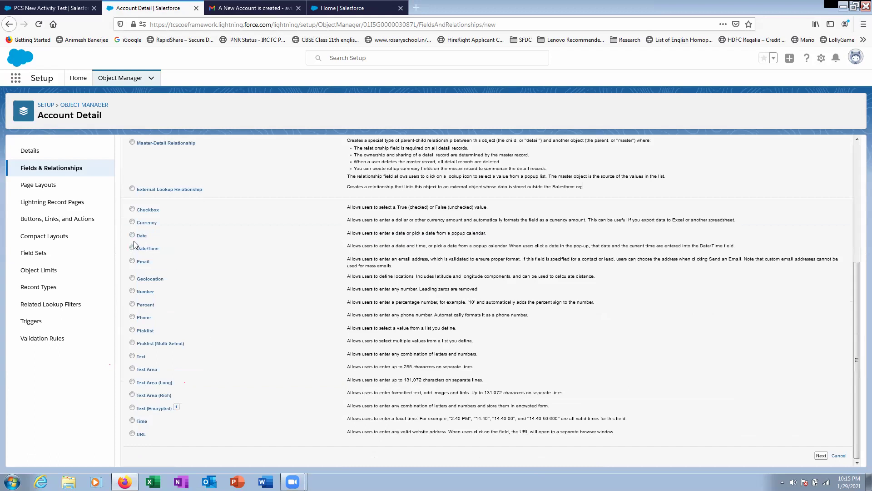
{"action": "left_click", "coordinate": [133, 356]}
{"action": "left_click", "coordinate": [143, 224]}
{"action": "left_click", "coordinate": [822, 456]}
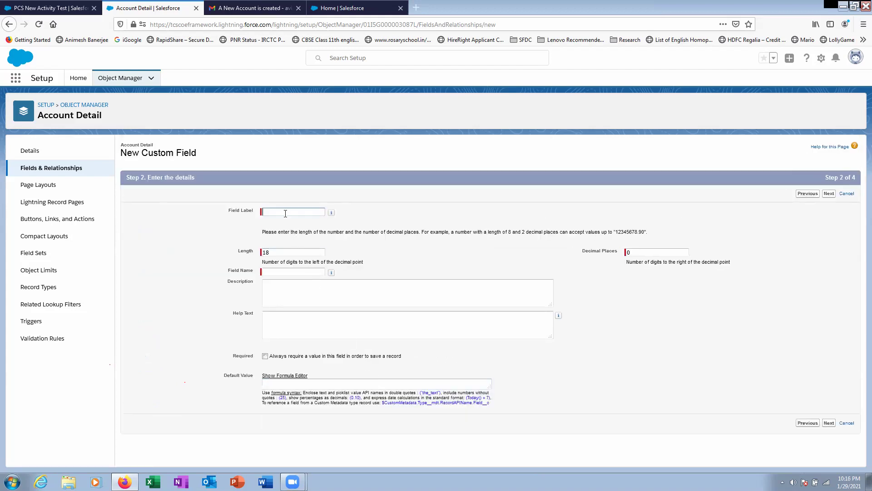
- Label the field TCS and save it with default security and layout settings
{"action": "left_click", "coordinate": [285, 214]}
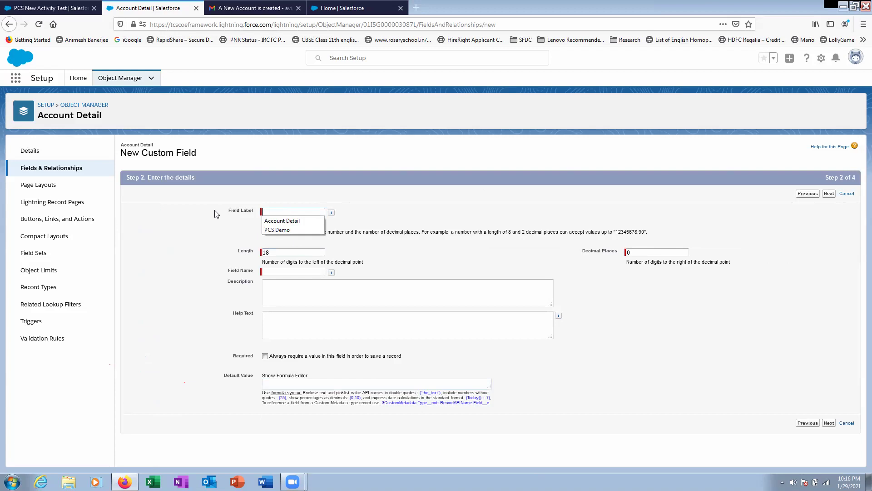
{"action": "left_click", "coordinate": [269, 210]}
{"action": "type", "text": "A"}
{"action": "key", "text": "BackSpace"}
{"action": "type", "text": "TCS"}
{"action": "left_click", "coordinate": [273, 272]}
{"action": "left_click", "coordinate": [829, 422]}
{"action": "left_click", "coordinate": [831, 386]}
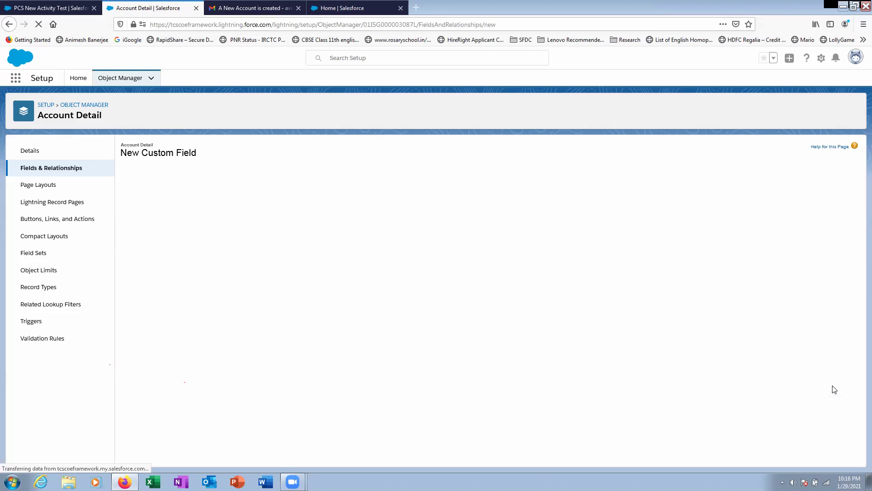
{"action": "left_click", "coordinate": [827, 327]}
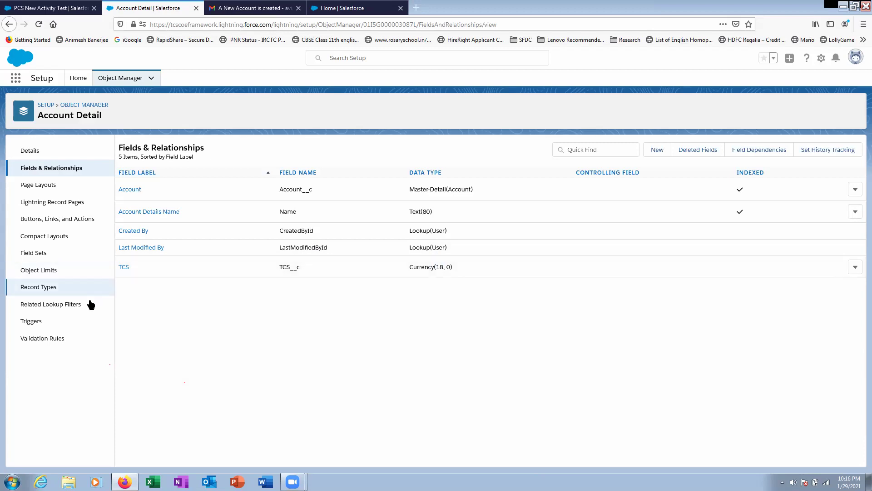
- Open the TCS field's detail page and start a new validation rule for it
{"action": "left_click", "coordinate": [62, 340]}
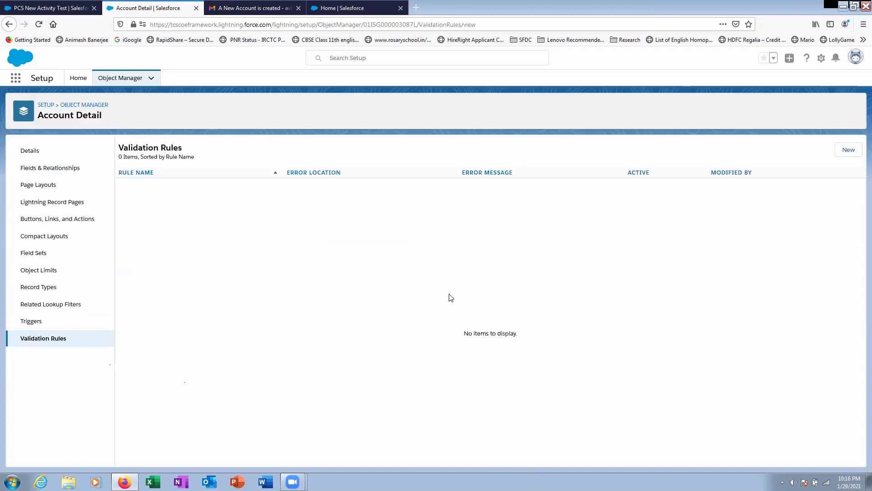
{"action": "left_click", "coordinate": [54, 174]}
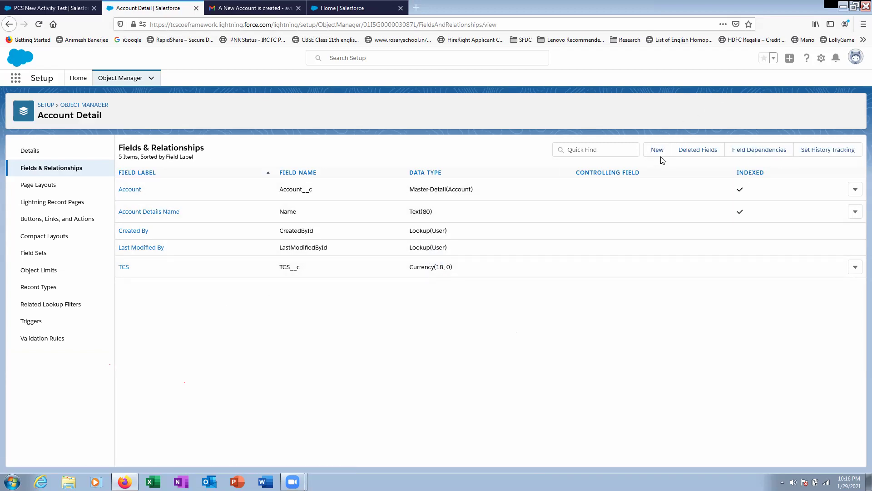
{"action": "left_click", "coordinate": [123, 266]}
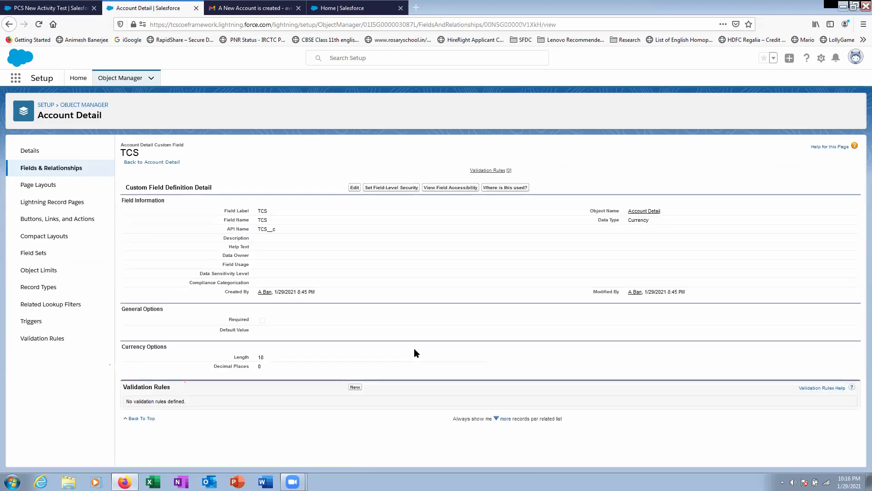
{"action": "left_click", "coordinate": [355, 387]}
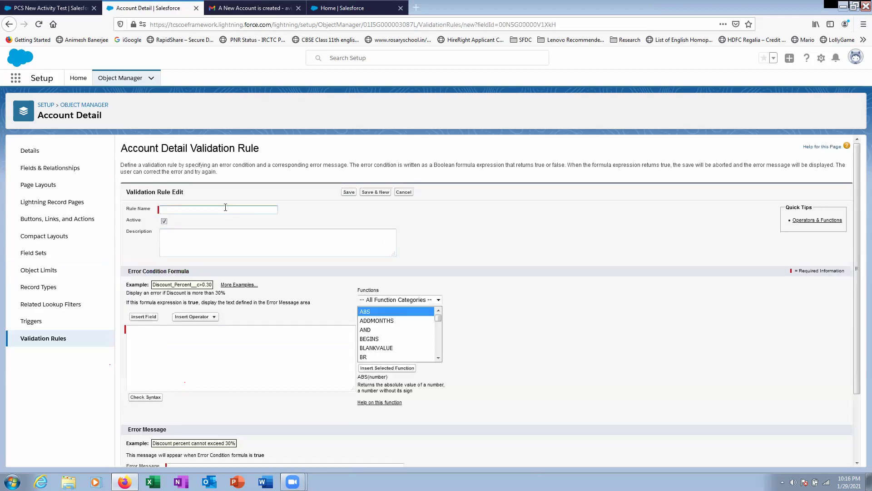
- Name the validation rule Annual_Renevue_Update
{"action": "left_click", "coordinate": [224, 211]}
{"action": "left_click", "coordinate": [246, 209]}
{"action": "type", "text": "Ann"}
- Browse the parent Account fields in the Insert Field picker, then close it unused
{"action": "left_click", "coordinate": [140, 328]}
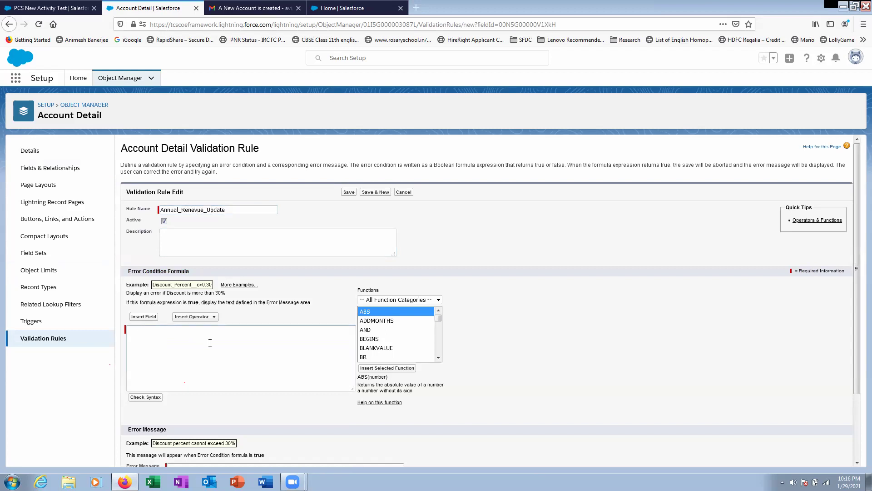
{"action": "scroll", "coordinate": [210, 343], "scroll_direction": "down", "scroll_amount": 2}
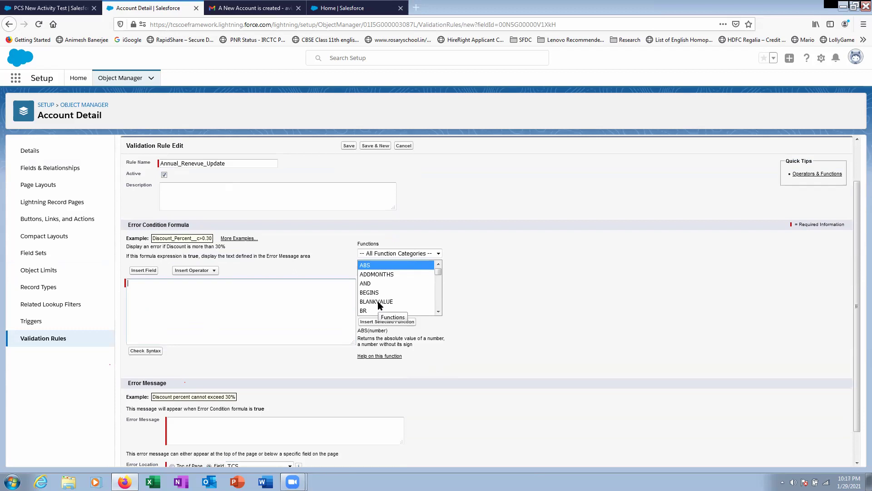
{"action": "left_click", "coordinate": [150, 270]}
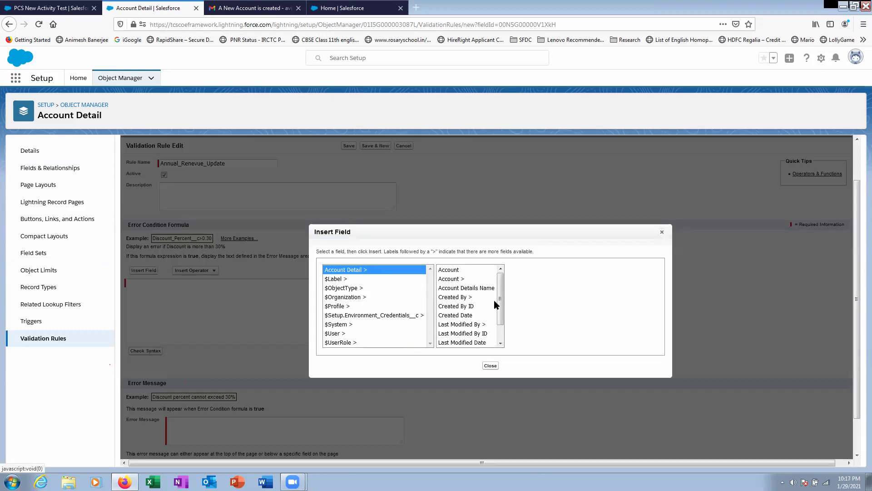
{"action": "left_click_drag", "start_coordinate": [503, 308], "coordinate": [456, 276]}
{"action": "left_click", "coordinate": [454, 280]}
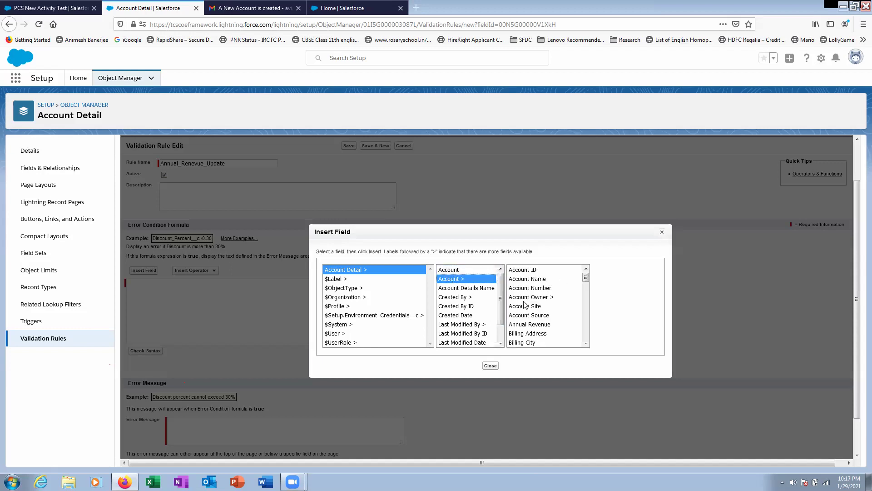
{"action": "mouse_move", "coordinate": [586, 279]}
{"action": "left_mouse_down"}
{"action": "mouse_move", "coordinate": [585, 299]}
{"action": "mouse_move", "coordinate": [589, 275]}
{"action": "left_mouse_up"}
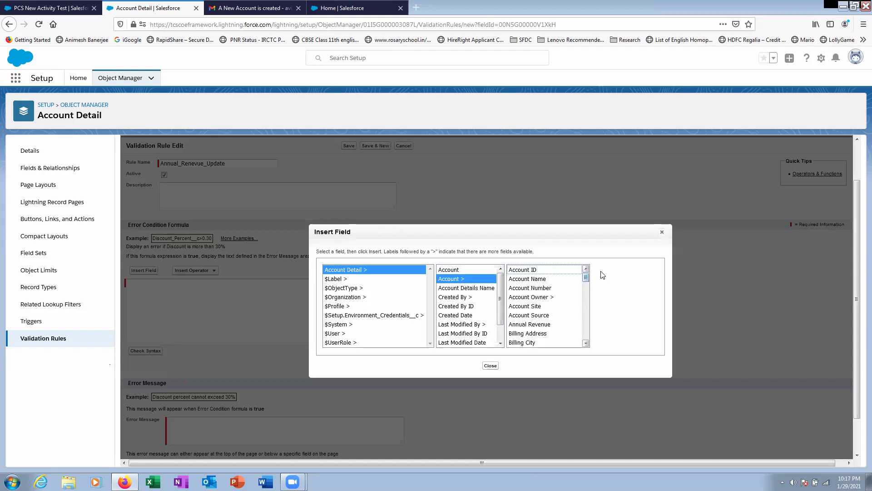
{"action": "left_click", "coordinate": [662, 232]}
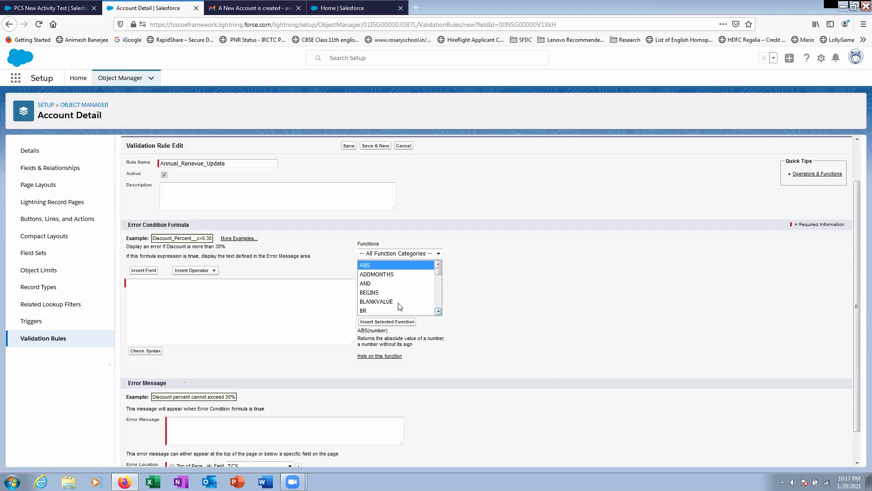
- Insert BLANKVALUE into the formula with Account__r.AnnualRevenue as its first argument
{"action": "double_click", "coordinate": [377, 303]}
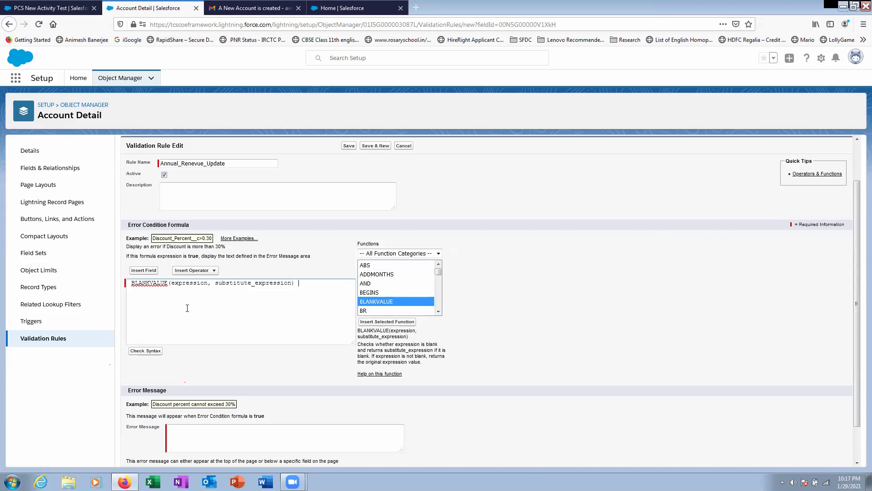
{"action": "double_click", "coordinate": [190, 283]}
{"action": "left_click", "coordinate": [153, 271]}
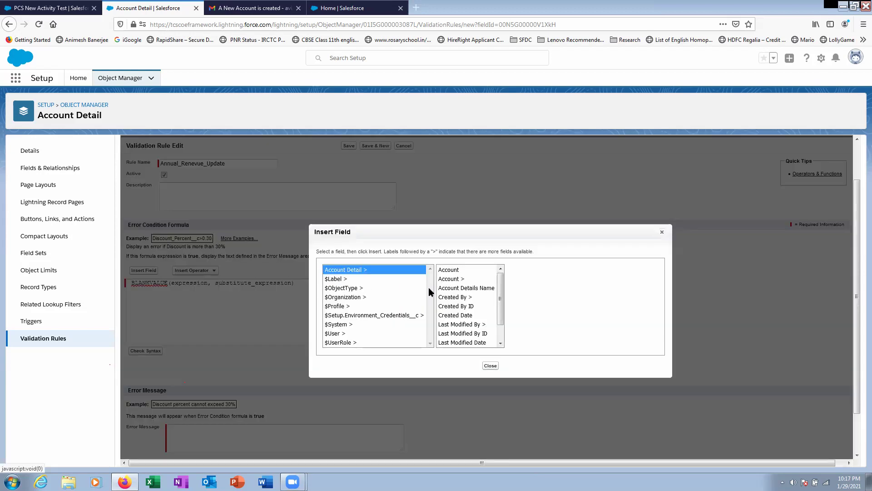
{"action": "left_click", "coordinate": [455, 279]}
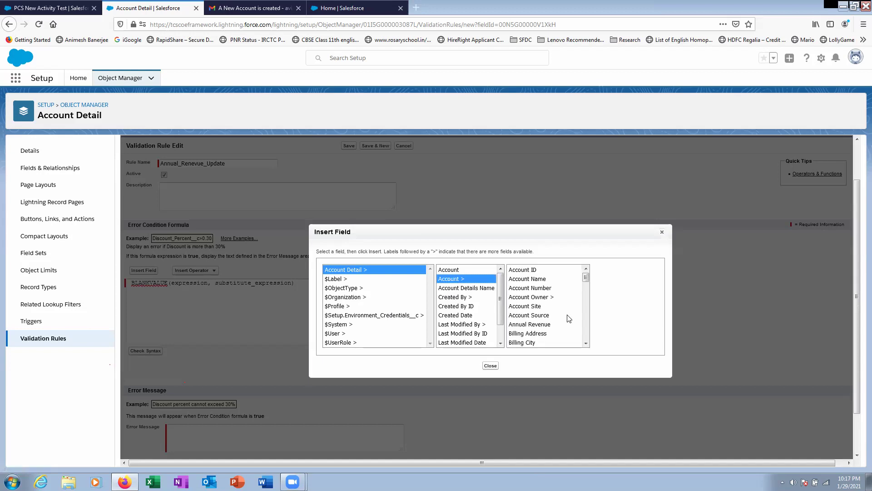
{"action": "left_click", "coordinate": [540, 324]}
{"action": "left_click", "coordinate": [601, 326]}
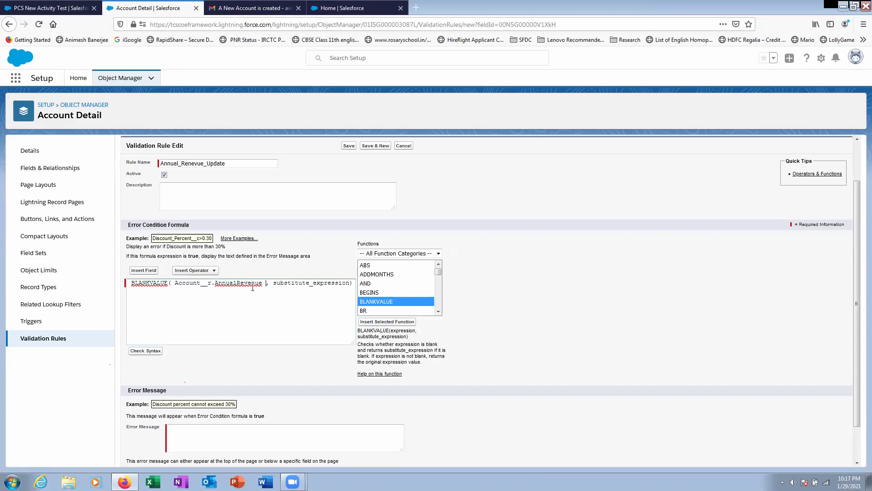
- Add TCS__c as BLANKVALUE's second argument, then cancel the rule without saving
{"action": "mouse_move", "coordinate": [276, 284]}
{"action": "left_mouse_down"}
{"action": "mouse_move", "coordinate": [354, 286]}
{"action": "mouse_move", "coordinate": [274, 289]}
{"action": "left_mouse_up"}
{"action": "left_click", "coordinate": [349, 286]}
{"action": "left_click", "coordinate": [148, 274]}
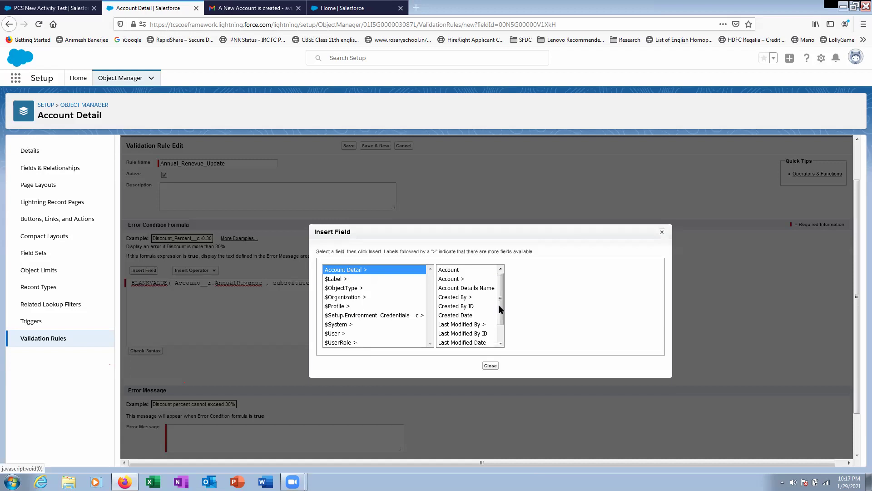
{"action": "scroll", "coordinate": [500, 313], "scroll_direction": "down", "scroll_amount": 2}
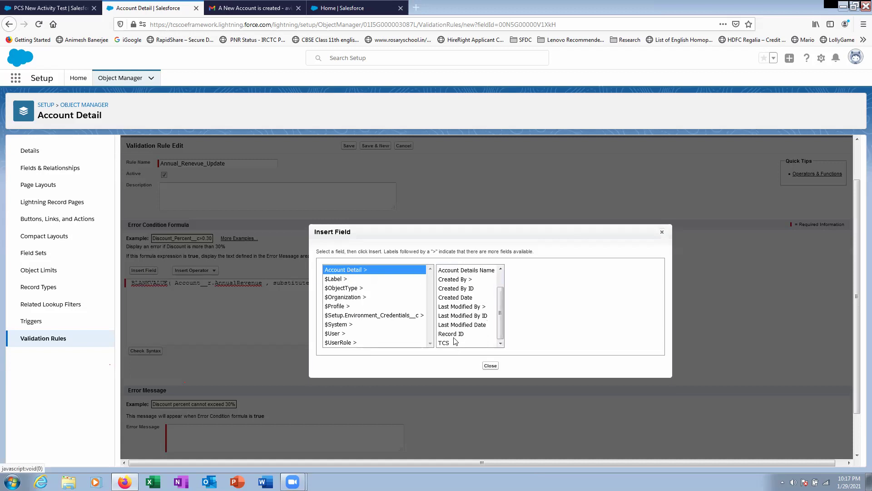
{"action": "left_click", "coordinate": [451, 344]}
{"action": "left_click", "coordinate": [533, 324]}
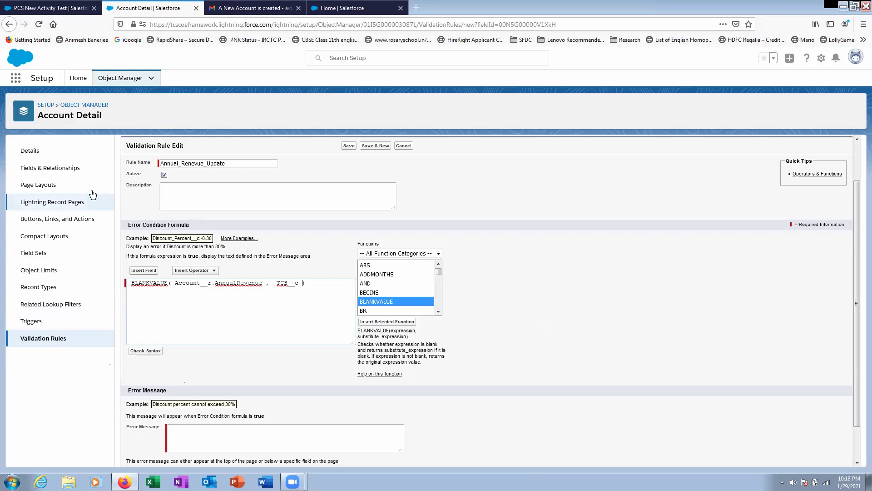
{"action": "left_click", "coordinate": [403, 146]}
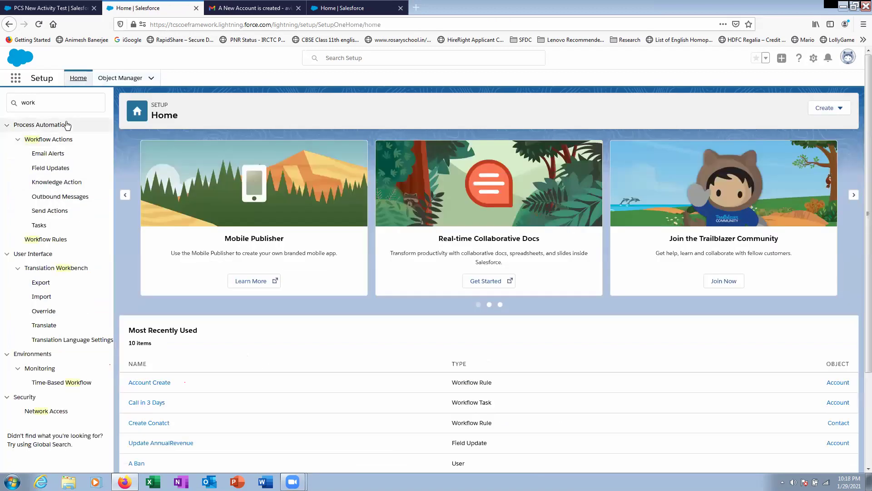
- Start a new workflow rule on the Account Detail object and continue to step 2
{"action": "left_click", "coordinate": [43, 239]}
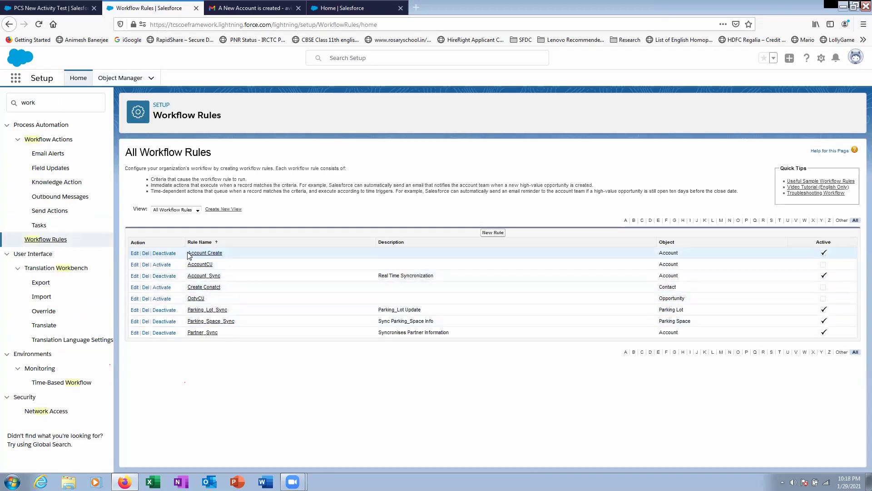
{"action": "left_click", "coordinate": [495, 234]}
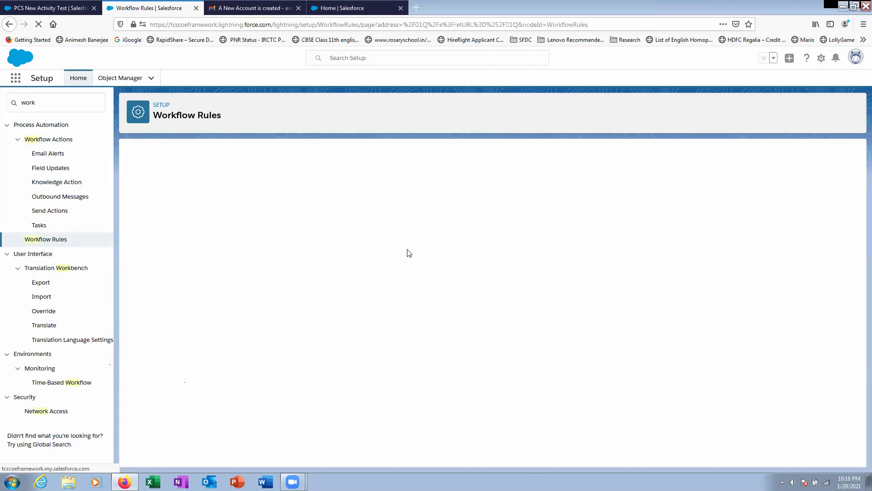
{"action": "left_click", "coordinate": [334, 234]}
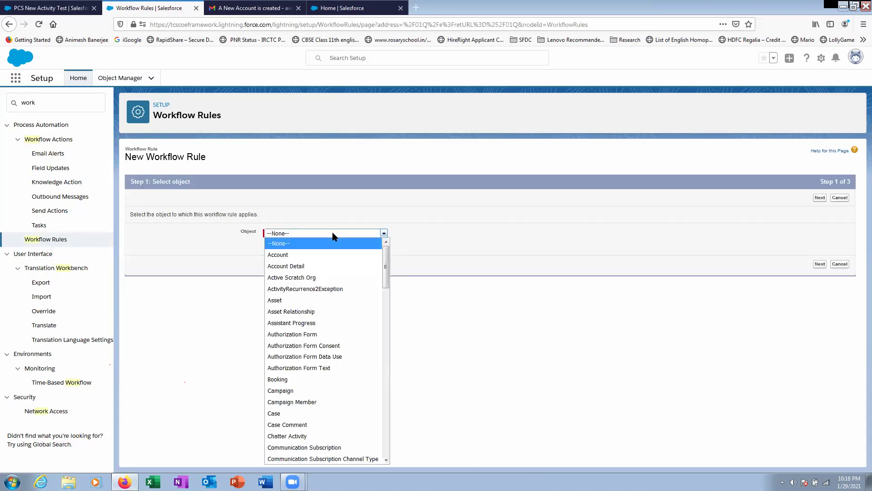
{"action": "left_click", "coordinate": [321, 266]}
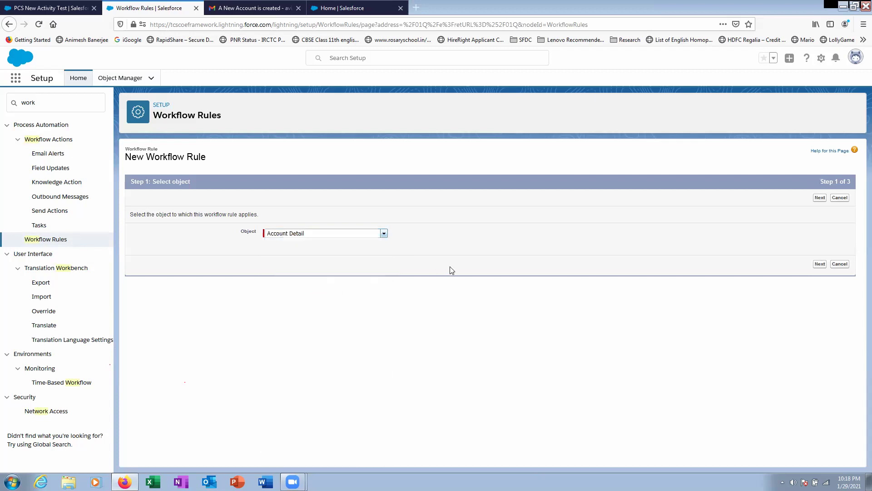
{"action": "left_click", "coordinate": [820, 264]}
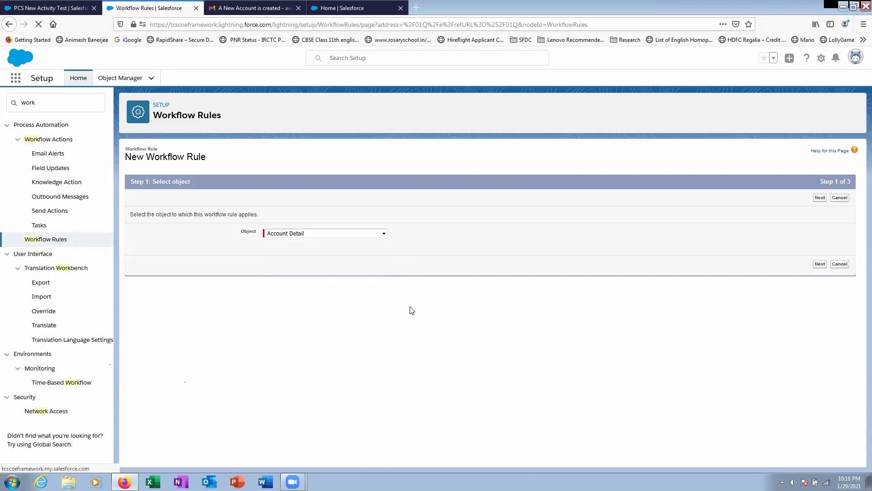
{"action": "left_click", "coordinate": [290, 250]}
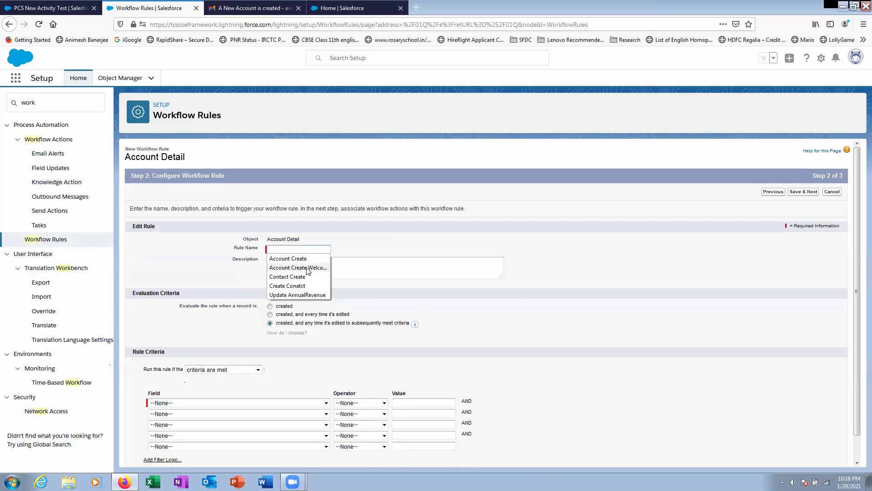
- Name the workflow rule Update TCS by editing the reused Update AnnualRevenue name
{"action": "left_click", "coordinate": [303, 294]}
{"action": "scroll", "coordinate": [362, 307], "scroll_direction": "down", "scroll_amount": 1}
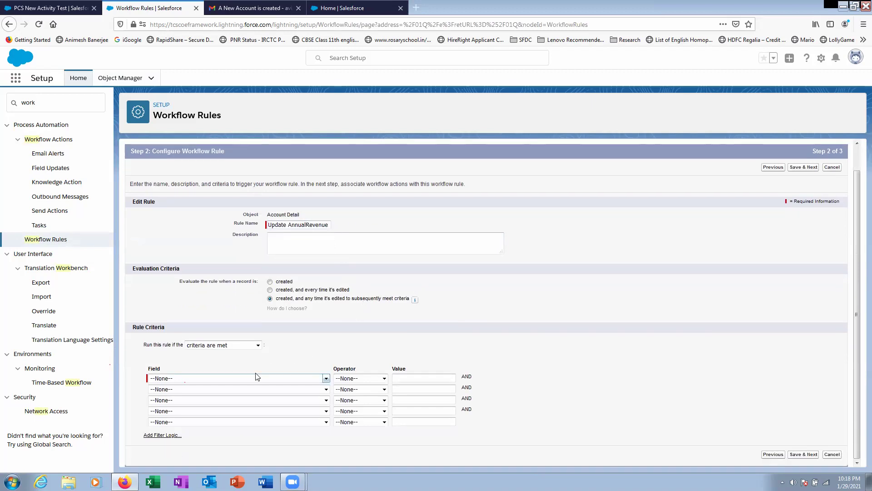
{"action": "left_click_drag", "start_coordinate": [288, 226], "coordinate": [389, 226]}
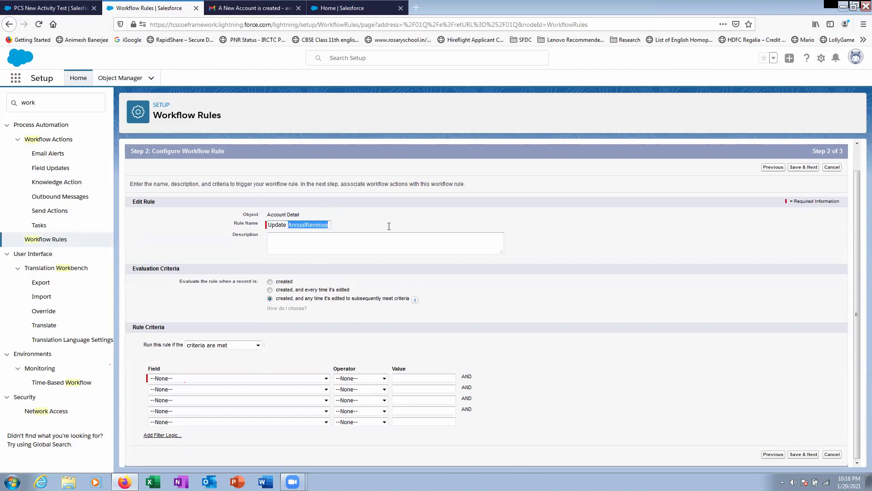
{"action": "type", "text": "TCS"}
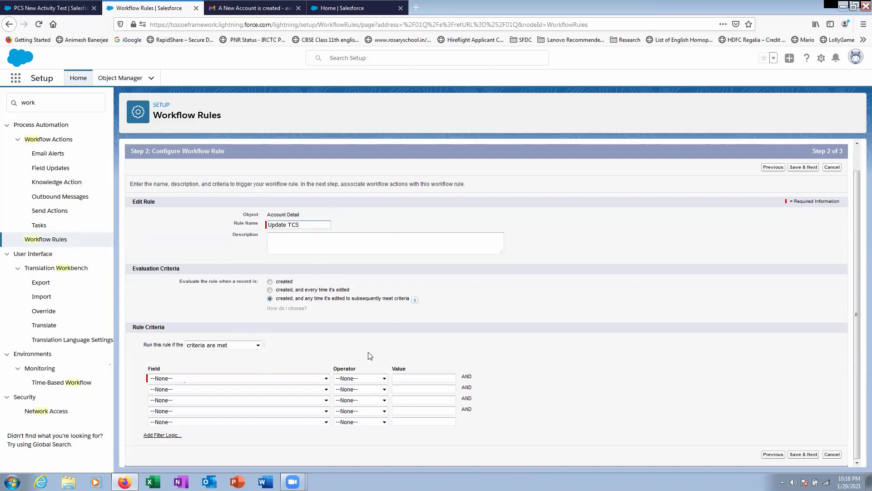
- Set the rule criterion to Account Detail: TCS not equal to blank
{"action": "left_click", "coordinate": [285, 378]}
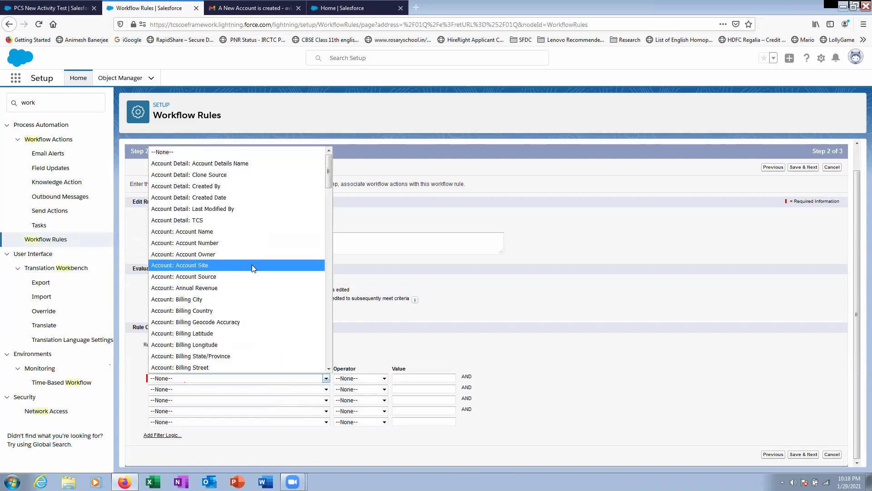
{"action": "scroll", "coordinate": [208, 349], "scroll_direction": "down", "scroll_amount": 2}
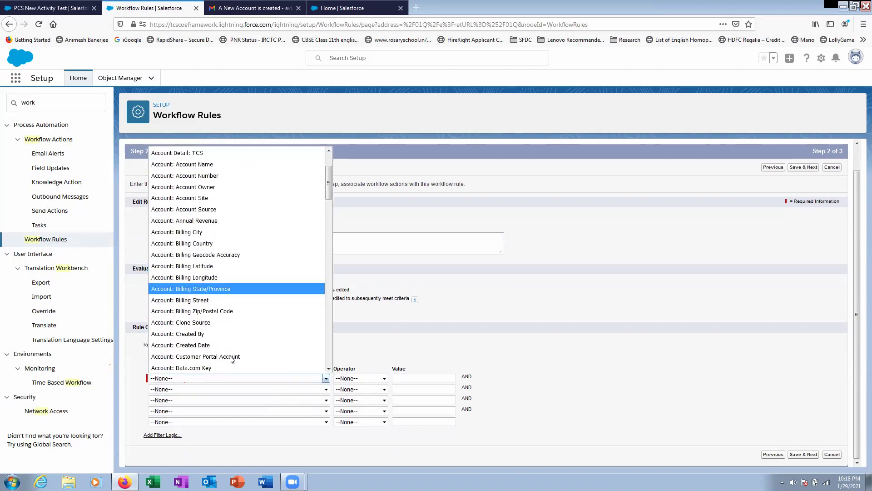
{"action": "scroll", "coordinate": [216, 316], "scroll_direction": "up", "scroll_amount": 1}
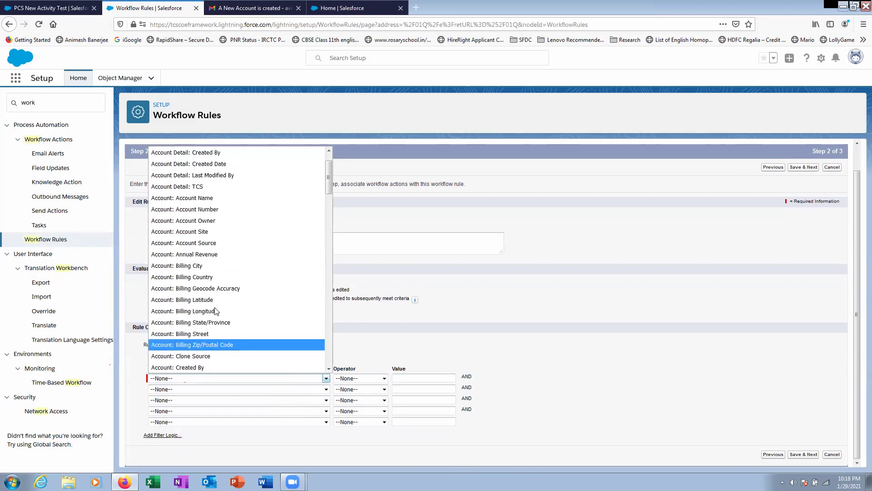
{"action": "key", "text": "Escape"}
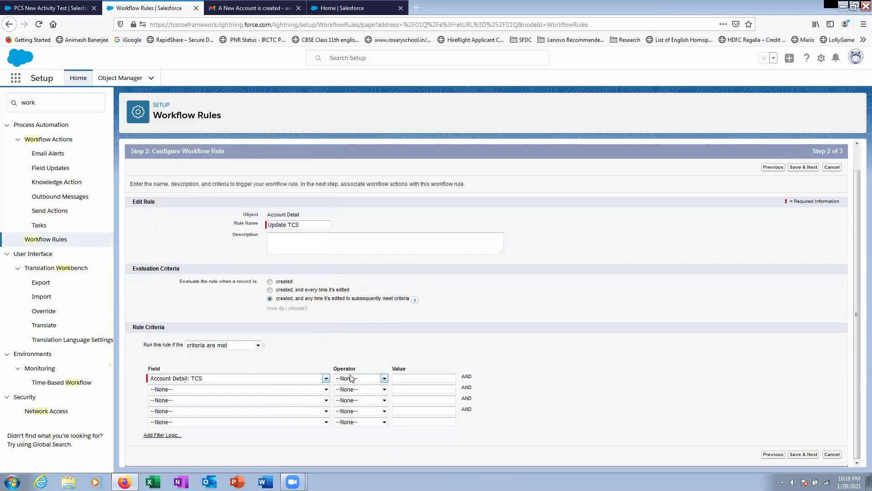
{"action": "left_click", "coordinate": [353, 378]}
{"action": "left_click", "coordinate": [354, 270]}
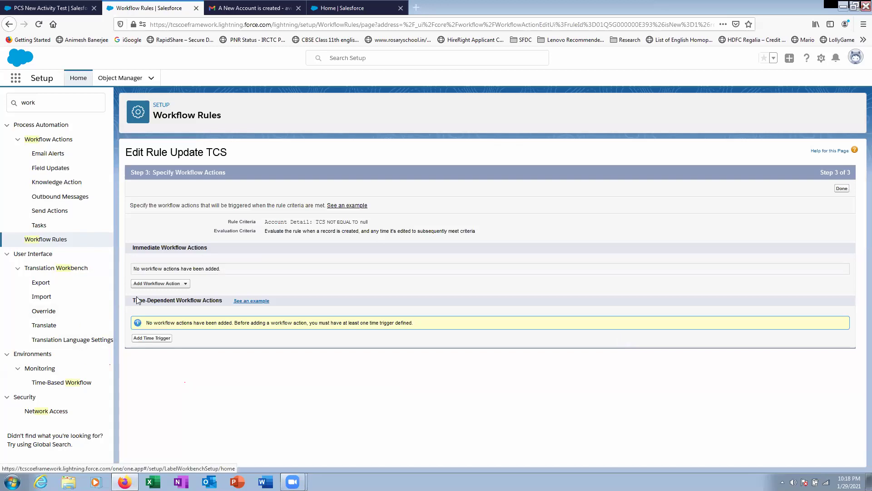
- Add a new field update action named Update TCS with unique name Update_TCS
{"action": "left_click", "coordinate": [184, 284]}
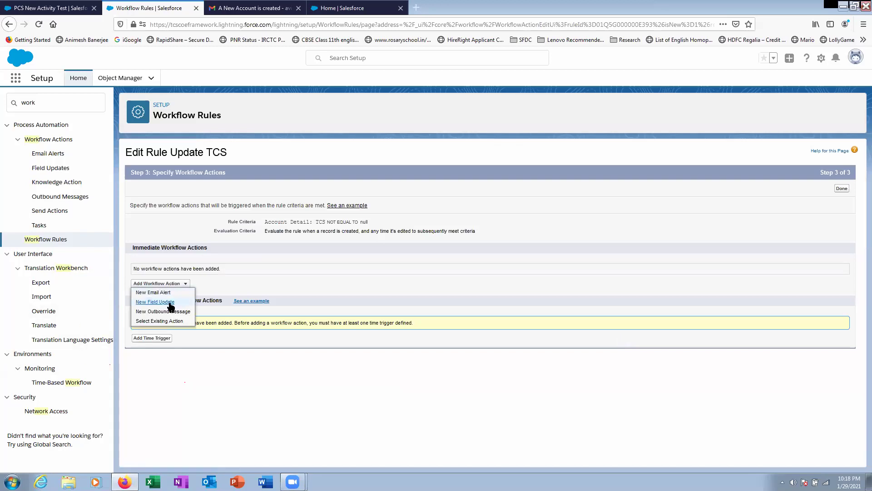
{"action": "left_click", "coordinate": [171, 304]}
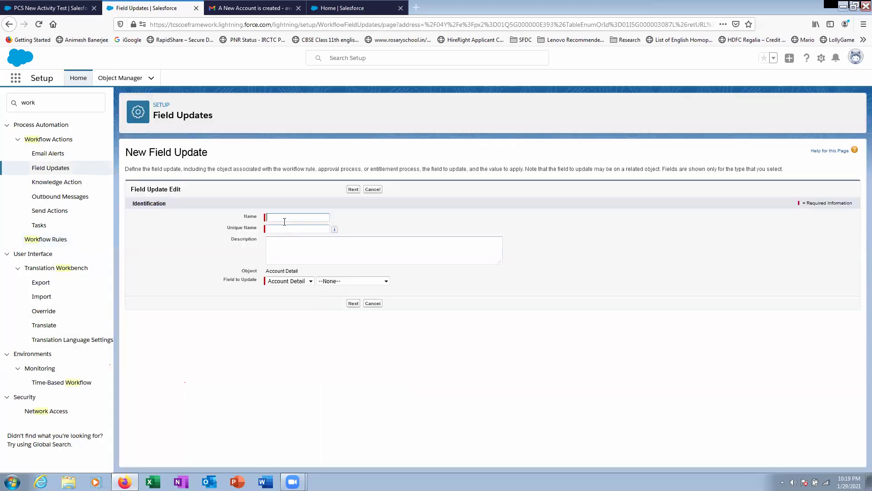
{"action": "left_click", "coordinate": [284, 217]}
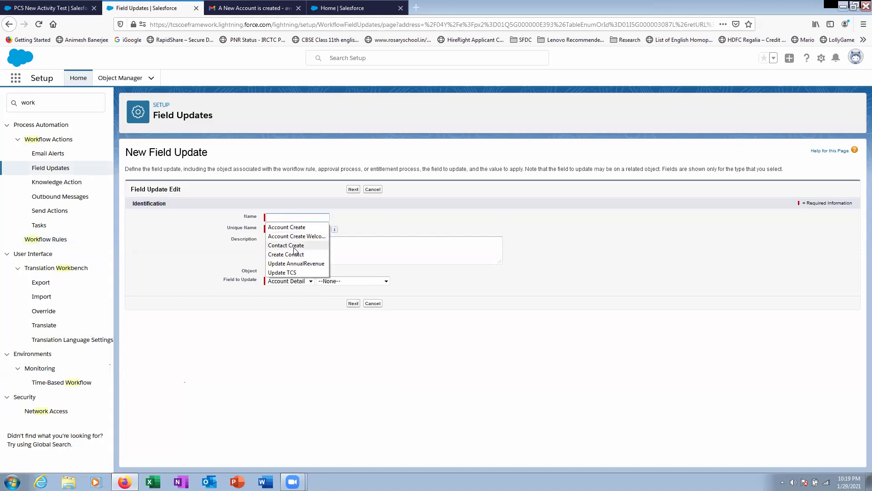
{"action": "left_click", "coordinate": [291, 271]}
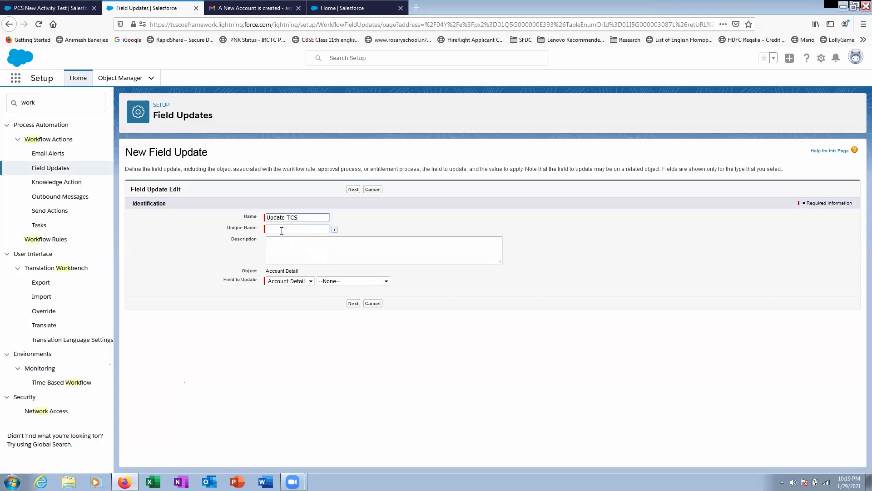
{"action": "left_click", "coordinate": [282, 230]}
{"action": "left_click", "coordinate": [285, 244]}
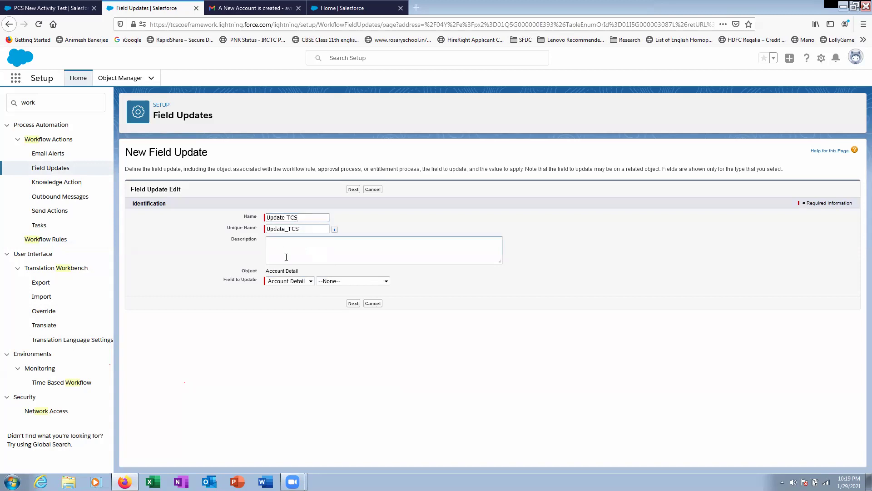
- Target the related Account's Annual Revenue field and continue to the new value step
{"action": "left_click", "coordinate": [299, 285]}
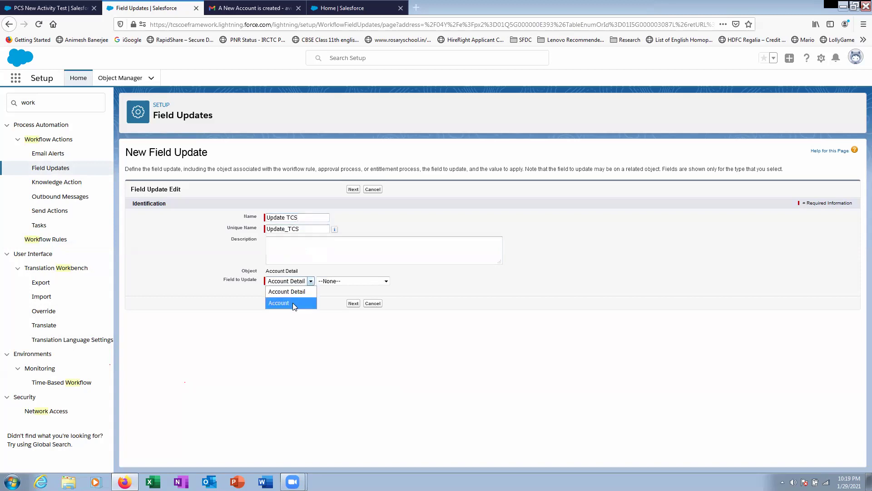
{"action": "left_click", "coordinate": [293, 303]}
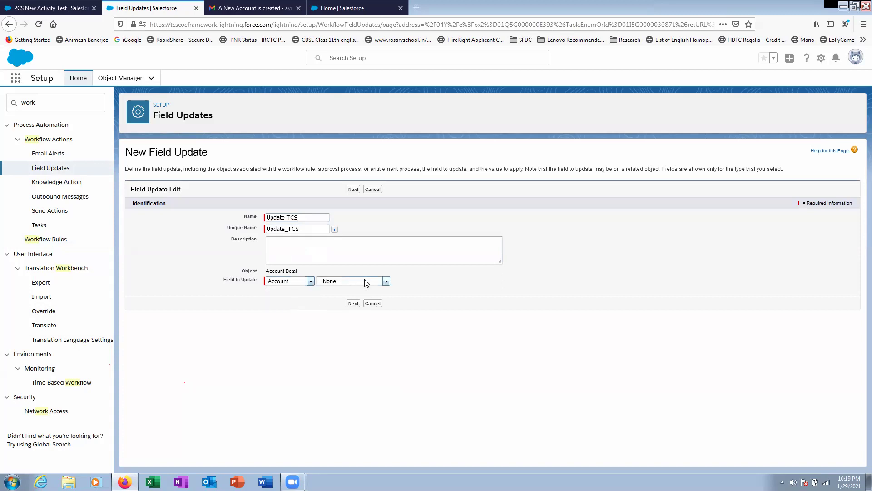
{"action": "left_click", "coordinate": [360, 287]}
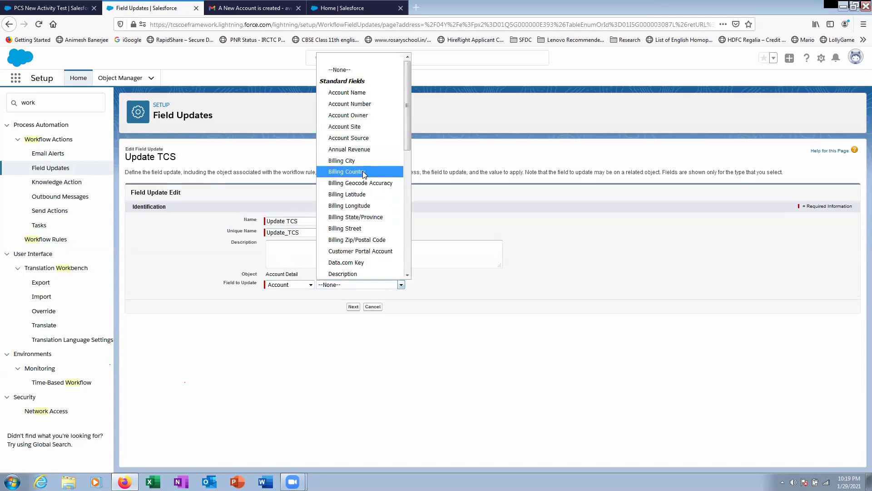
{"action": "left_click", "coordinate": [359, 148]}
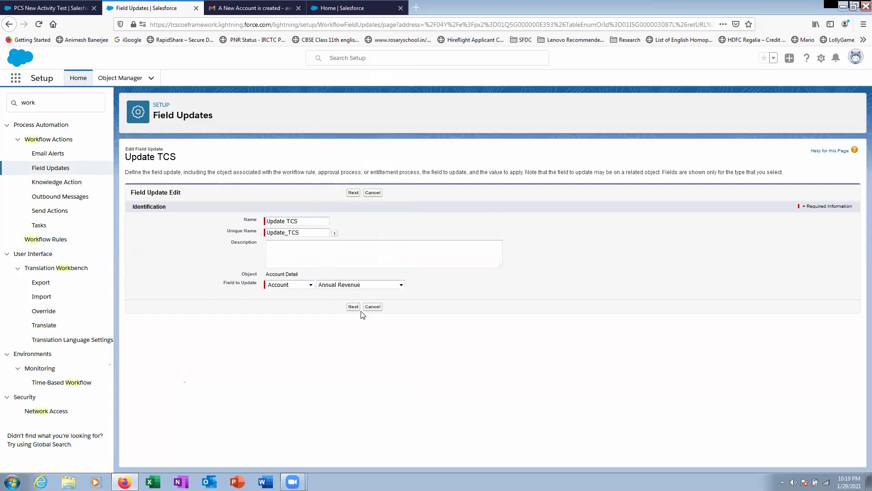
{"action": "left_click", "coordinate": [353, 307]}
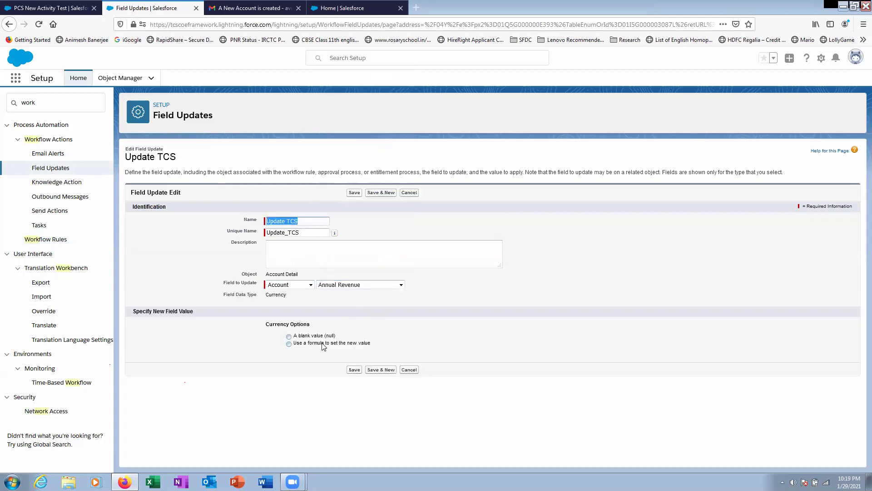
- Choose to set the new field value using a formula and open the full formula editor
{"action": "left_click", "coordinate": [320, 336]}
{"action": "left_click", "coordinate": [327, 344]}
{"action": "left_click", "coordinate": [337, 362]}
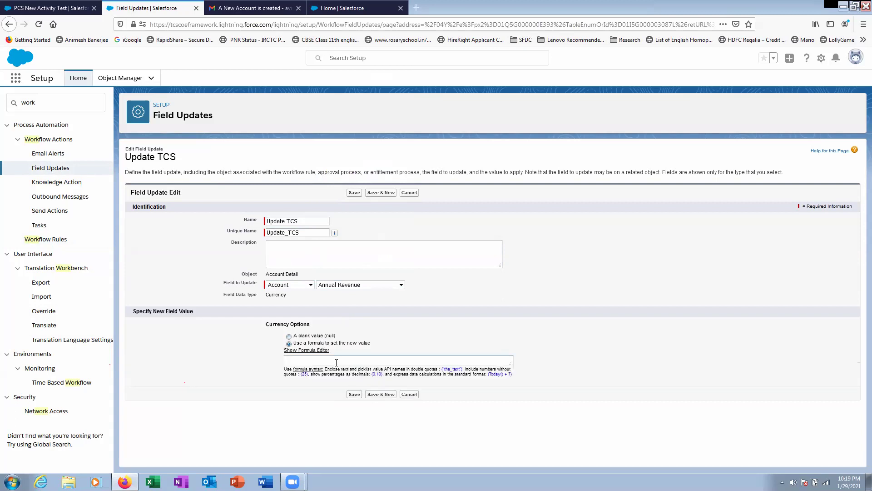
{"action": "left_click", "coordinate": [307, 350]}
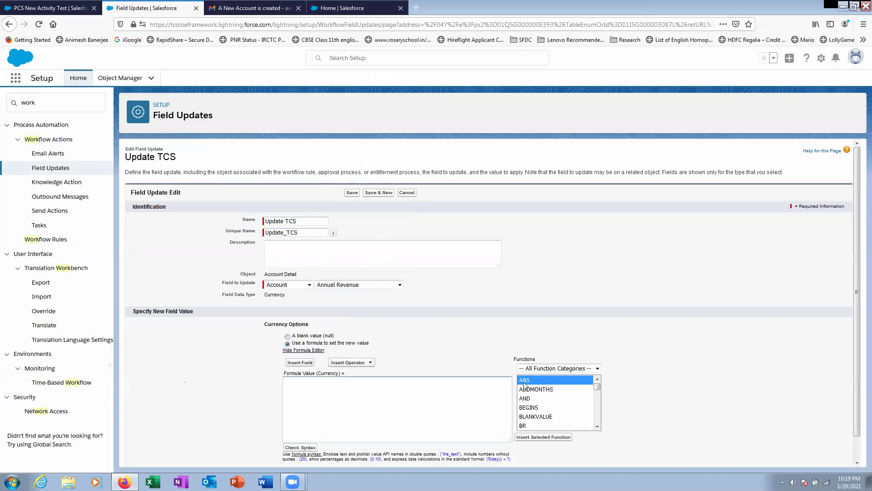
- Build BLANKVALUE( Account__r.AnnualRevenue , substitute_expression) by inserting the Account Annual Revenue field
{"action": "double_click", "coordinate": [557, 416]}
{"action": "double_click", "coordinate": [353, 382]}
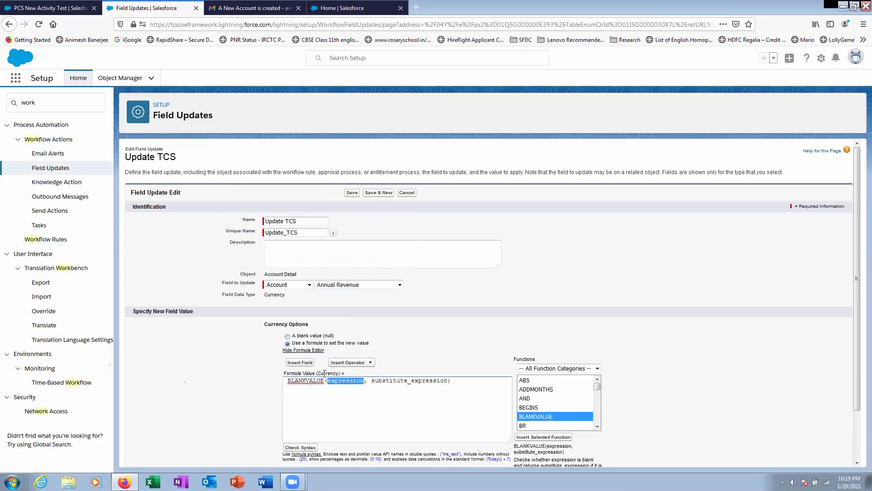
{"action": "left_click", "coordinate": [301, 362]}
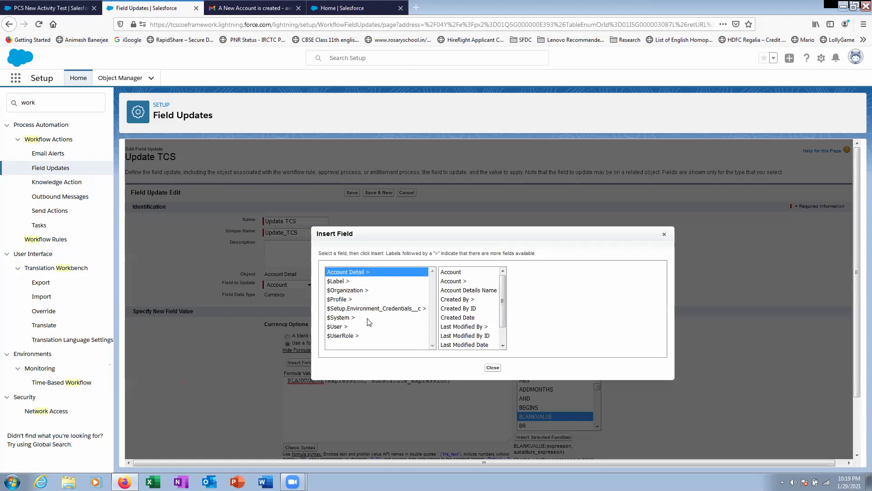
{"action": "left_click", "coordinate": [466, 281]}
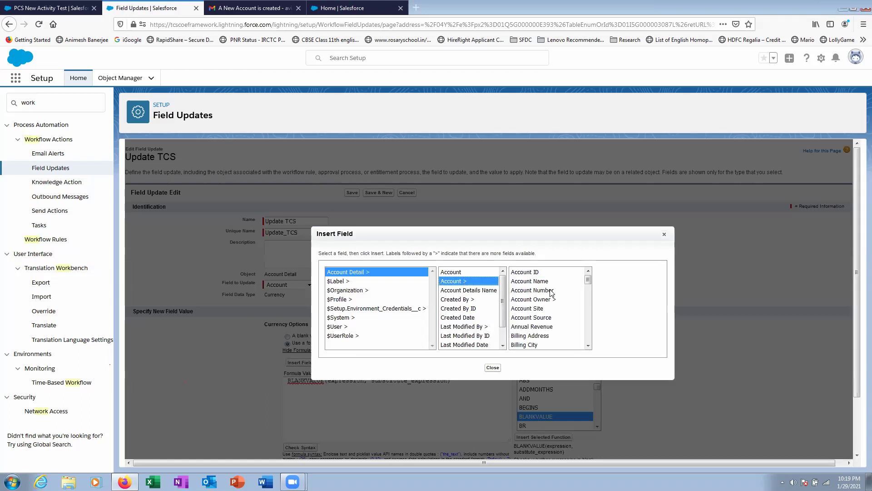
{"action": "left_click", "coordinate": [548, 327]}
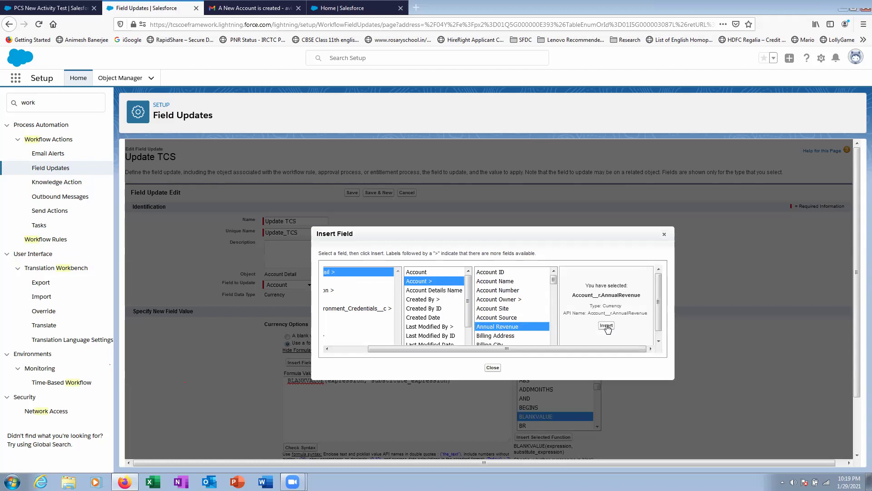
{"action": "left_click", "coordinate": [606, 326]}
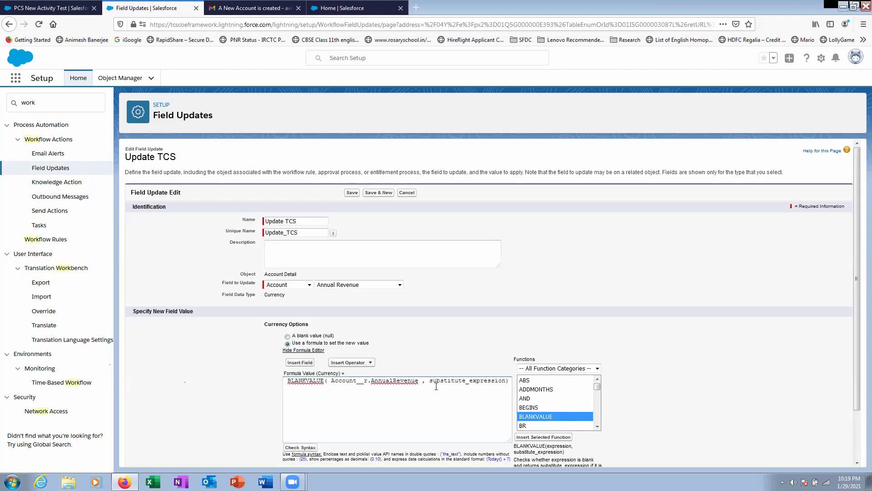
- Select the formula text from its start through the substitute_expression placeholder
{"action": "left_click_drag", "start_coordinate": [429, 380], "coordinate": [507, 385]}
{"action": "scroll", "coordinate": [740, 315], "scroll_direction": "down", "scroll_amount": 2}
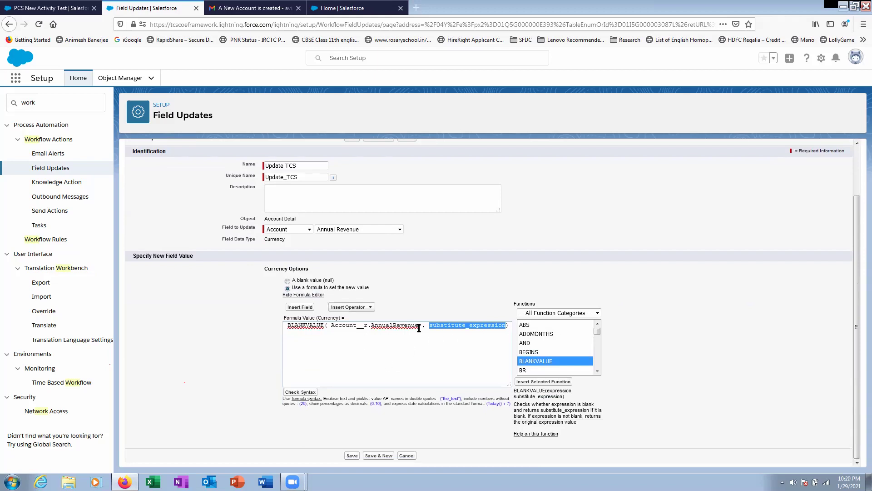
{"action": "left_click_drag", "start_coordinate": [430, 325], "coordinate": [234, 334]}
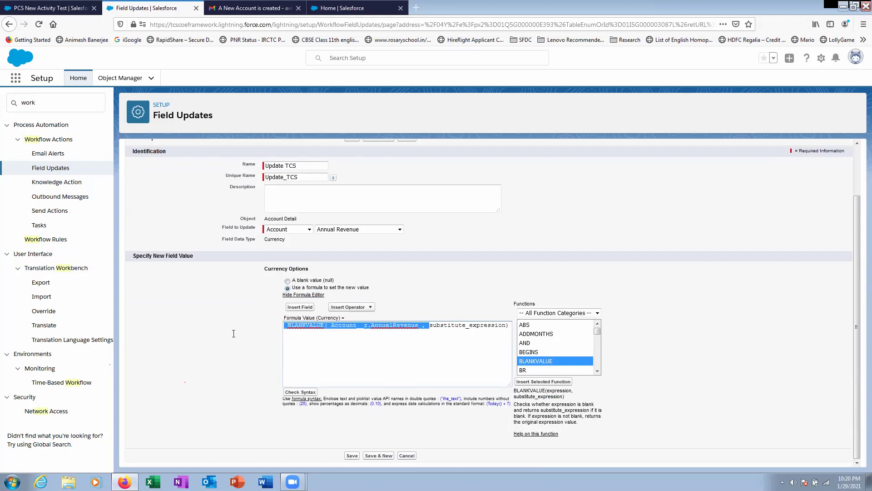
- Delete all of the BLANKVALUE formula text so the Formula Value box is empty
{"action": "key", "text": "BackSpace"}
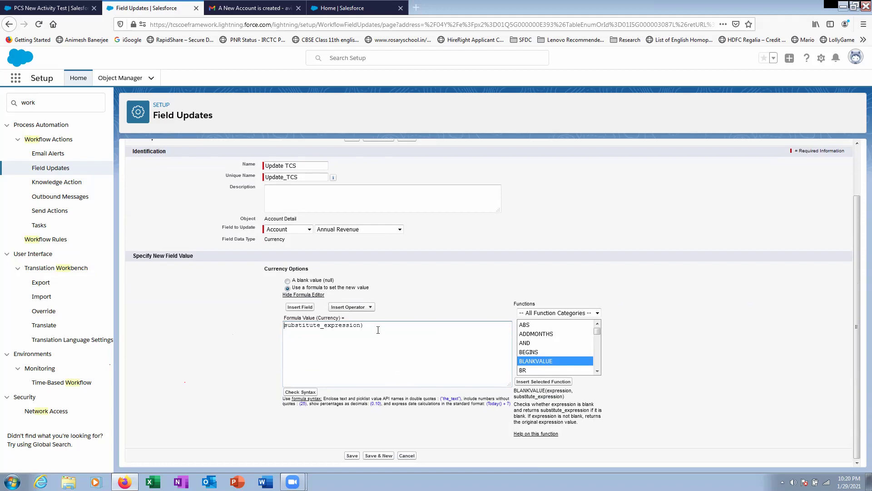
{"action": "left_click_drag", "start_coordinate": [378, 330], "coordinate": [214, 331]}
{"action": "key", "text": "BackSpace"}
{"action": "left_click", "coordinate": [354, 376]}
{"action": "left_click", "coordinate": [300, 306]}
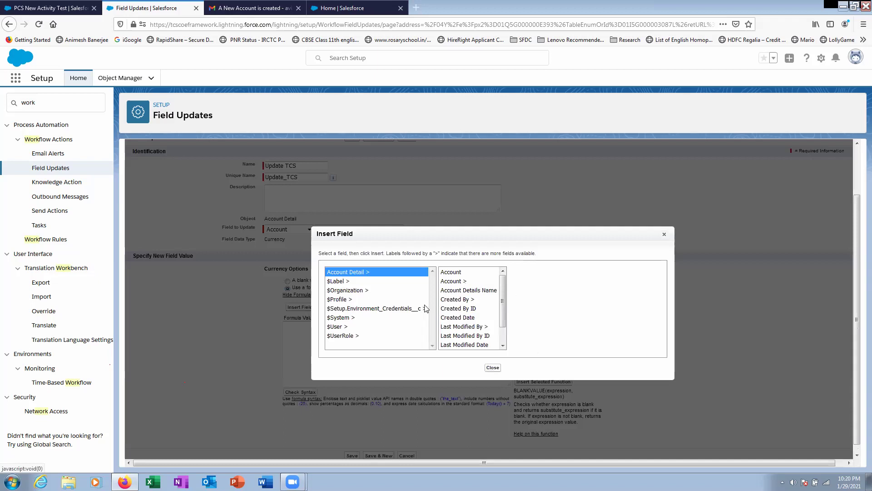
{"action": "left_click", "coordinate": [493, 367]}
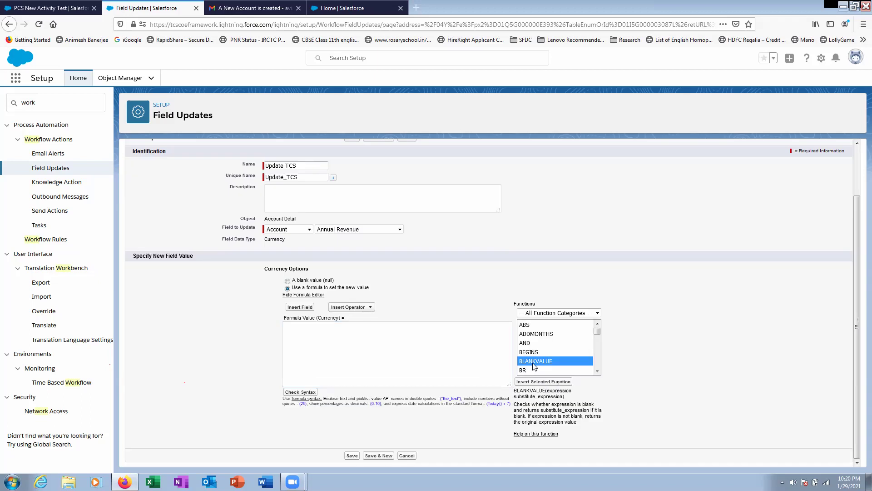
- Browse the Functions list, select VALUE, and bring up the Insert Field list again
{"action": "scroll", "coordinate": [536, 363], "scroll_direction": "down", "scroll_amount": 5}
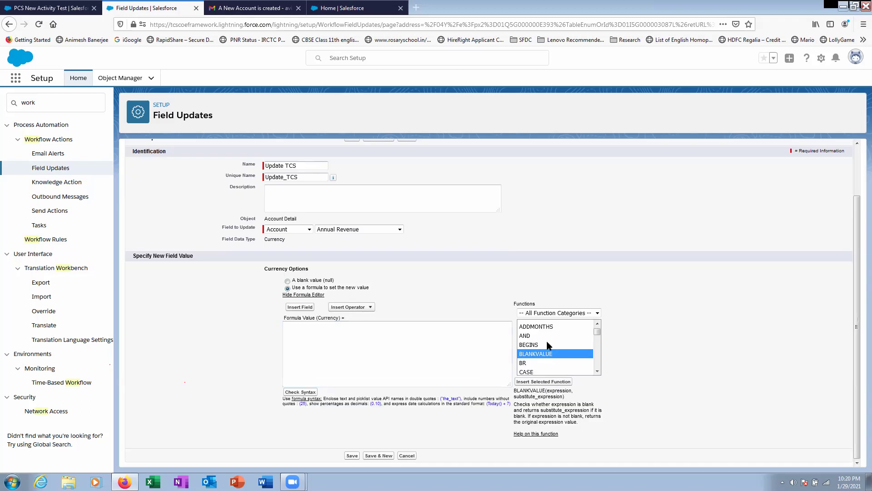
{"action": "scroll", "coordinate": [550, 345], "scroll_direction": "down", "scroll_amount": 2}
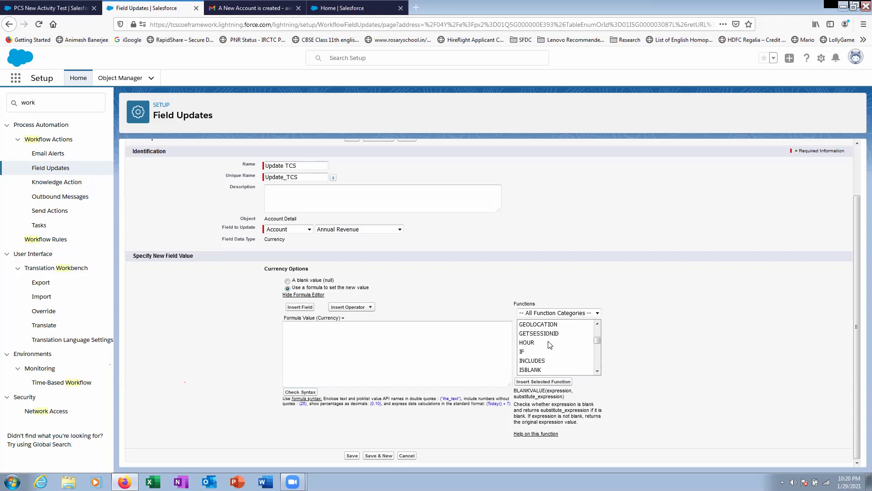
{"action": "scroll", "coordinate": [550, 344], "scroll_direction": "down", "scroll_amount": 2}
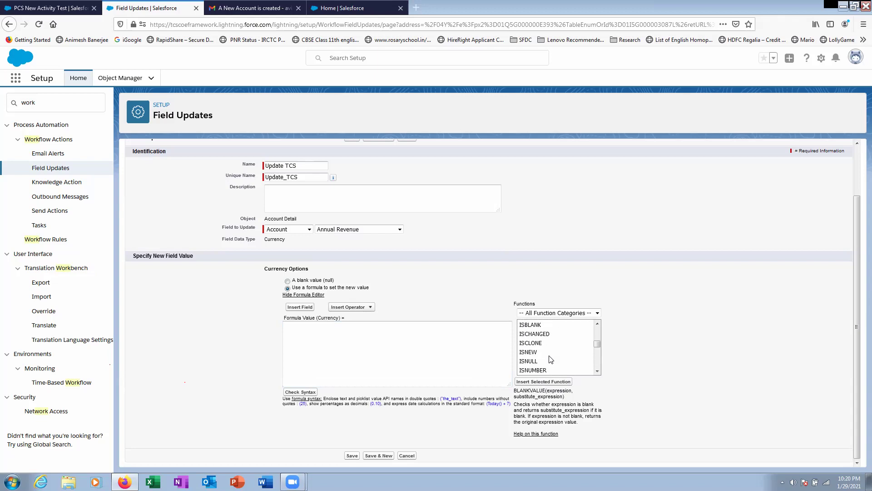
{"action": "scroll", "coordinate": [551, 359], "scroll_direction": "down", "scroll_amount": 2}
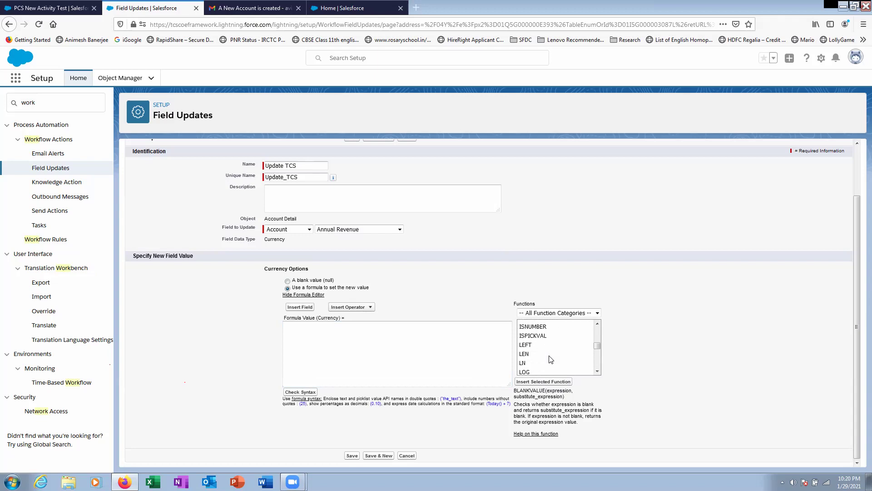
{"action": "scroll", "coordinate": [550, 359], "scroll_direction": "up", "scroll_amount": 8}
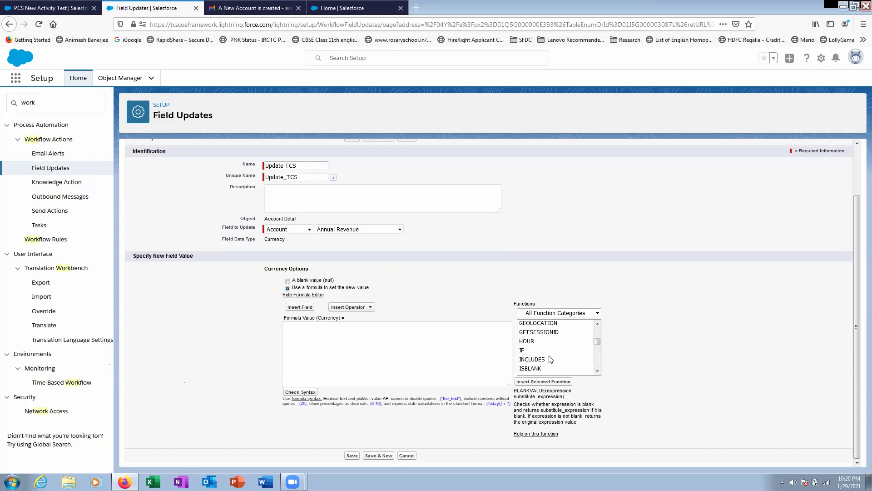
{"action": "scroll", "coordinate": [551, 360], "scroll_direction": "down", "scroll_amount": 3}
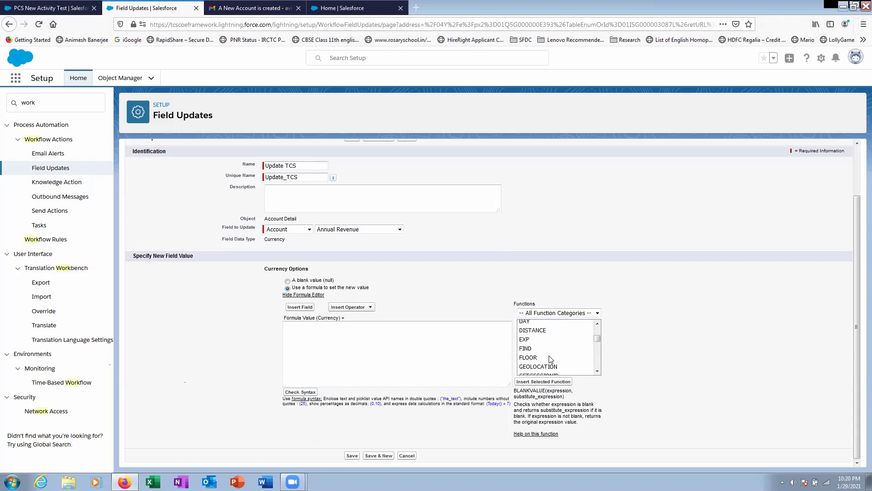
{"action": "scroll", "coordinate": [550, 359], "scroll_direction": "down", "scroll_amount": 2}
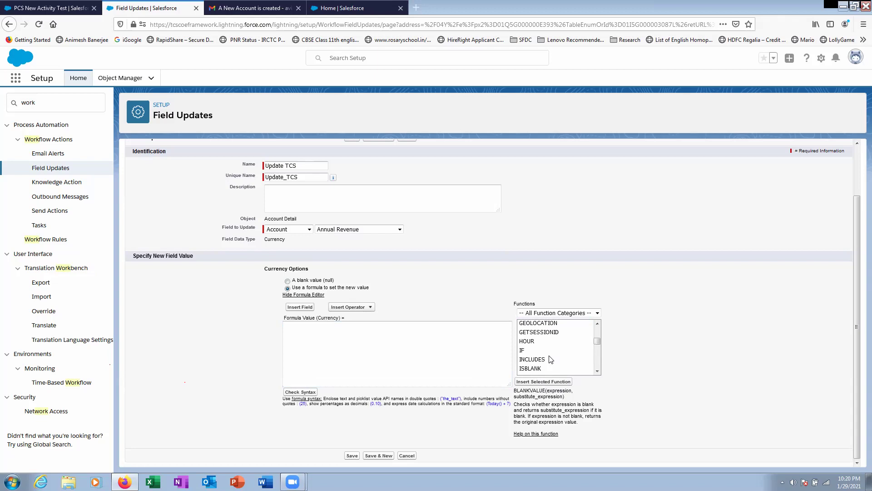
{"action": "scroll", "coordinate": [551, 359], "scroll_direction": "down", "scroll_amount": 3}
{"action": "scroll", "coordinate": [551, 359], "scroll_direction": "down", "scroll_amount": 6}
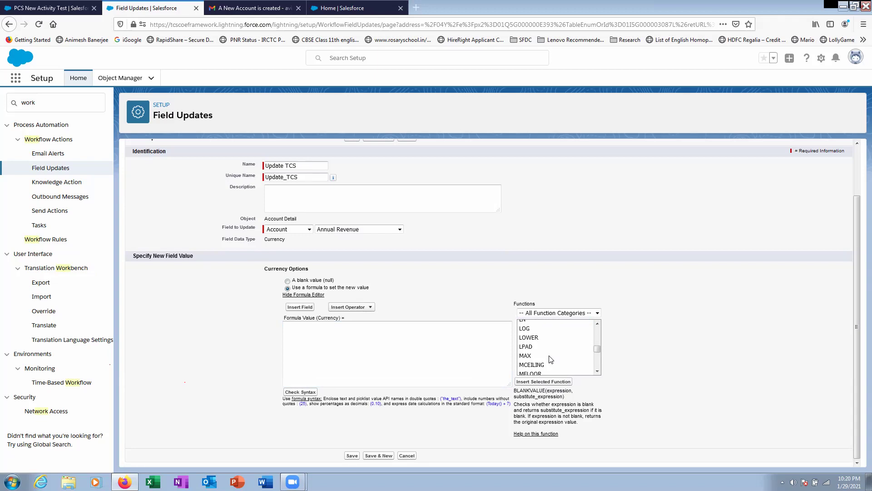
{"action": "scroll", "coordinate": [550, 360], "scroll_direction": "down", "scroll_amount": 5}
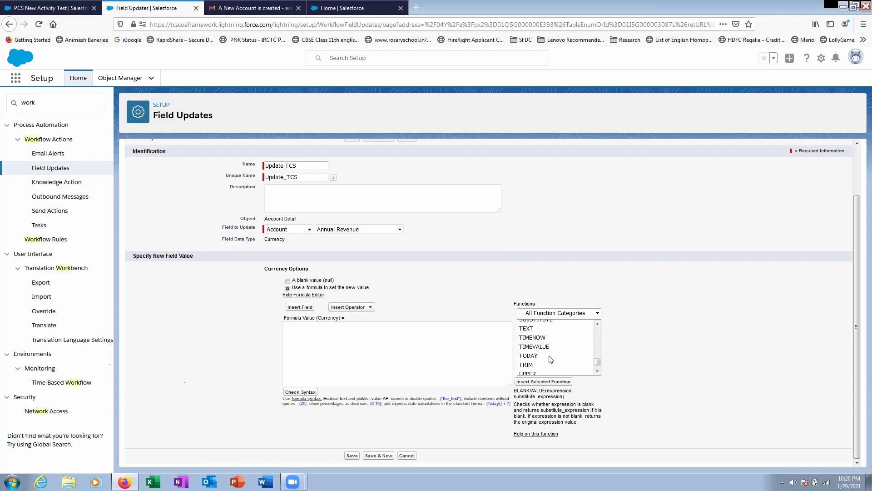
{"action": "scroll", "coordinate": [551, 359], "scroll_direction": "up", "scroll_amount": 6}
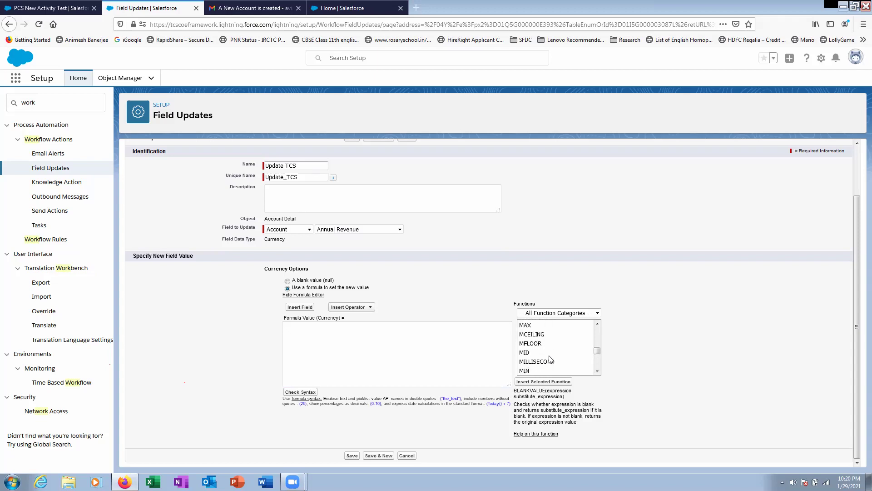
{"action": "scroll", "coordinate": [551, 359], "scroll_direction": "down", "scroll_amount": 6}
{"action": "left_click", "coordinate": [534, 355]}
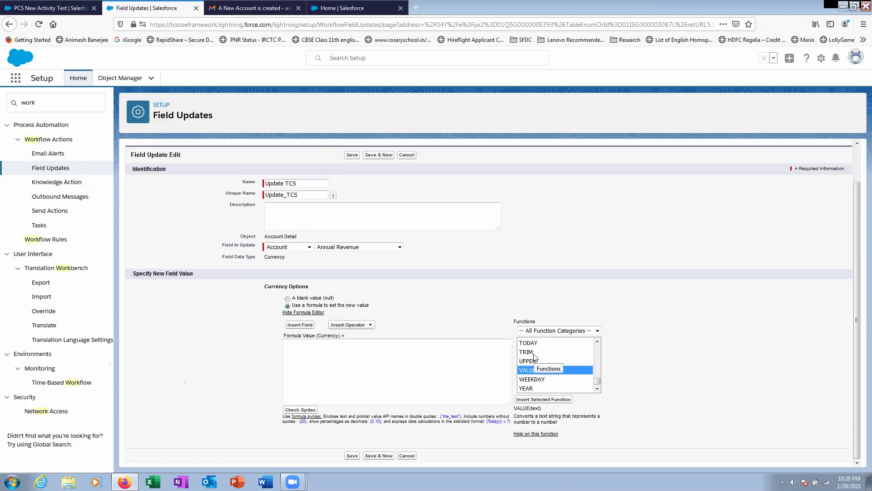
{"action": "scroll", "coordinate": [591, 350], "scroll_direction": "up", "scroll_amount": 20}
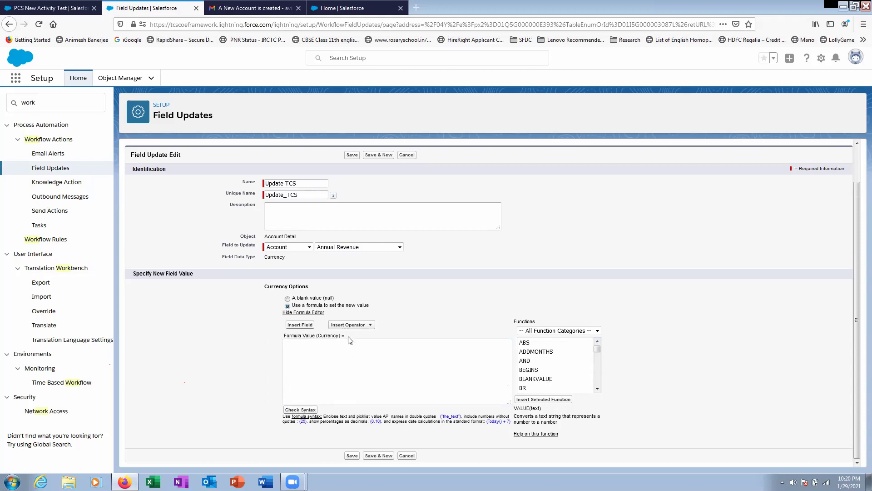
{"action": "left_click", "coordinate": [303, 325]}
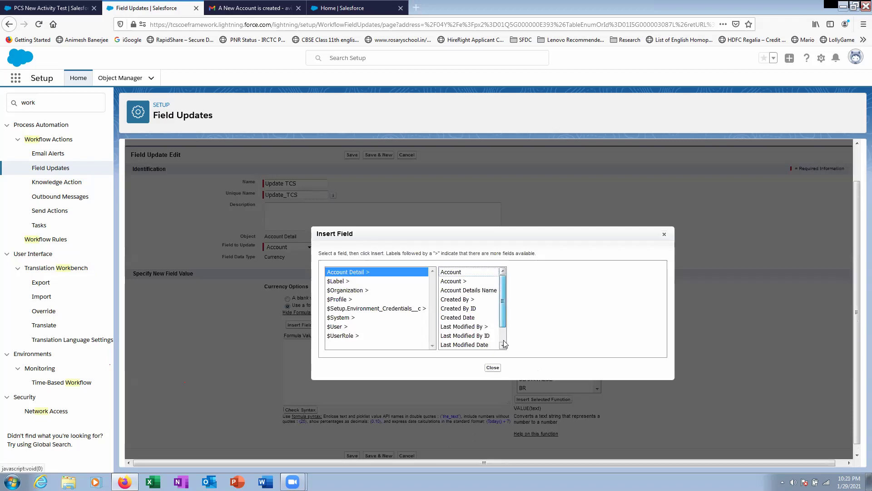
- Insert Account Detail's TCS field as the formula (TCS__c), verify no syntax errors, and save
{"action": "scroll", "coordinate": [500, 309], "scroll_direction": "down", "scroll_amount": 1}
{"action": "left_click", "coordinate": [461, 339]}
{"action": "left_click", "coordinate": [461, 345]}
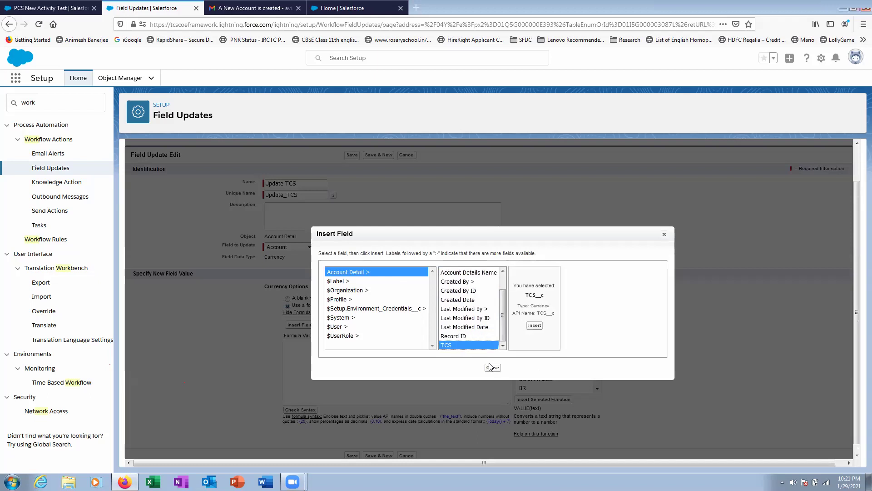
{"action": "left_click", "coordinate": [537, 331]}
{"action": "left_click", "coordinate": [301, 409]}
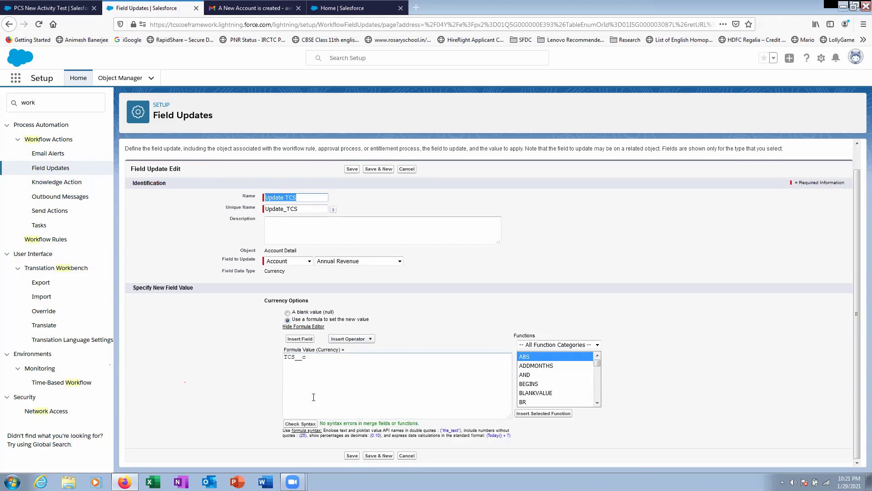
{"action": "left_click", "coordinate": [352, 456]}
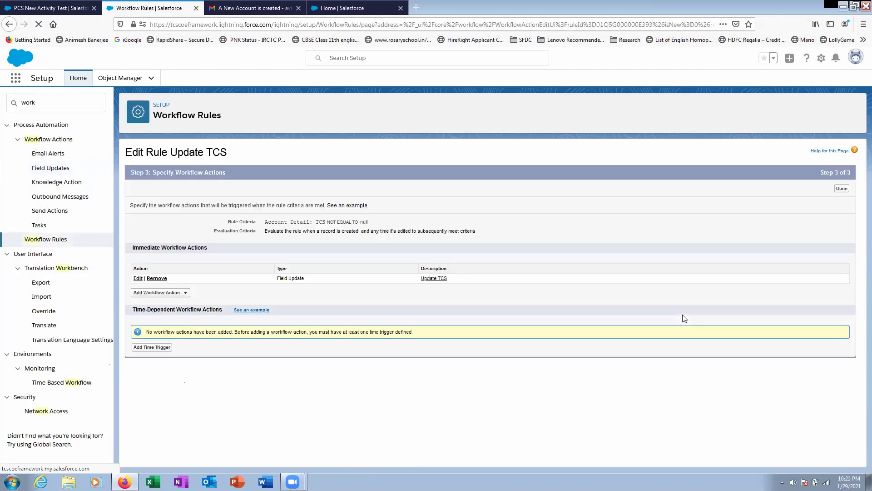
- Activate the Update TCS workflow rule and refresh the PCS New Activity Test account record
{"action": "left_click", "coordinate": [844, 194]}
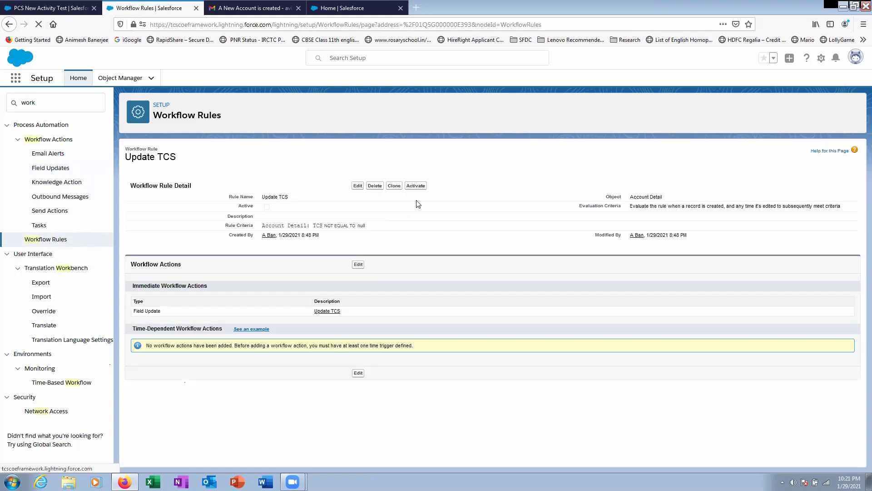
{"action": "left_click", "coordinate": [416, 186]}
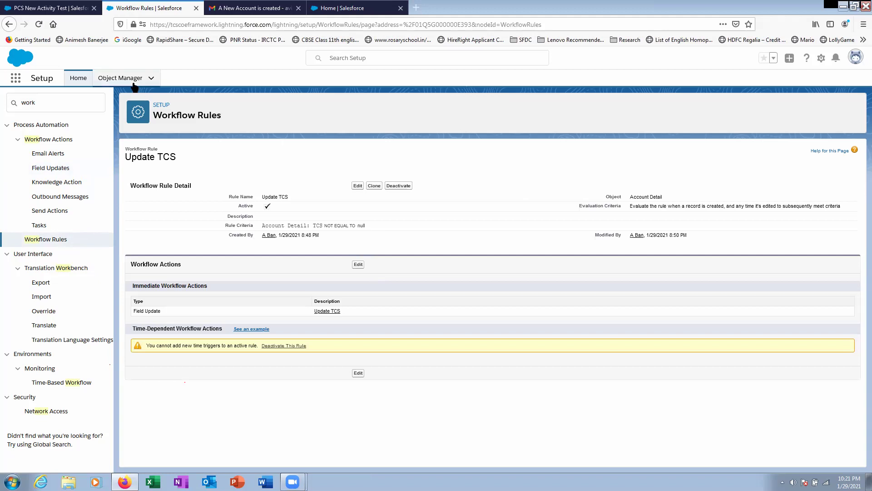
{"action": "left_click", "coordinate": [62, 8]}
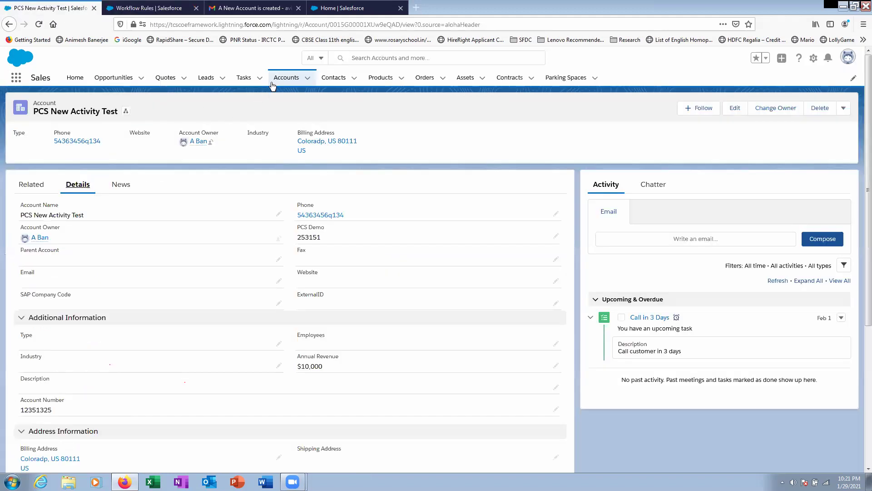
{"action": "left_click", "coordinate": [39, 24]}
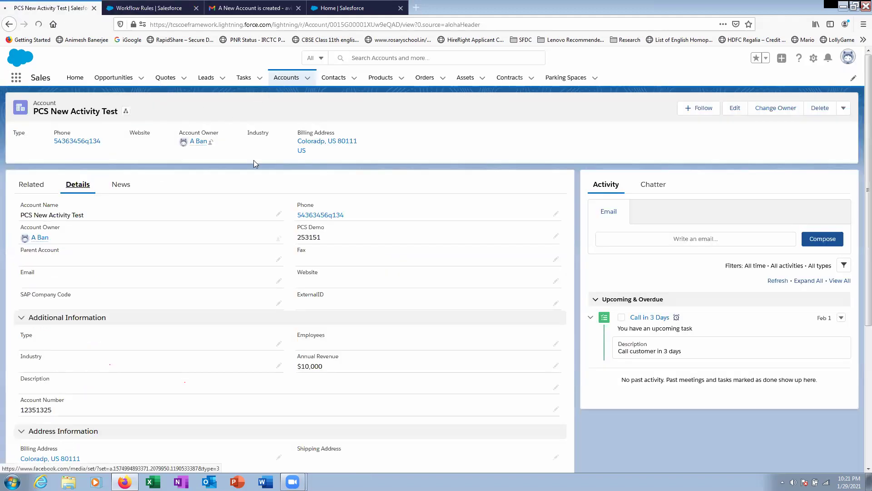
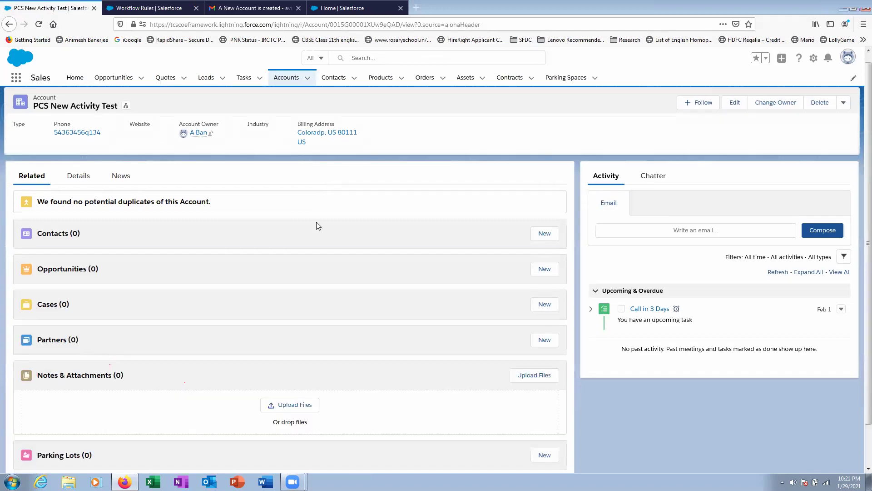
- Start and cancel a new Account Detail form, check the account's details, and return to related lists
{"action": "scroll", "coordinate": [249, 342], "scroll_direction": "down", "scroll_amount": 2}
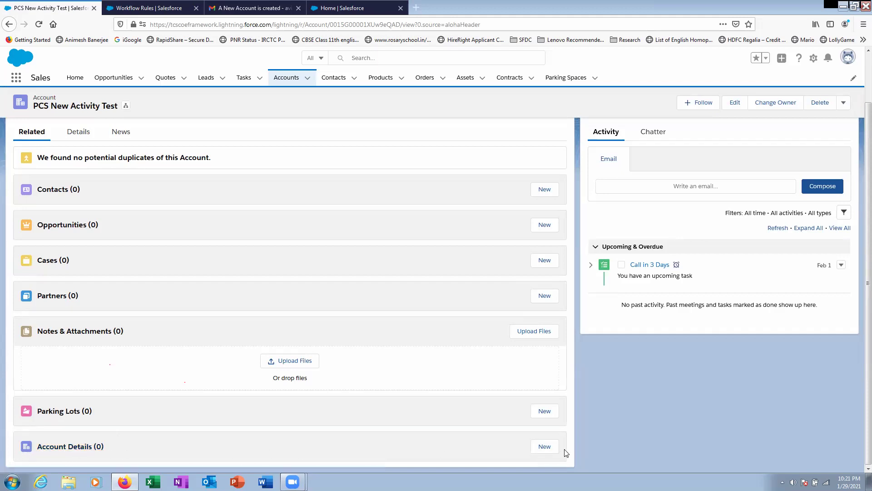
{"action": "left_click", "coordinate": [545, 446]}
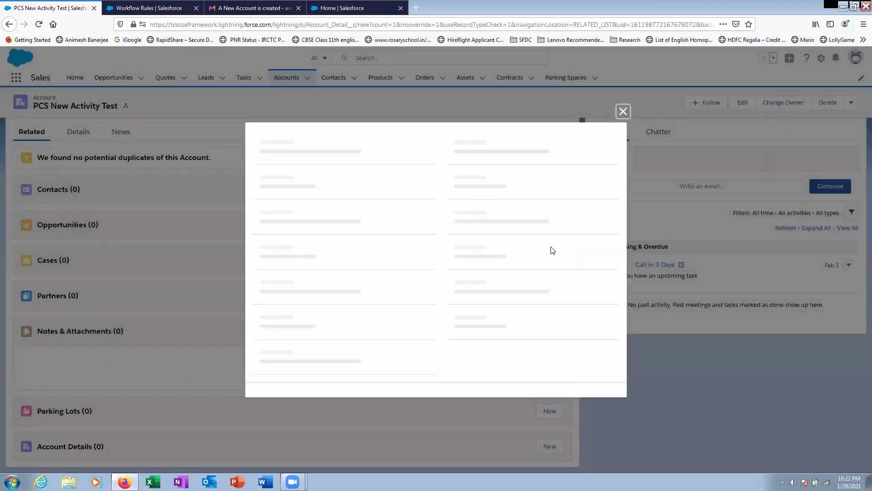
{"action": "left_click", "coordinate": [619, 151]}
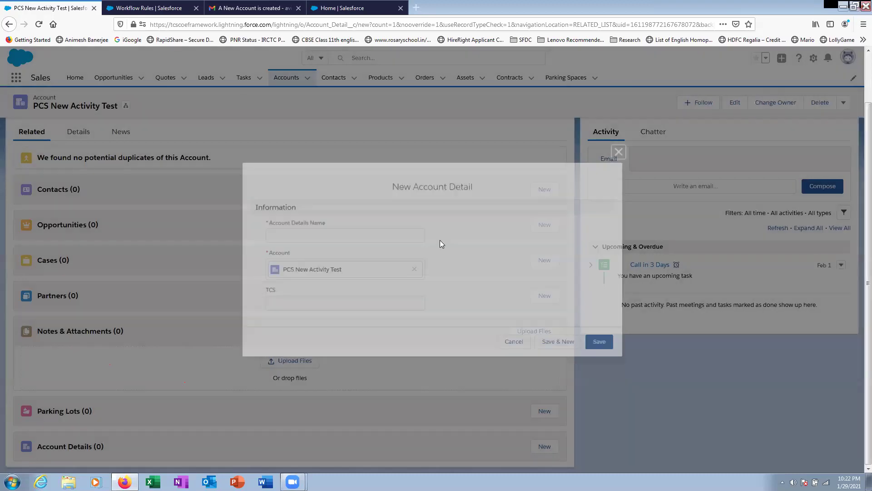
{"action": "left_click", "coordinate": [85, 185]}
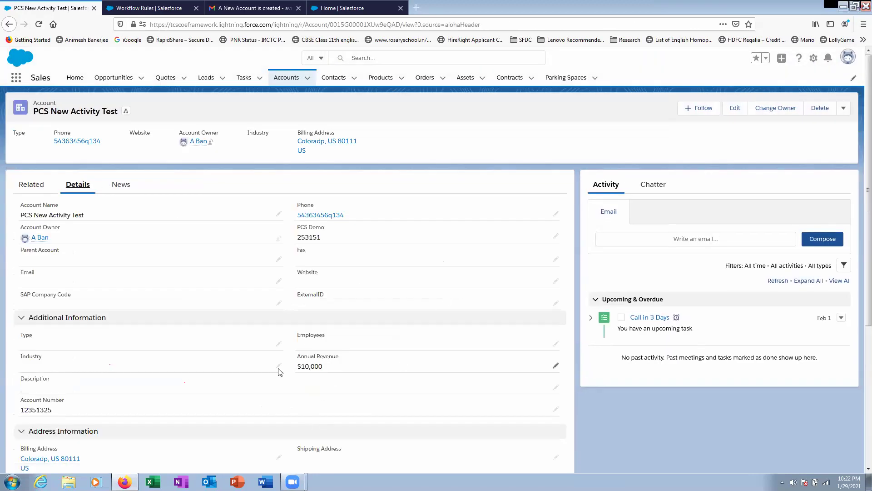
{"action": "scroll", "coordinate": [397, 371], "scroll_direction": "down", "scroll_amount": 5}
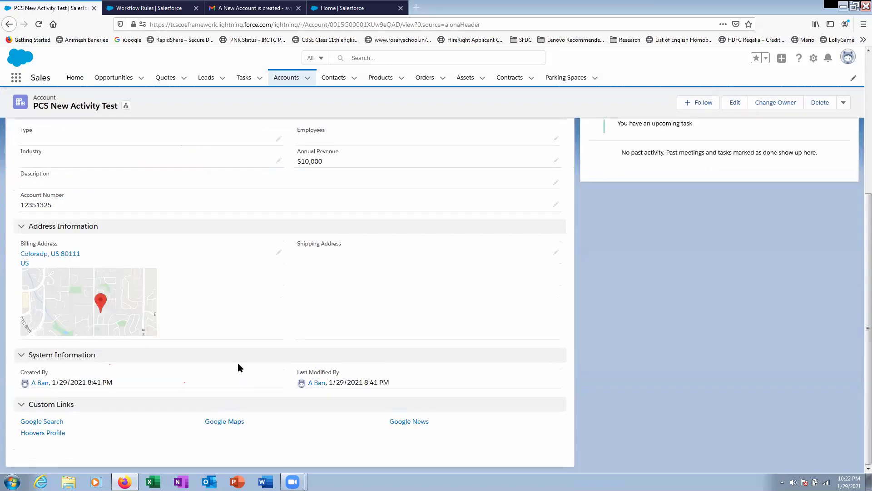
{"action": "scroll", "coordinate": [65, 154], "scroll_direction": "up", "scroll_amount": 5}
{"action": "left_click", "coordinate": [29, 181]}
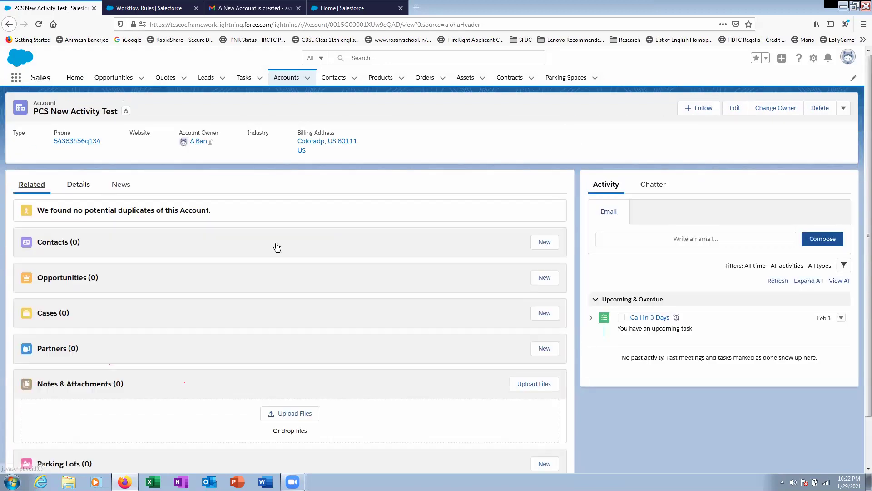
{"action": "scroll", "coordinate": [406, 353], "scroll_direction": "down", "scroll_amount": 2}
- Create Account Detail 'Test Change' with TCS $20,000, then view the account's Details tab
{"action": "left_click", "coordinate": [548, 447]}
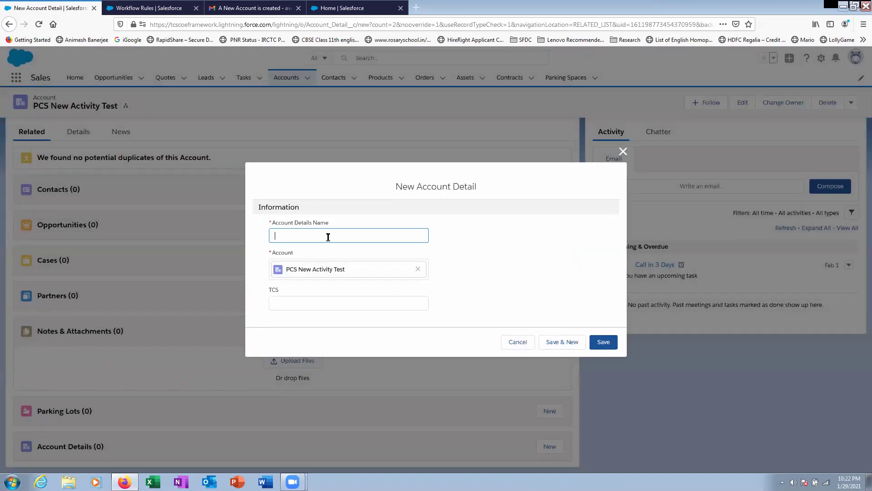
{"action": "type", "text": "Test Change"}
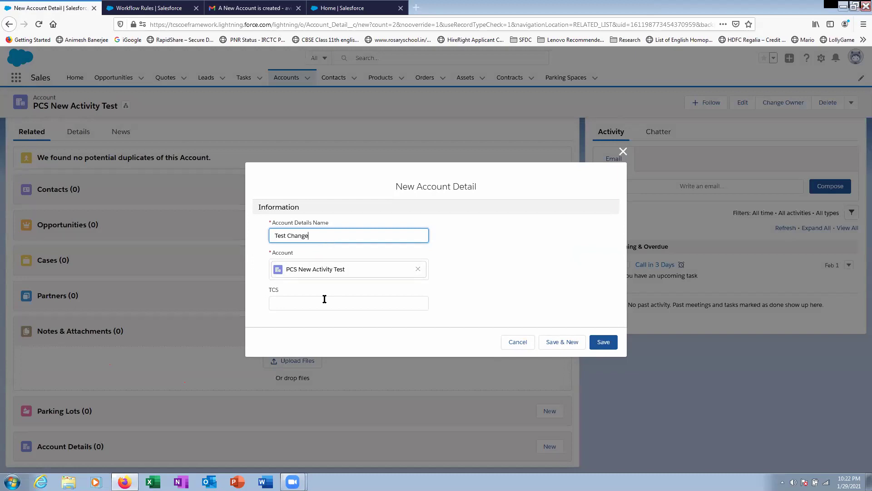
{"action": "left_click", "coordinate": [311, 302]}
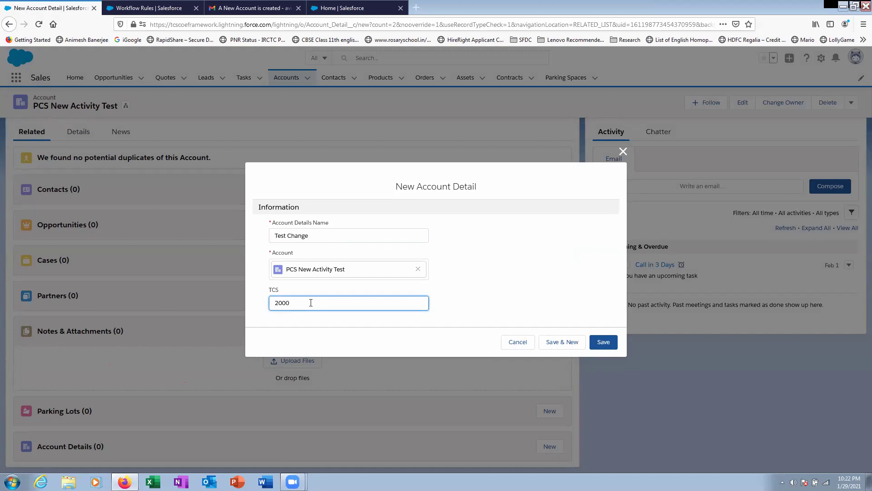
{"action": "left_click", "coordinate": [603, 344]}
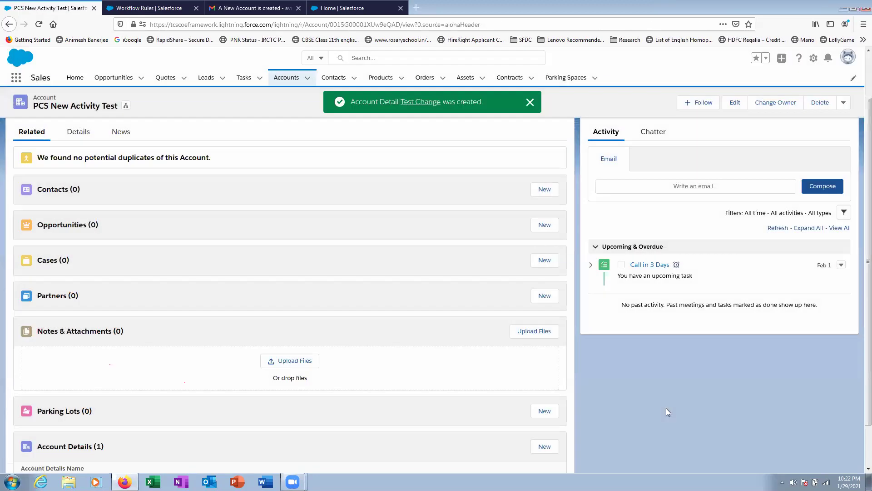
{"action": "scroll", "coordinate": [642, 399], "scroll_direction": "up", "scroll_amount": 2}
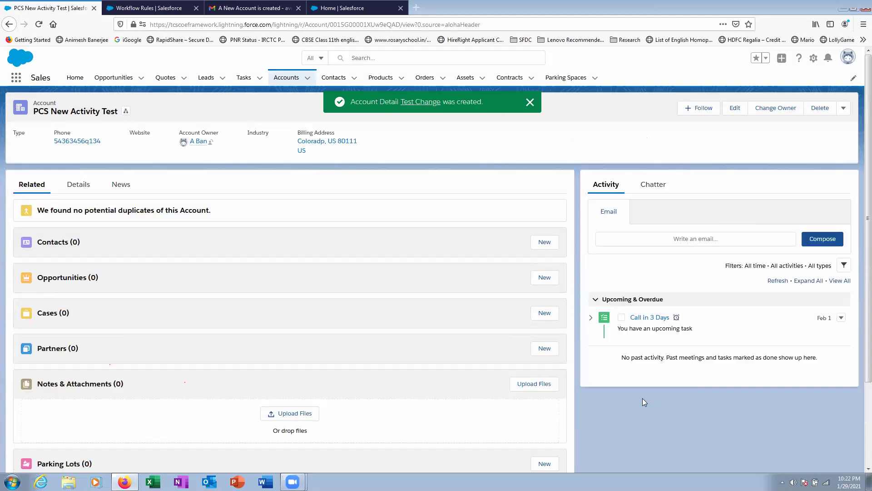
{"action": "left_click", "coordinate": [87, 185]}
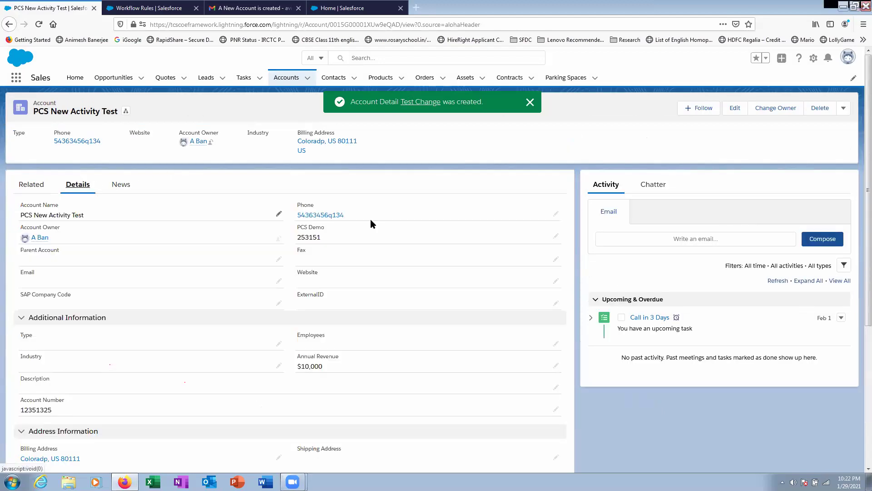
- Reload the PCS New Activity Test account and check its Annual Revenue value
{"action": "left_click", "coordinate": [38, 23]}
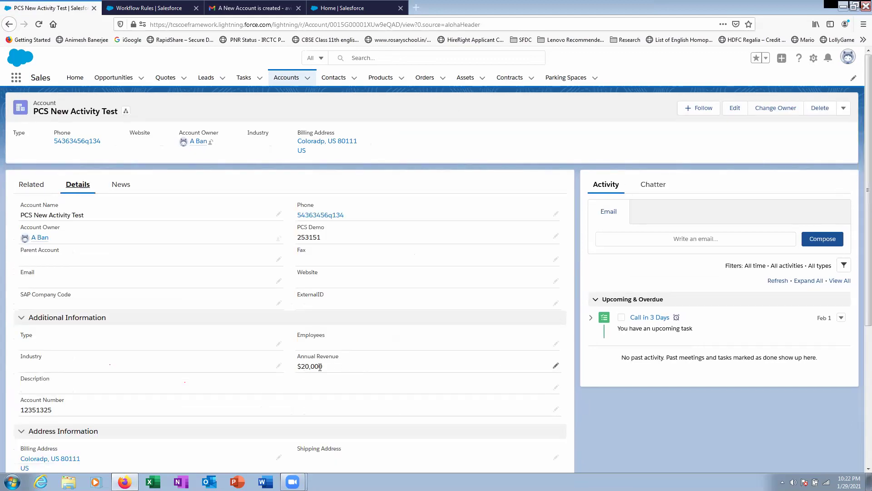
{"action": "scroll", "coordinate": [320, 367], "scroll_direction": "down", "scroll_amount": 4}
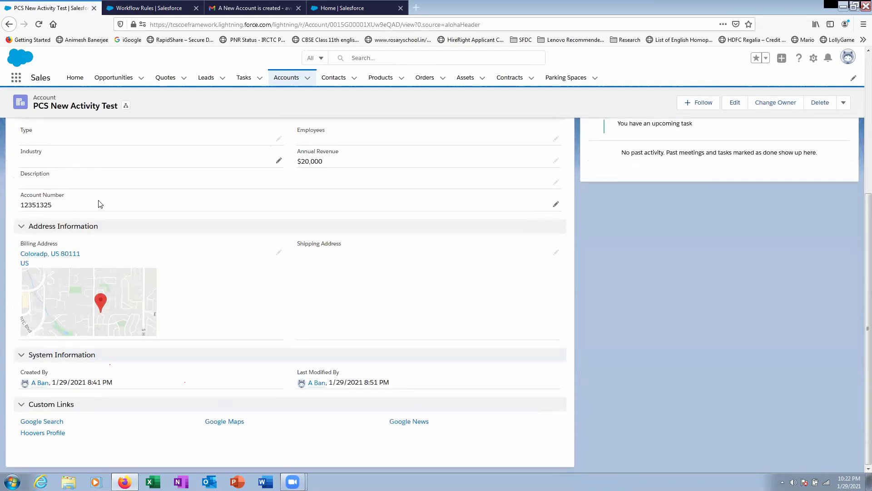
{"action": "scroll", "coordinate": [101, 204], "scroll_direction": "up", "scroll_amount": 5}
- Open the Test Change record from Account Details View All, then go to Setup's Object Manager
{"action": "left_click", "coordinate": [32, 187]}
{"action": "scroll", "coordinate": [421, 393], "scroll_direction": "down", "scroll_amount": 3}
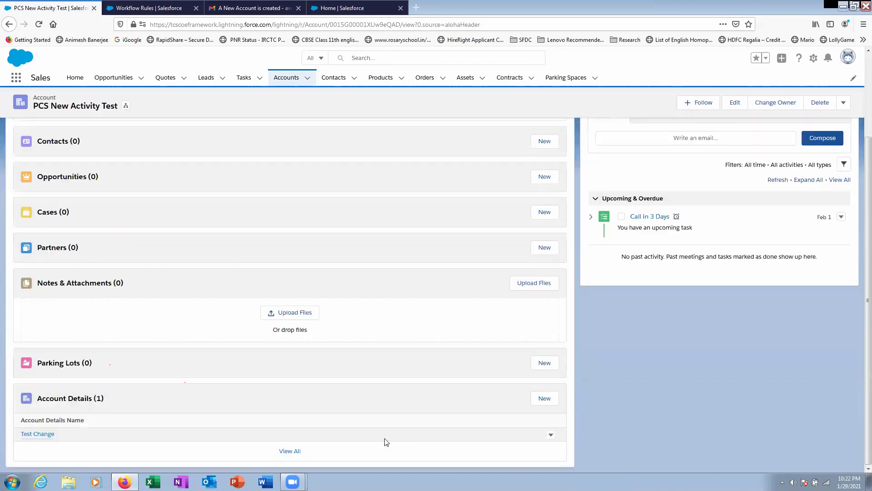
{"action": "left_click", "coordinate": [285, 452]}
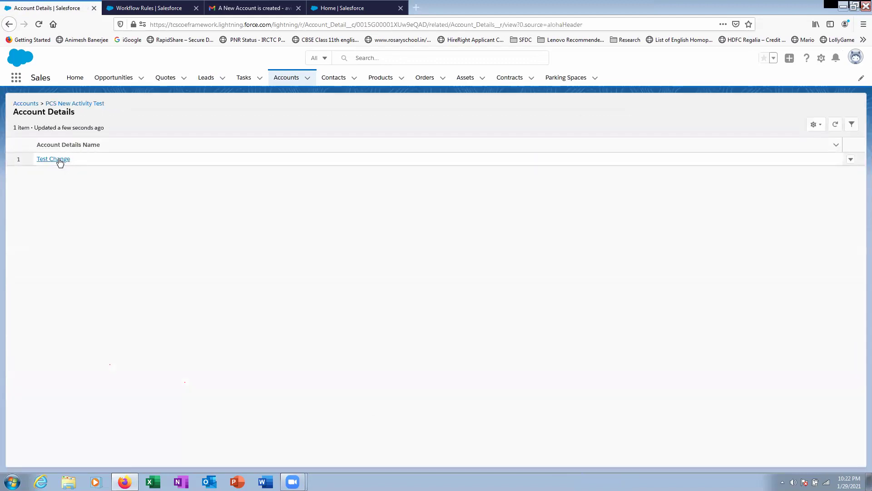
{"action": "left_click", "coordinate": [58, 160]}
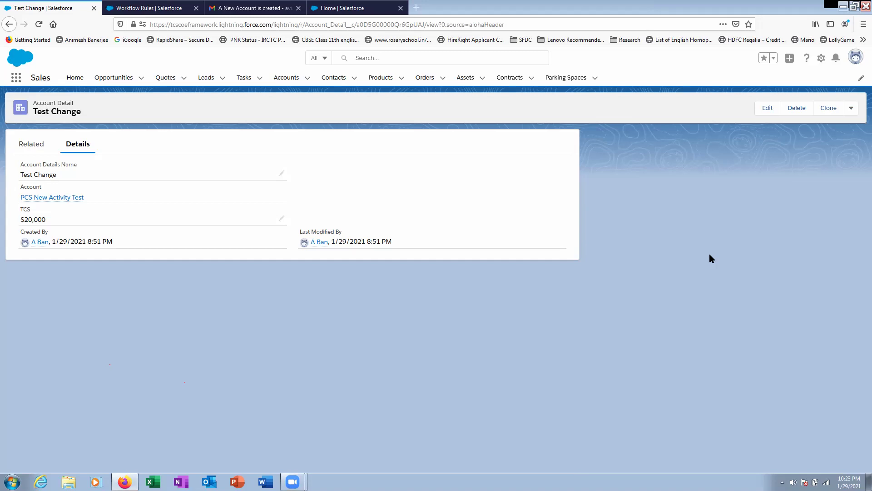
{"action": "key", "text": "ctrl+Tab"}
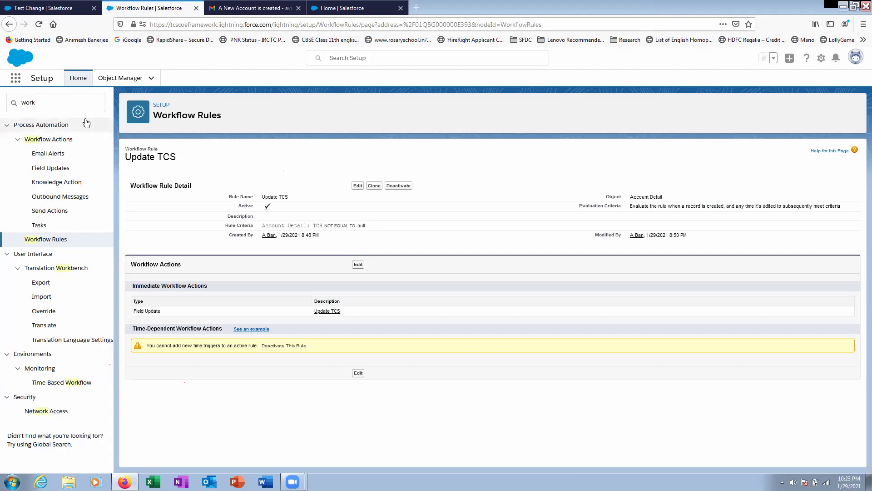
{"action": "left_click", "coordinate": [120, 78]}
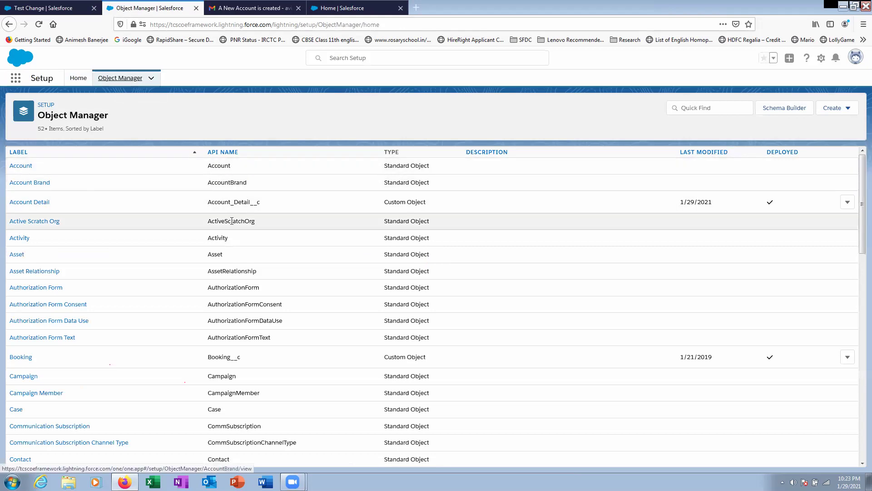
- Start a new Roll-Up Summary field on Account's Fields & Relationships, reaching the label entry
{"action": "left_click", "coordinate": [18, 167]}
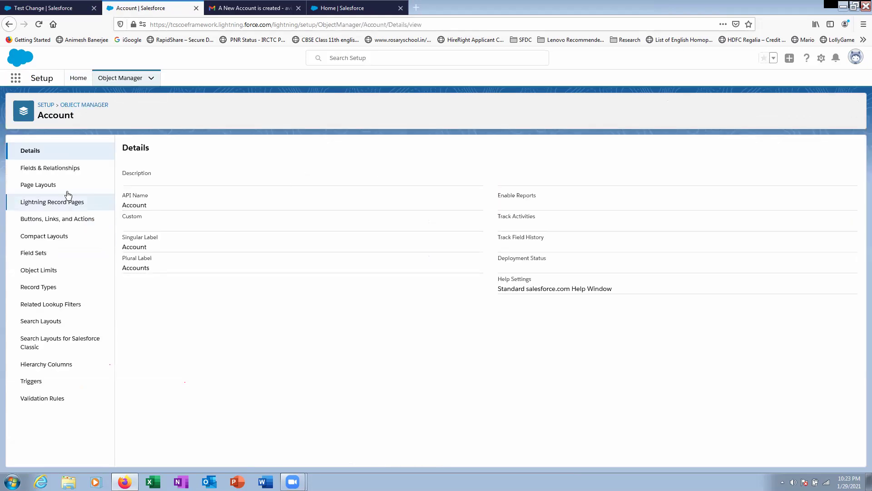
{"action": "left_click", "coordinate": [62, 168]}
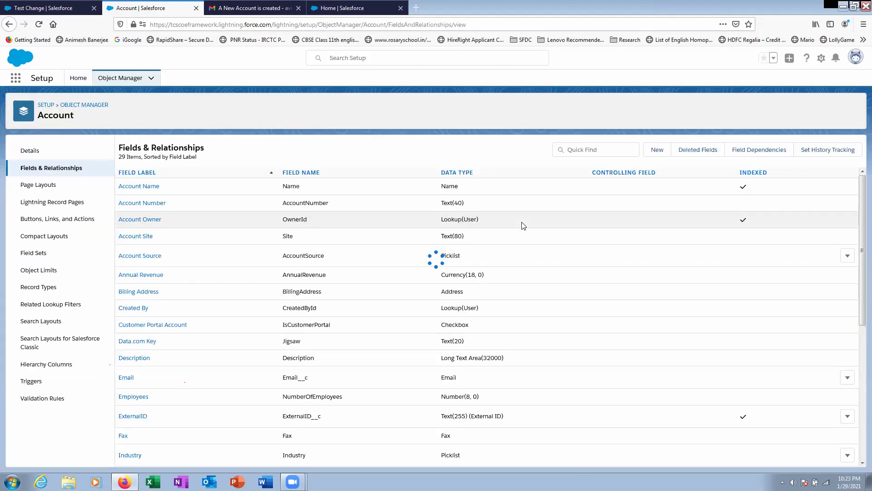
{"action": "left_click", "coordinate": [657, 150]}
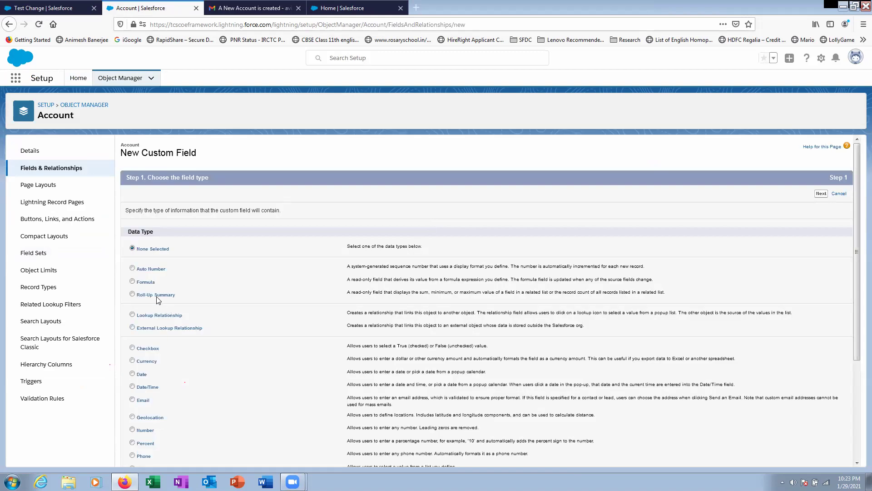
{"action": "scroll", "coordinate": [345, 300], "scroll_direction": "down", "scroll_amount": 3}
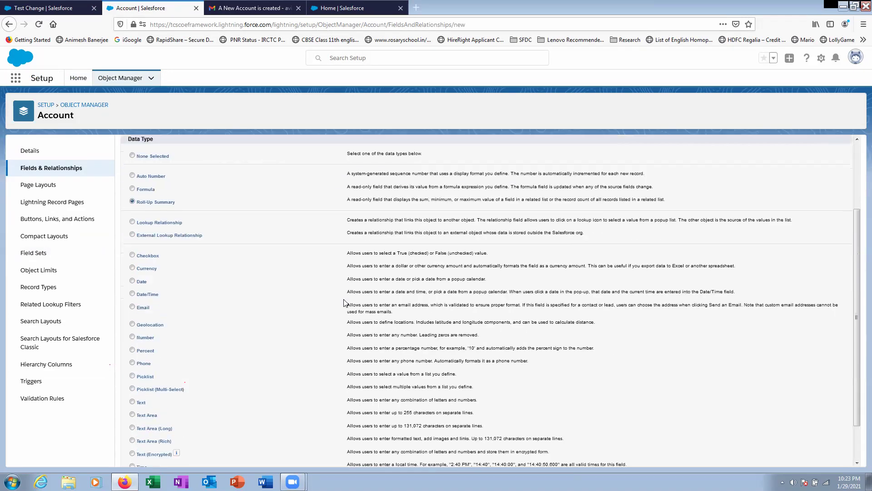
{"action": "left_click", "coordinate": [821, 455]}
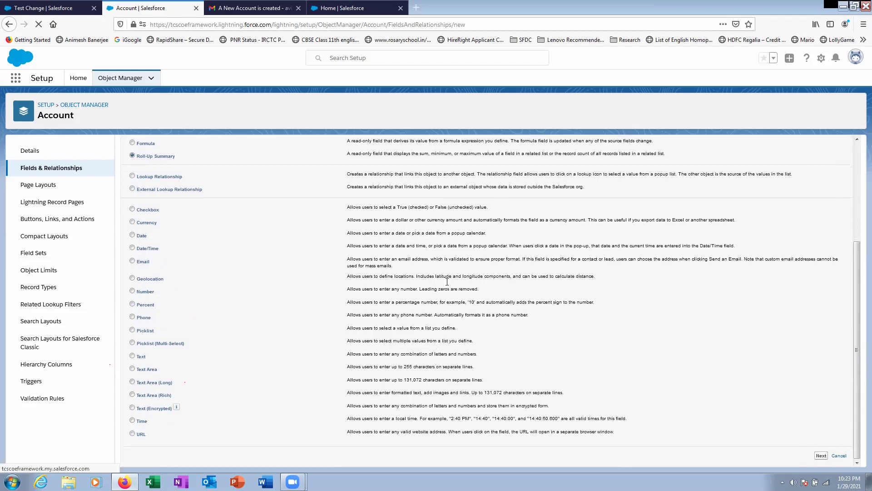
{"action": "left_click", "coordinate": [294, 212]}
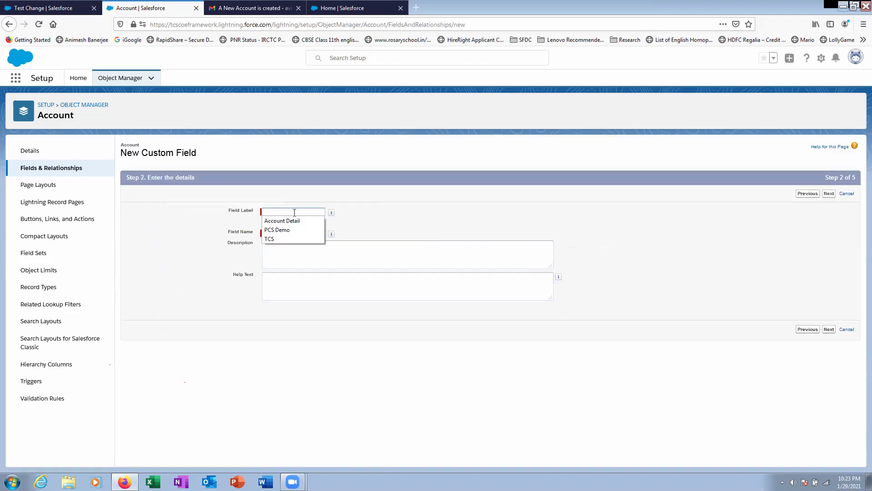
- Label the new roll-up field 'Total Amount' and continue to the calculation step
{"action": "key", "text": "Escape"}
{"action": "type", "text": "Total Amount"}
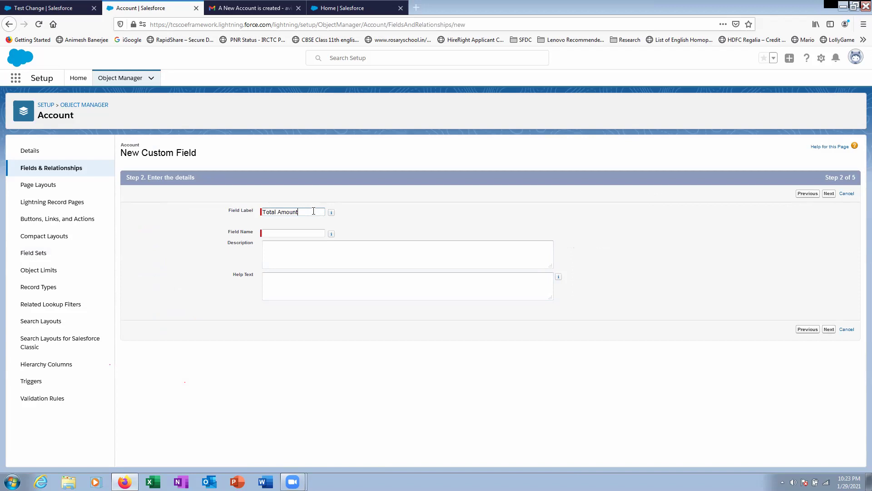
{"action": "left_click", "coordinate": [394, 244]}
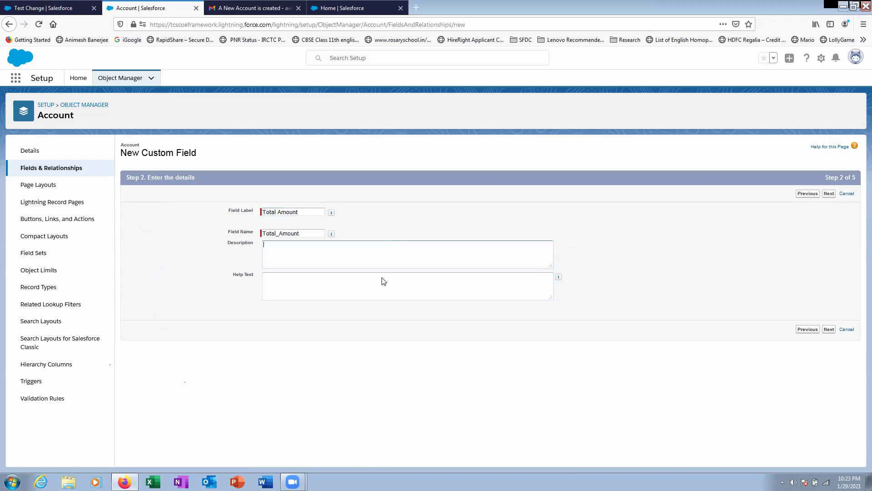
{"action": "left_click", "coordinate": [829, 330]}
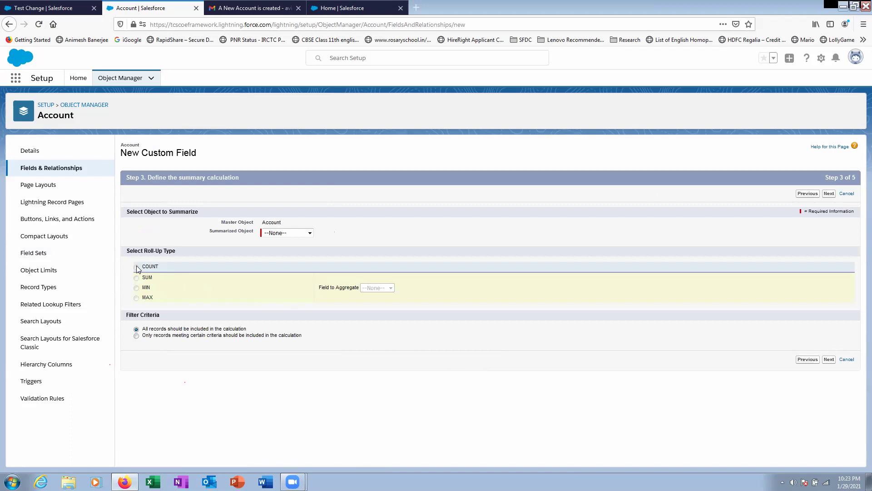
- Summarize Account Details with SUM of the TCS field, then proceed
{"action": "left_click", "coordinate": [278, 234]}
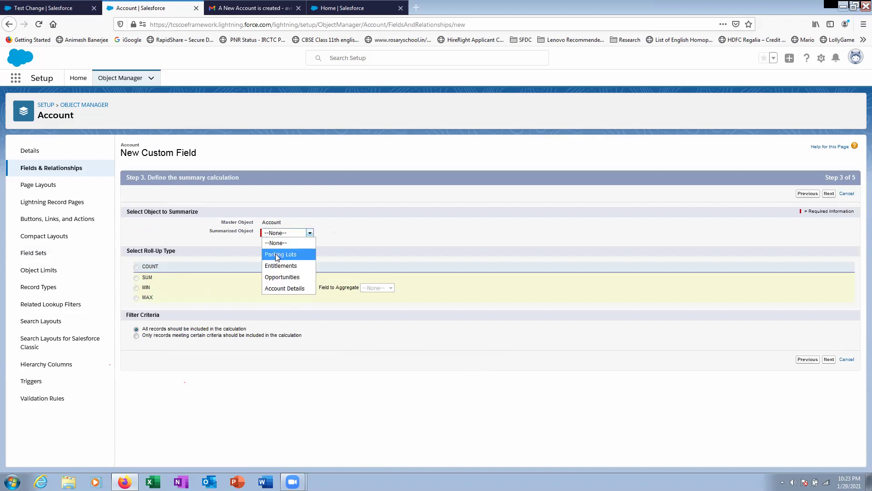
{"action": "left_click", "coordinate": [289, 289]}
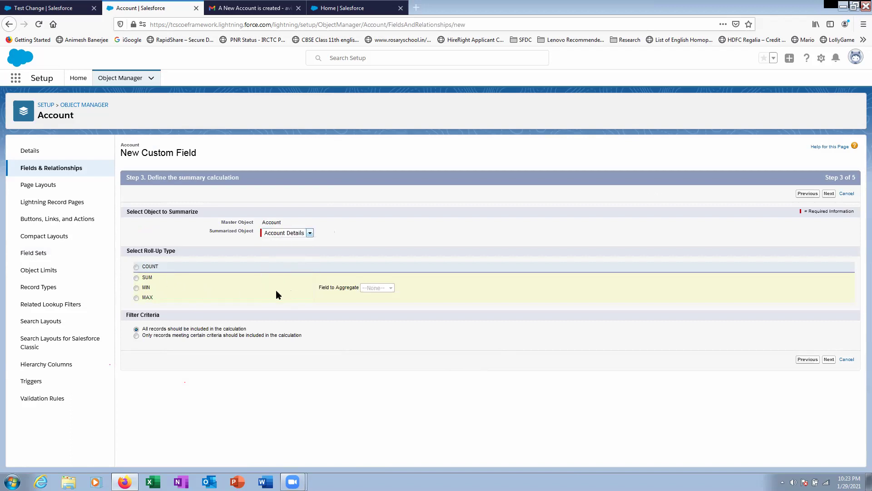
{"action": "left_click", "coordinate": [136, 278]}
{"action": "left_click", "coordinate": [380, 290]}
{"action": "left_click", "coordinate": [829, 359]}
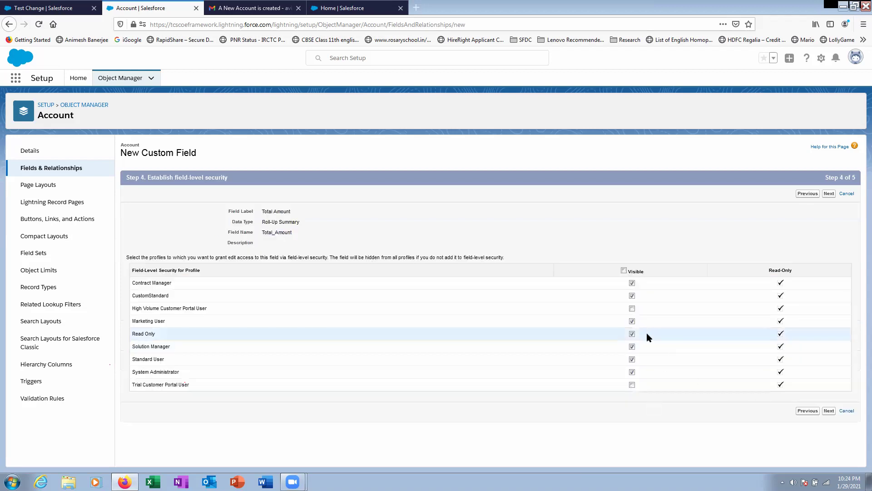
- Save Total Amount visible to all profiles and added to the Account Layout
{"action": "left_click", "coordinate": [624, 270]}
{"action": "left_click", "coordinate": [829, 411]}
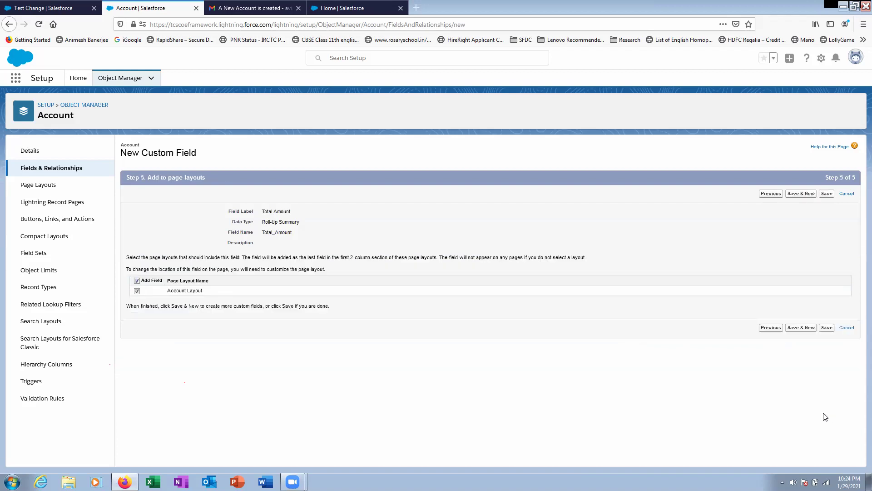
{"action": "left_click", "coordinate": [828, 327]}
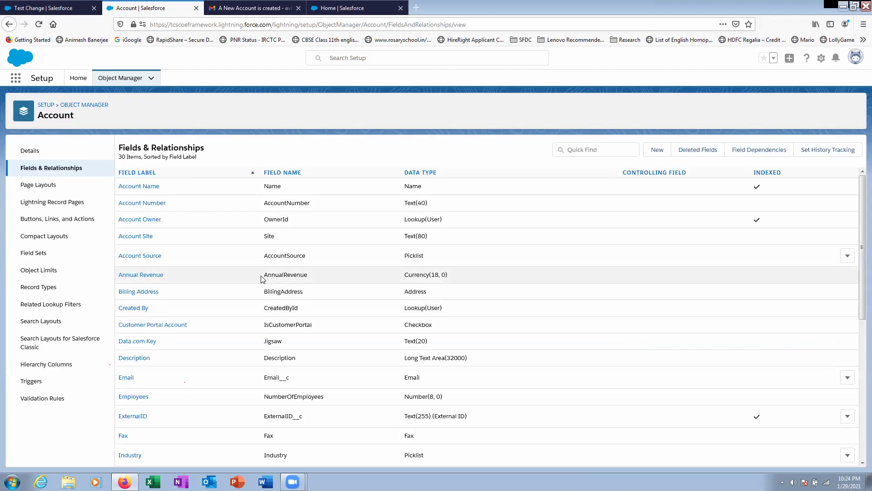
- Bring up the recently viewed Accounts list from the Test Change record tab
{"action": "left_click", "coordinate": [50, 8]}
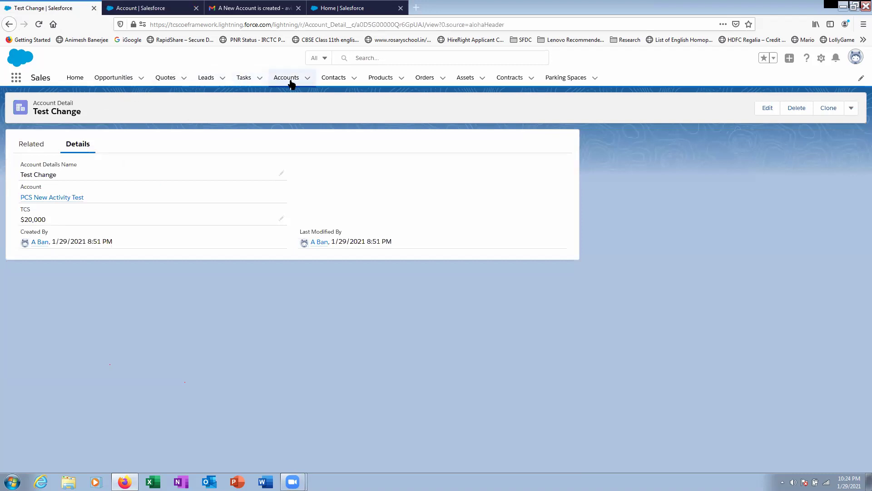
{"action": "left_click", "coordinate": [289, 80]}
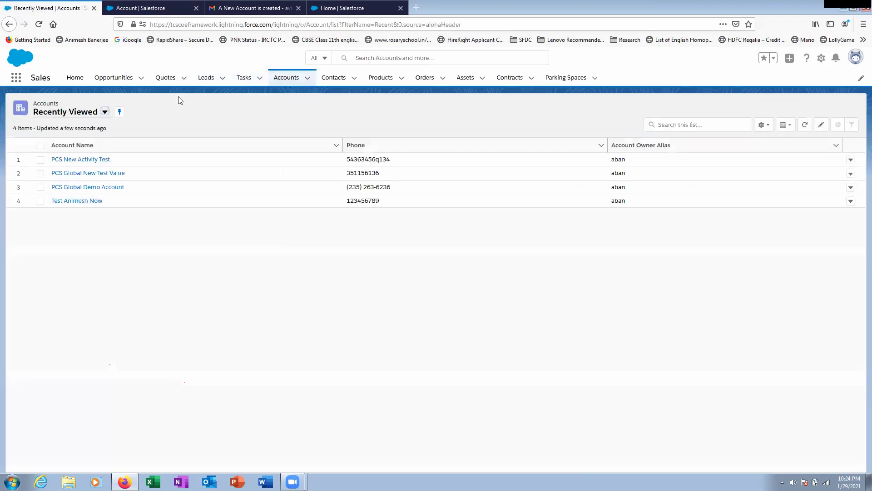
{"action": "left_click", "coordinate": [281, 81]}
- Search PCS New Activity Test's Details for 'total', finding no Total Amount field
{"action": "left_click", "coordinate": [84, 160]}
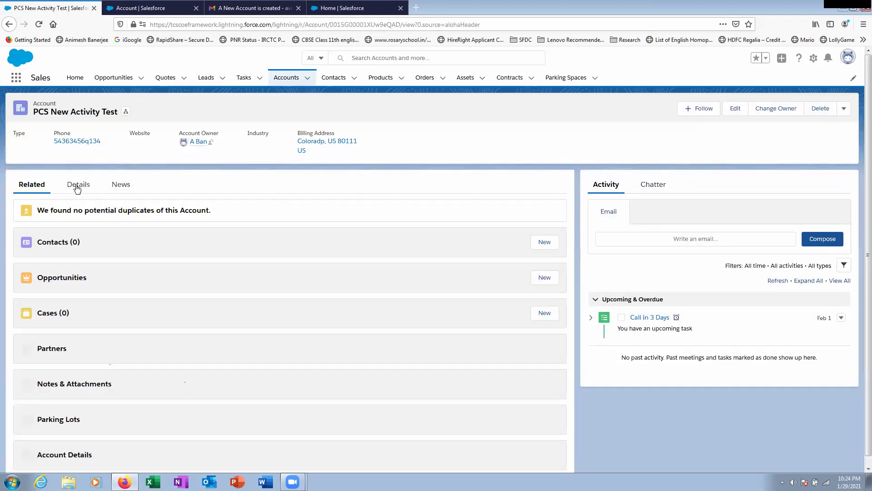
{"action": "left_click", "coordinate": [78, 185]}
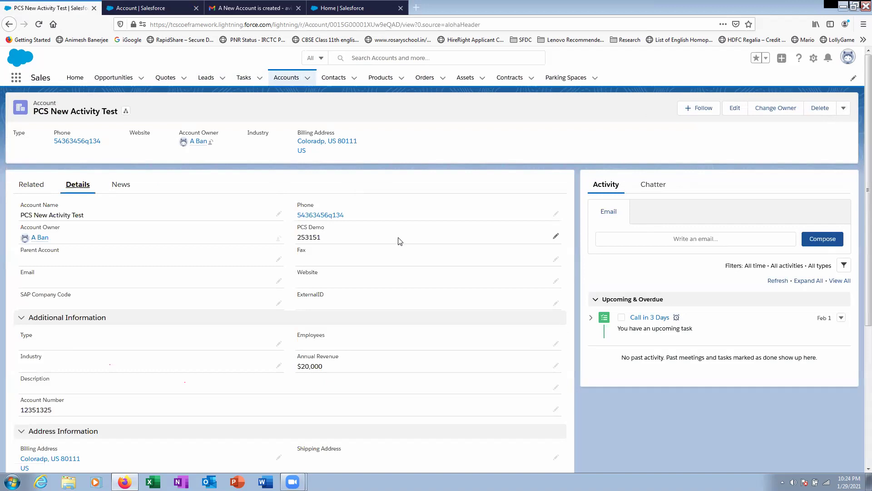
{"action": "key", "text": "ctrl+f"}
{"action": "scroll", "coordinate": [393, 234], "scroll_direction": "down", "scroll_amount": 5}
{"action": "type", "text": "total"}
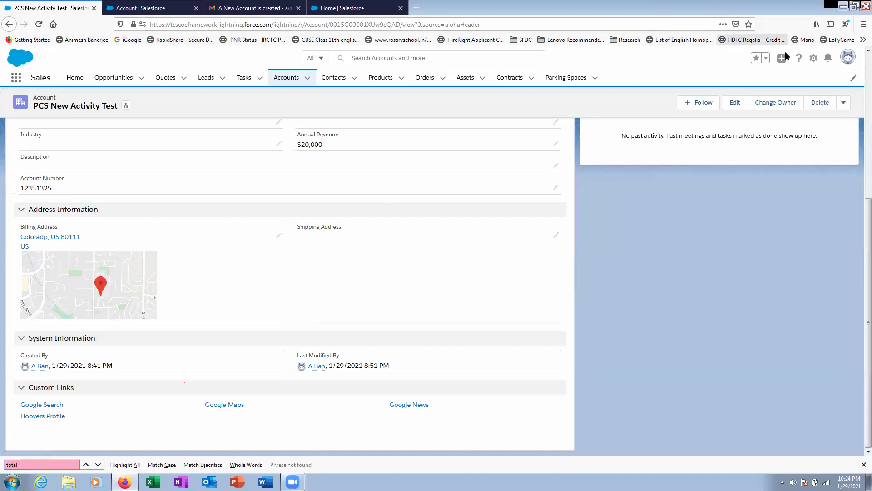
{"action": "scroll", "coordinate": [853, 105], "scroll_direction": "up", "scroll_amount": 5}
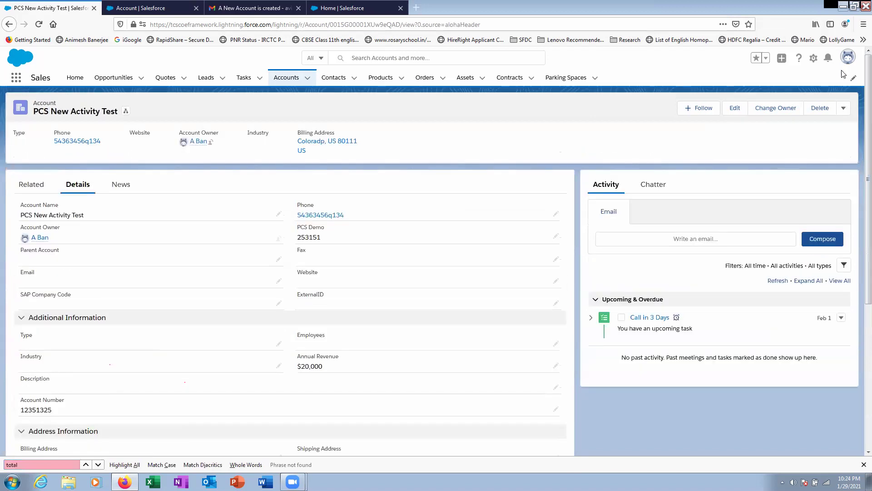
{"action": "left_click", "coordinate": [846, 64]}
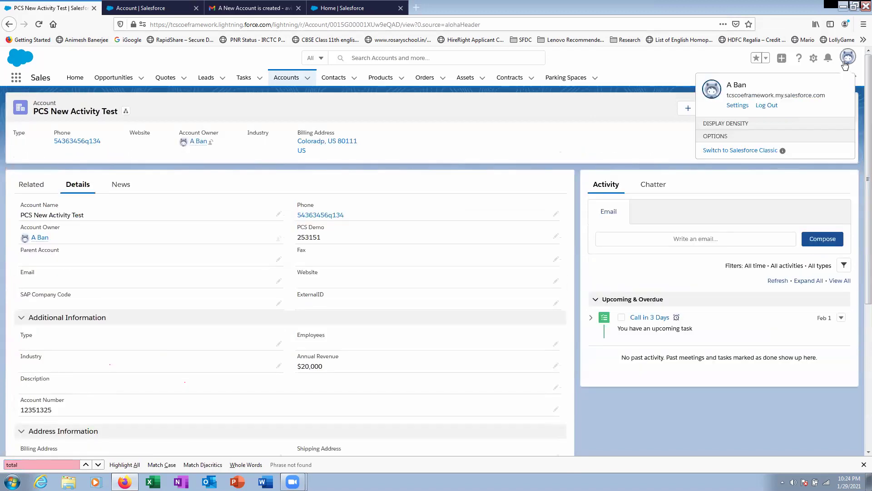
- Log out of Salesforce and close the Object Manager and Salesforce home tabs
{"action": "left_click", "coordinate": [765, 110]}
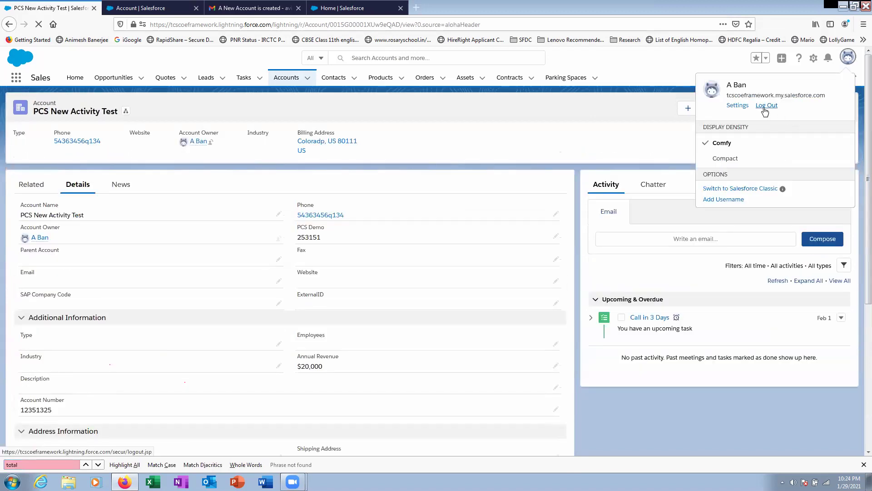
{"action": "left_click", "coordinate": [145, 10]}
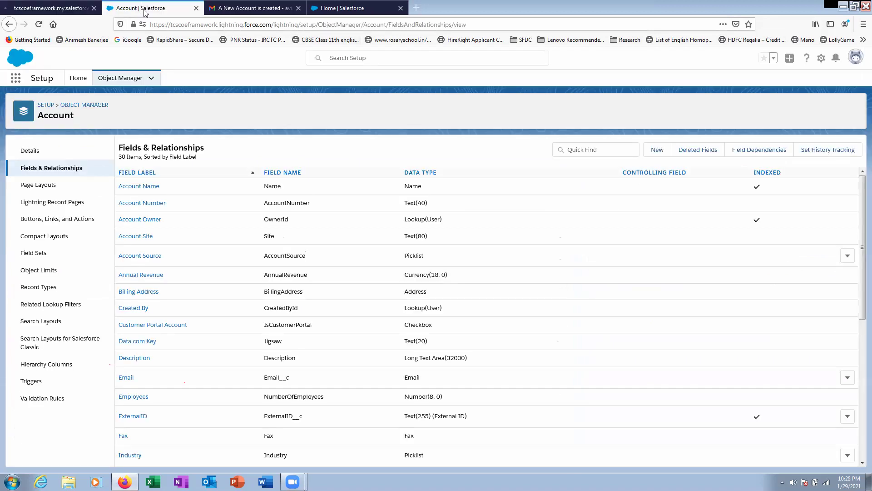
{"action": "left_click", "coordinate": [196, 9]}
{"action": "left_click", "coordinate": [226, 9]}
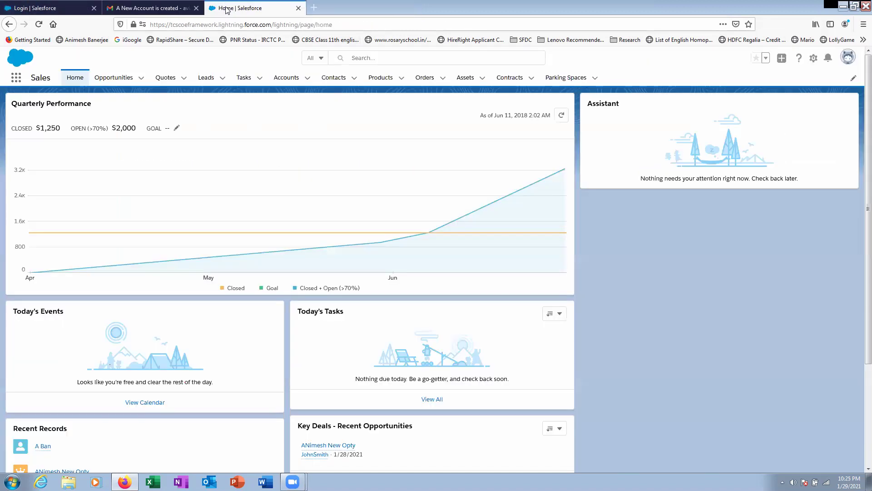
{"action": "left_click", "coordinate": [298, 8]}
- Try twice to sign back in on the Salesforce login page with saved credentials
{"action": "left_click", "coordinate": [70, 9]}
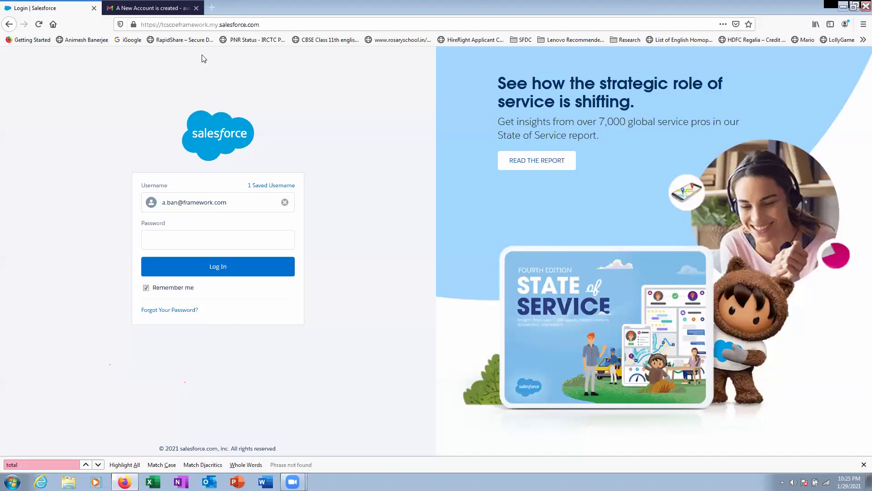
{"action": "left_click", "coordinate": [230, 268]}
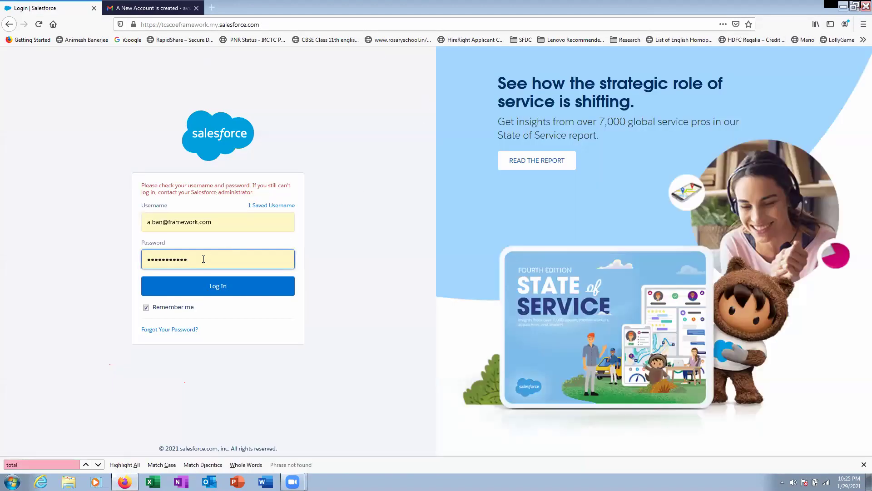
{"action": "left_click", "coordinate": [211, 298]}
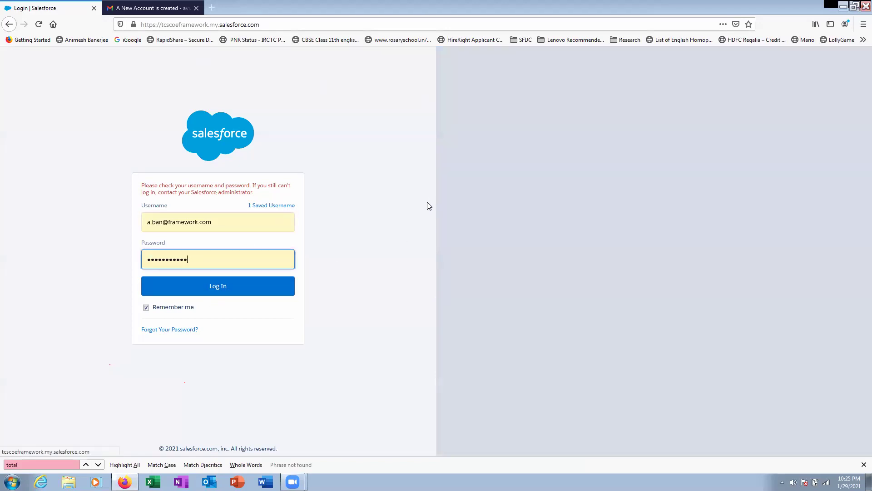
- Check the new account email in Gmail, then close the login tab and open a fresh tab
{"action": "left_click", "coordinate": [162, 9]}
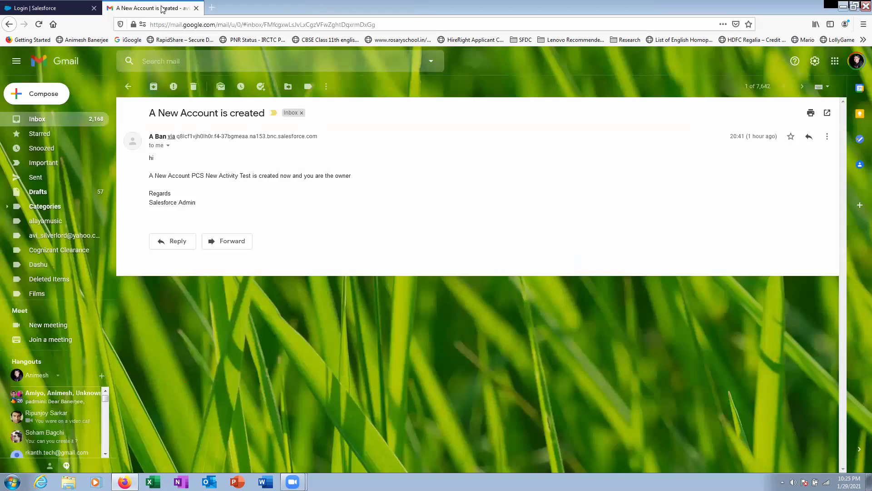
{"action": "left_click", "coordinate": [50, 8]}
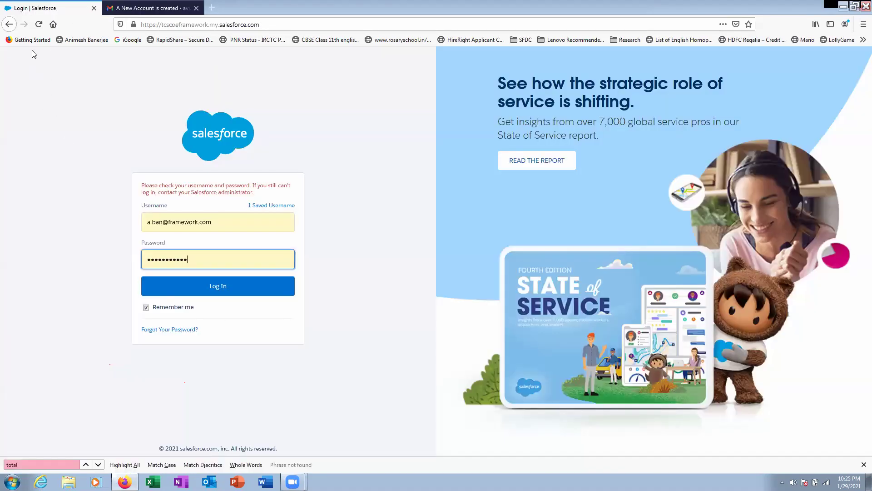
{"action": "left_click", "coordinate": [132, 10]}
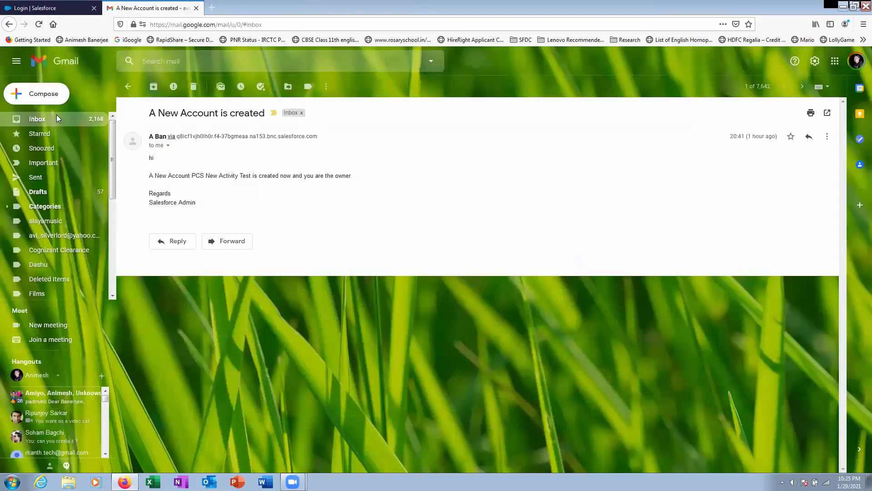
{"action": "left_click", "coordinate": [57, 118]}
{"action": "left_click", "coordinate": [61, 10]}
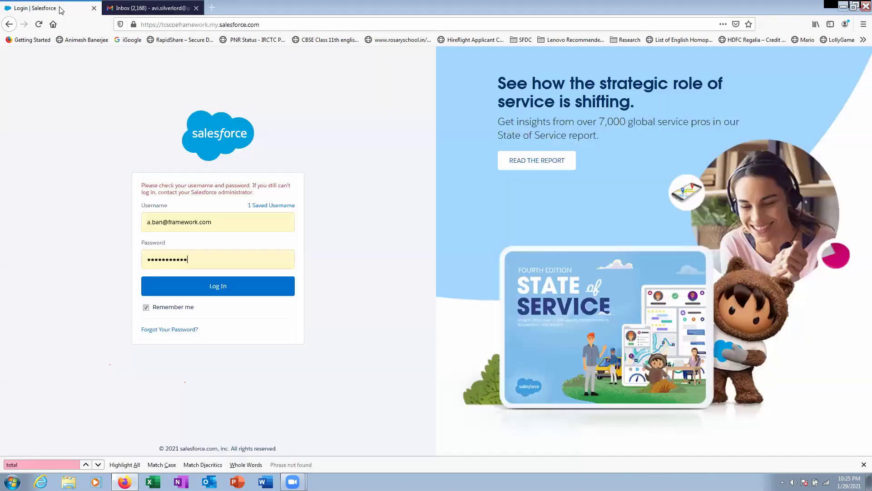
{"action": "left_click", "coordinate": [212, 259]}
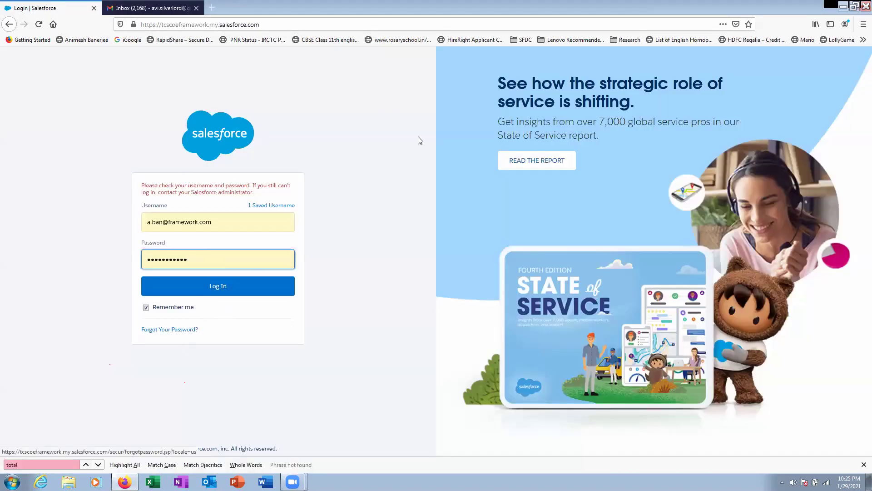
{"action": "left_click", "coordinate": [94, 8]}
{"action": "left_click", "coordinate": [110, 9]}
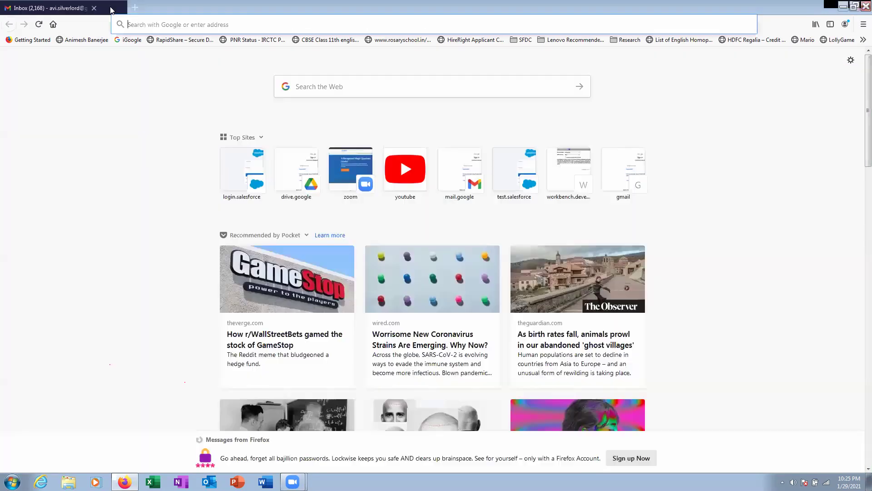
- Load login.salesforce.com from the address bar's suggestion to sign back in
{"action": "type", "text": "login.salesforce.com/"}
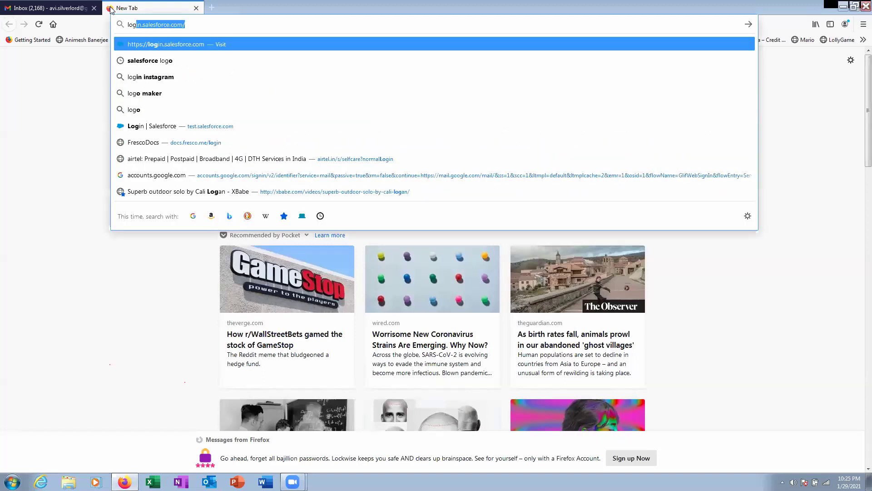
{"action": "key", "text": "Right"}
{"action": "key", "text": "Return"}
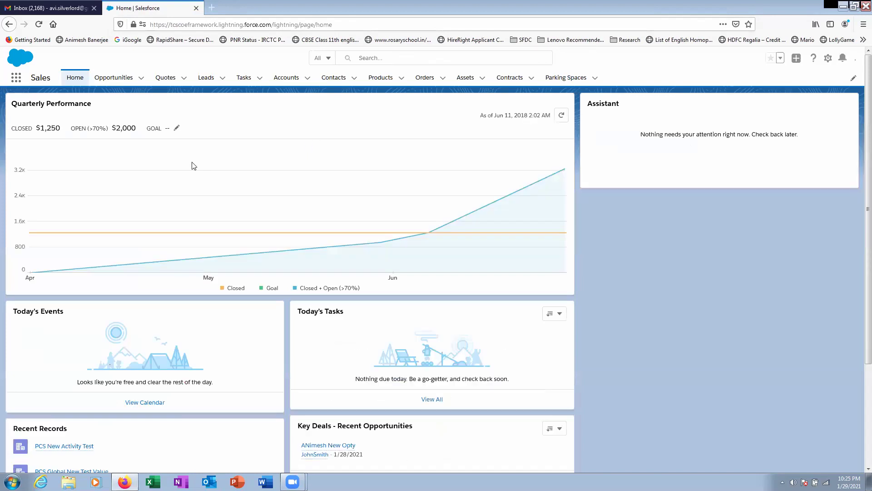
- Find 'tota' on PCS New Activity Test's Details, confirming Total Amount shows $20,000
{"action": "left_click", "coordinate": [286, 78]}
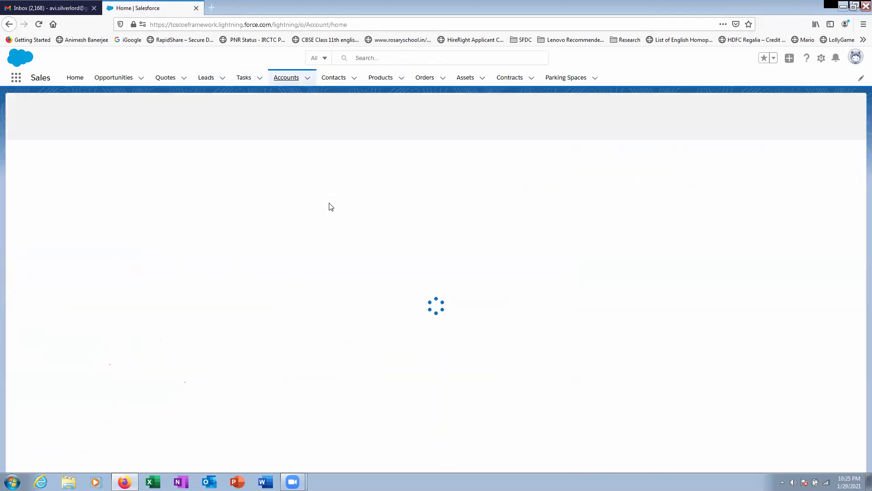
{"action": "left_click", "coordinate": [87, 160]}
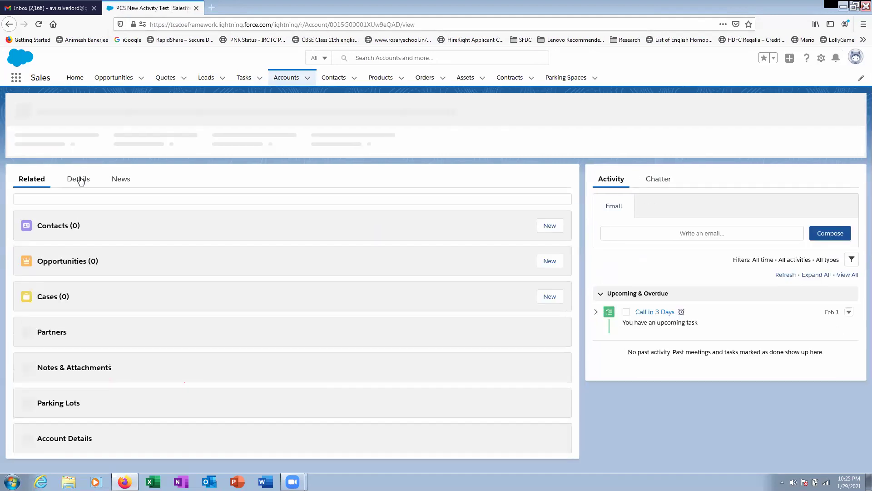
{"action": "left_click", "coordinate": [78, 180]}
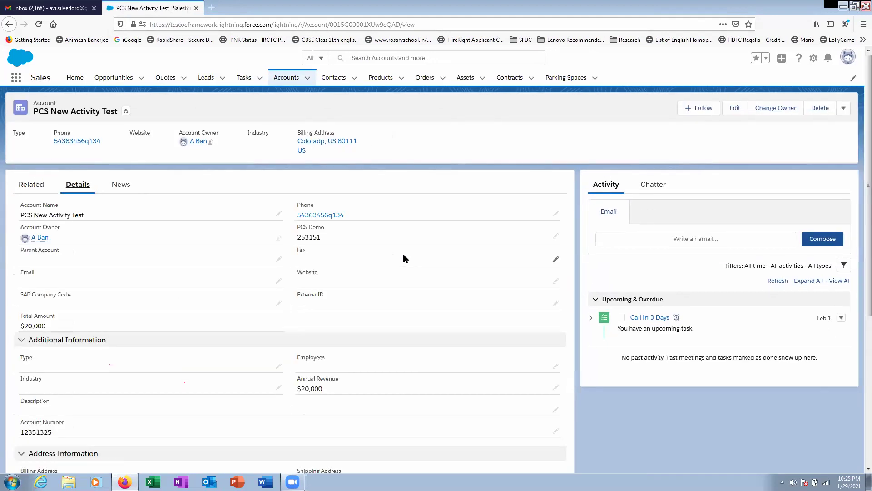
{"action": "scroll", "coordinate": [403, 255], "scroll_direction": "down", "scroll_amount": 5}
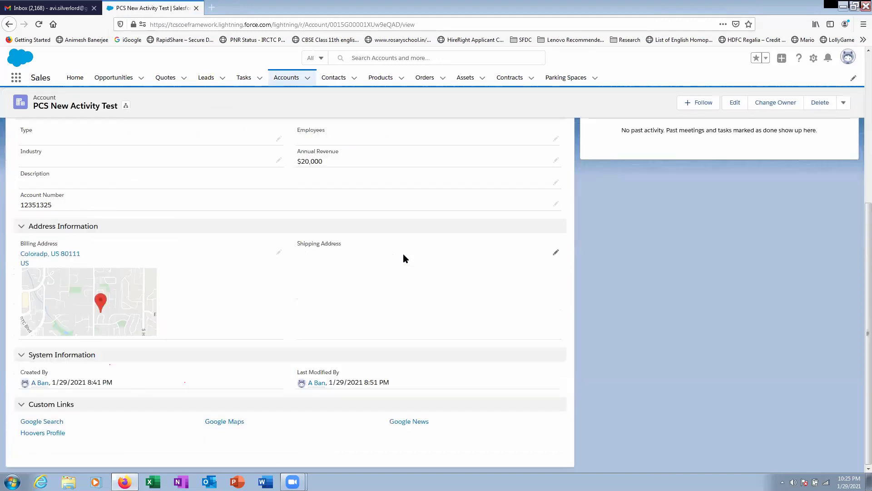
{"action": "scroll", "coordinate": [404, 255], "scroll_direction": "up", "scroll_amount": 2}
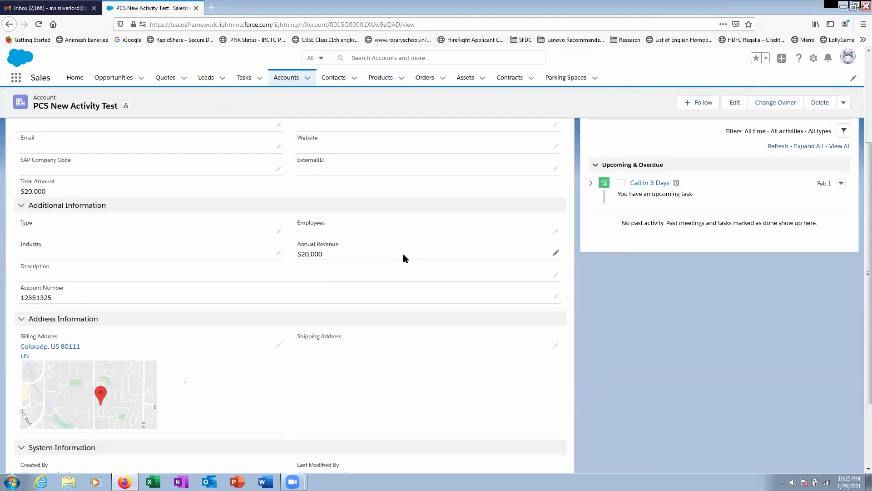
{"action": "scroll", "coordinate": [404, 255], "scroll_direction": "up", "scroll_amount": 3}
{"action": "key", "text": "ctrl+f"}
{"action": "type", "text": "t"}
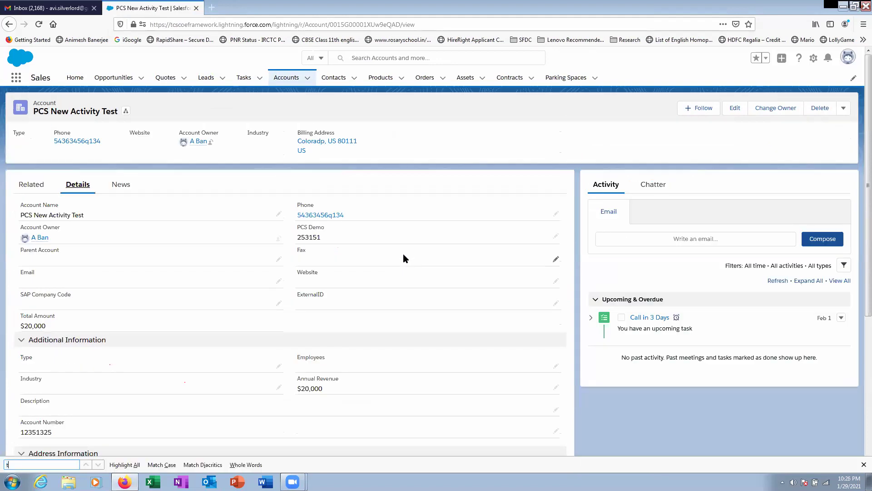
{"action": "type", "text": "ota"}
{"action": "left_click", "coordinate": [89, 331]}
{"action": "scroll", "coordinate": [89, 330], "scroll_direction": "down", "scroll_amount": 2}
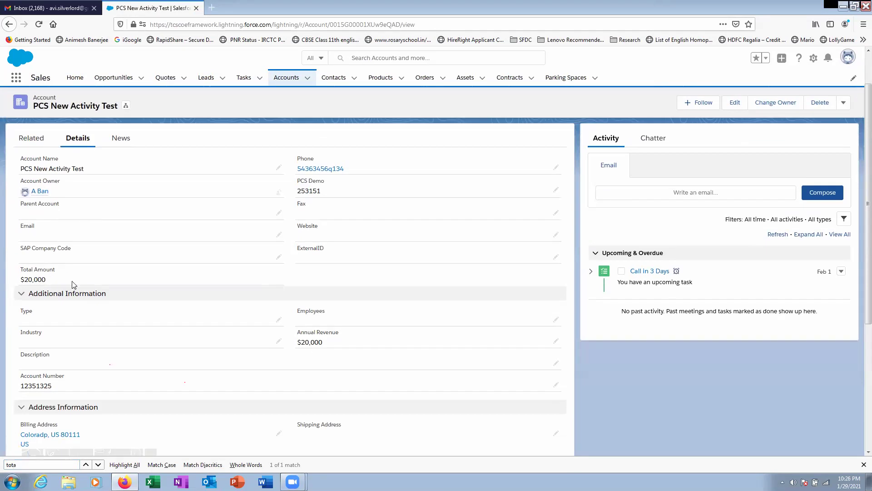
{"action": "scroll", "coordinate": [117, 326], "scroll_direction": "down", "scroll_amount": 5}
{"action": "scroll", "coordinate": [119, 327], "scroll_direction": "up", "scroll_amount": 5}
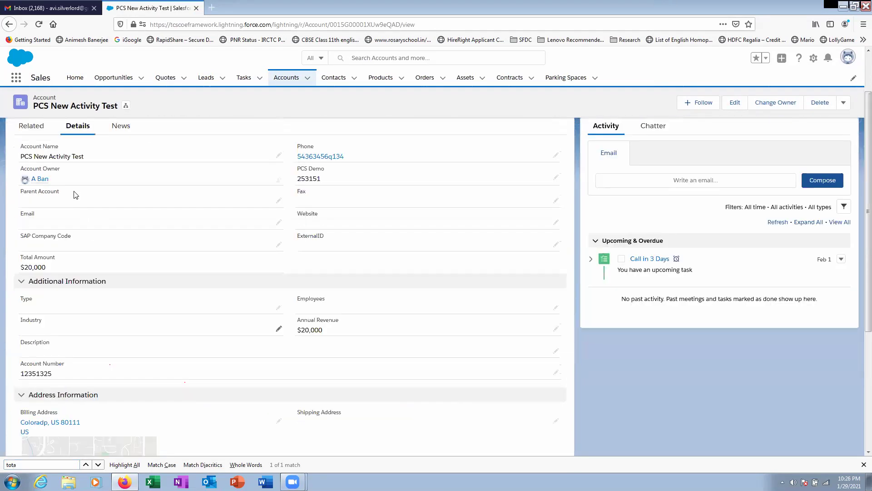
- Open the account's Related tab and view all Account Details records
{"action": "left_click", "coordinate": [33, 125]}
{"action": "scroll", "coordinate": [384, 396], "scroll_direction": "down", "scroll_amount": 1}
{"action": "scroll", "coordinate": [384, 395], "scroll_direction": "down", "scroll_amount": 1}
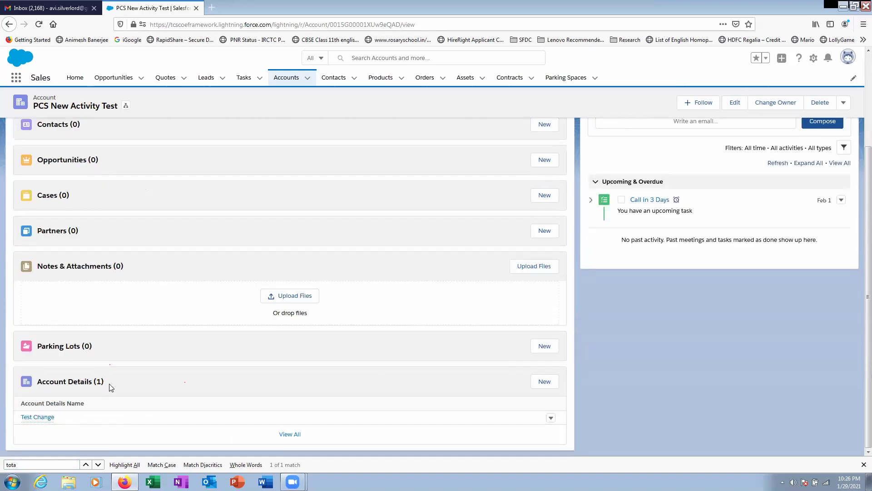
{"action": "left_click", "coordinate": [289, 435]}
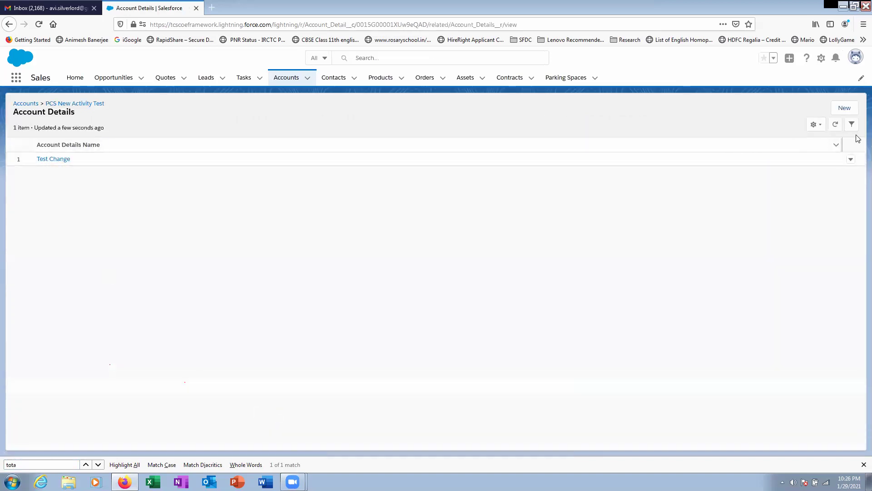
- Create Account Detail 'Test Change 2' with TCS 30000 and save it
{"action": "left_click", "coordinate": [845, 108]}
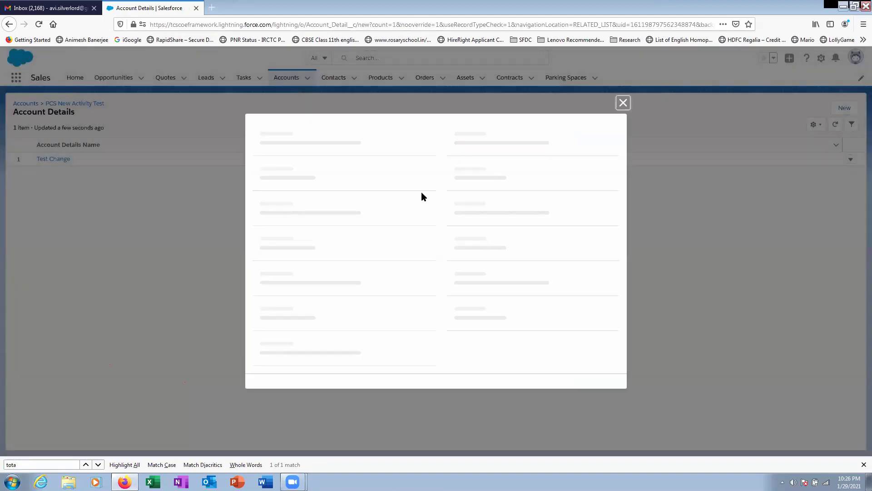
{"action": "left_click", "coordinate": [319, 232]}
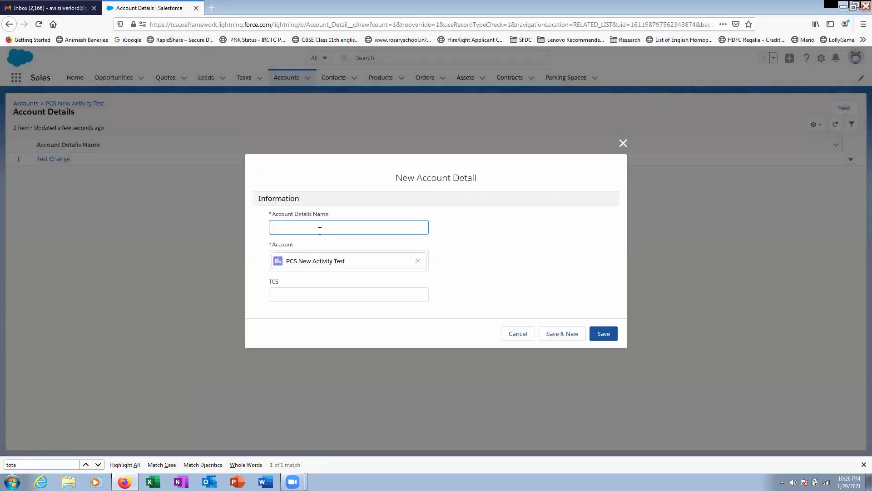
{"action": "type", "text": "T"}
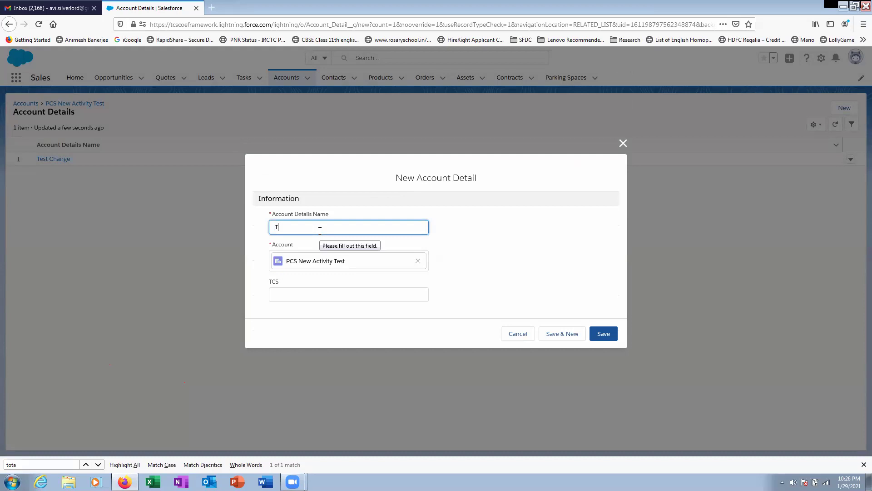
{"action": "type", "text": "est Change 2"}
{"action": "left_click", "coordinate": [293, 298]}
{"action": "type", "text": "30000"}
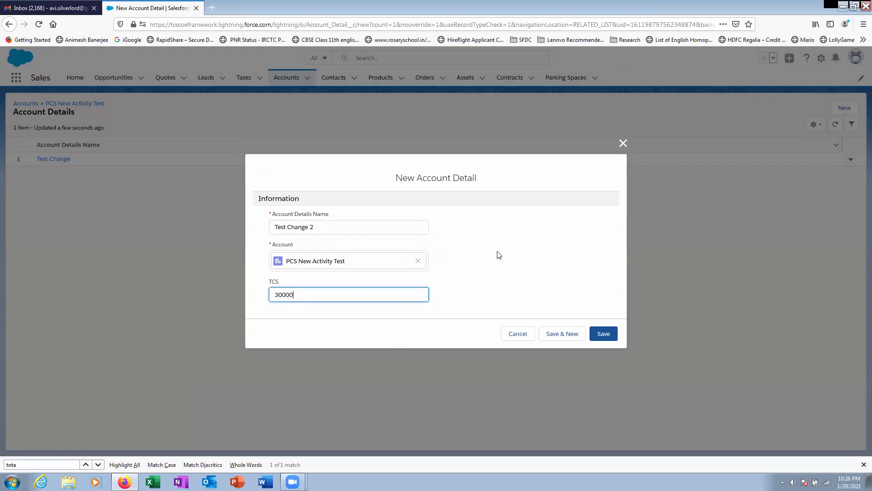
{"action": "left_click", "coordinate": [604, 336]}
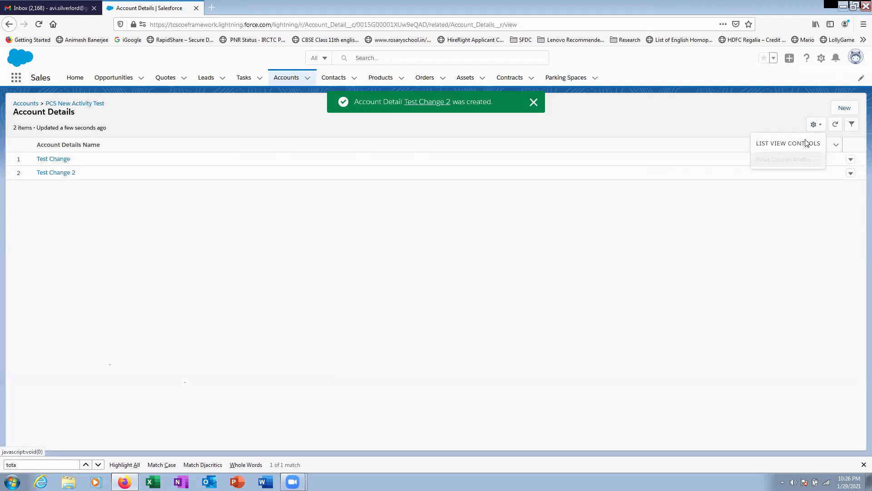
- Toggle the quick filters panel, then return to the Accounts list
{"action": "left_click", "coordinate": [851, 127]}
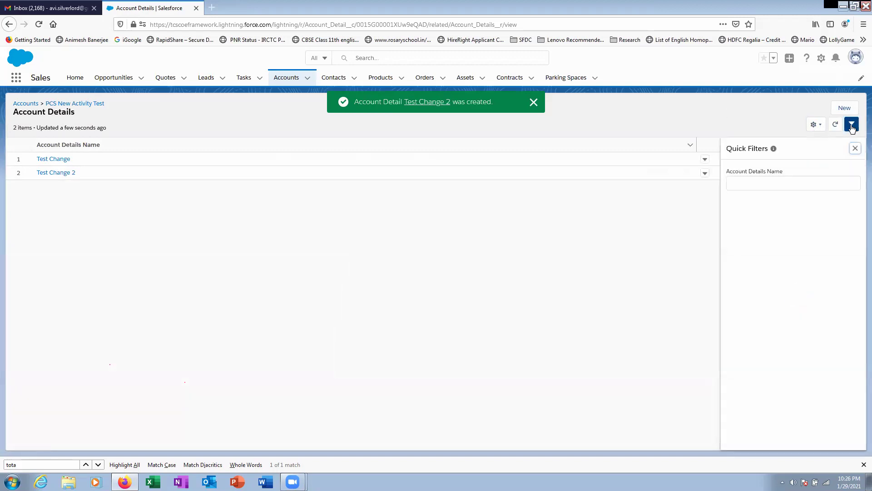
{"action": "left_click", "coordinate": [853, 149]}
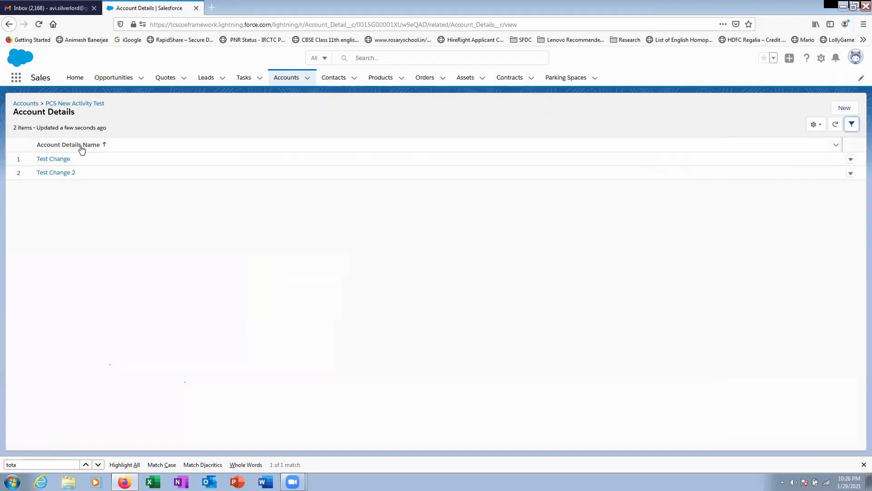
{"action": "left_click", "coordinate": [20, 104]}
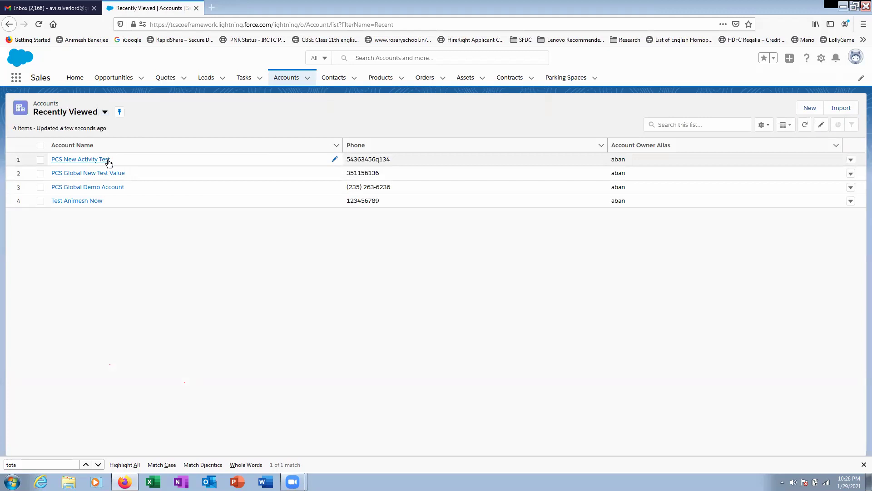
- Reopen the PCS New Activity Test account and show its details, where Total Amount still reads $20,000
{"action": "left_click", "coordinate": [111, 159]}
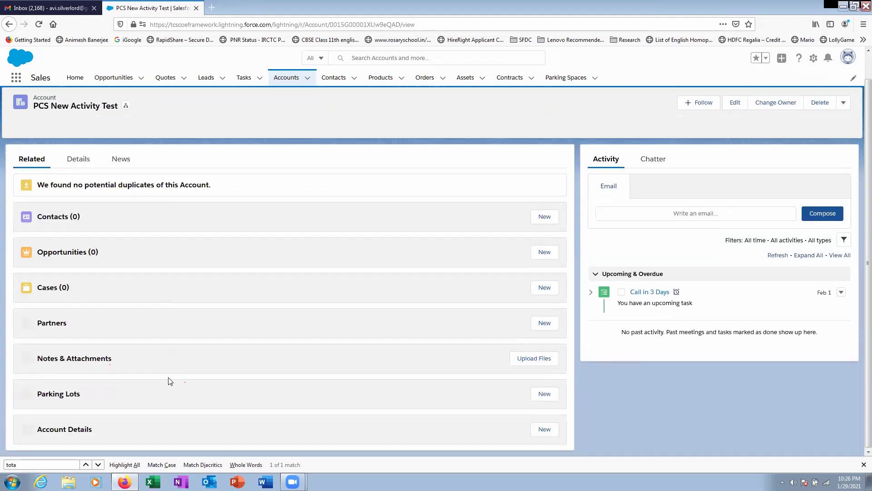
{"action": "scroll", "coordinate": [462, 424], "scroll_direction": "down", "scroll_amount": 3}
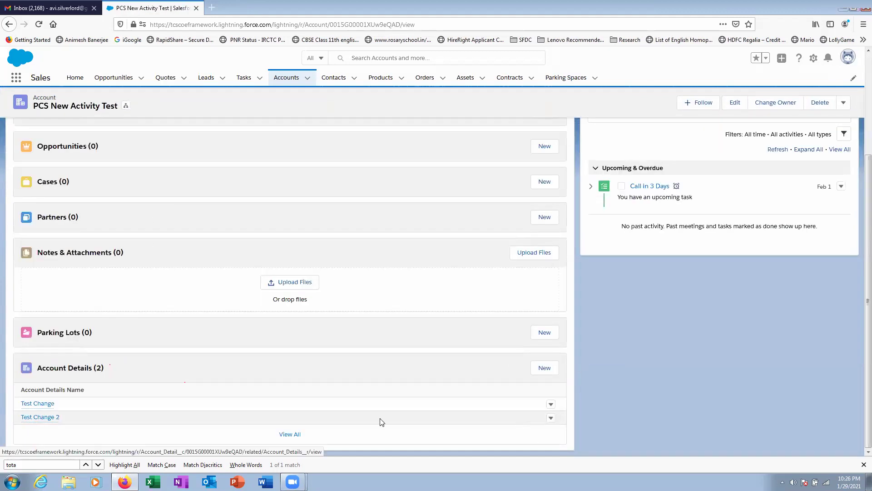
{"action": "mouse_move", "coordinate": [36, 419]}
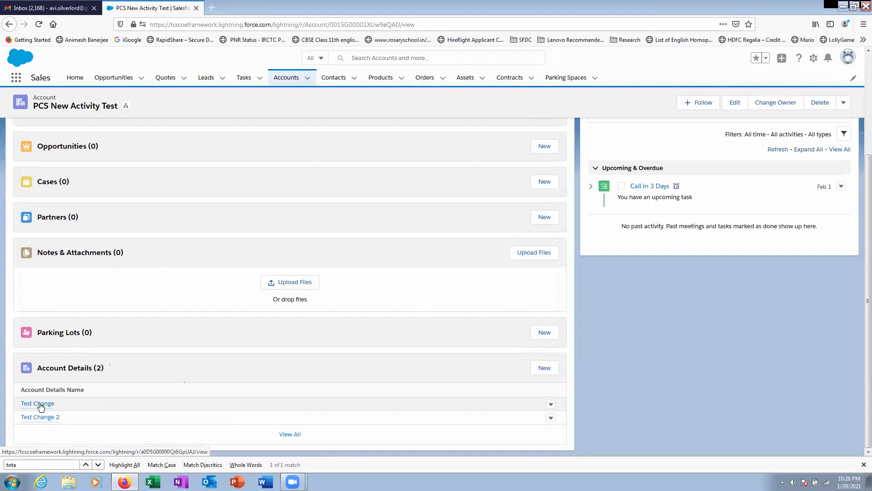
{"action": "scroll", "coordinate": [235, 248], "scroll_direction": "up", "scroll_amount": 4}
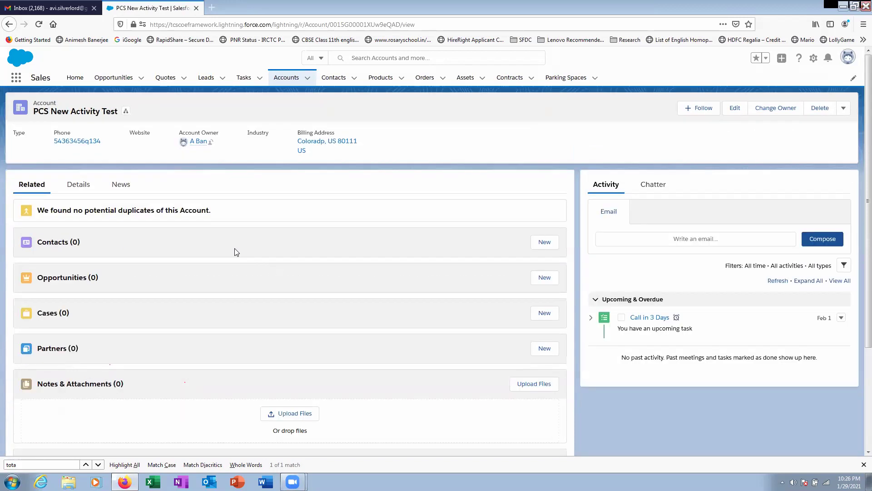
{"action": "left_click", "coordinate": [78, 190]}
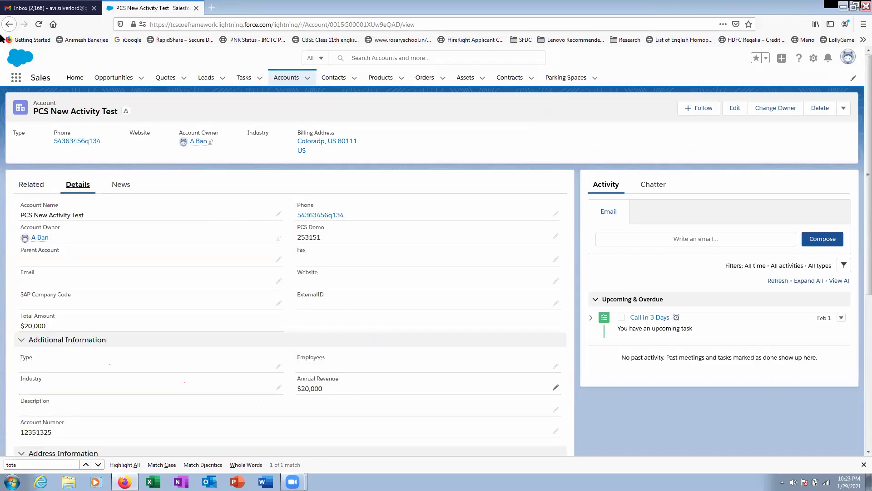
- Reload the account page so Total Amount reads $50,000 and Annual Revenue $30,000
{"action": "left_click", "coordinate": [39, 25]}
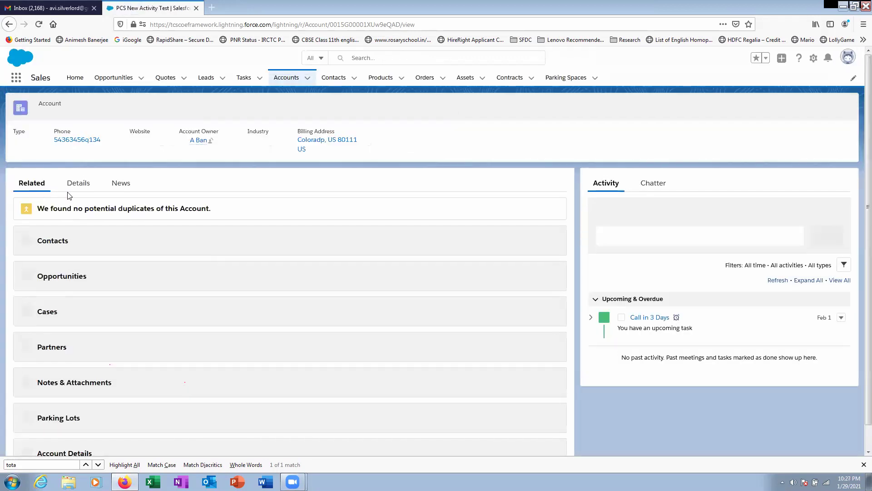
{"action": "left_click", "coordinate": [77, 186]}
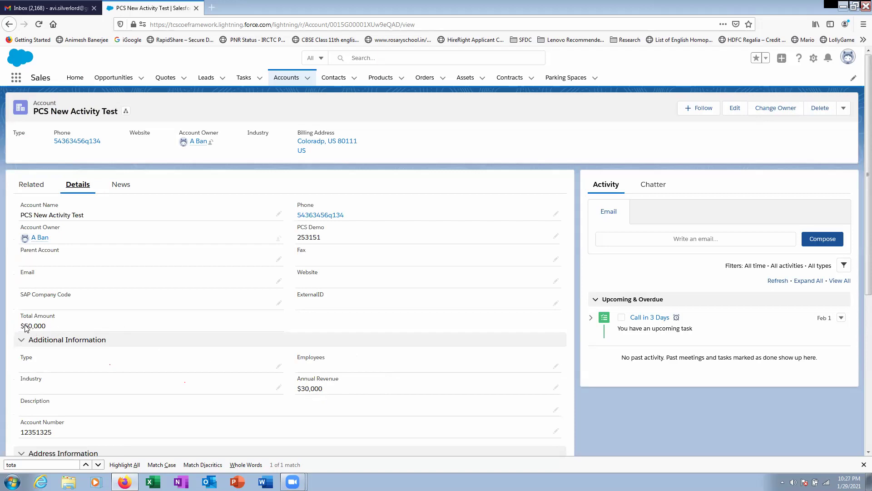
{"action": "triple_click", "coordinate": [2, 318]}
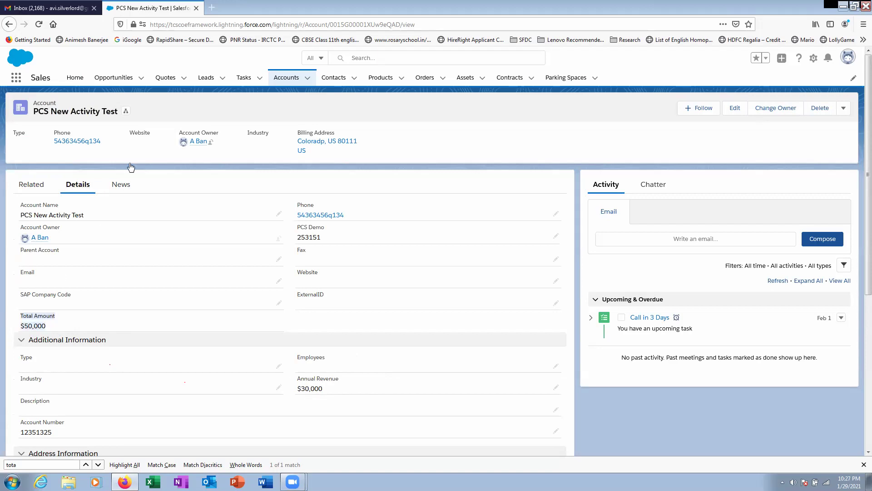
{"action": "left_click", "coordinate": [45, 8]}
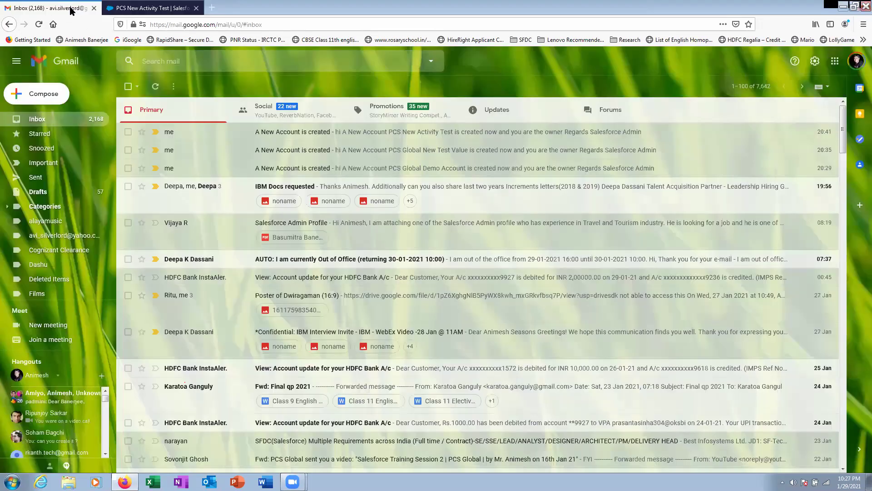
{"action": "left_click", "coordinate": [155, 8]}
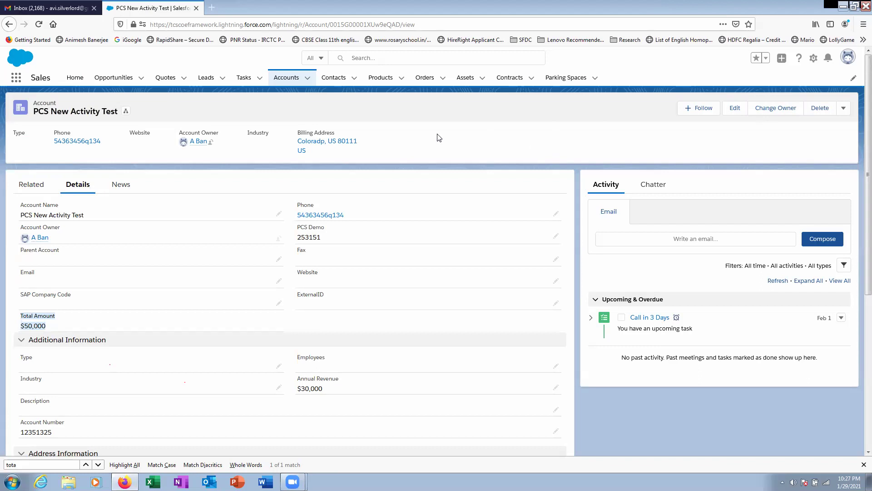
{"action": "left_click", "coordinate": [55, 328]}
{"action": "left_click_drag", "start_coordinate": [53, 329], "coordinate": [7, 314]}
{"action": "left_click", "coordinate": [487, 135]}
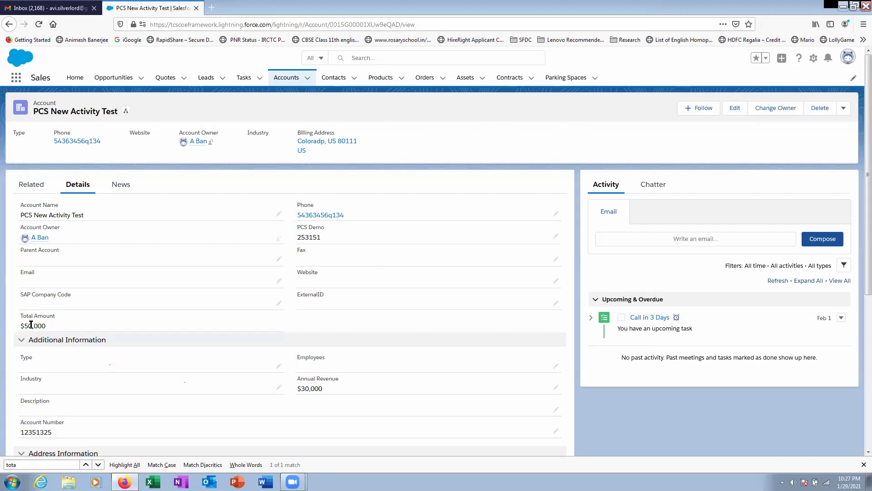
{"action": "scroll", "coordinate": [207, 325], "scroll_direction": "down", "scroll_amount": 4}
{"action": "scroll", "coordinate": [207, 325], "scroll_direction": "up", "scroll_amount": 4}
{"action": "scroll", "coordinate": [219, 368], "scroll_direction": "down", "scroll_amount": 5}
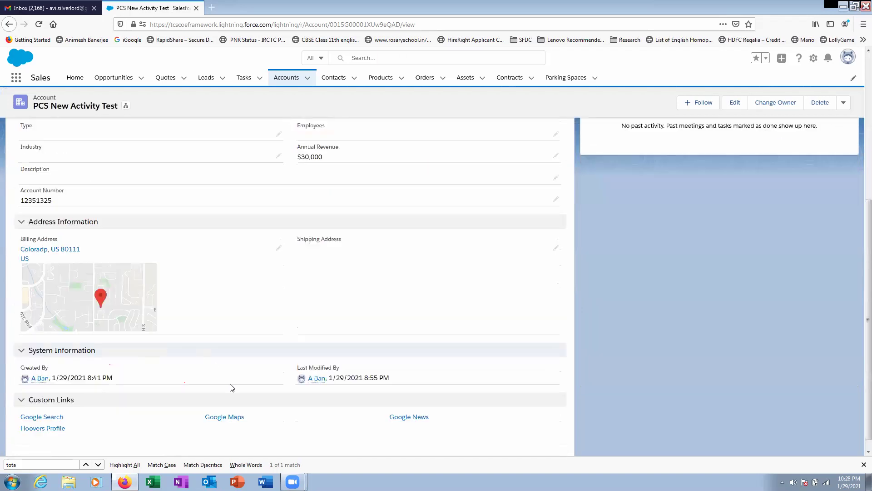
{"action": "scroll", "coordinate": [257, 397], "scroll_direction": "up", "scroll_amount": 5}
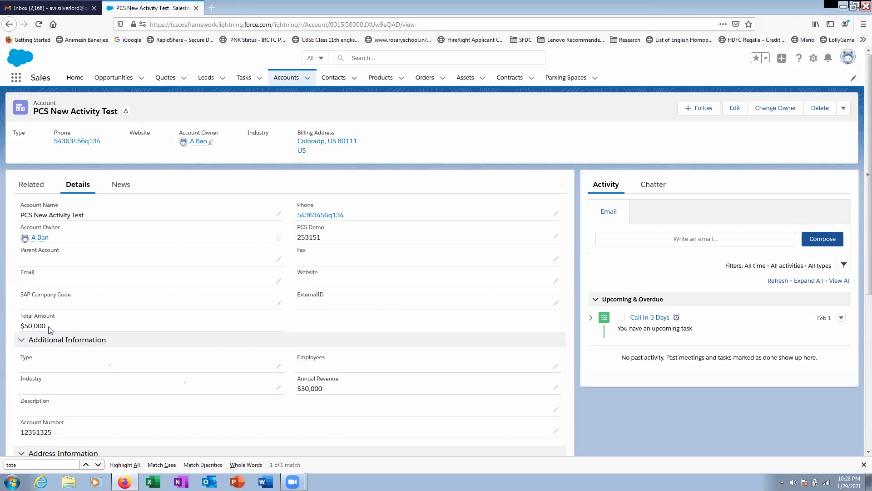
{"action": "scroll", "coordinate": [90, 323], "scroll_direction": "down", "scroll_amount": 5}
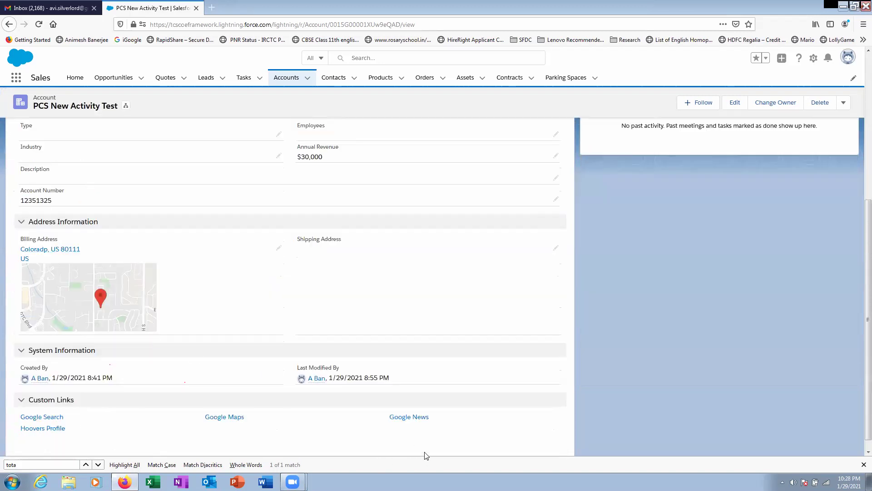
{"action": "scroll", "coordinate": [285, 341], "scroll_direction": "up", "scroll_amount": 5}
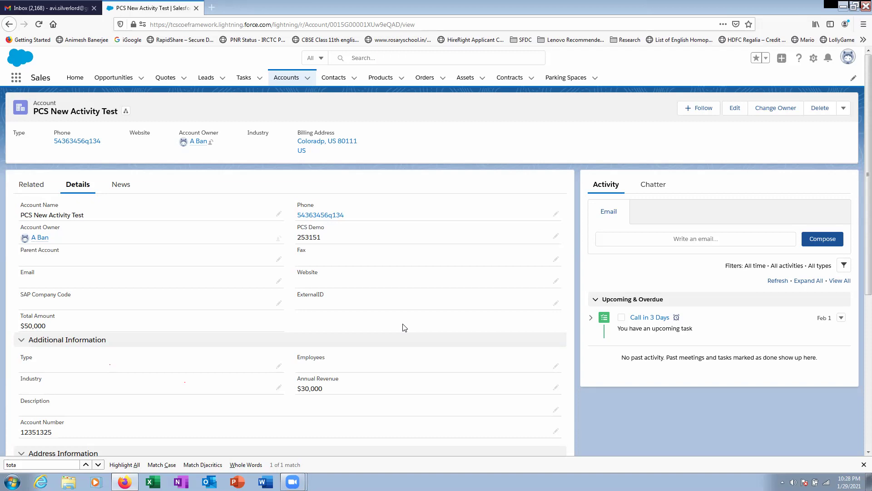
{"action": "left_click", "coordinate": [50, 8]}
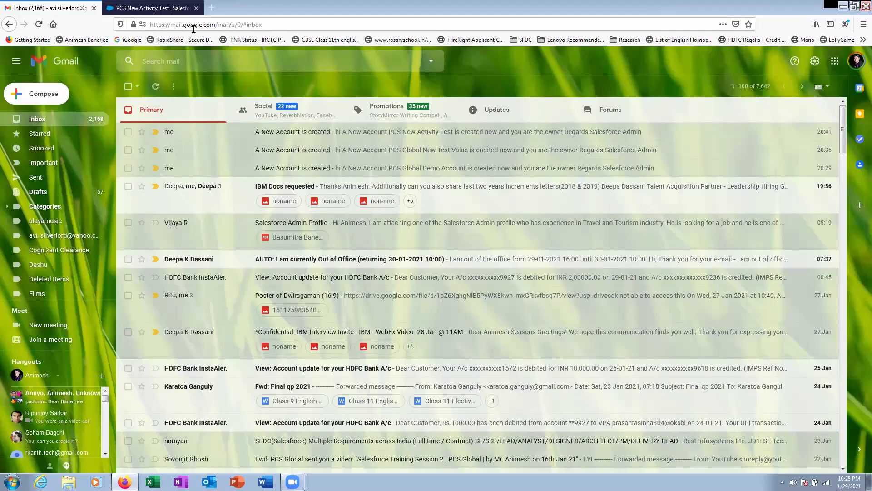
{"action": "left_click", "coordinate": [150, 8]}
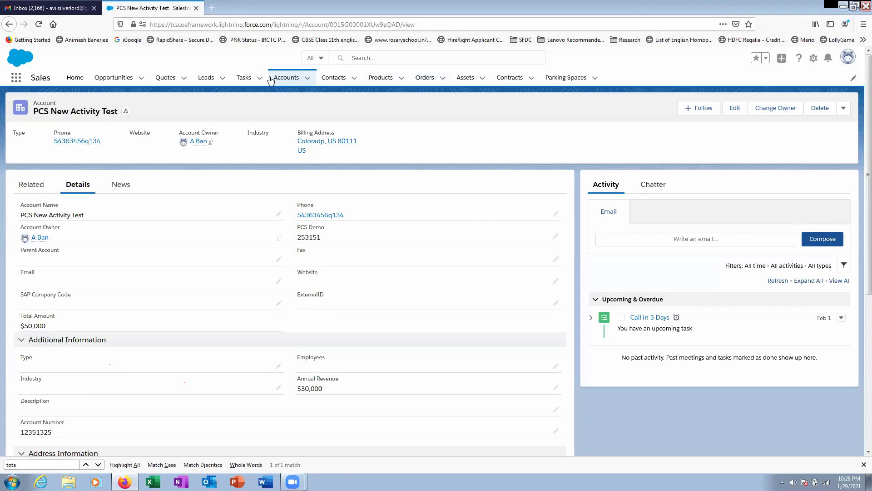
{"action": "left_click", "coordinate": [813, 60]}
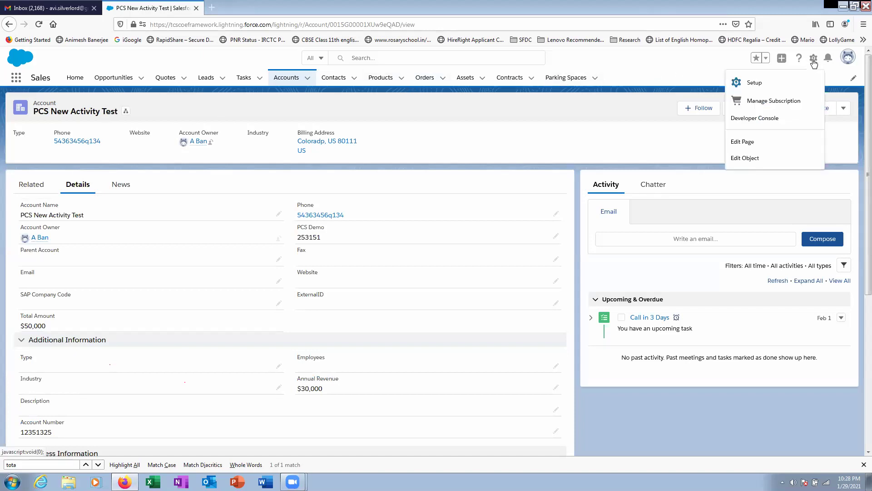
- Go through Setup's Object Manager to the Account Detail object (Account_Detail__c) settings page
{"action": "left_click", "coordinate": [749, 86]}
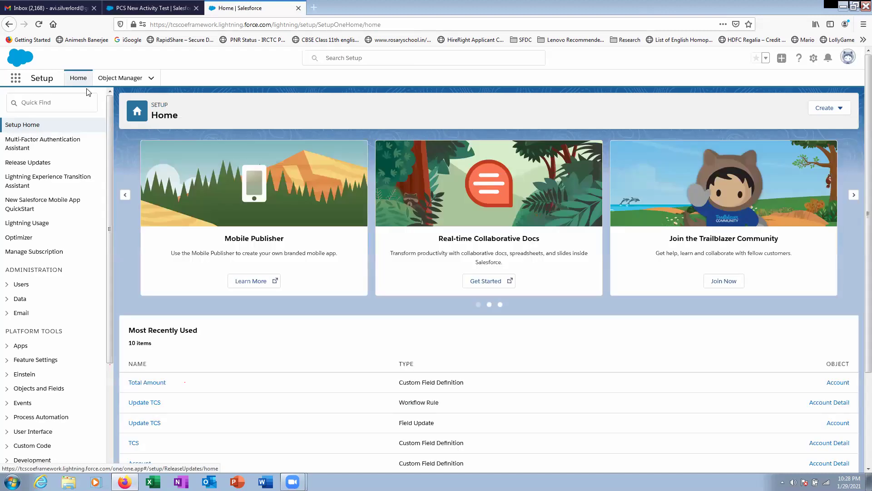
{"action": "left_click", "coordinate": [120, 78]}
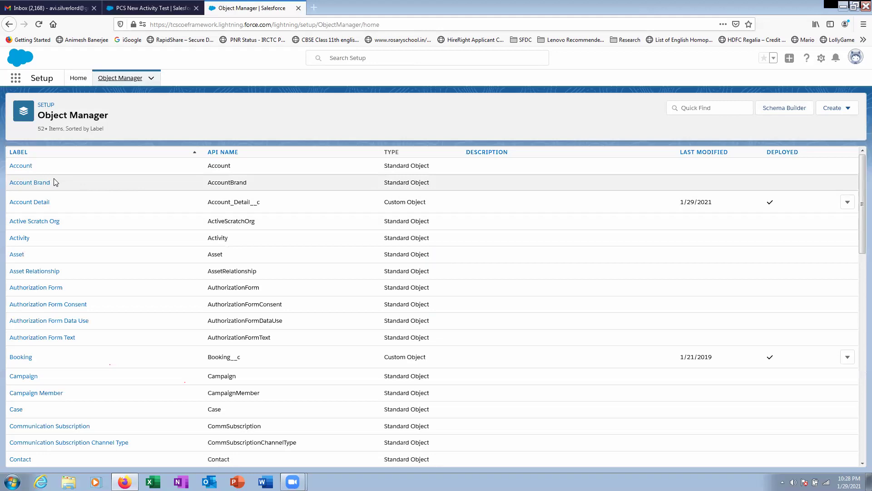
{"action": "left_click", "coordinate": [29, 167]}
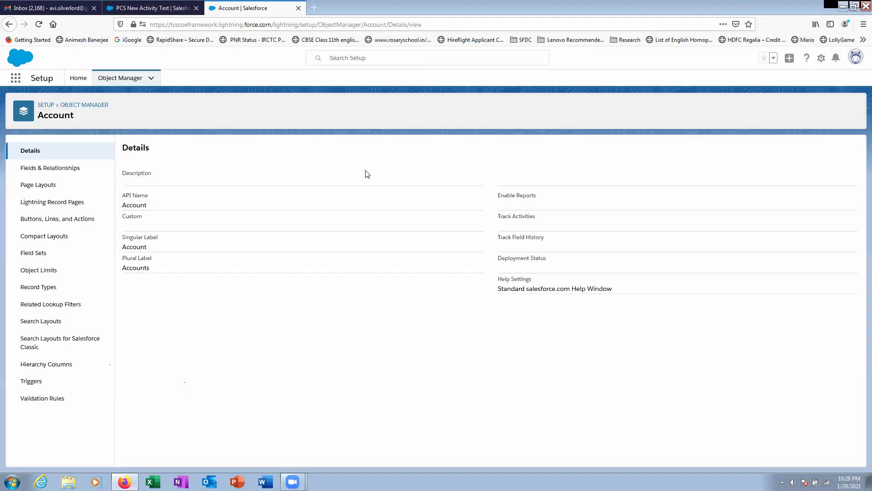
{"action": "left_click", "coordinate": [51, 174]}
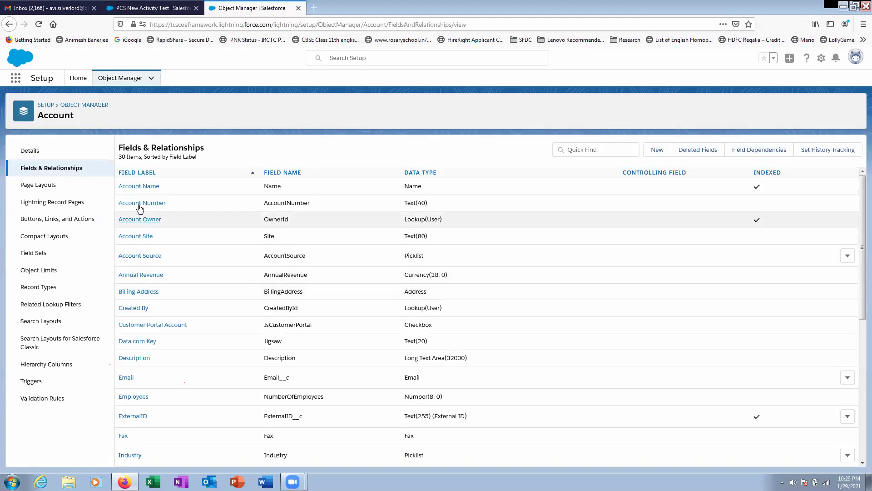
{"action": "left_click", "coordinate": [658, 150]}
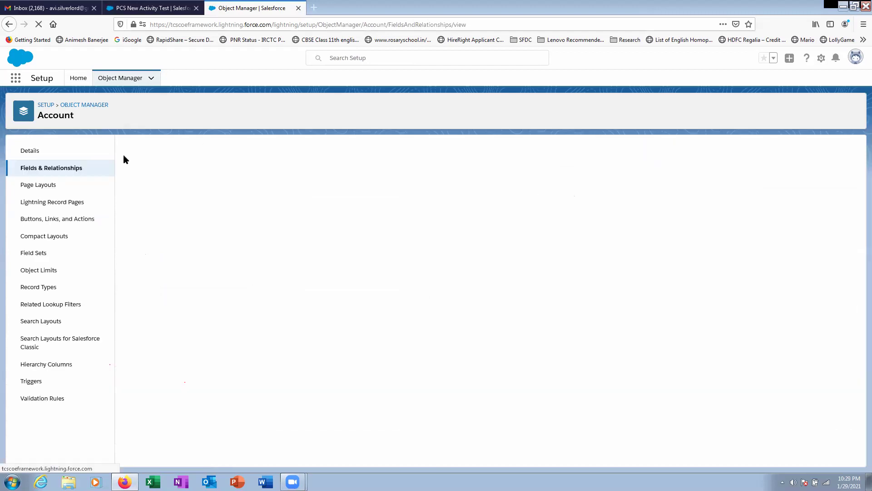
{"action": "left_click", "coordinate": [119, 79]}
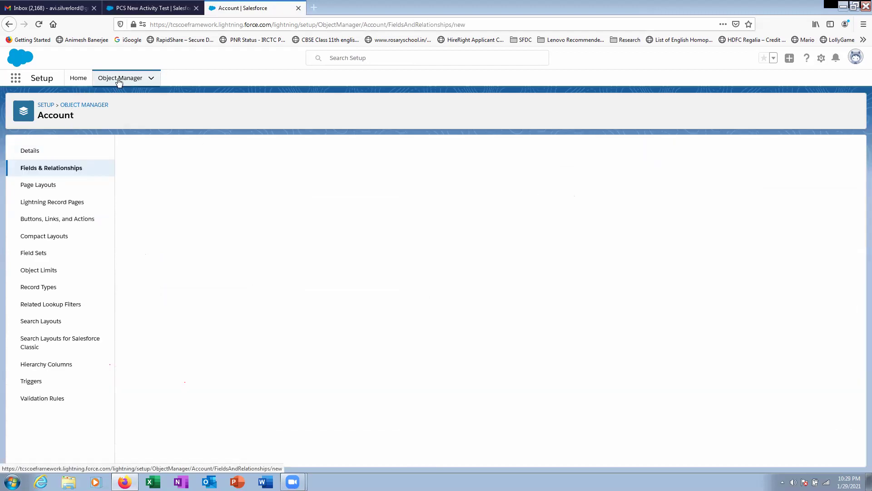
{"action": "left_click", "coordinate": [43, 202]}
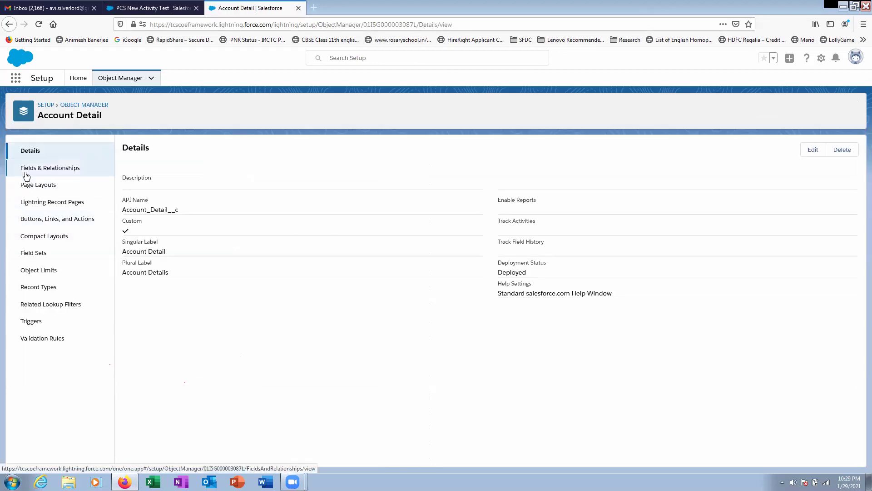
- Start a new Account Detail Formula field labelled TEST Formula with a Number return type
{"action": "left_click", "coordinate": [26, 169]}
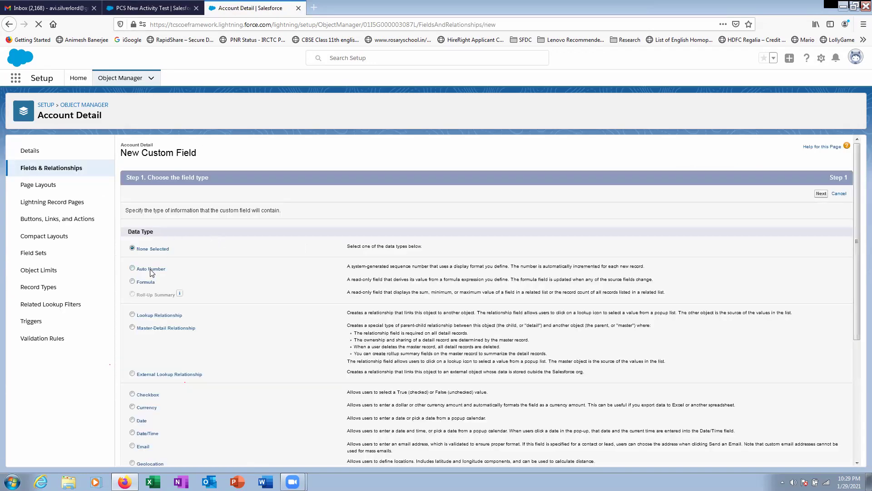
{"action": "left_click", "coordinate": [142, 282]}
{"action": "left_click", "coordinate": [821, 456]}
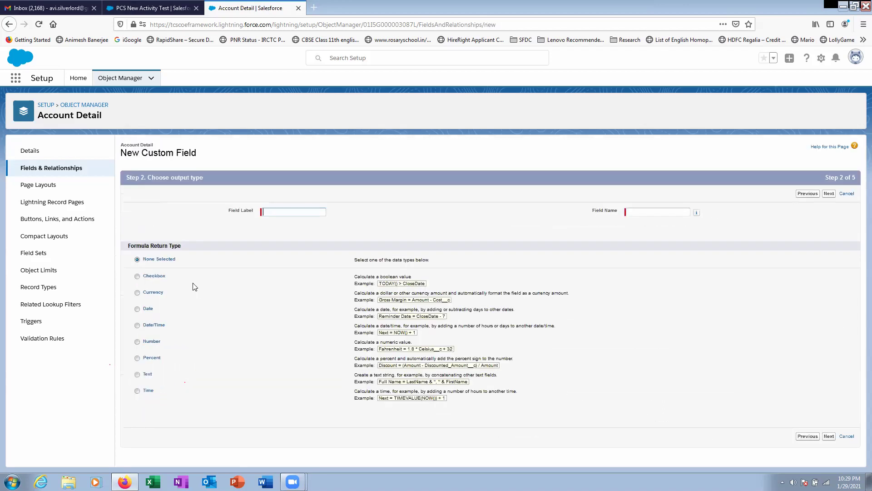
{"action": "left_click", "coordinate": [276, 213]}
{"action": "type", "text": "TE"}
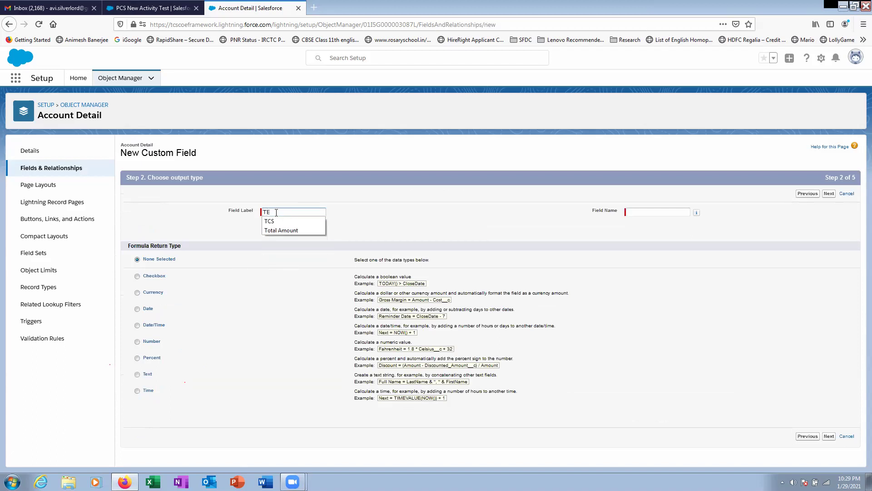
{"action": "type", "text": "ST Formaula"}
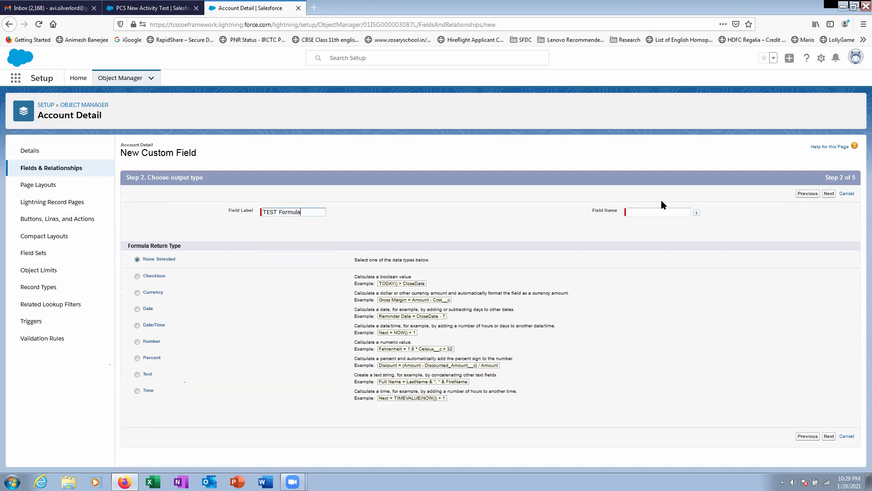
{"action": "left_click", "coordinate": [664, 211]}
{"action": "left_click", "coordinate": [153, 341]}
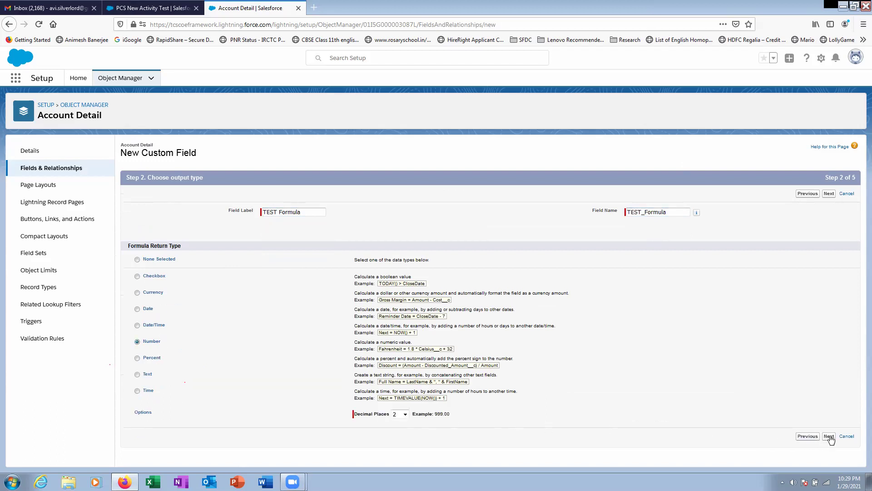
{"action": "left_click", "coordinate": [829, 437]}
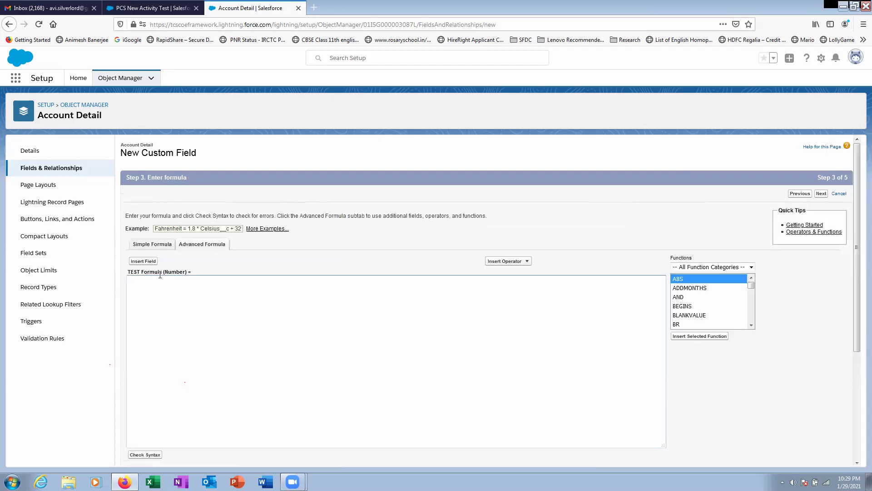
- Insert the TCS field (TCS__c) into the TEST Formula expression
{"action": "left_click", "coordinate": [143, 261]}
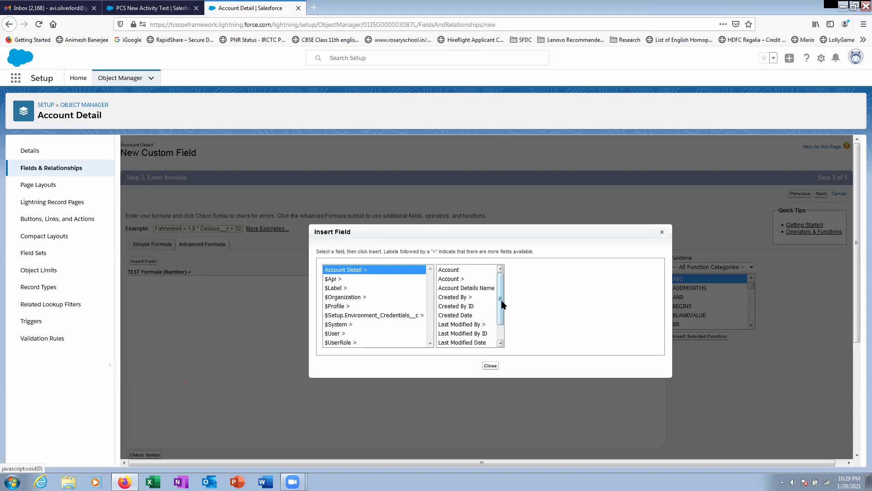
{"action": "scroll", "coordinate": [466, 296], "scroll_direction": "down", "scroll_amount": 1}
{"action": "left_click", "coordinate": [465, 342]}
{"action": "left_click", "coordinate": [534, 325]}
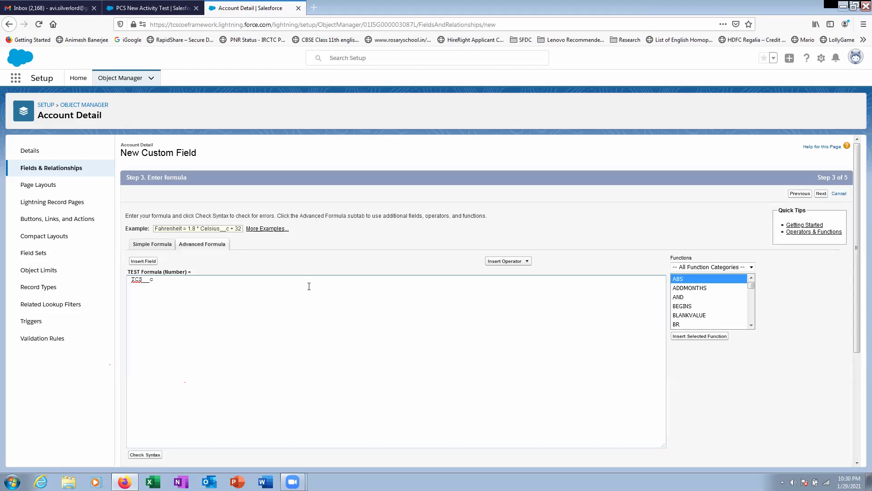
- Insert the related Account's Total Amount field (Account__r.Total_Amount__c) into the formula
{"action": "left_click", "coordinate": [143, 261]}
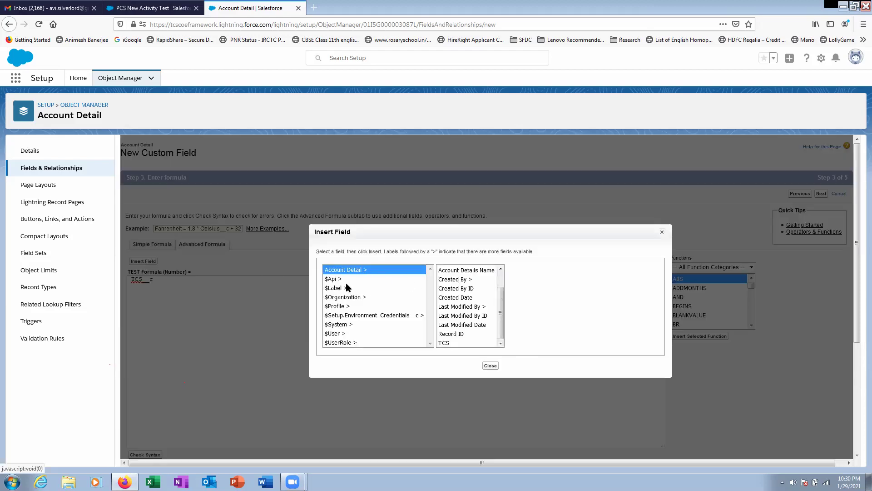
{"action": "scroll", "coordinate": [450, 282], "scroll_direction": "up", "scroll_amount": 1}
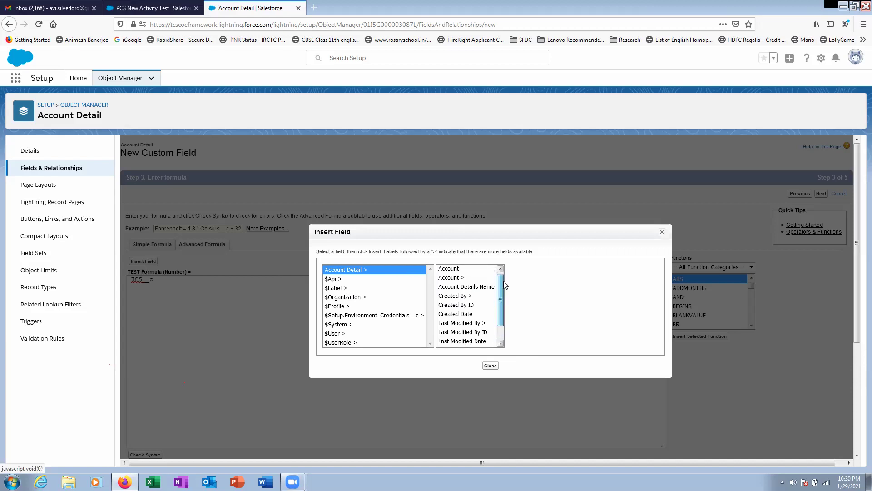
{"action": "left_click", "coordinate": [448, 279]}
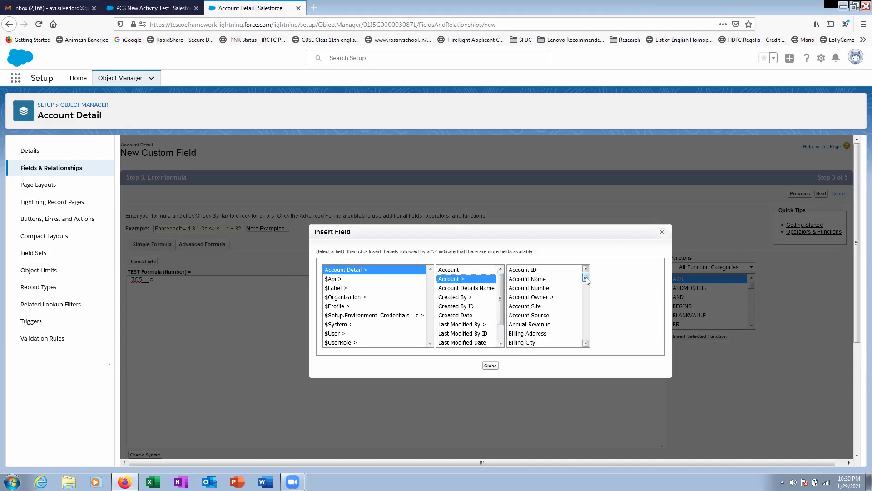
{"action": "left_click_drag", "start_coordinate": [587, 282], "coordinate": [589, 337]}
{"action": "left_click", "coordinate": [541, 324]}
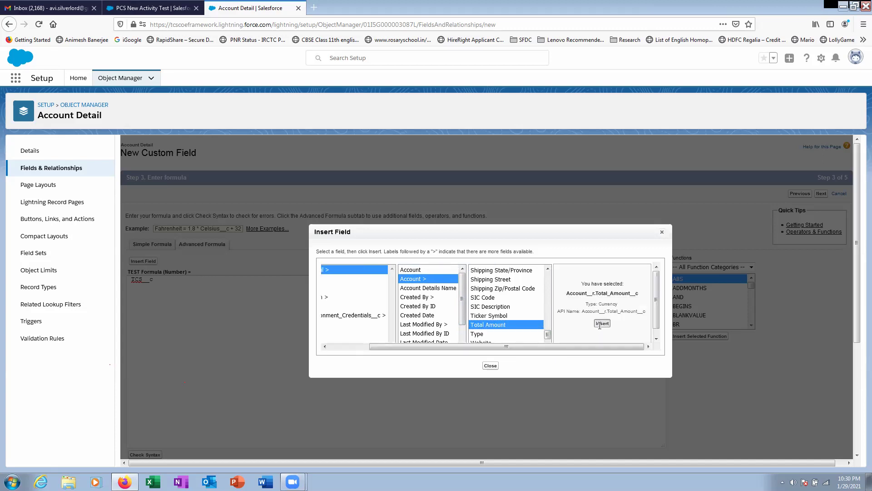
{"action": "left_click", "coordinate": [602, 323]}
{"action": "mouse_move", "coordinate": [168, 280]}
{"action": "left_mouse_down"}
{"action": "mouse_move", "coordinate": [232, 282]}
{"action": "mouse_move", "coordinate": [160, 287]}
{"action": "left_mouse_up"}
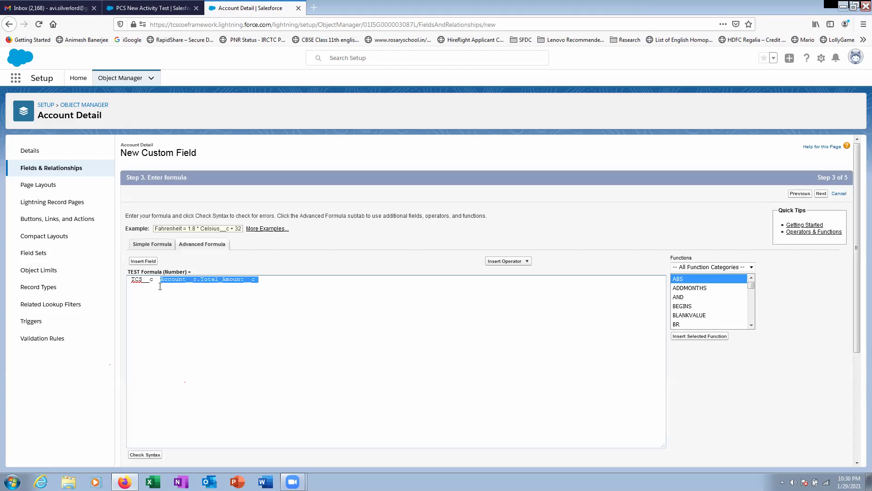
- Make the formula Account__r.Total_Amount__c - TCS__c, keeping blanks as zeroes, and continue
{"action": "key", "text": "BackSpace"}
{"action": "key", "text": "ctrl+z"}
{"action": "type", "text": "- TCS__c"}
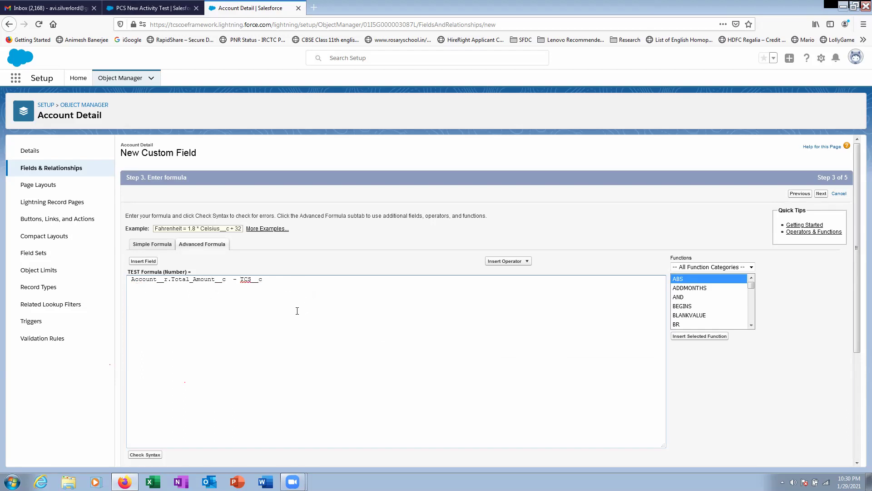
{"action": "scroll", "coordinate": [164, 290], "scroll_direction": "down", "scroll_amount": 2}
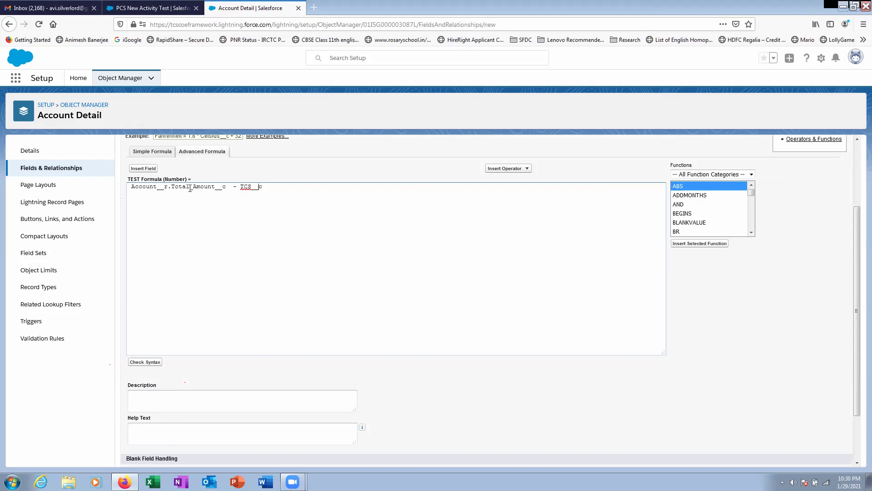
{"action": "left_click_drag", "start_coordinate": [226, 187], "coordinate": [125, 193]}
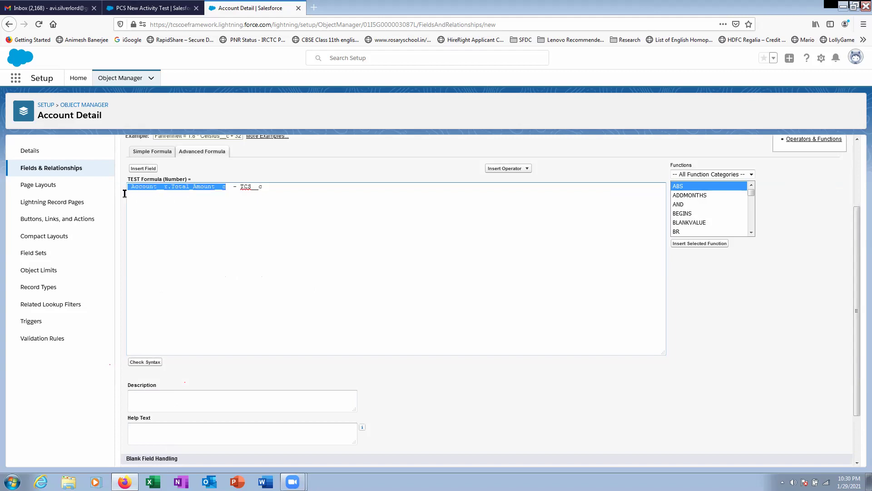
{"action": "left_click_drag", "start_coordinate": [241, 188], "coordinate": [261, 241]}
{"action": "left_click", "coordinate": [216, 346]}
{"action": "scroll", "coordinate": [211, 369], "scroll_direction": "down", "scroll_amount": 2}
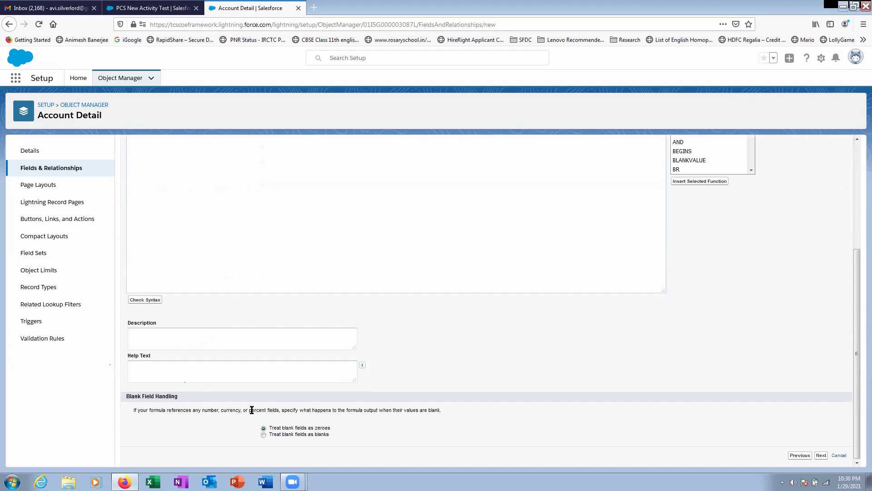
{"action": "left_click", "coordinate": [822, 454]}
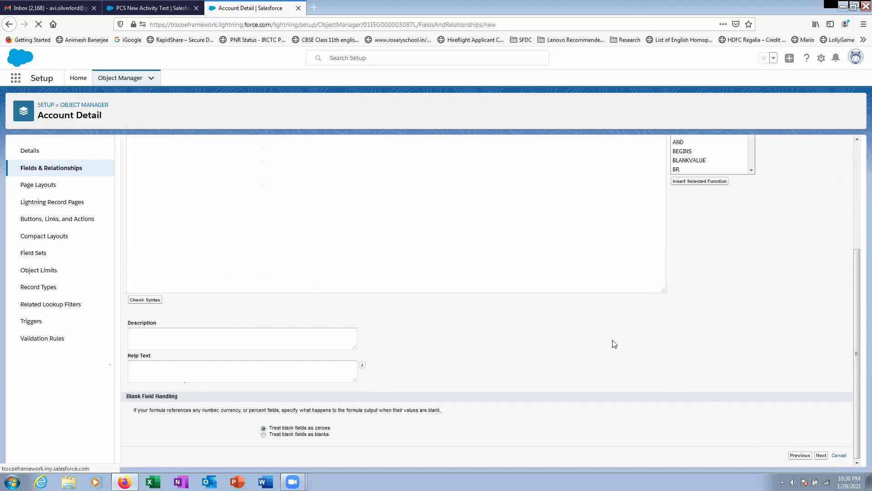
- Save the TEST Formula field and return to the PCS New Activity Test account tab
{"action": "left_click", "coordinate": [828, 385]}
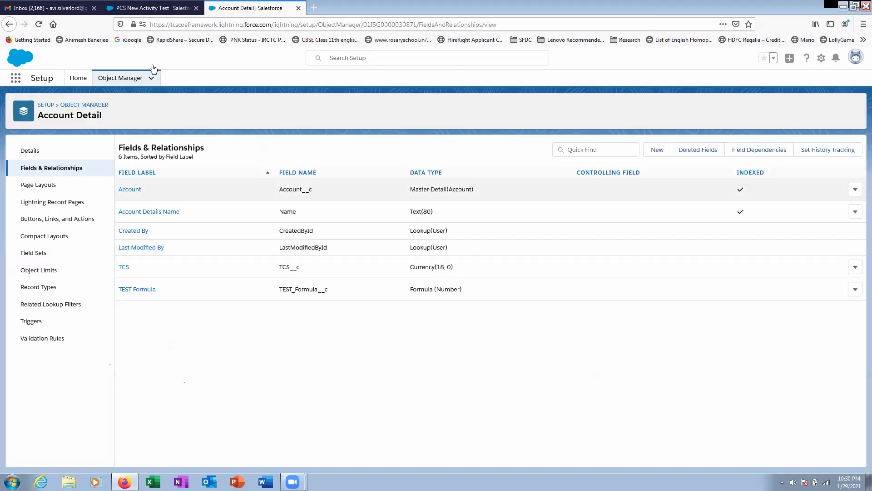
{"action": "left_click", "coordinate": [155, 8]}
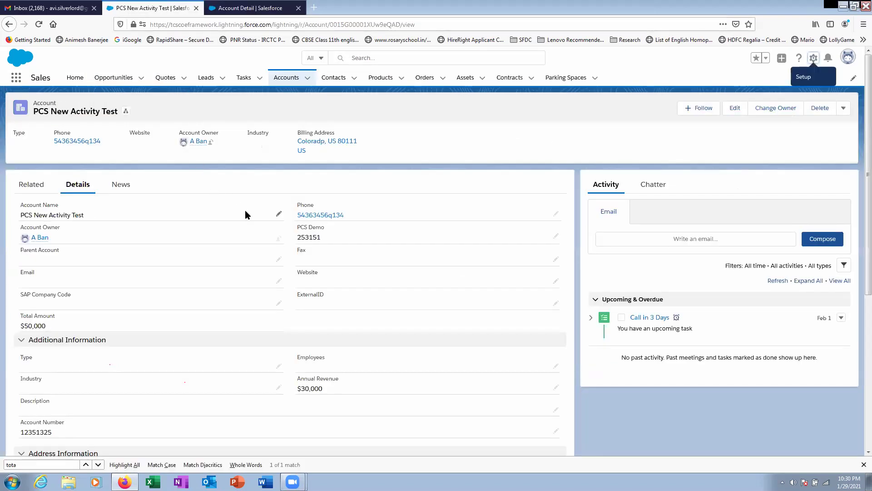
{"action": "scroll", "coordinate": [246, 213], "scroll_direction": "down", "scroll_amount": 5}
{"action": "scroll", "coordinate": [214, 378], "scroll_direction": "up", "scroll_amount": 5}
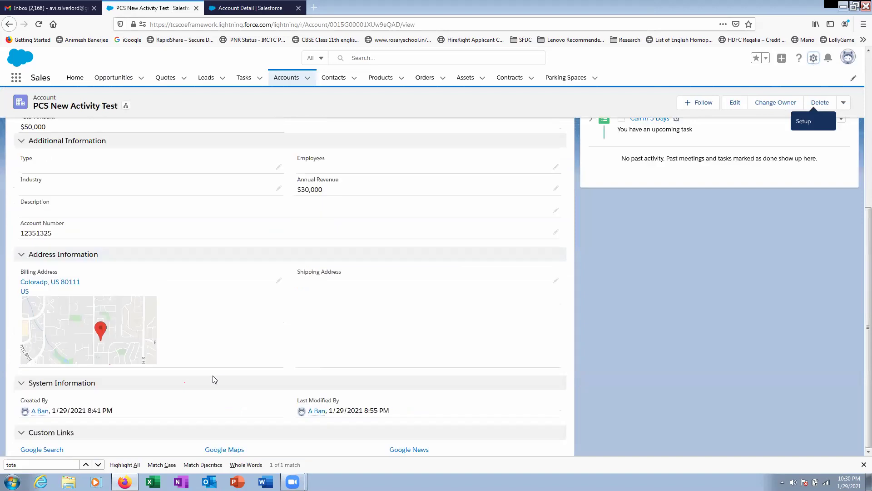
- Reload the account record, close its tab, and bring up the user profile menu
{"action": "left_click", "coordinate": [40, 25]}
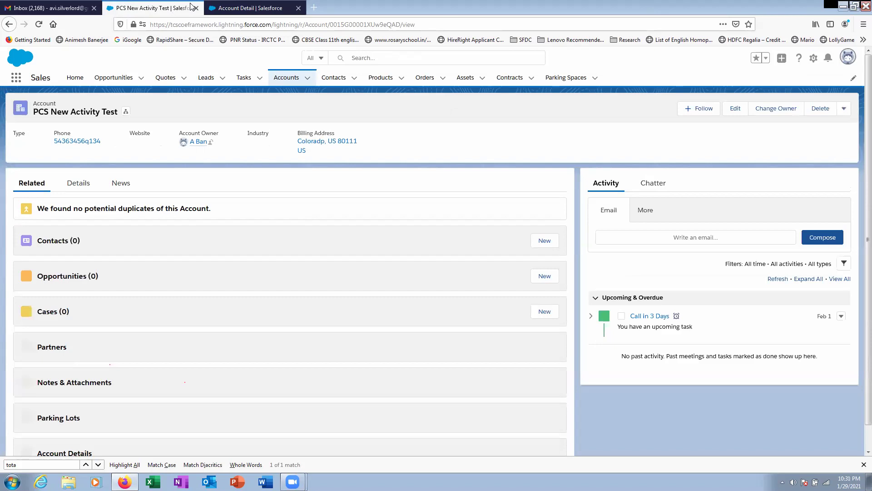
{"action": "key", "text": "ctrl+w"}
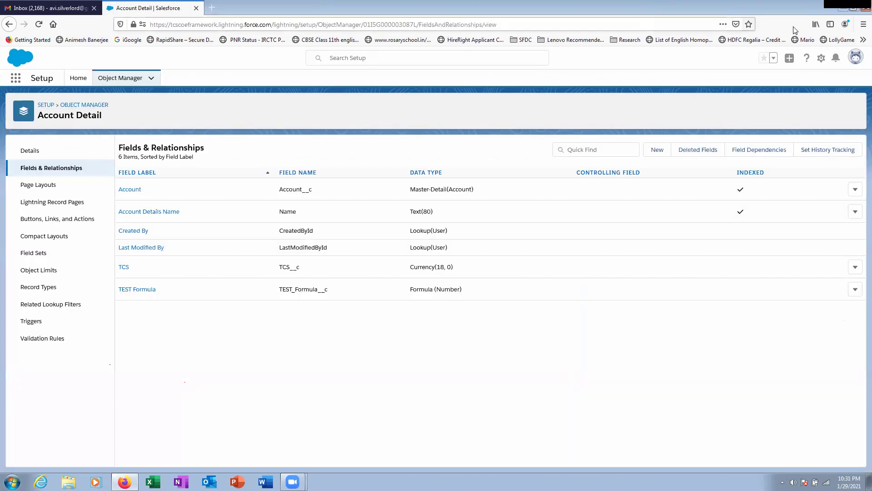
{"action": "left_click", "coordinate": [856, 58]}
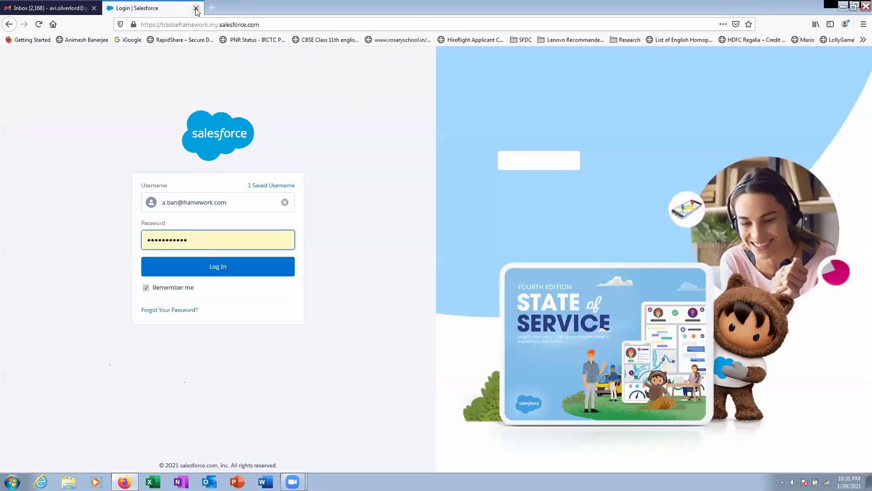
- Sign back in at login.salesforce.com using the saved credentials
{"action": "left_click", "coordinate": [195, 8]}
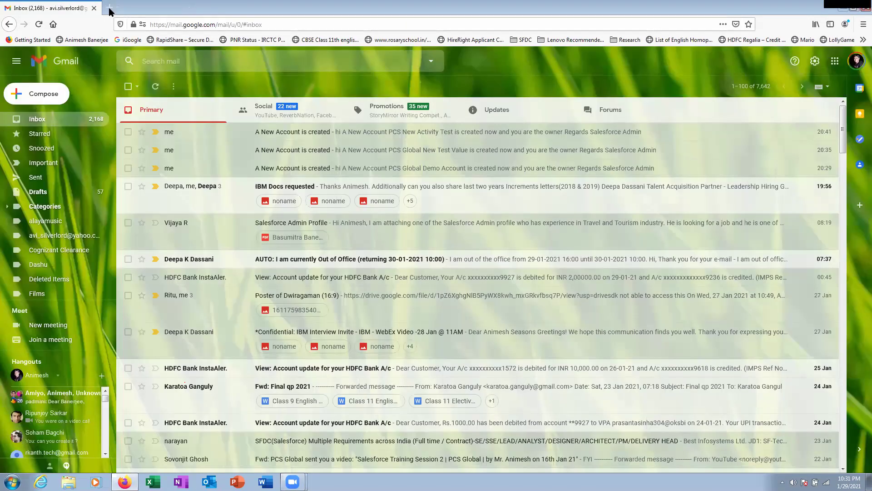
{"action": "left_click", "coordinate": [109, 8]}
{"action": "type", "text": "l"}
{"action": "left_click", "coordinate": [230, 24]}
{"action": "key", "text": "Return"}
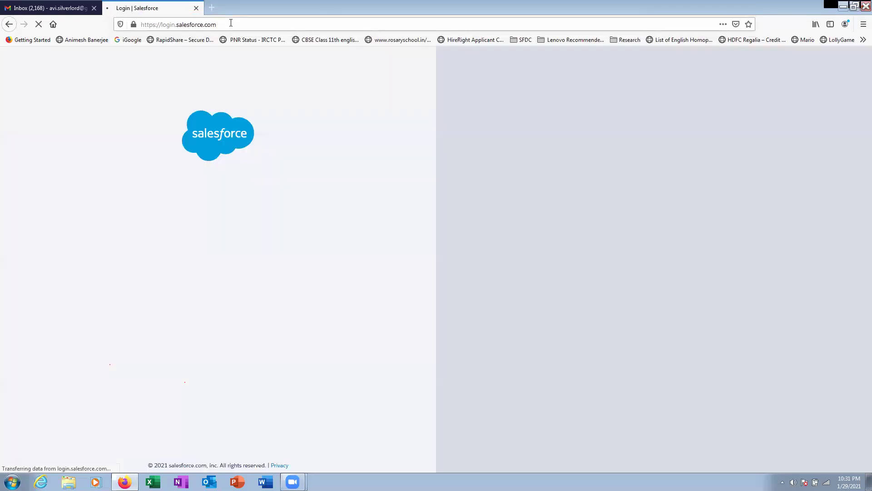
{"action": "left_click", "coordinate": [218, 267]}
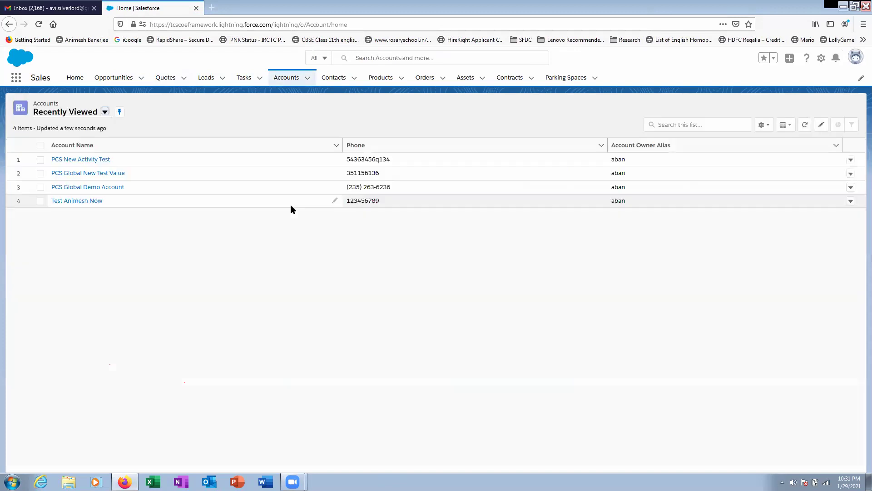
- Open the account's Test Change record, check TEST Formula shows 30,000.00, then go back
{"action": "left_click", "coordinate": [91, 159]}
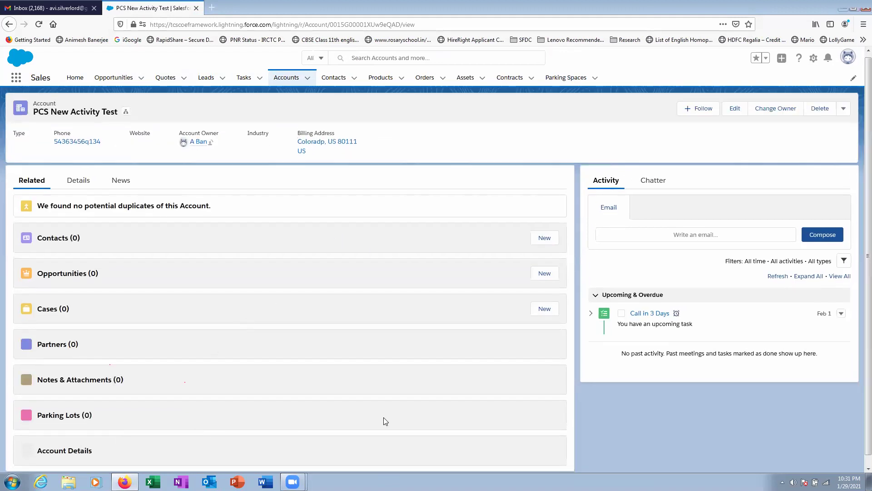
{"action": "scroll", "coordinate": [381, 435], "scroll_direction": "down", "scroll_amount": 3}
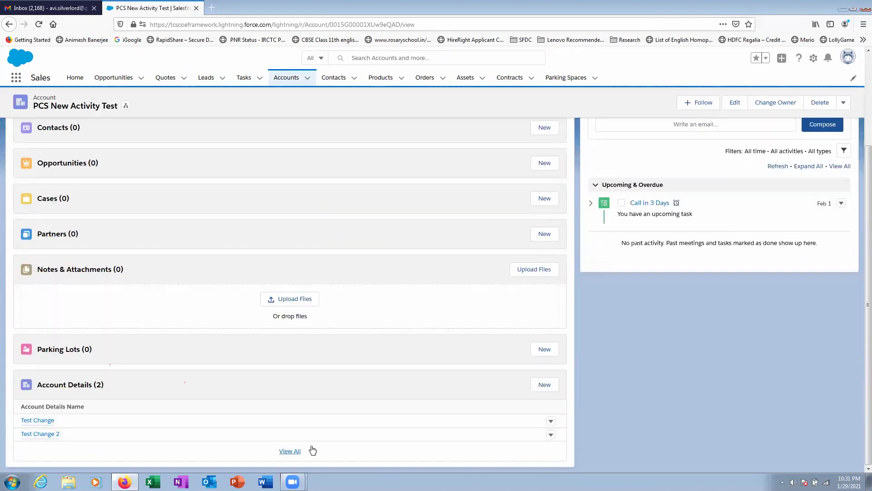
{"action": "left_click", "coordinate": [48, 421]}
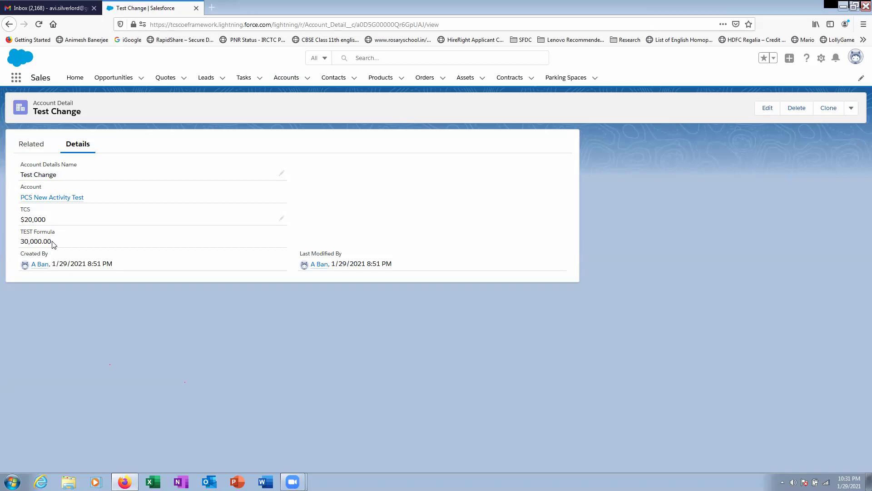
{"action": "left_click_drag", "start_coordinate": [53, 245], "coordinate": [21, 248]}
{"action": "left_click", "coordinate": [54, 247]}
{"action": "left_click_drag", "start_coordinate": [54, 247], "coordinate": [20, 247]}
{"action": "left_click", "coordinate": [7, 29]}
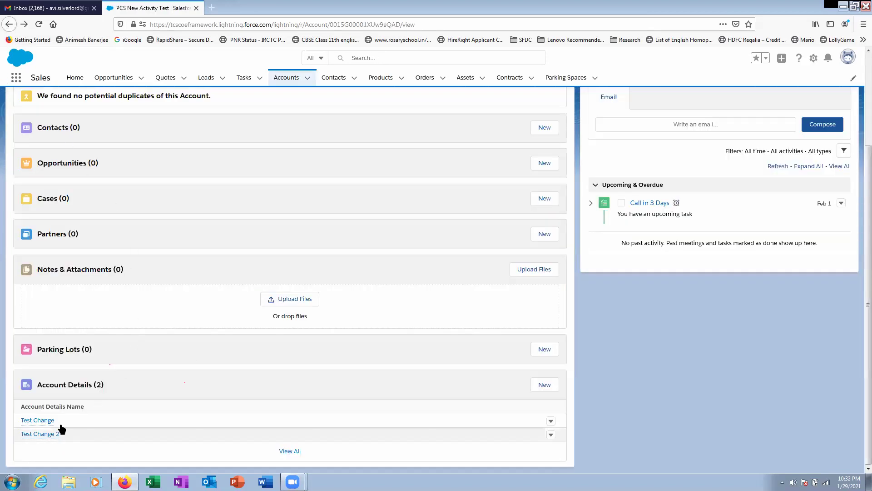
- Open Test Change 2 from the Account Details list to see TEST Formula 20,000.00
{"action": "left_click", "coordinate": [56, 433]}
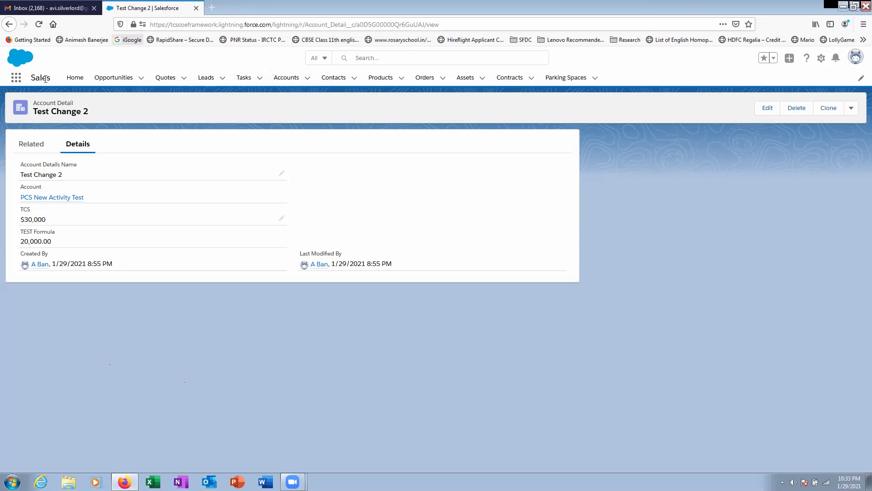
- Open and close the app launcher, glance at Gmail, then return to the Salesforce record
{"action": "left_click", "coordinate": [16, 79]}
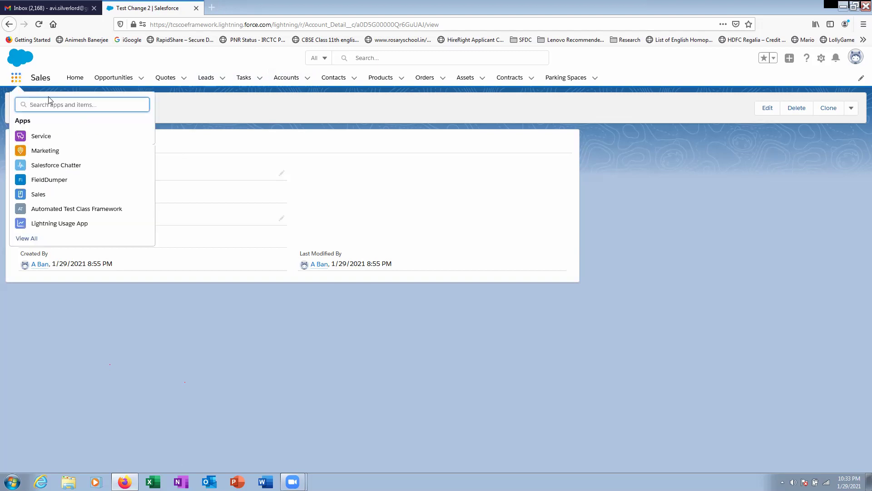
{"action": "left_click", "coordinate": [546, 124]}
{"action": "left_click", "coordinate": [50, 8]}
{"action": "left_click", "coordinate": [139, 10]}
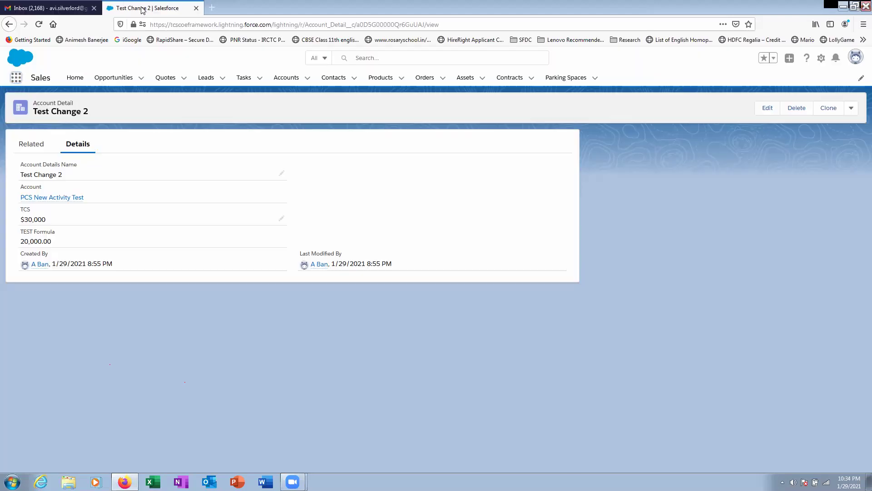
- Open Setup in a new tab and reach Process Builder by searching 'process' in Quick Find
{"action": "left_click", "coordinate": [821, 58]}
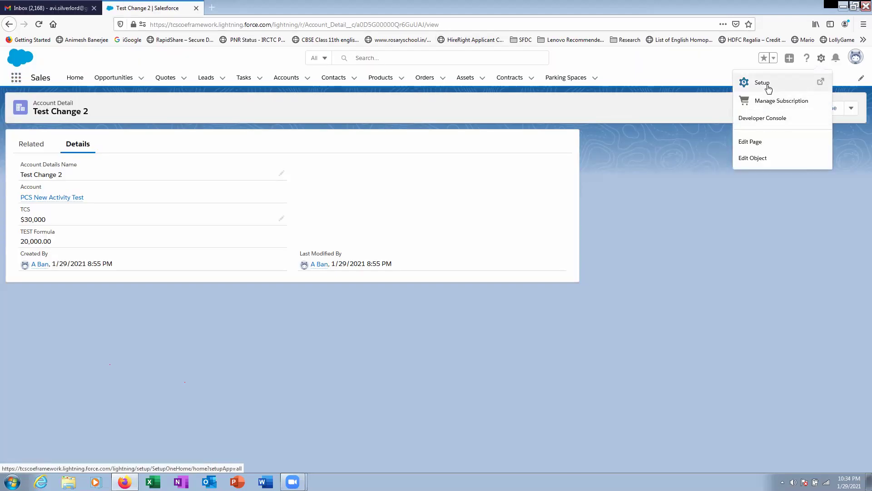
{"action": "left_click", "coordinate": [767, 85]}
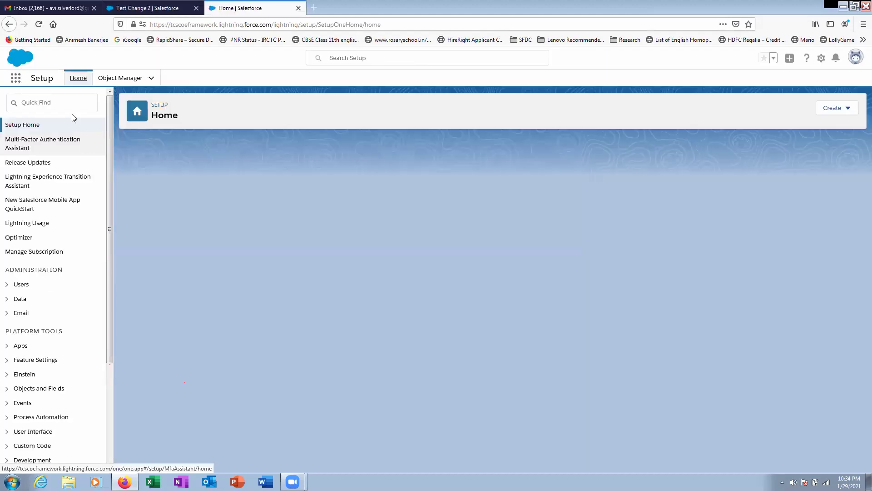
{"action": "left_click", "coordinate": [66, 104]}
{"action": "type", "text": "p"}
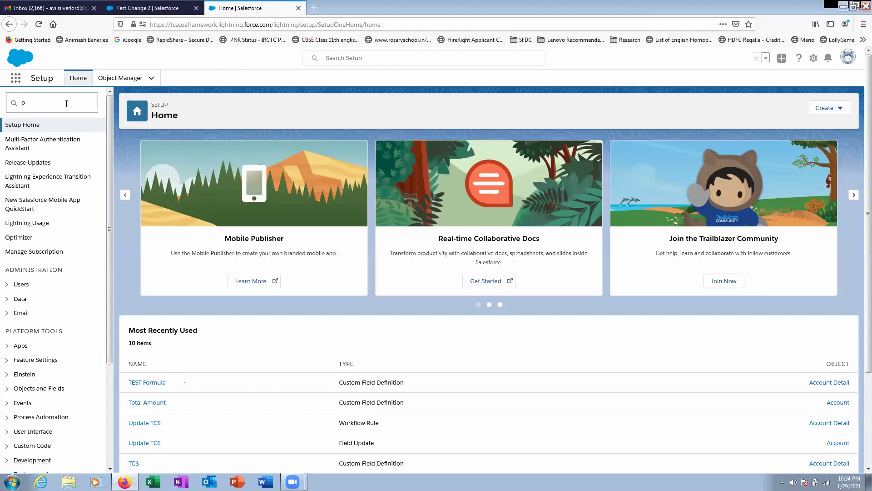
{"action": "type", "text": "rocess"}
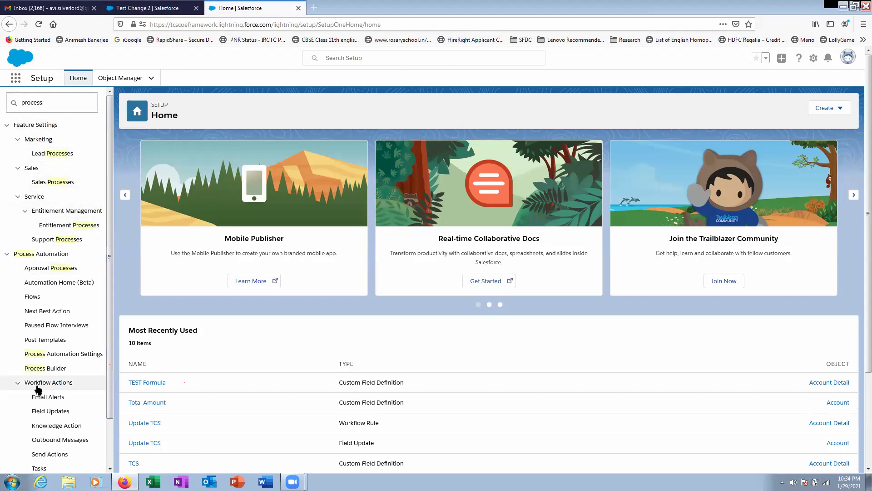
{"action": "left_click", "coordinate": [43, 369]}
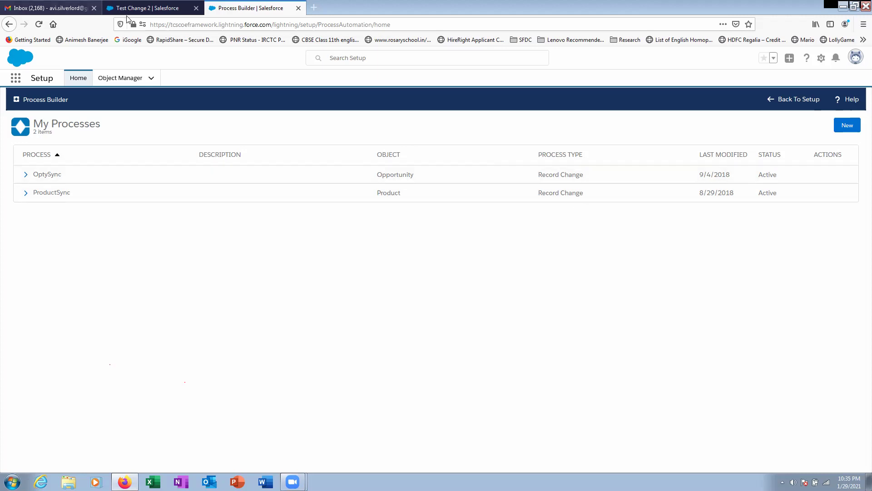
- Switch between the Test Change 2 record and Process Builder, finally settling on the Test Change 2 account
{"action": "left_click", "coordinate": [149, 12]}
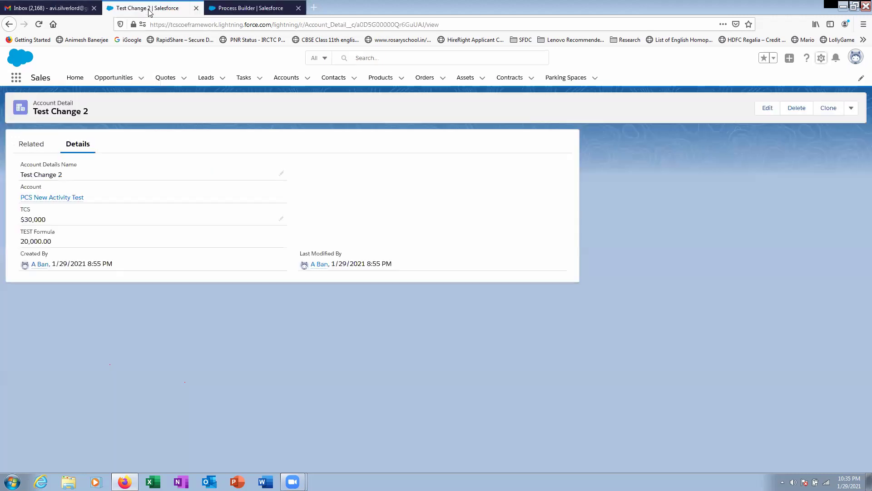
{"action": "left_click", "coordinate": [224, 8]}
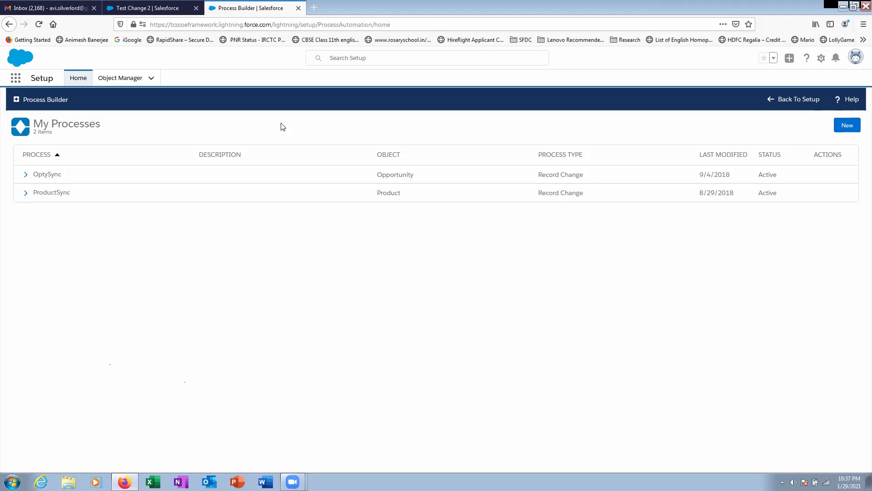
{"action": "left_click", "coordinate": [174, 11]}
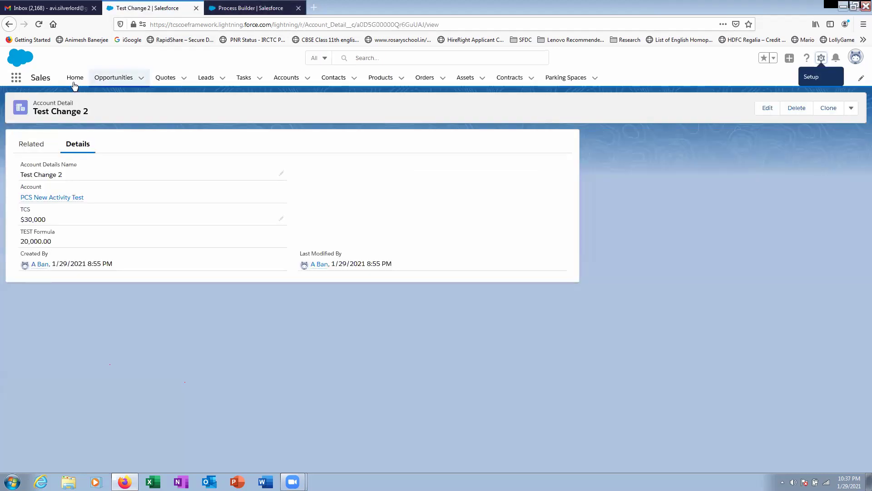